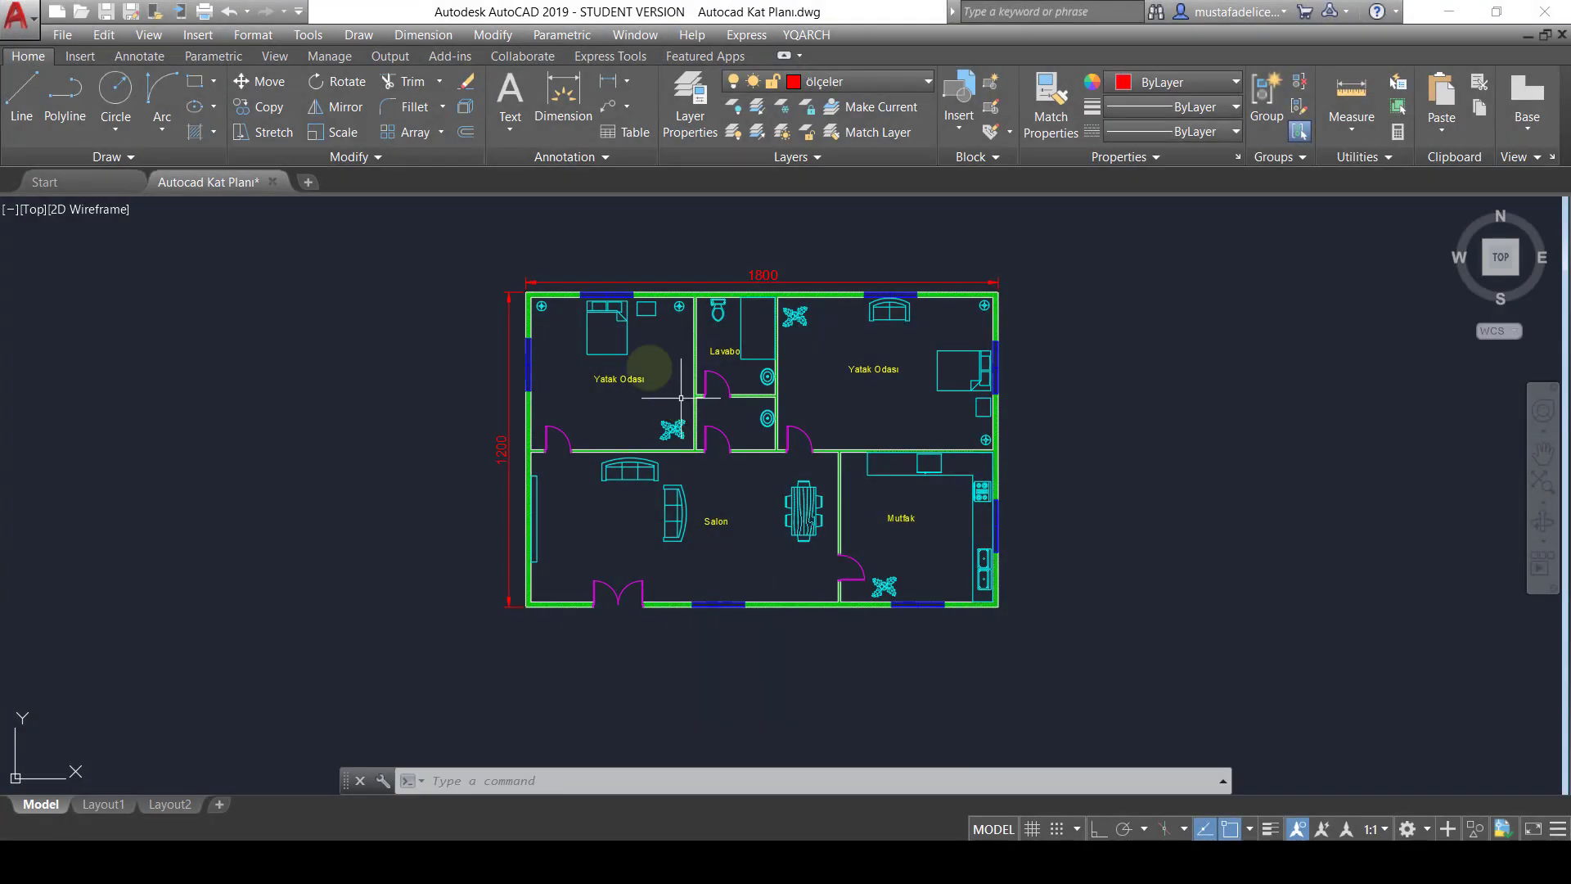
- Leave the open bedroom plan and start a new blank drawing
{"action": "scroll", "coordinate": [554, 434], "scroll_direction": "up", "scroll_amount": 2}
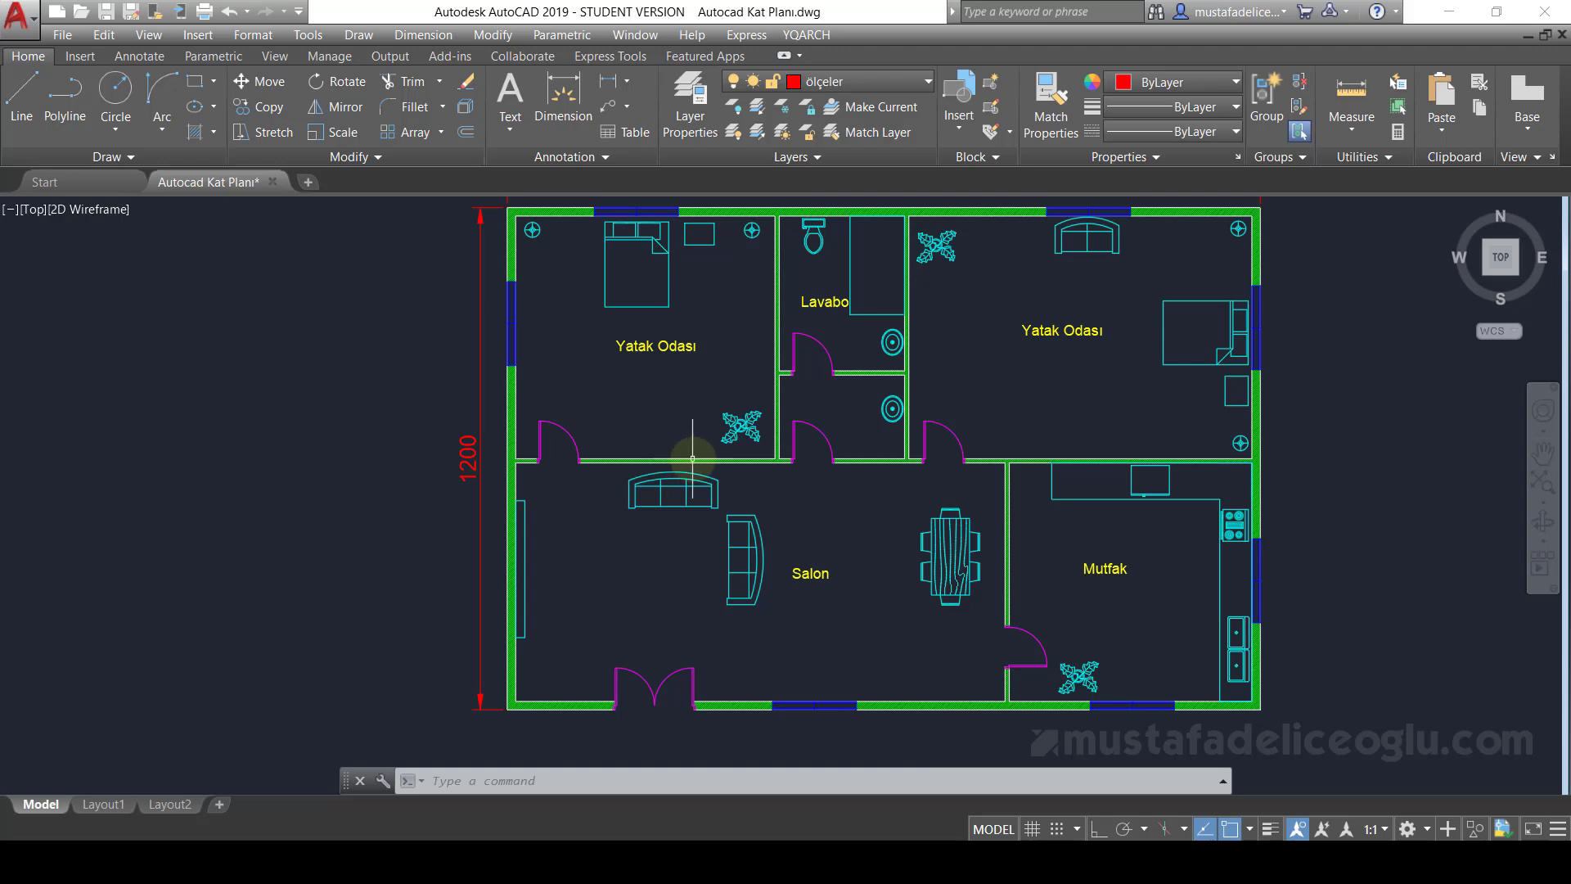
{"action": "scroll", "coordinate": [727, 528], "scroll_direction": "down", "scroll_amount": 2}
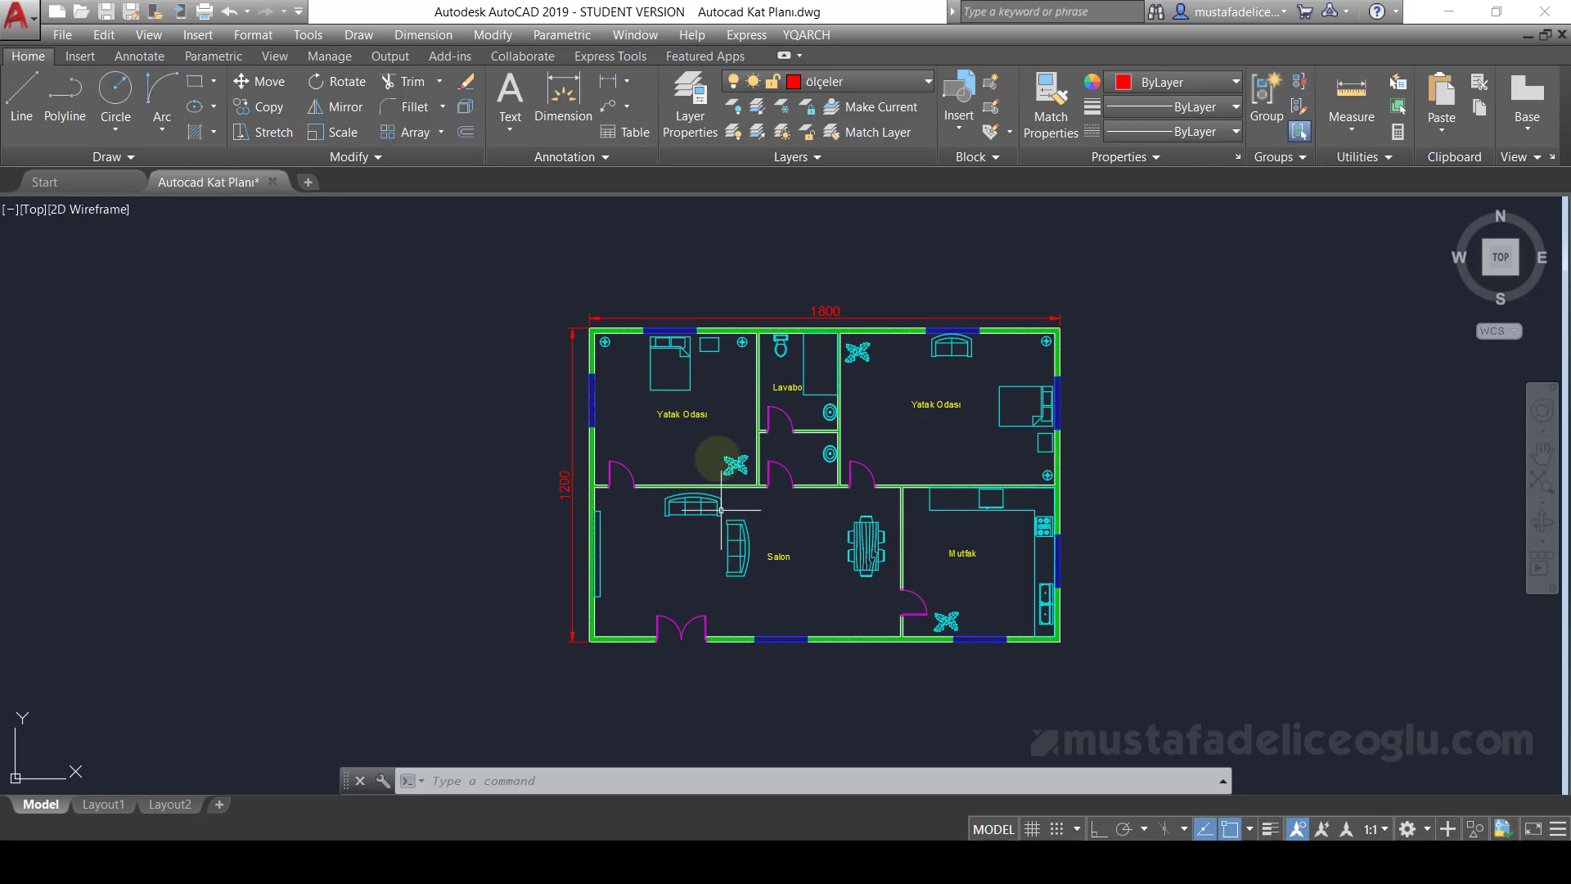
{"action": "left_click", "coordinate": [592, 401]}
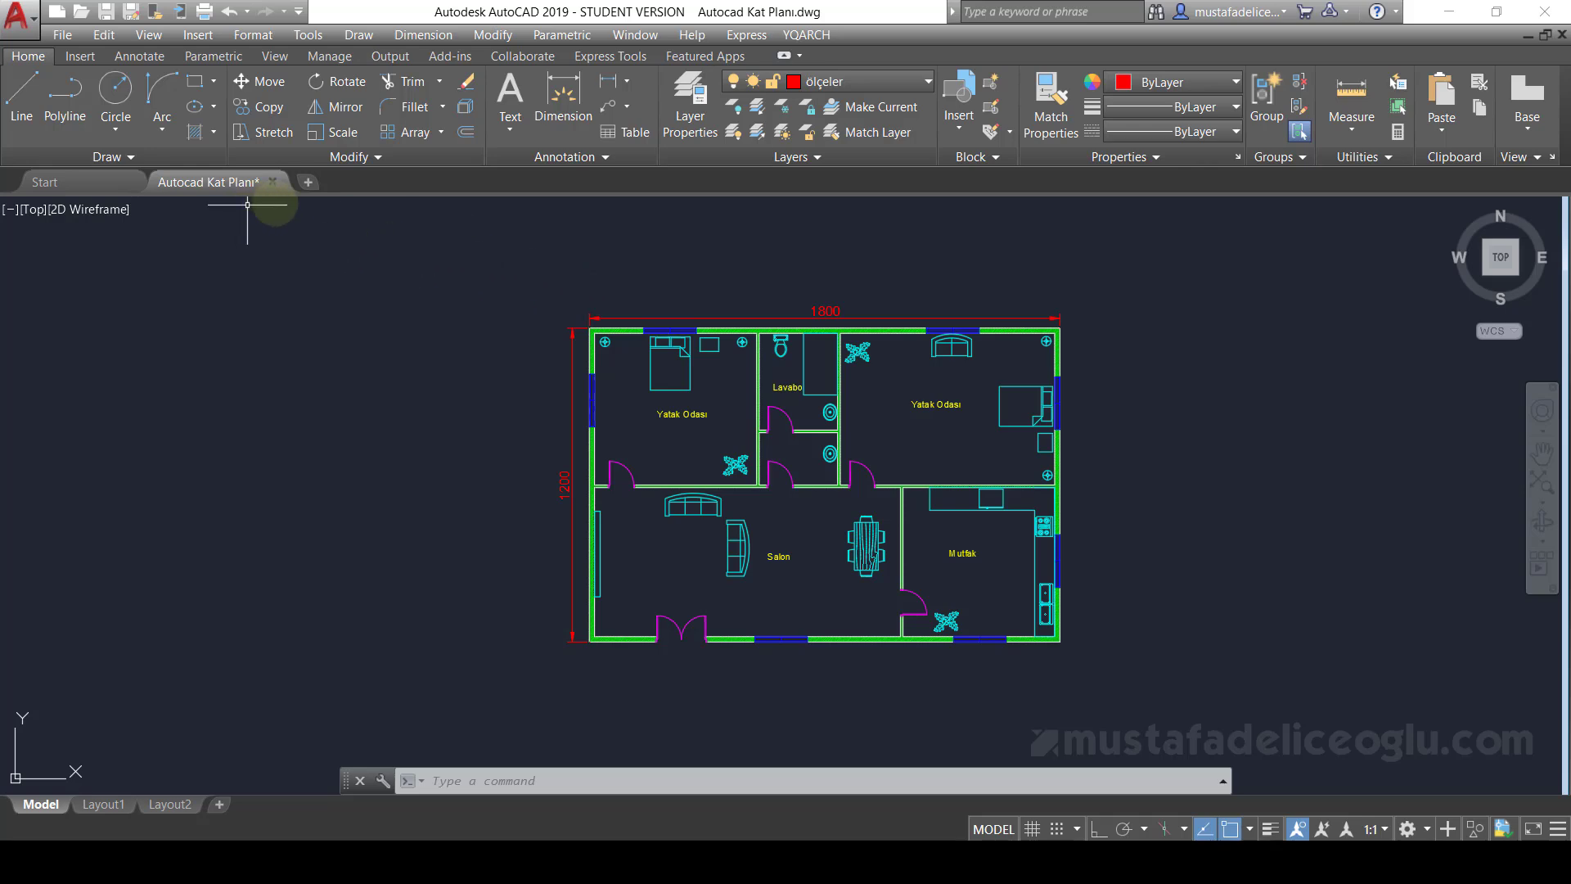
{"action": "left_click", "coordinate": [316, 188]}
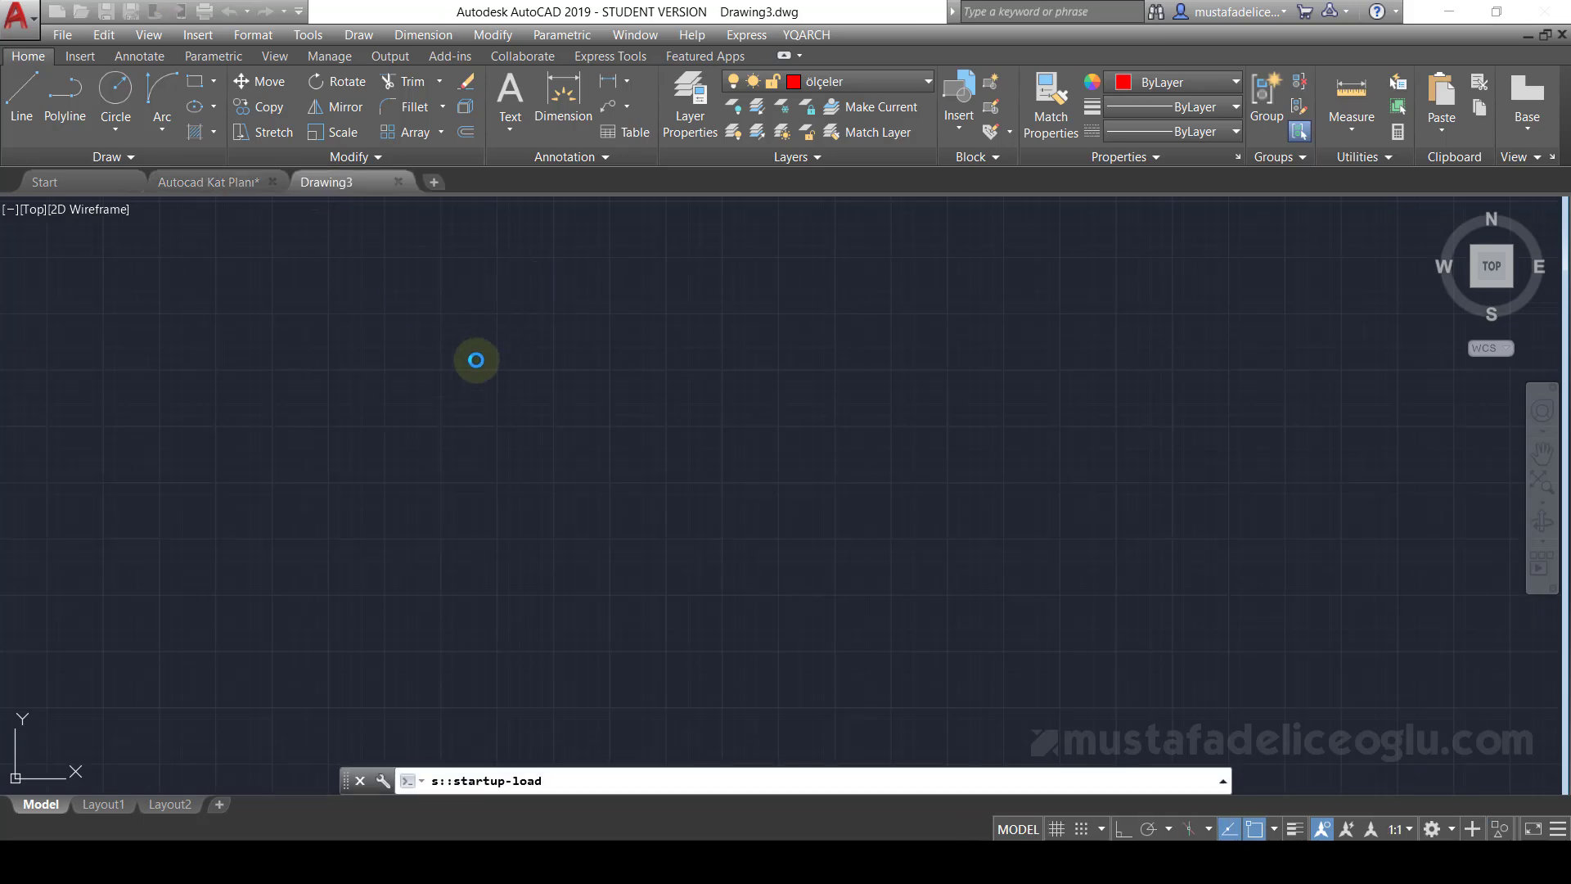
{"action": "left_click", "coordinate": [530, 317]}
{"action": "left_click", "coordinate": [453, 413]}
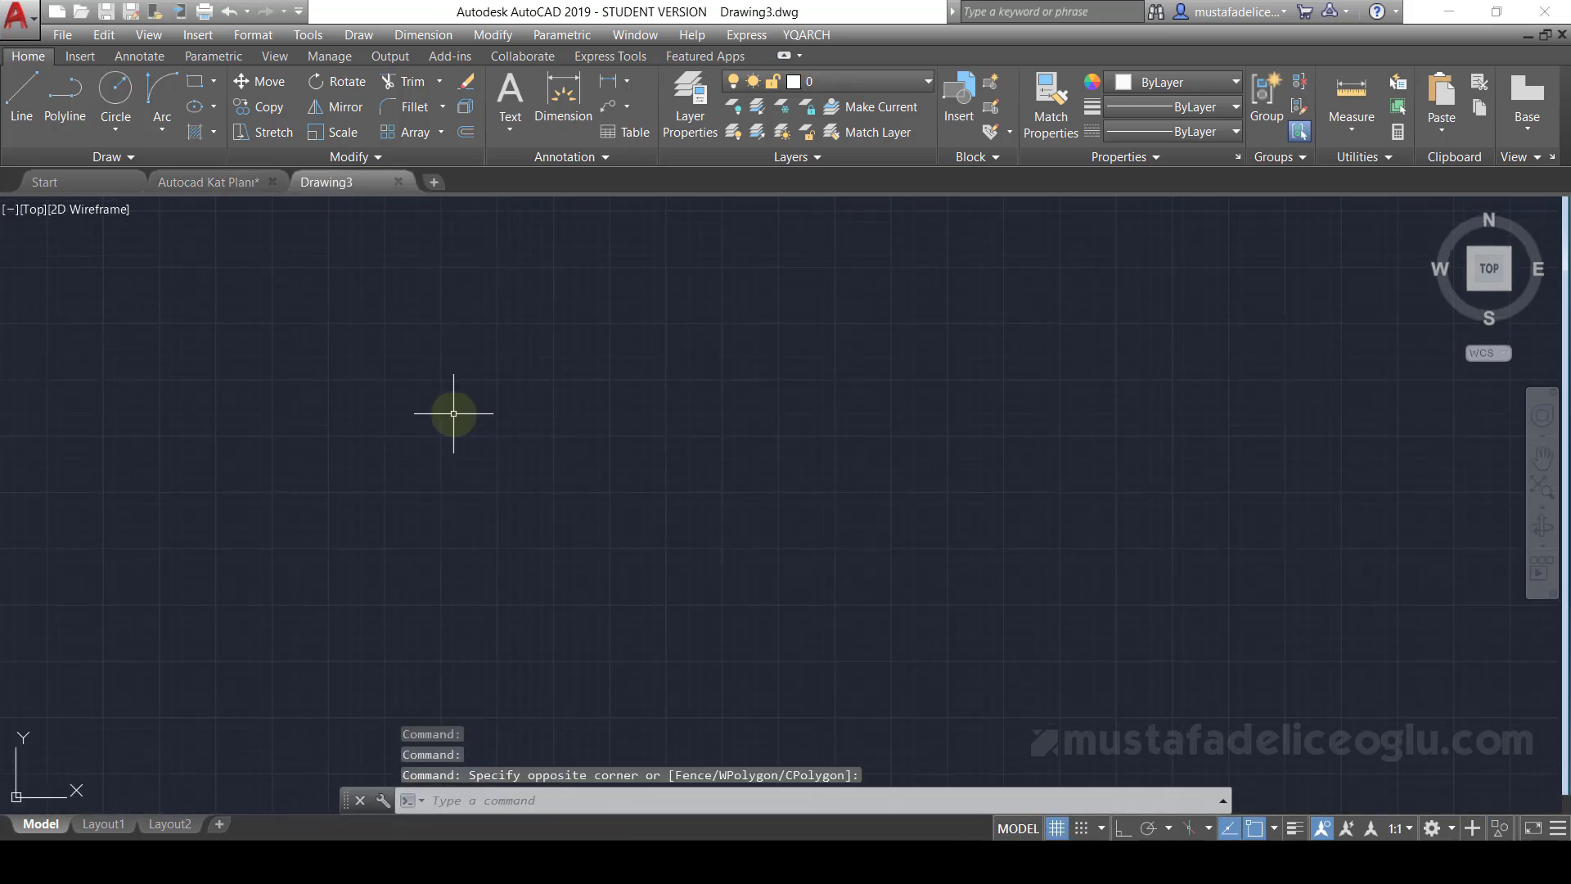
- Draw a 90-unit vertical line with Ortho turned on
{"action": "type", "text": "l"}
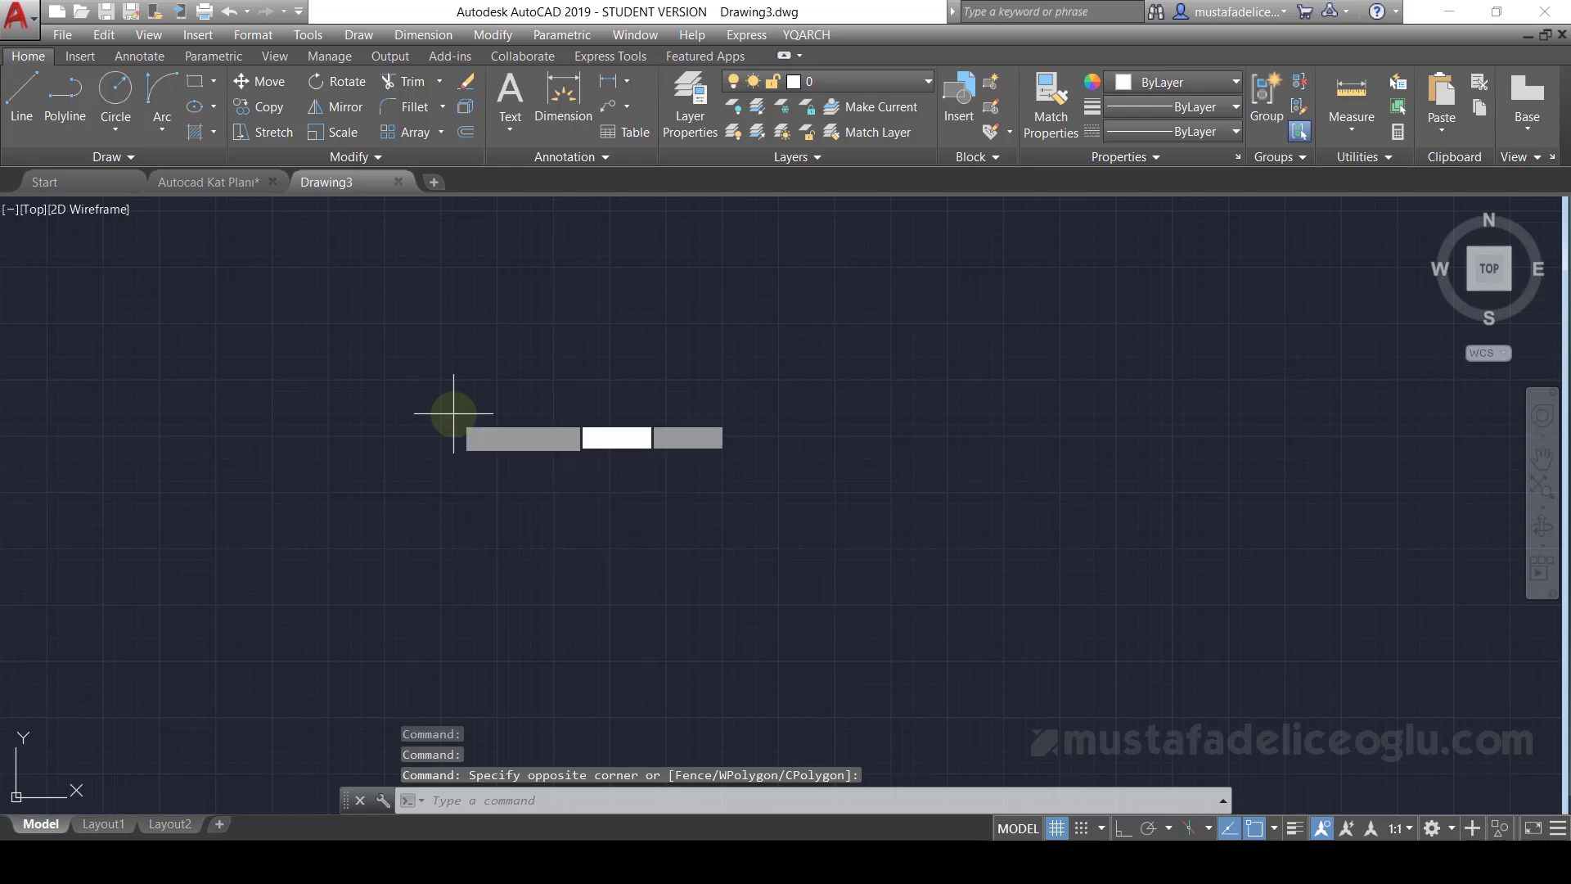
{"action": "key", "text": "Return"}
{"action": "left_click", "coordinate": [642, 498]}
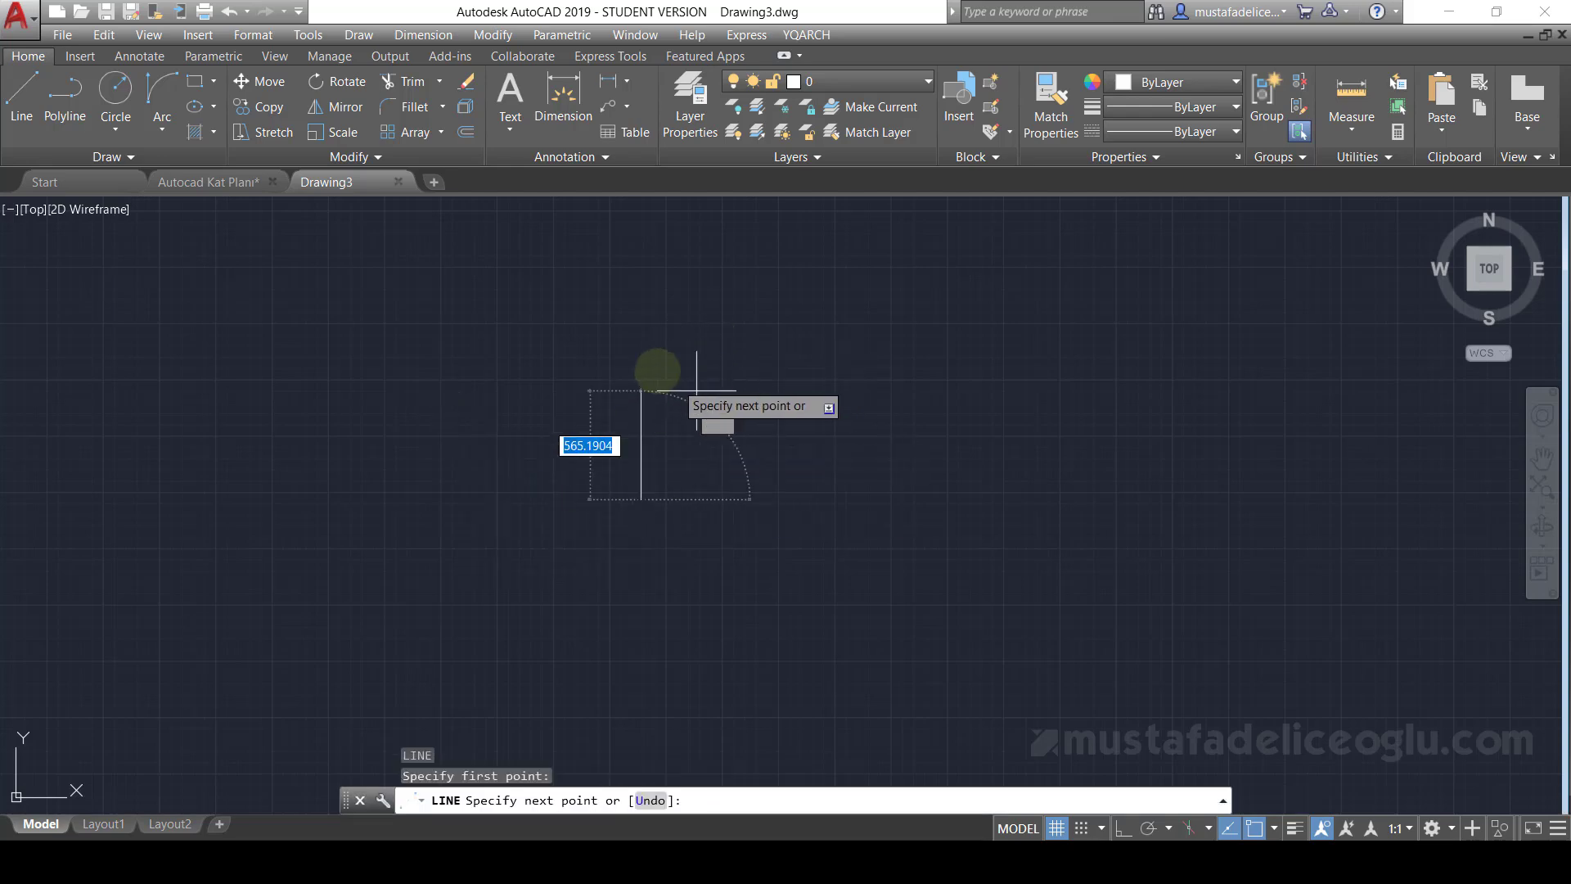
{"action": "key", "text": "F8"}
{"action": "type", "text": "90"}
{"action": "key", "text": "Return"}
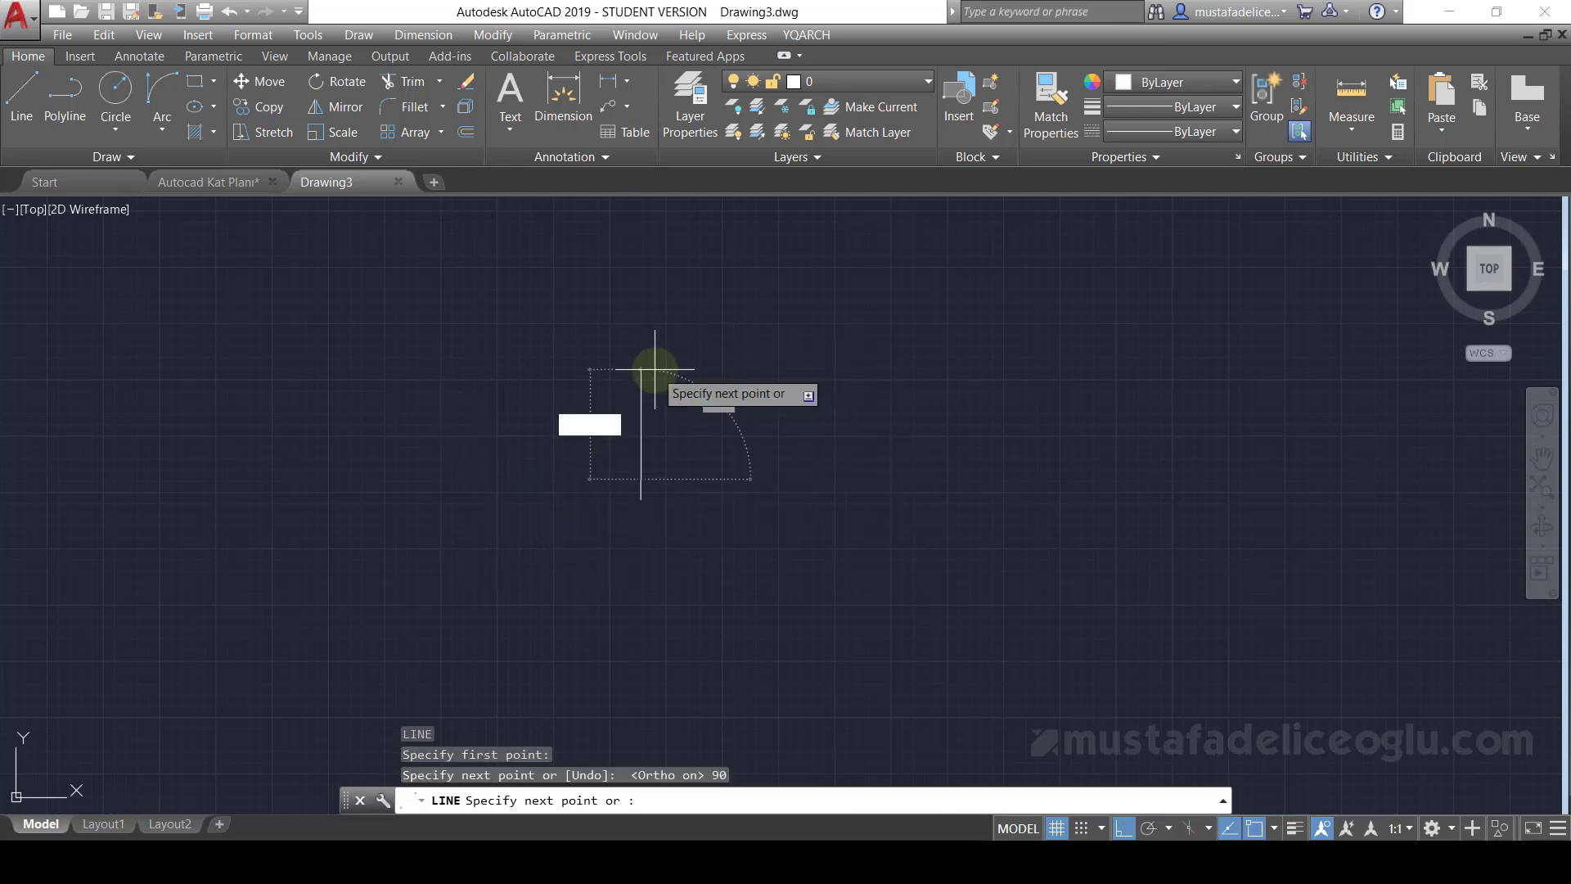
{"action": "key", "text": "Escape"}
{"action": "key", "text": "Escape"}
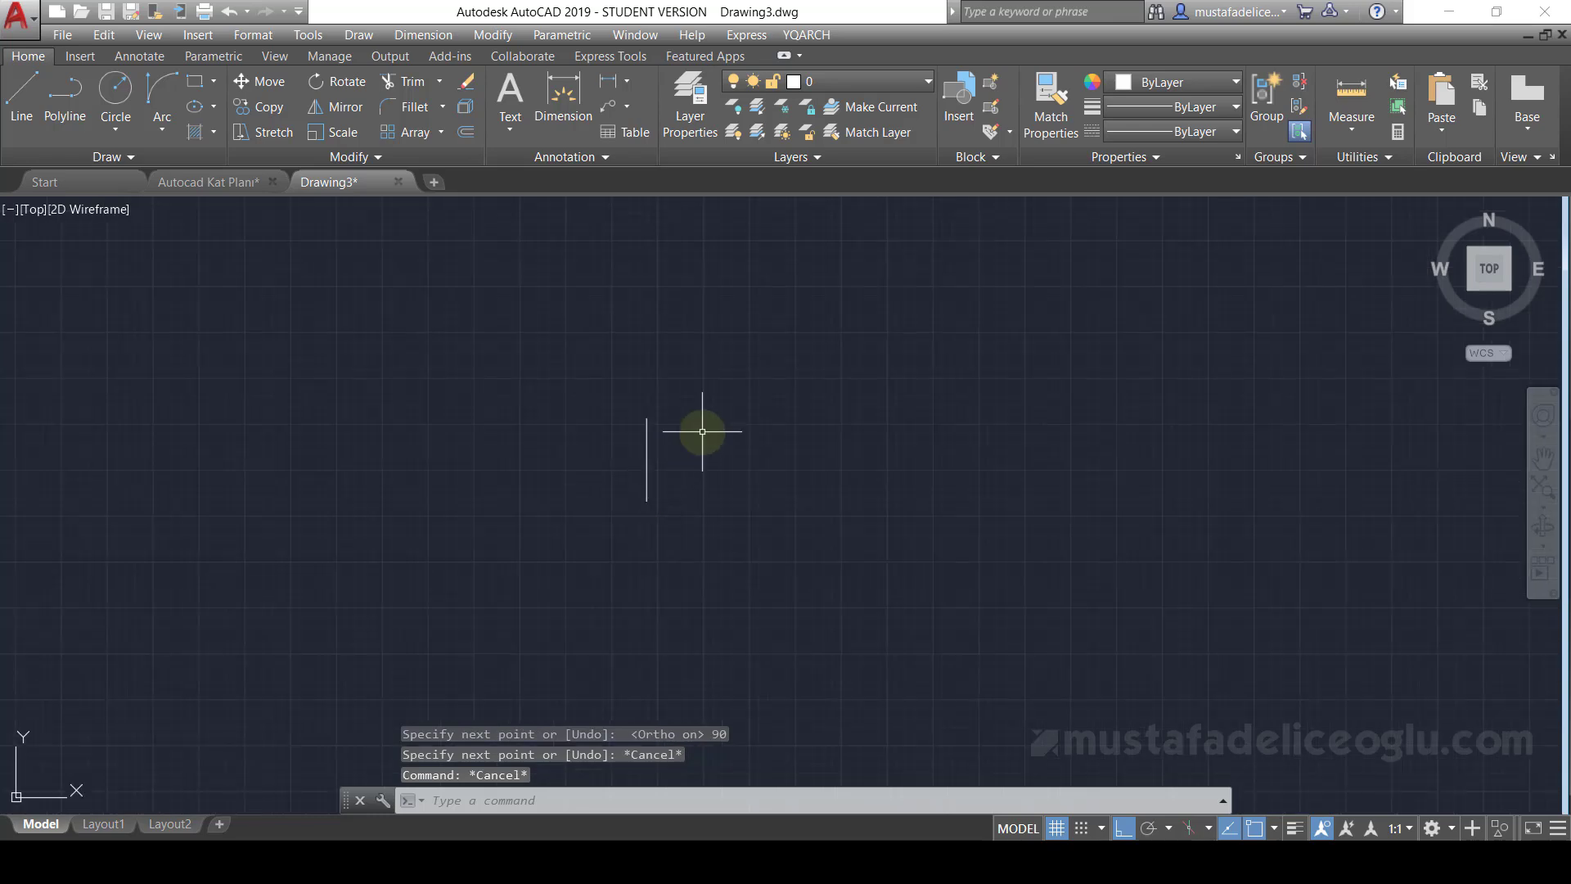
- Draw a 90-unit horizontal line from the vertical line's bottom to form an L
{"action": "scroll", "coordinate": [695, 458], "scroll_direction": "up", "scroll_amount": 2}
{"action": "type", "text": "l"}
{"action": "key", "text": "Return"}
{"action": "left_click", "coordinate": [636, 542]}
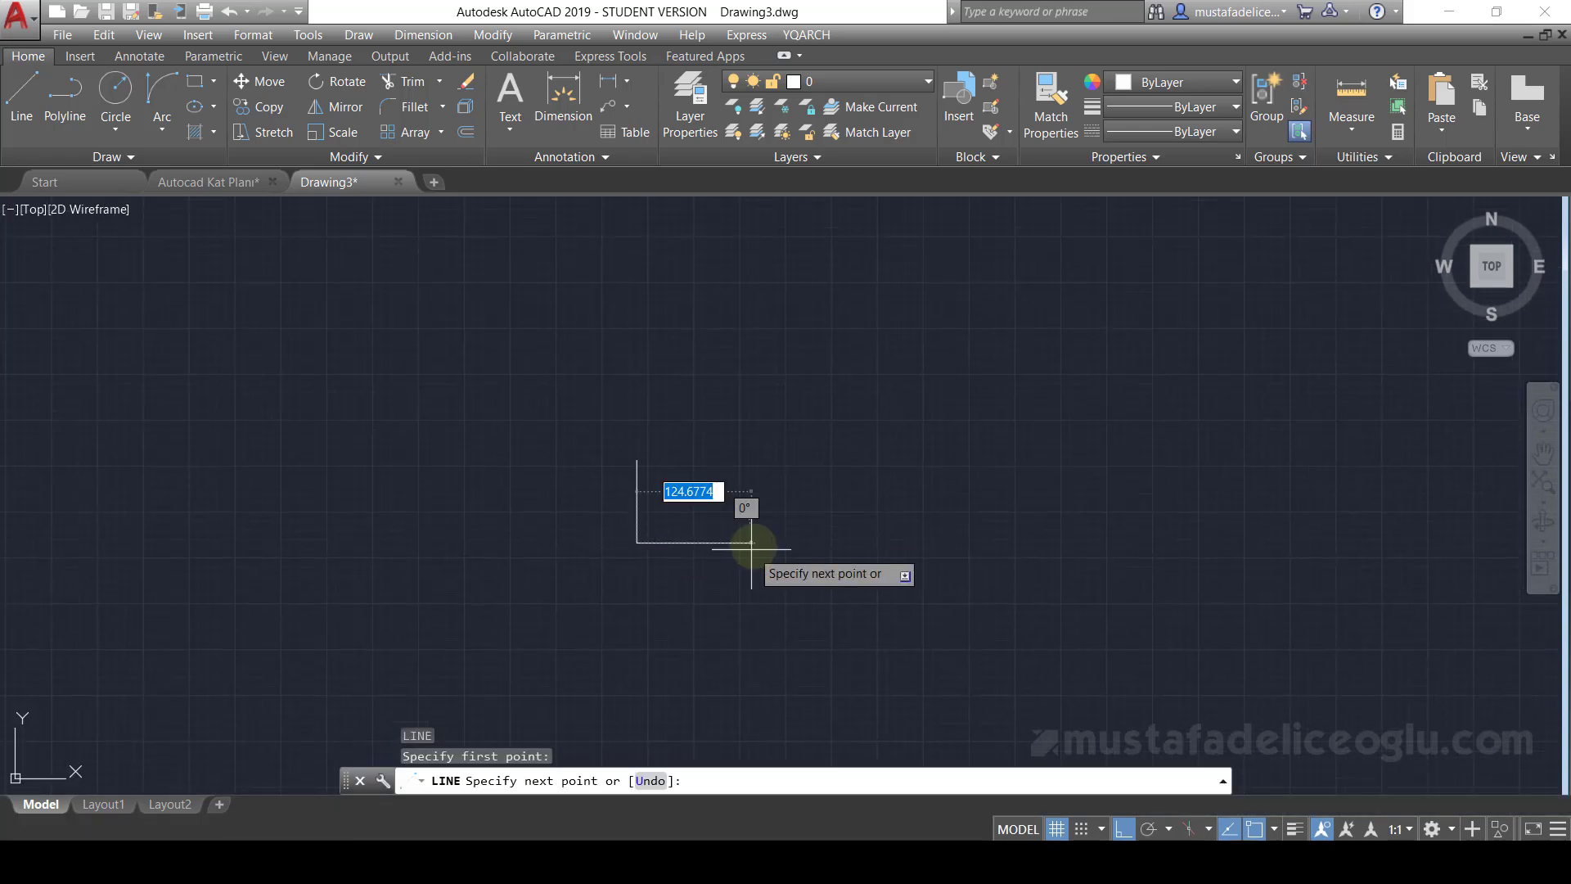
{"action": "type", "text": "90"}
{"action": "key", "text": "Return"}
{"action": "key", "text": "Escape"}
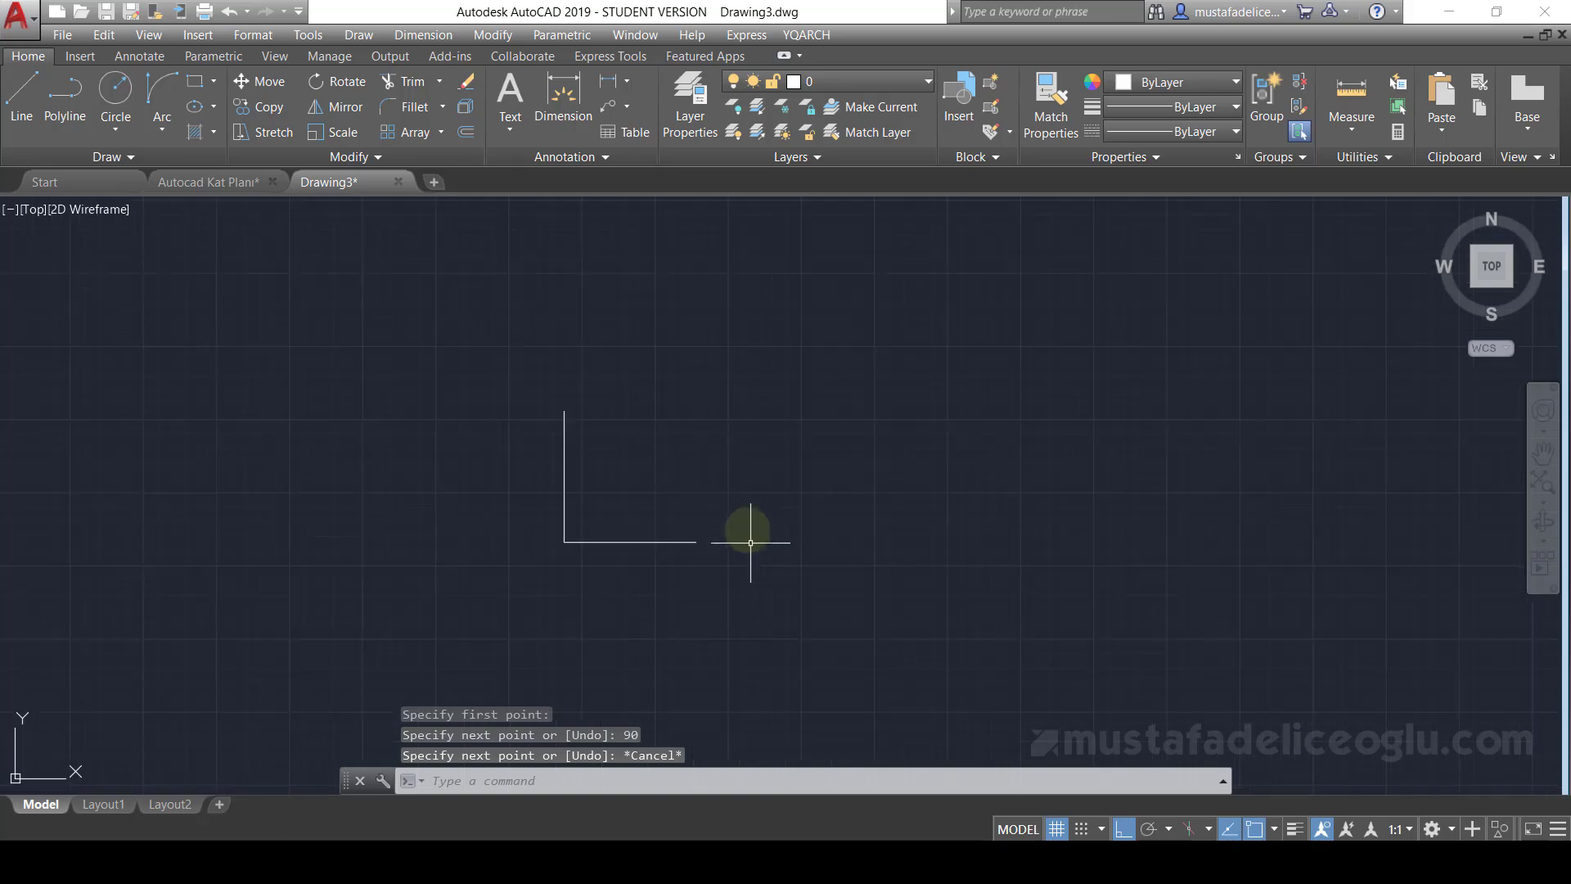
{"action": "scroll", "coordinate": [750, 542], "scroll_direction": "up", "scroll_amount": 2}
{"action": "middle_click_drag", "start_coordinate": [569, 477], "coordinate": [727, 467]}
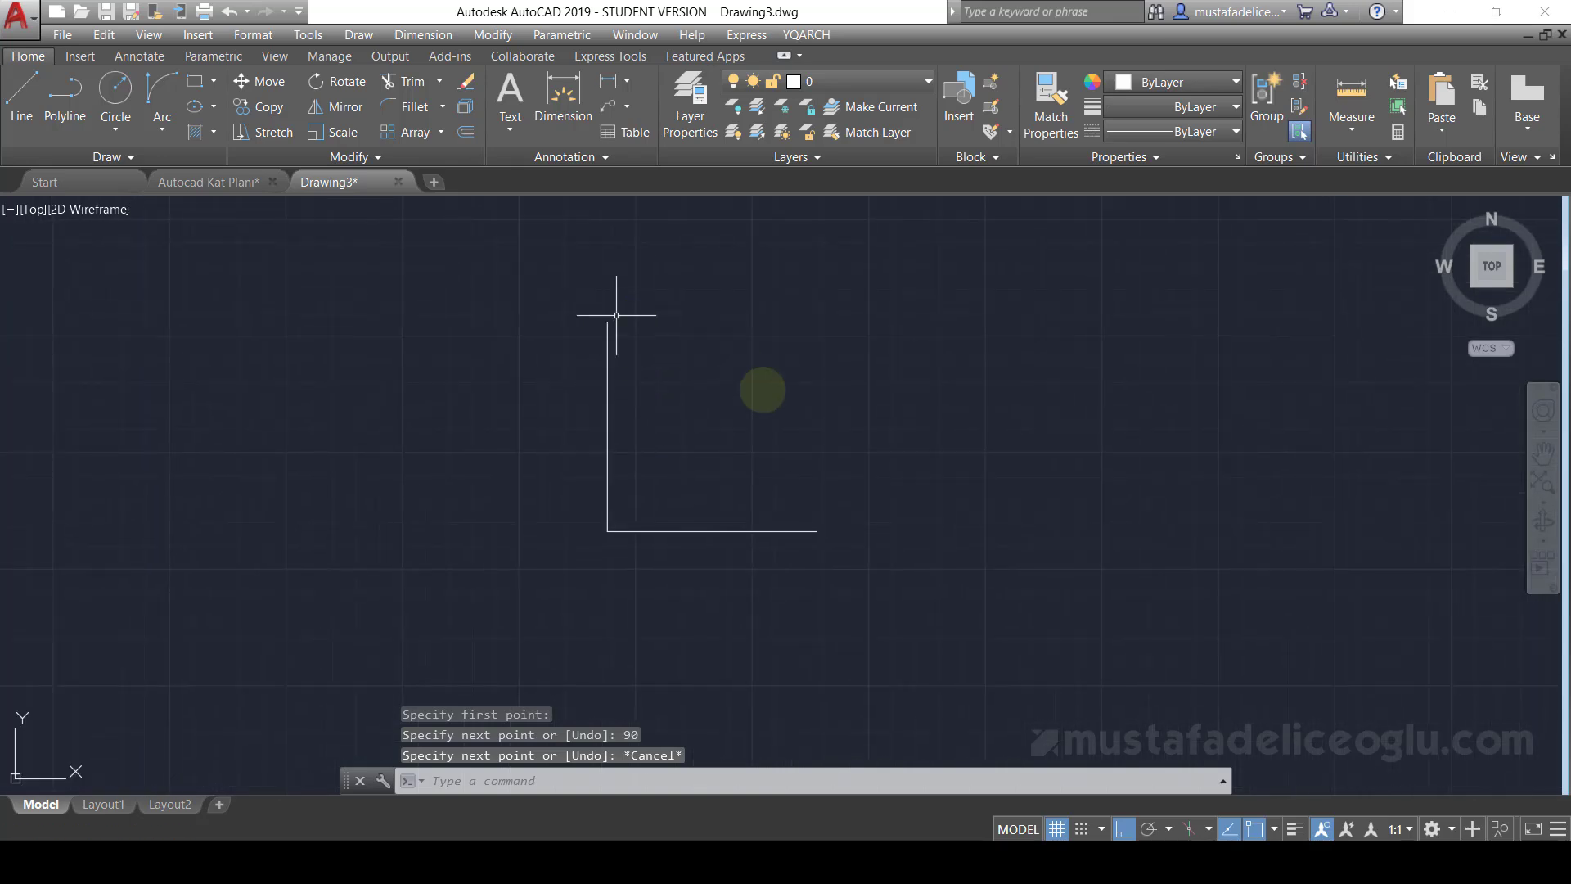
- Draw a Start-End-Direction arc from the vertical line's top to the horizontal line's end
{"action": "left_click", "coordinate": [162, 126]}
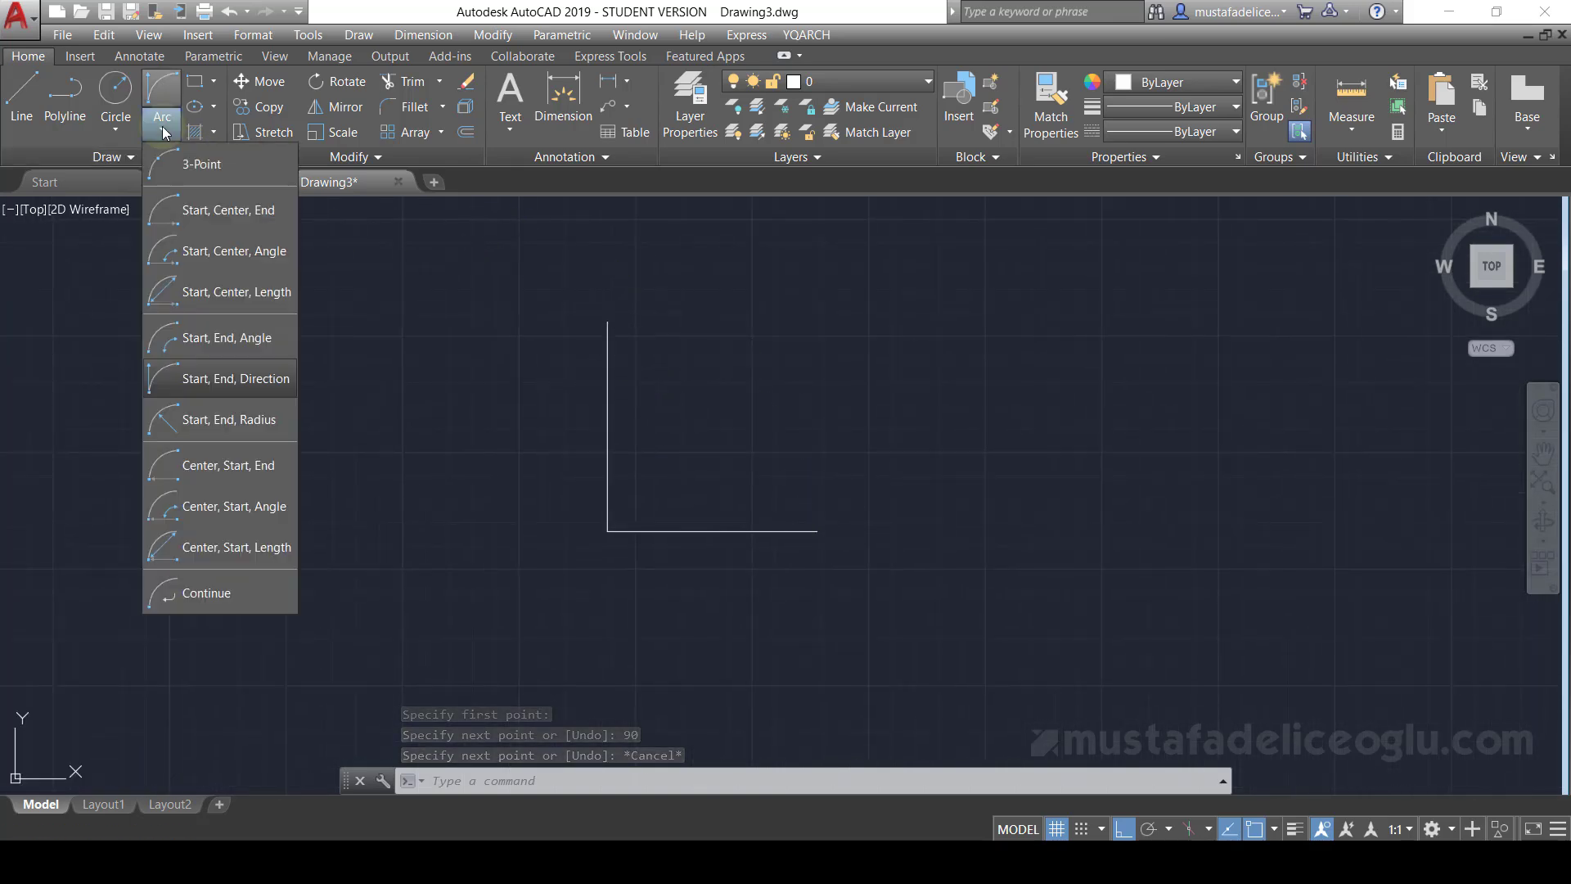
{"action": "left_click", "coordinate": [212, 422]}
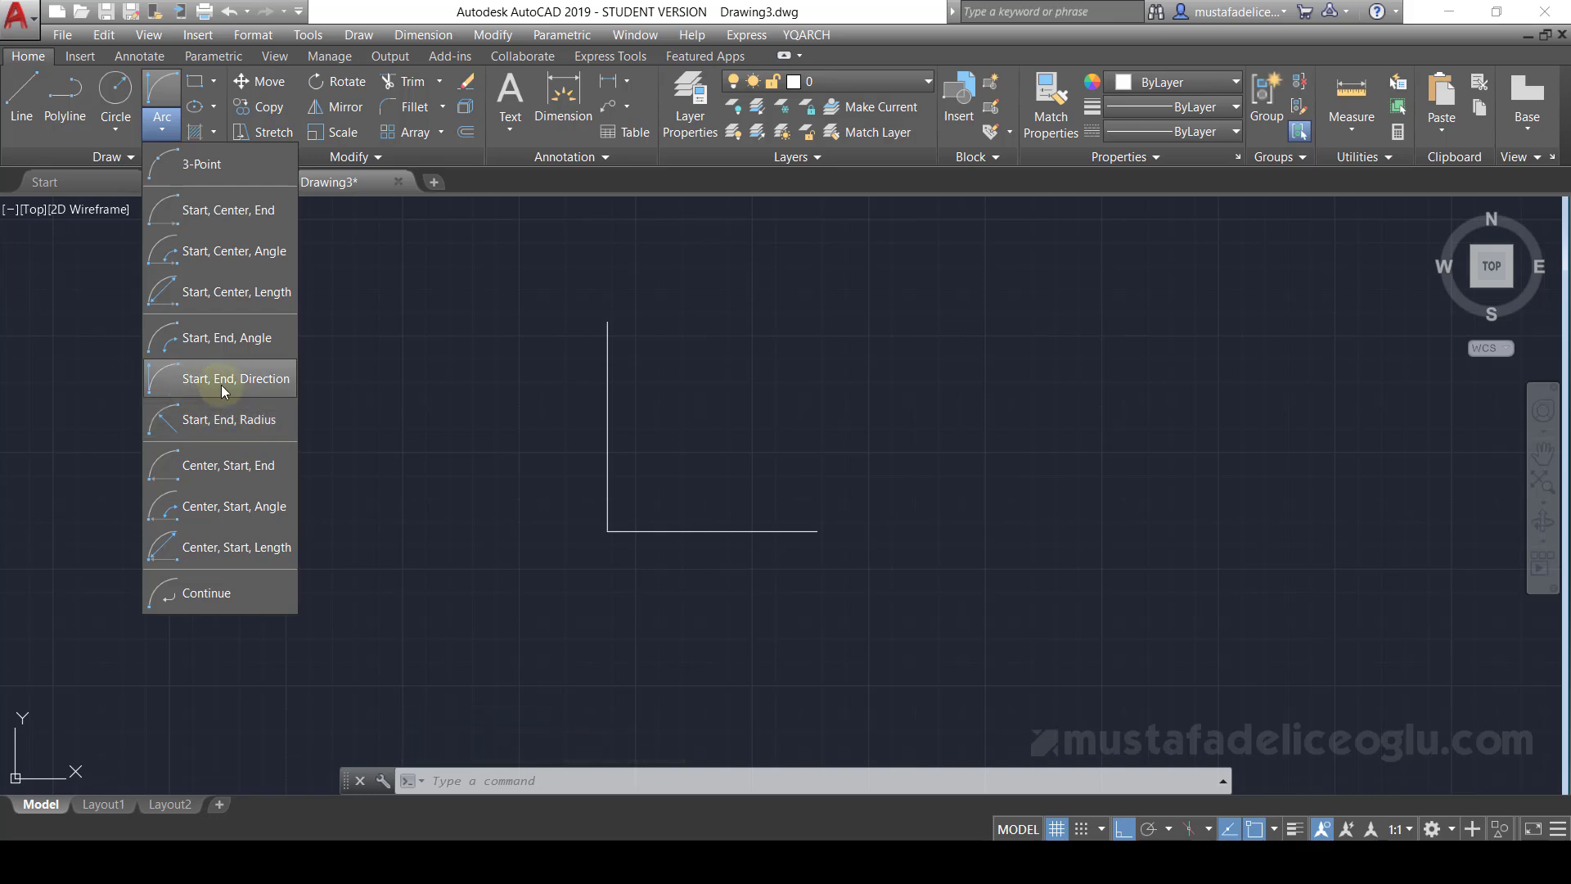
{"action": "left_click", "coordinate": [234, 381]}
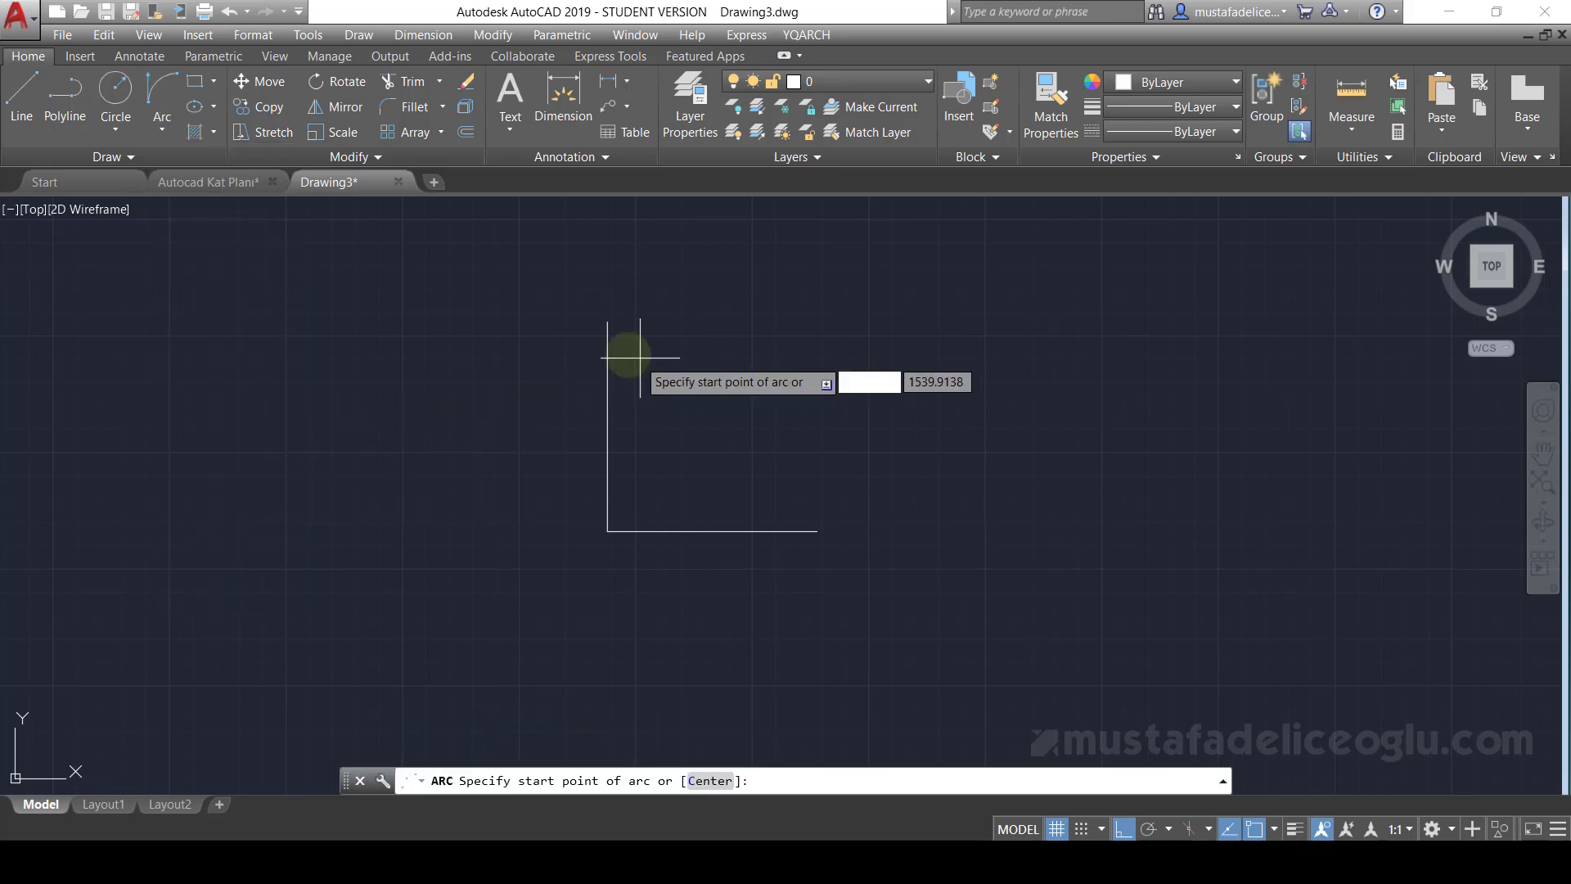
{"action": "left_click", "coordinate": [607, 322]}
{"action": "left_click", "coordinate": [812, 533]}
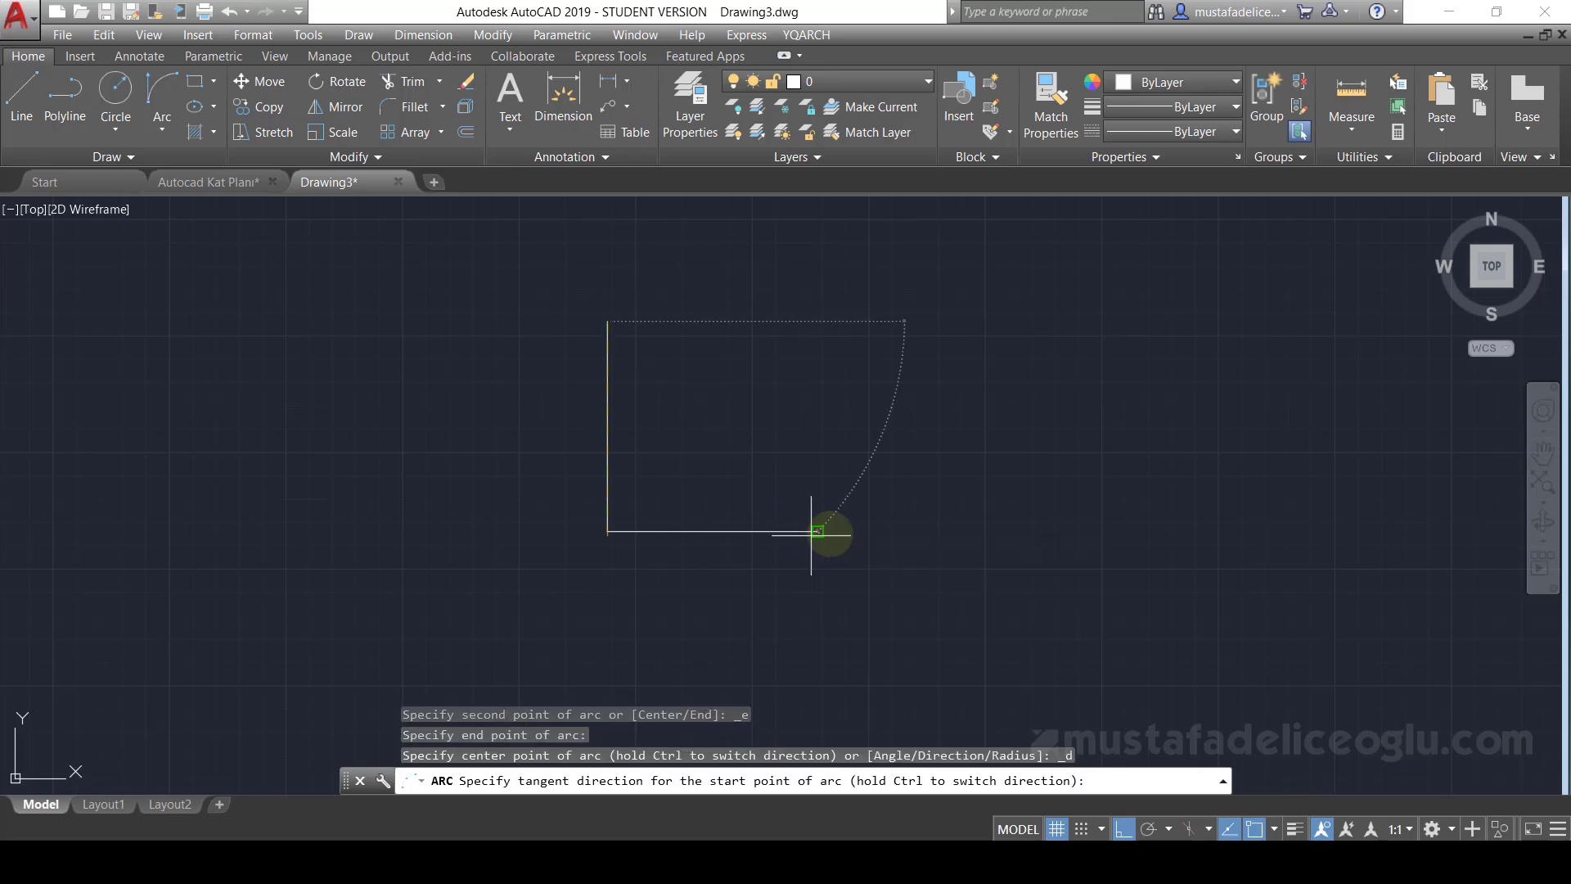
{"action": "left_click", "coordinate": [880, 528]}
{"action": "scroll", "coordinate": [780, 454], "scroll_direction": "down", "scroll_amount": 4}
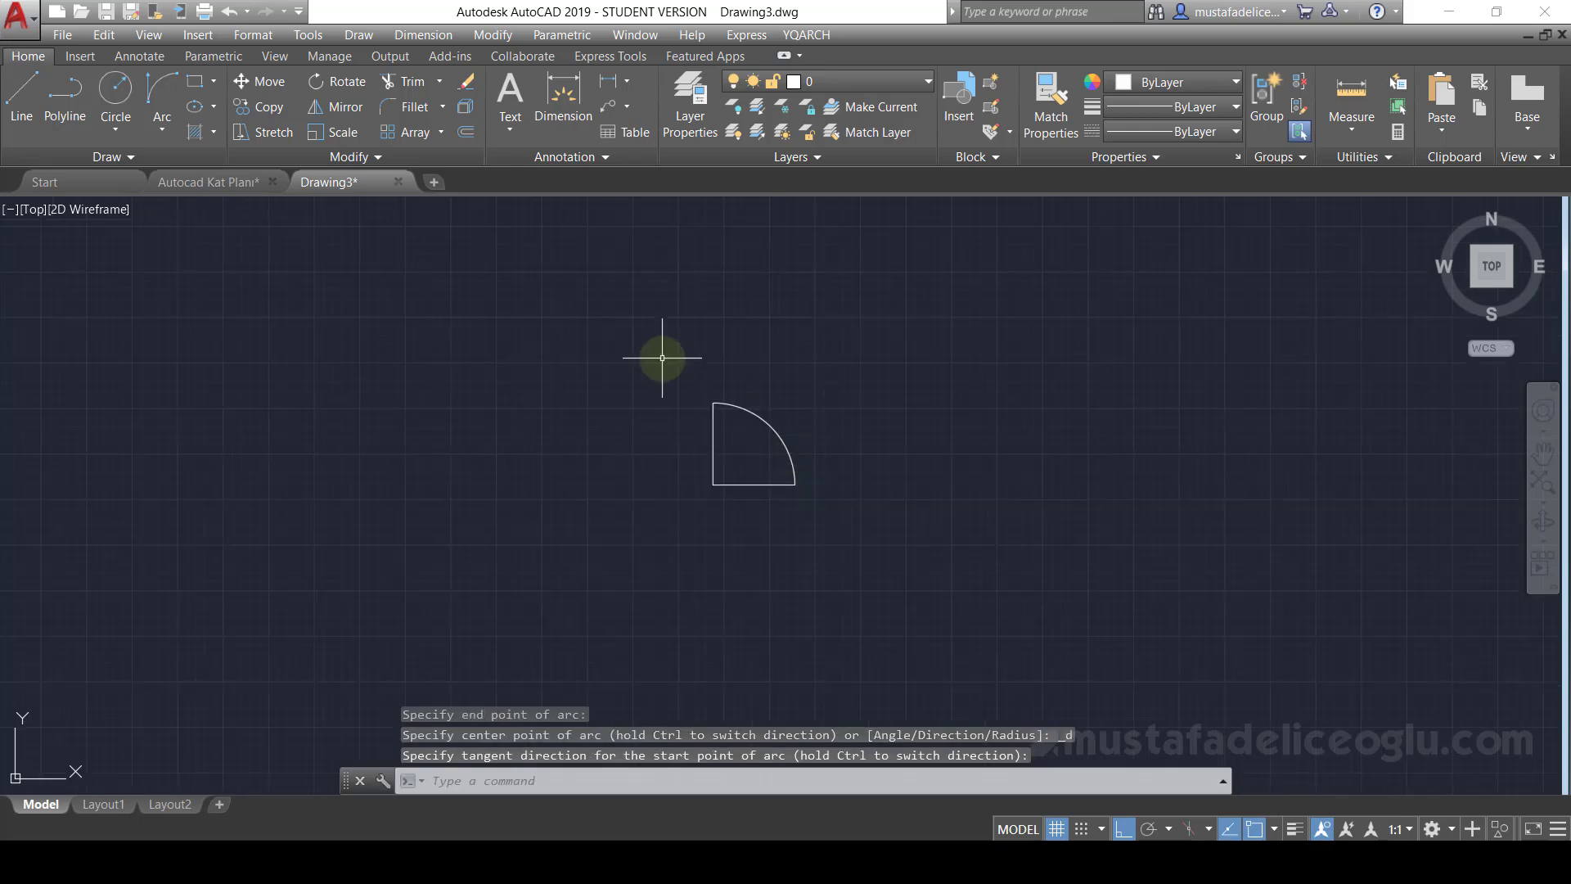
{"action": "scroll", "coordinate": [745, 458], "scroll_direction": "up", "scroll_amount": 4}
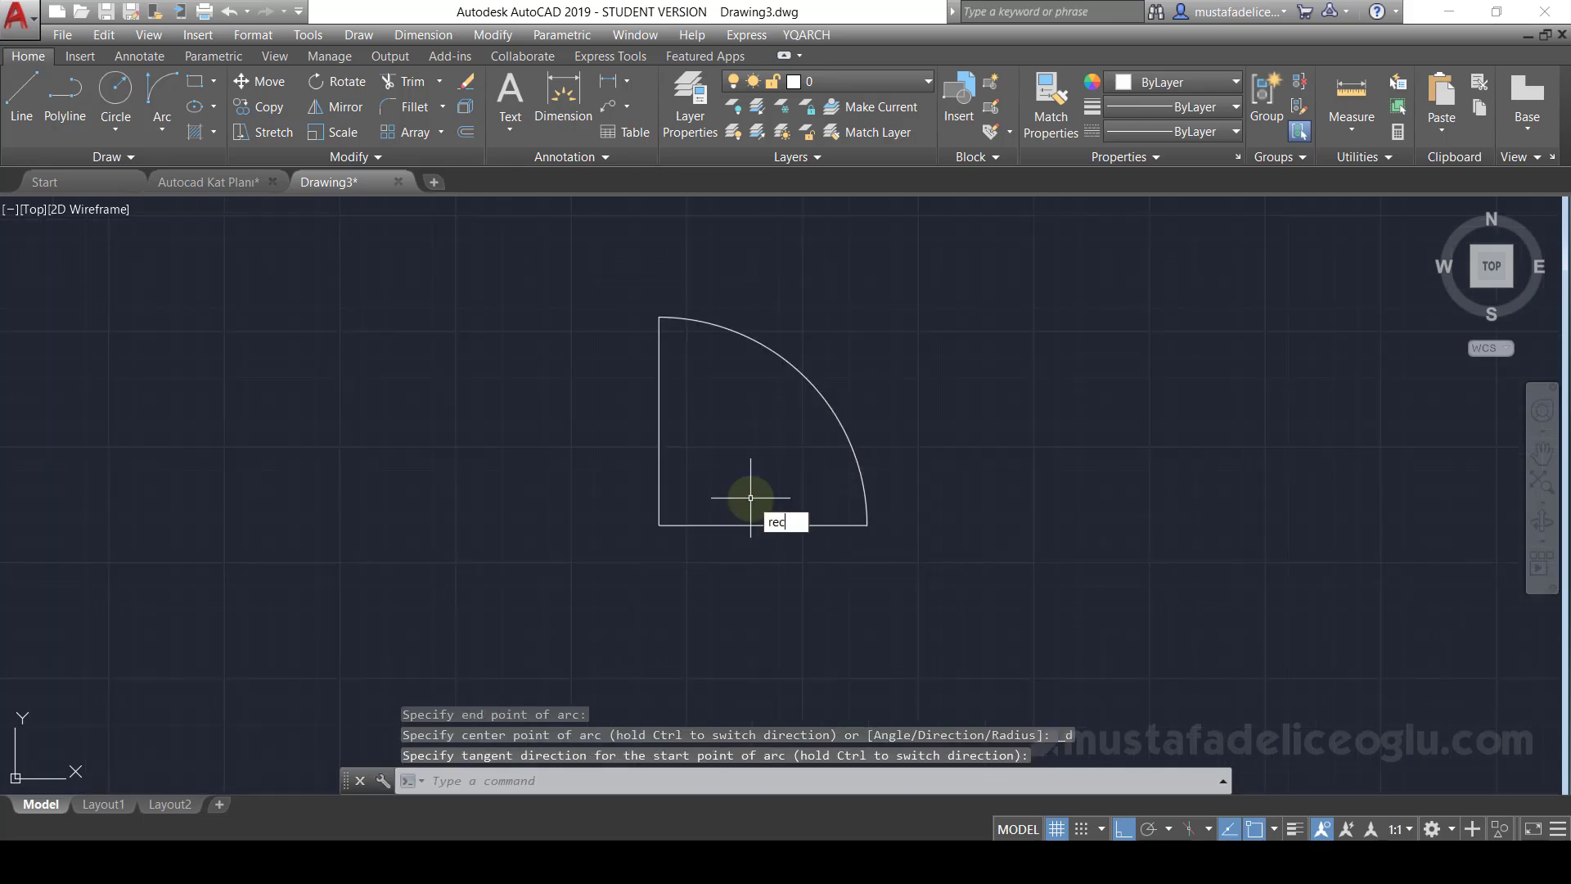
- Draw a 7 by 10 rectangle at the door's hinge corner
{"action": "key", "text": "Return"}
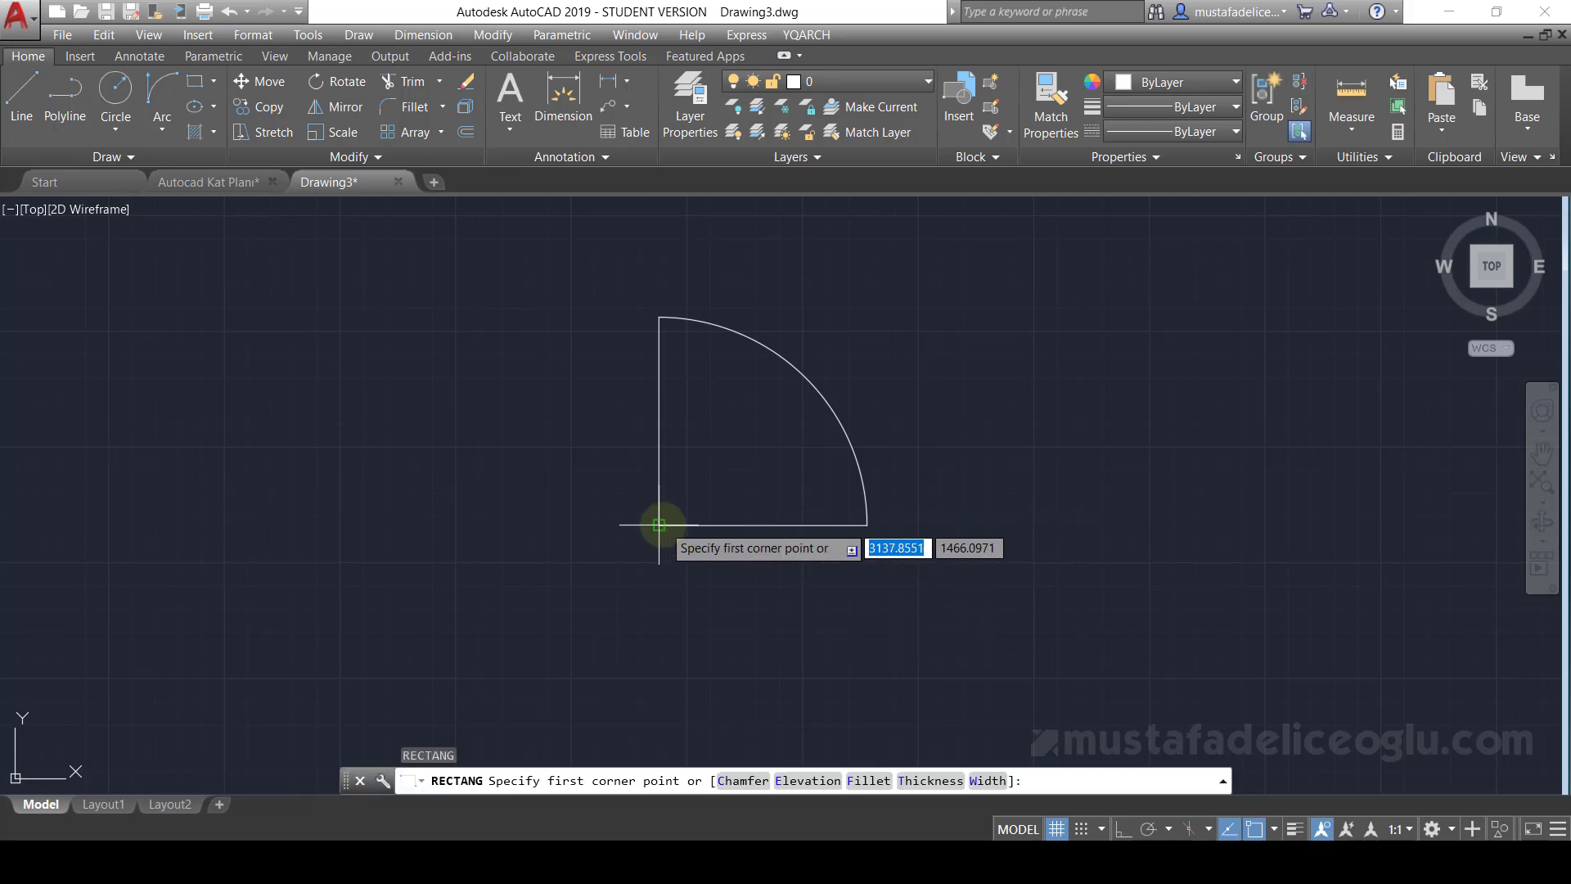
{"action": "left_click", "coordinate": [658, 524]}
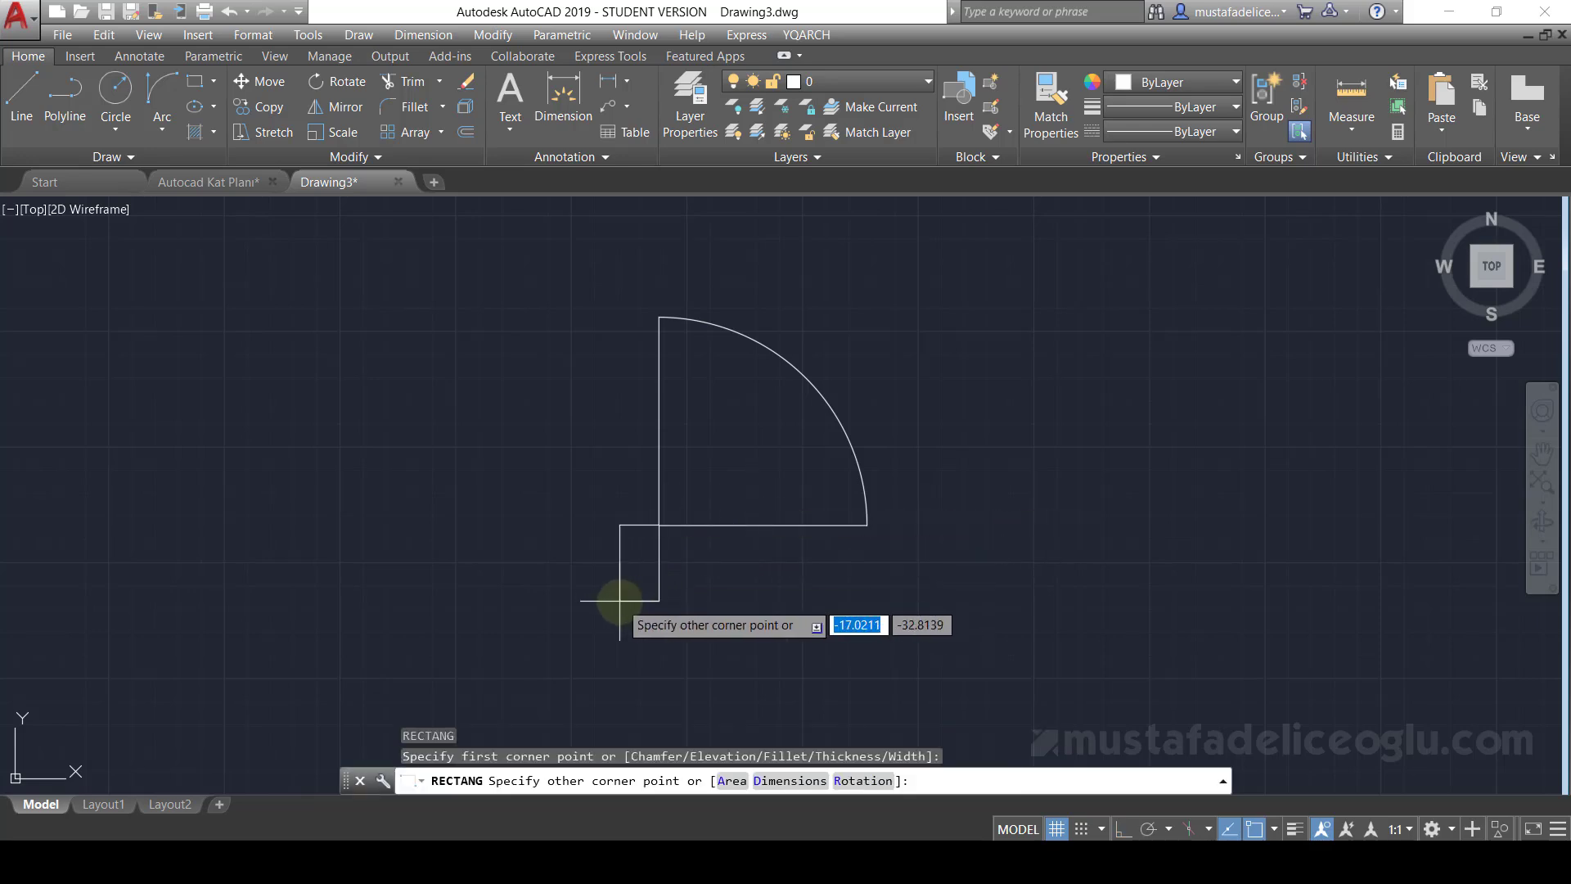
{"action": "key", "text": "Tab"}
{"action": "type", "text": "-10"}
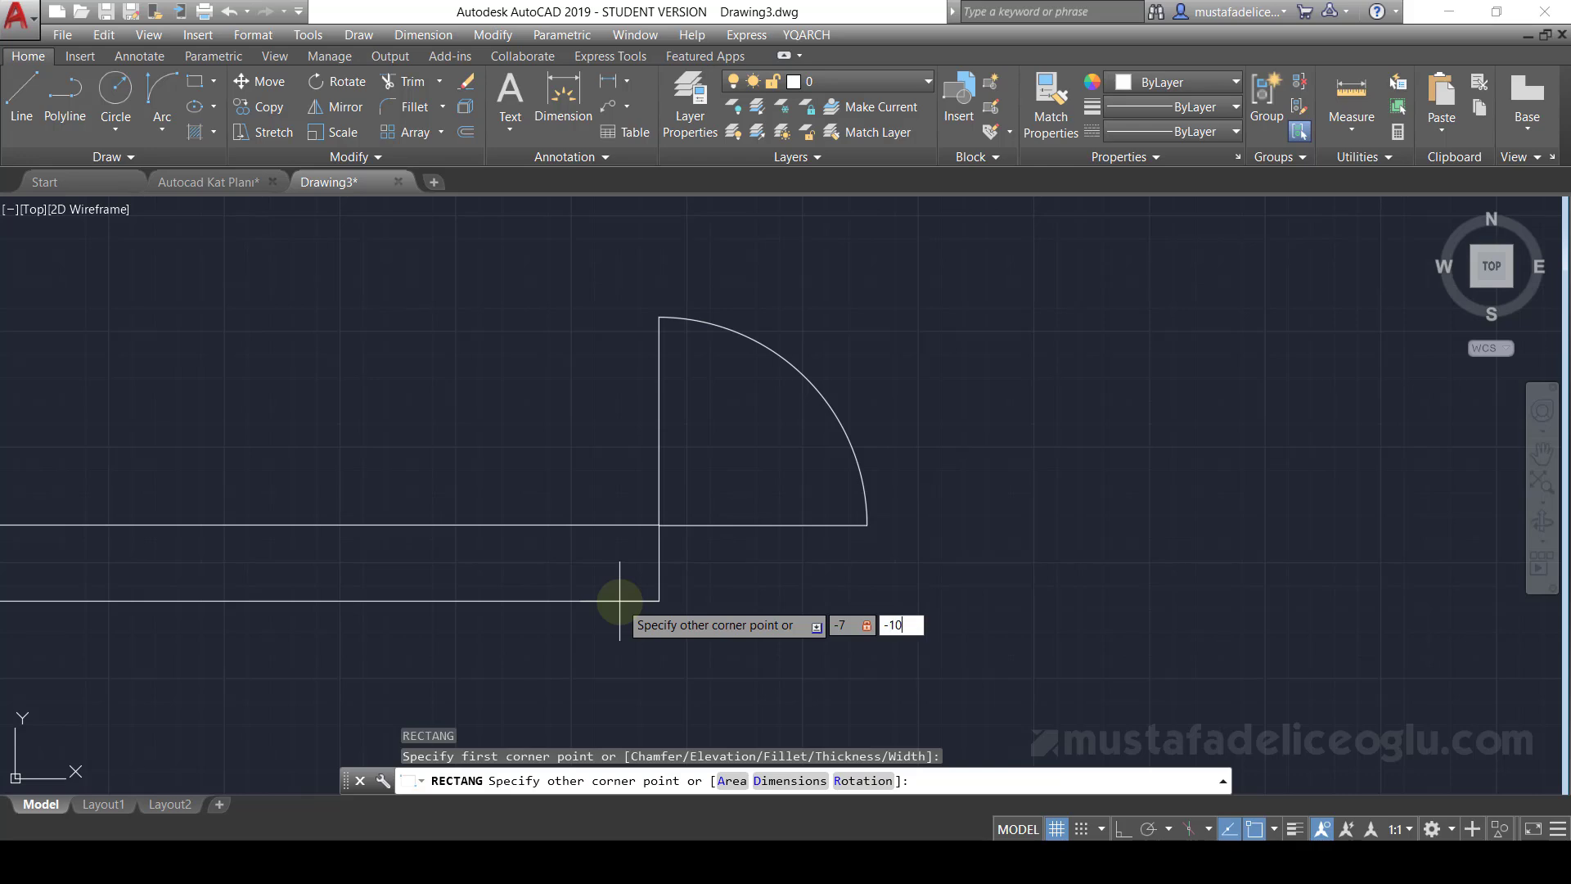
{"action": "key", "text": "Return"}
{"action": "key", "text": "Escape"}
{"action": "scroll", "coordinate": [651, 544], "scroll_direction": "up", "scroll_amount": 2}
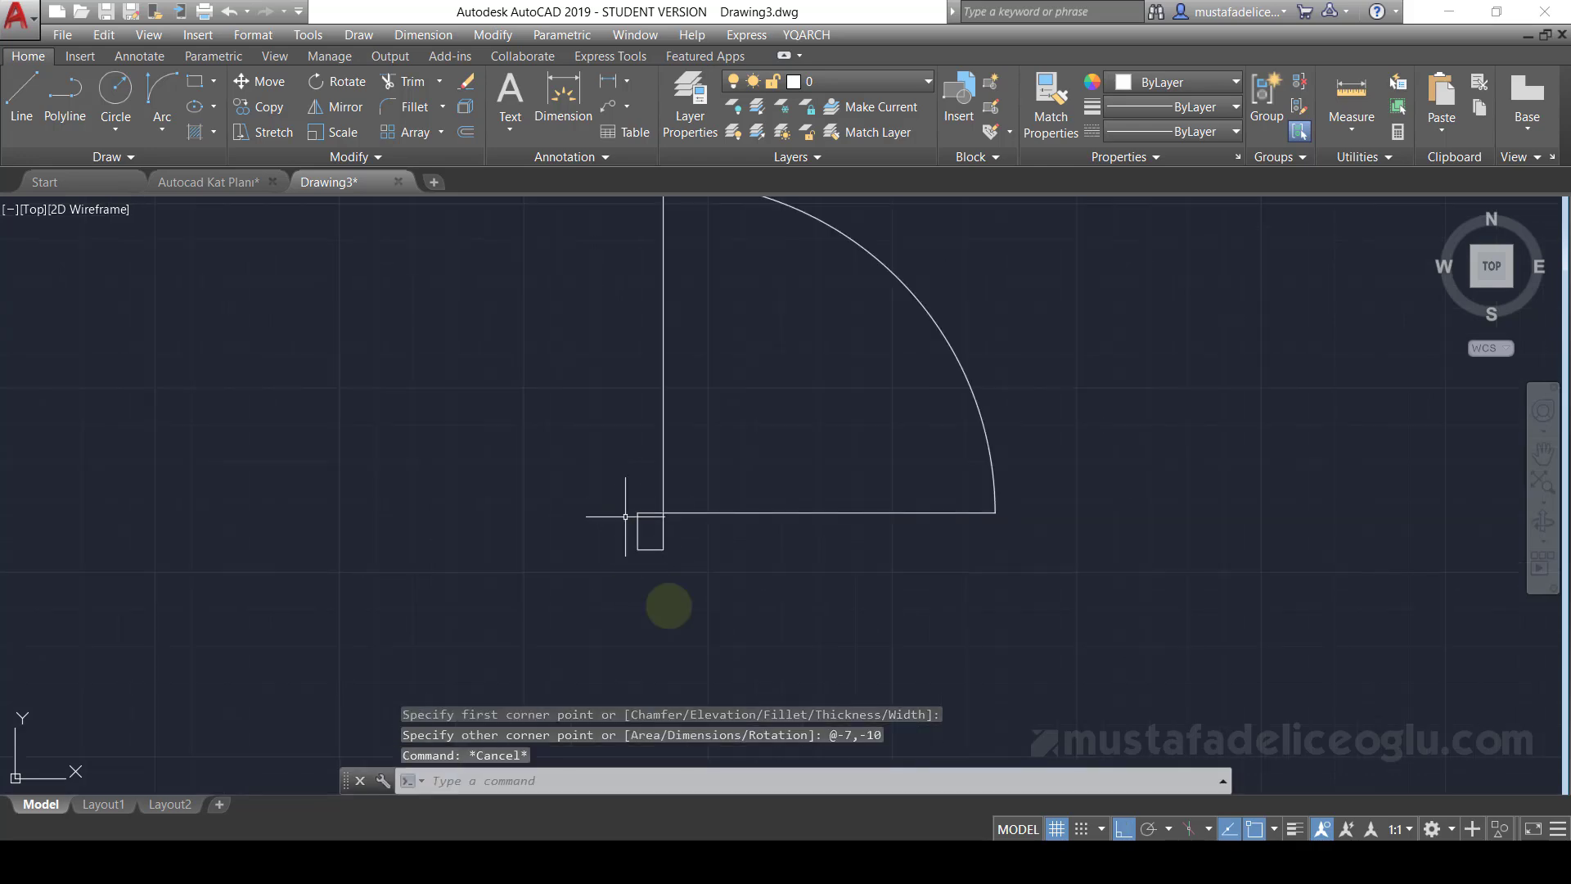
{"action": "scroll", "coordinate": [710, 602], "scroll_direction": "down", "scroll_amount": 4}
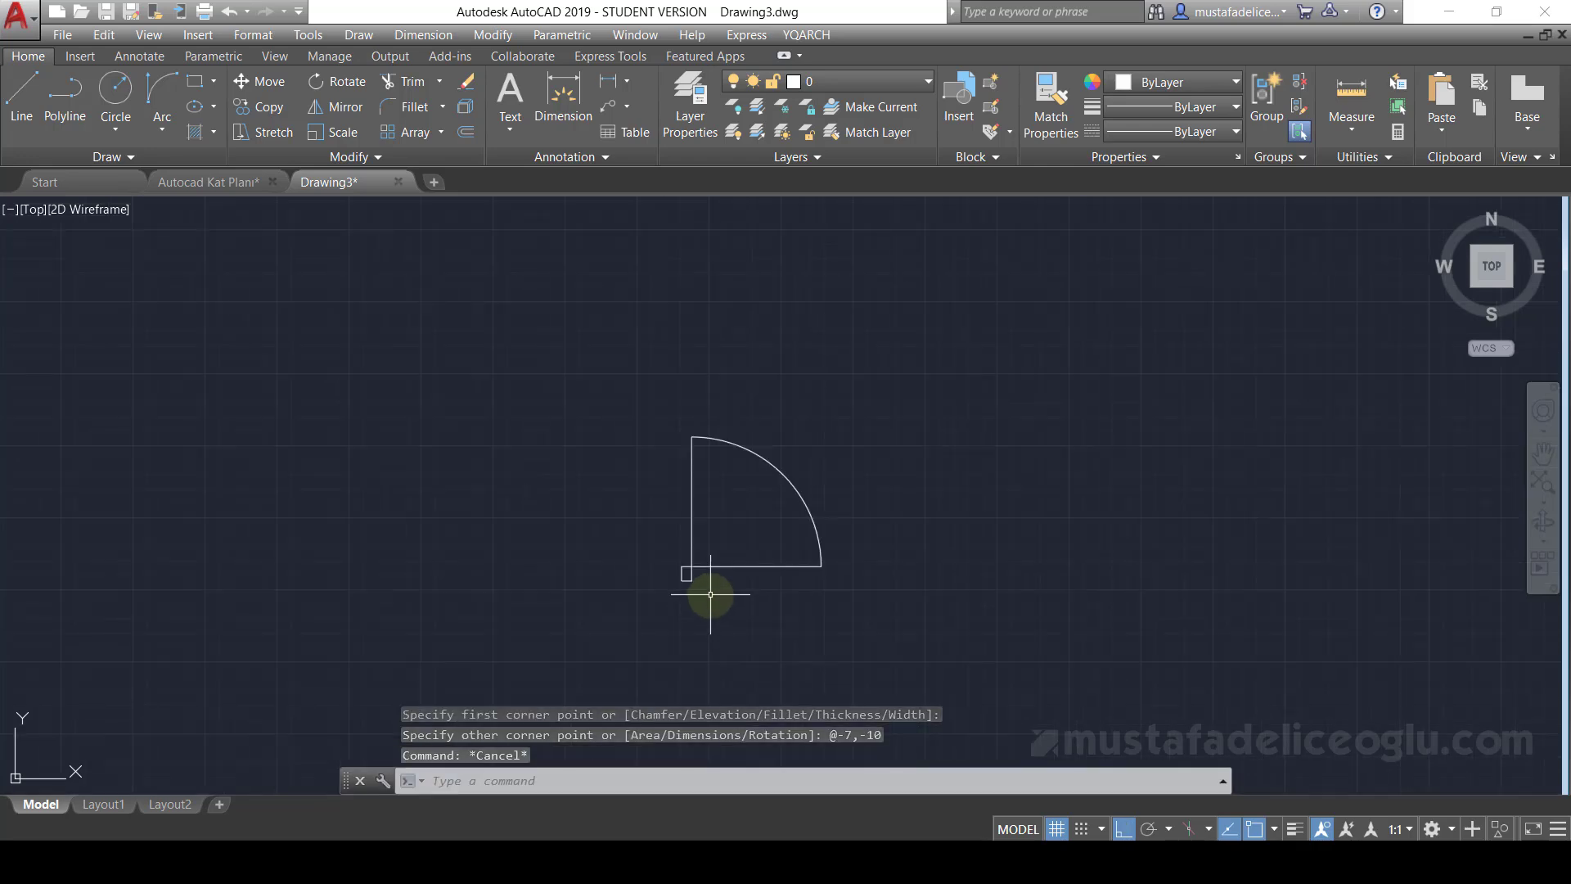
{"action": "scroll", "coordinate": [709, 593], "scroll_direction": "up", "scroll_amount": 2}
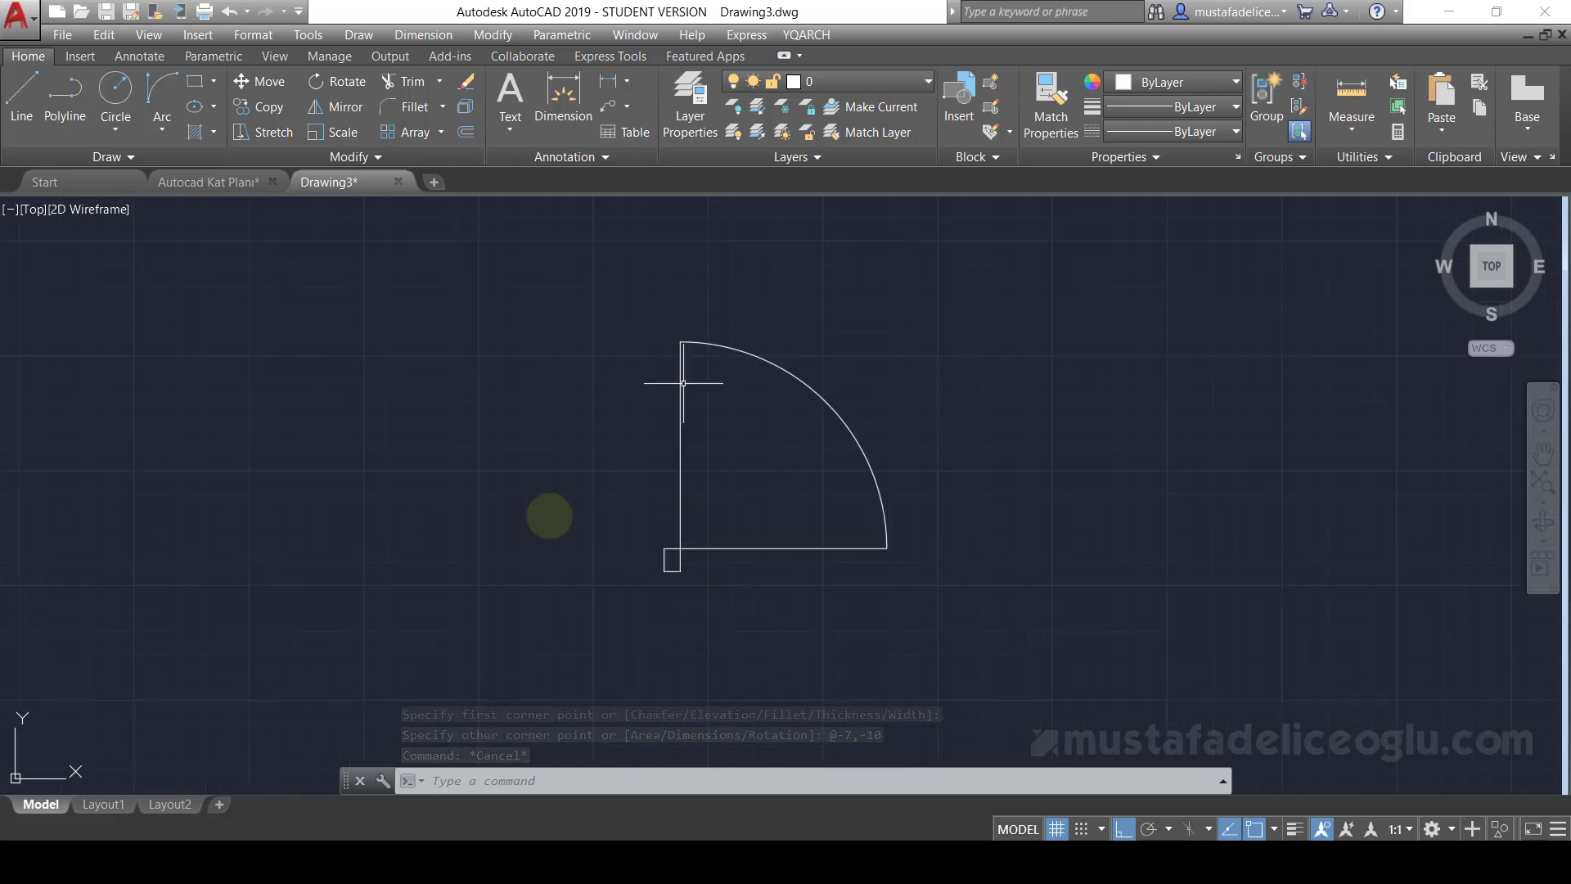
- Add a 10-unit line downward from the rectangle's lower corner
{"action": "type", "text": "l"}
{"action": "key", "text": "Return"}
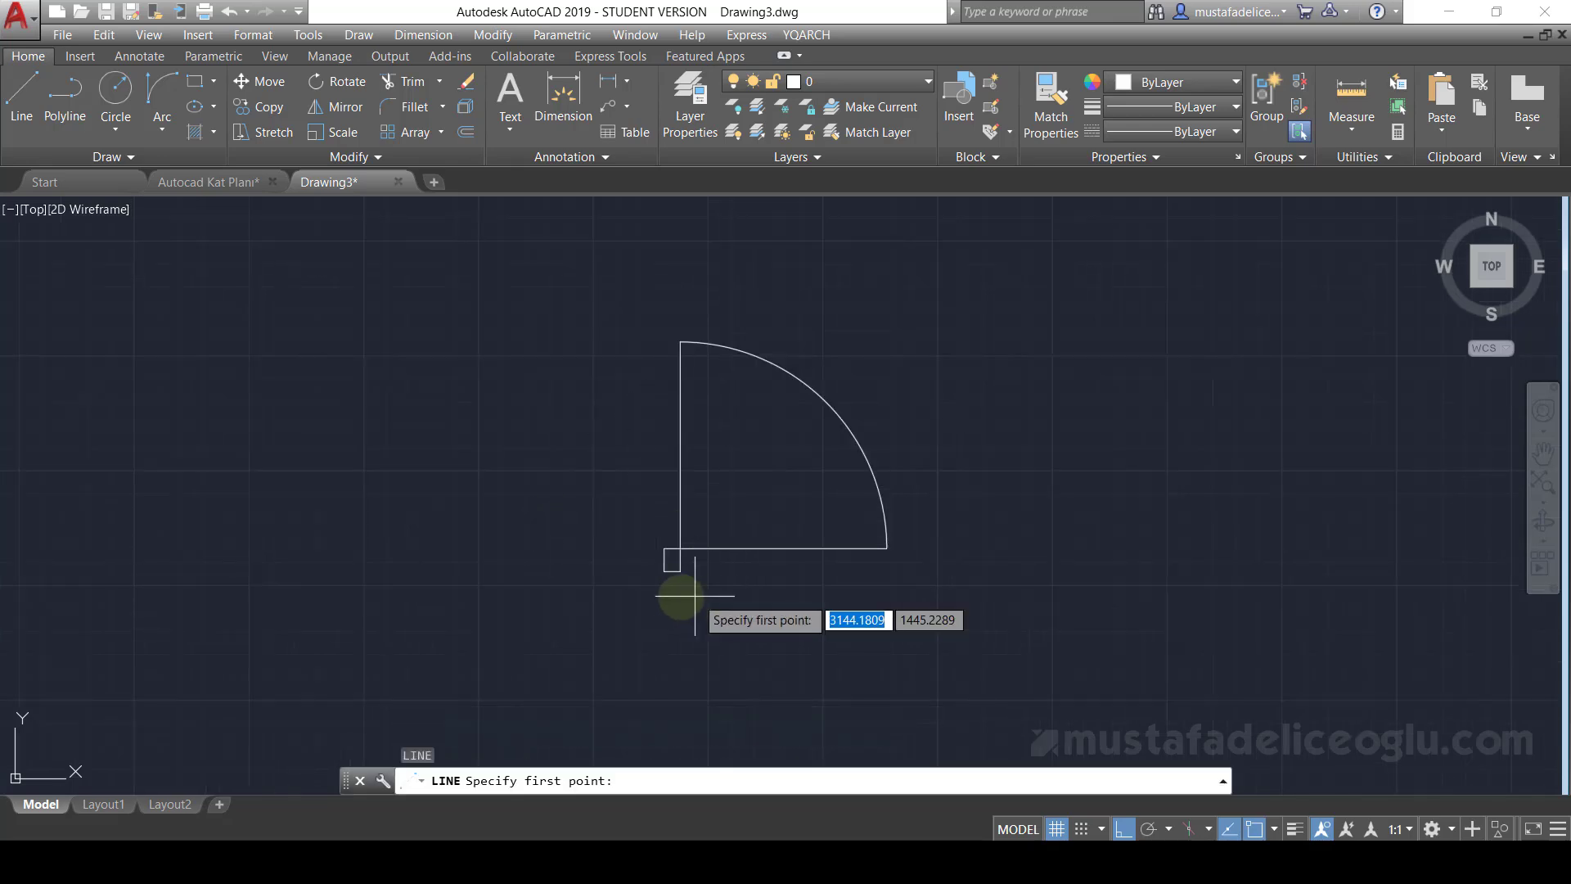
{"action": "scroll", "coordinate": [687, 595], "scroll_direction": "up", "scroll_amount": 2}
{"action": "left_click", "coordinate": [652, 556]}
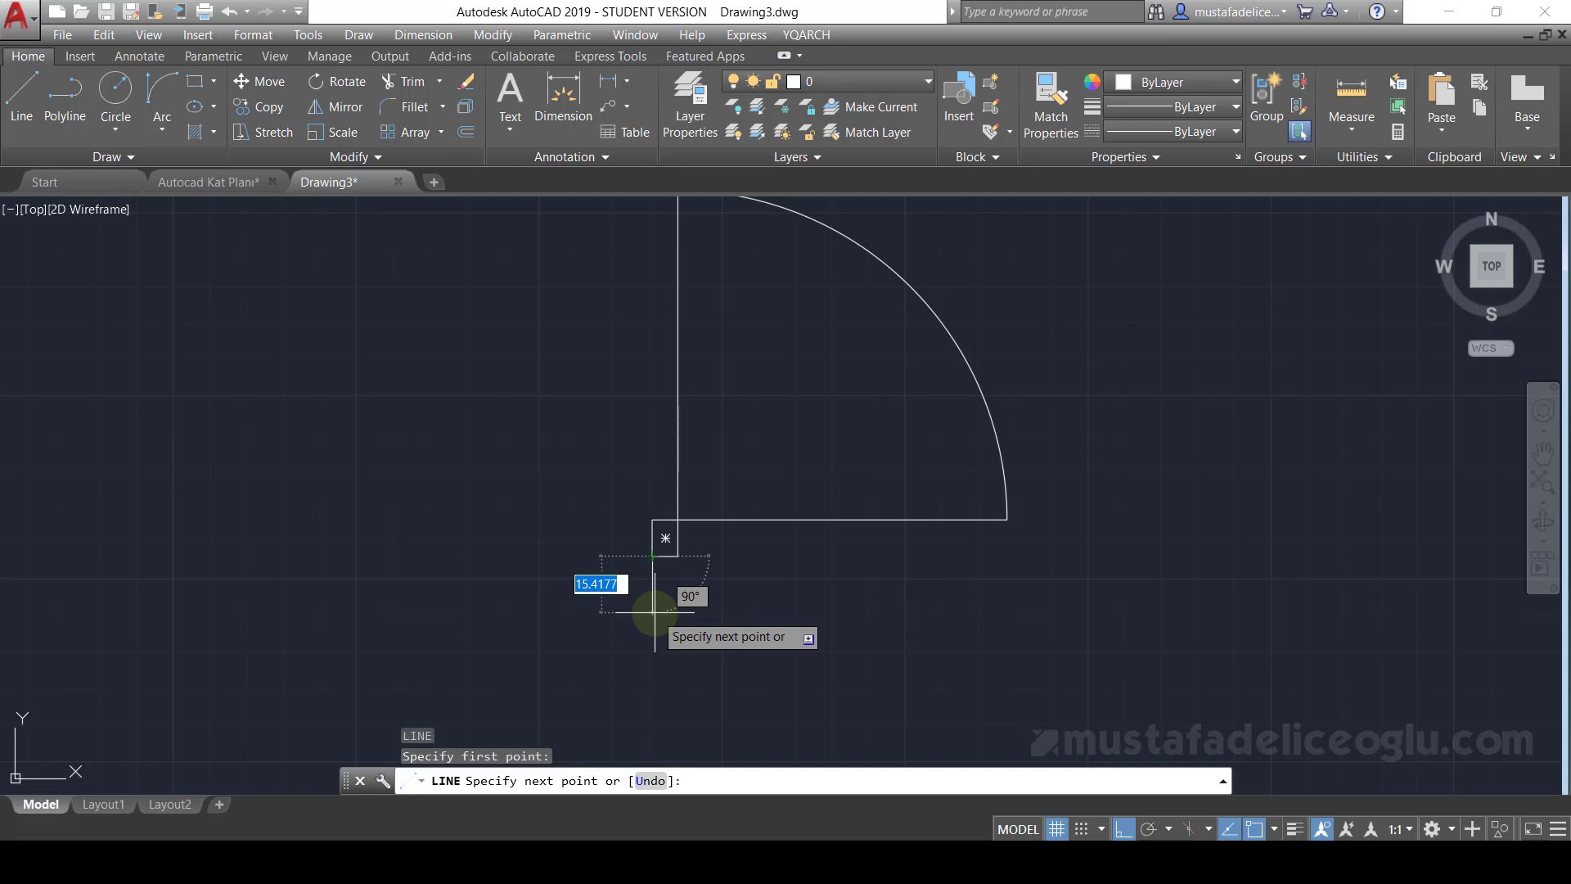
{"action": "type", "text": "10"}
{"action": "key", "text": "Return"}
{"action": "key", "text": "Escape"}
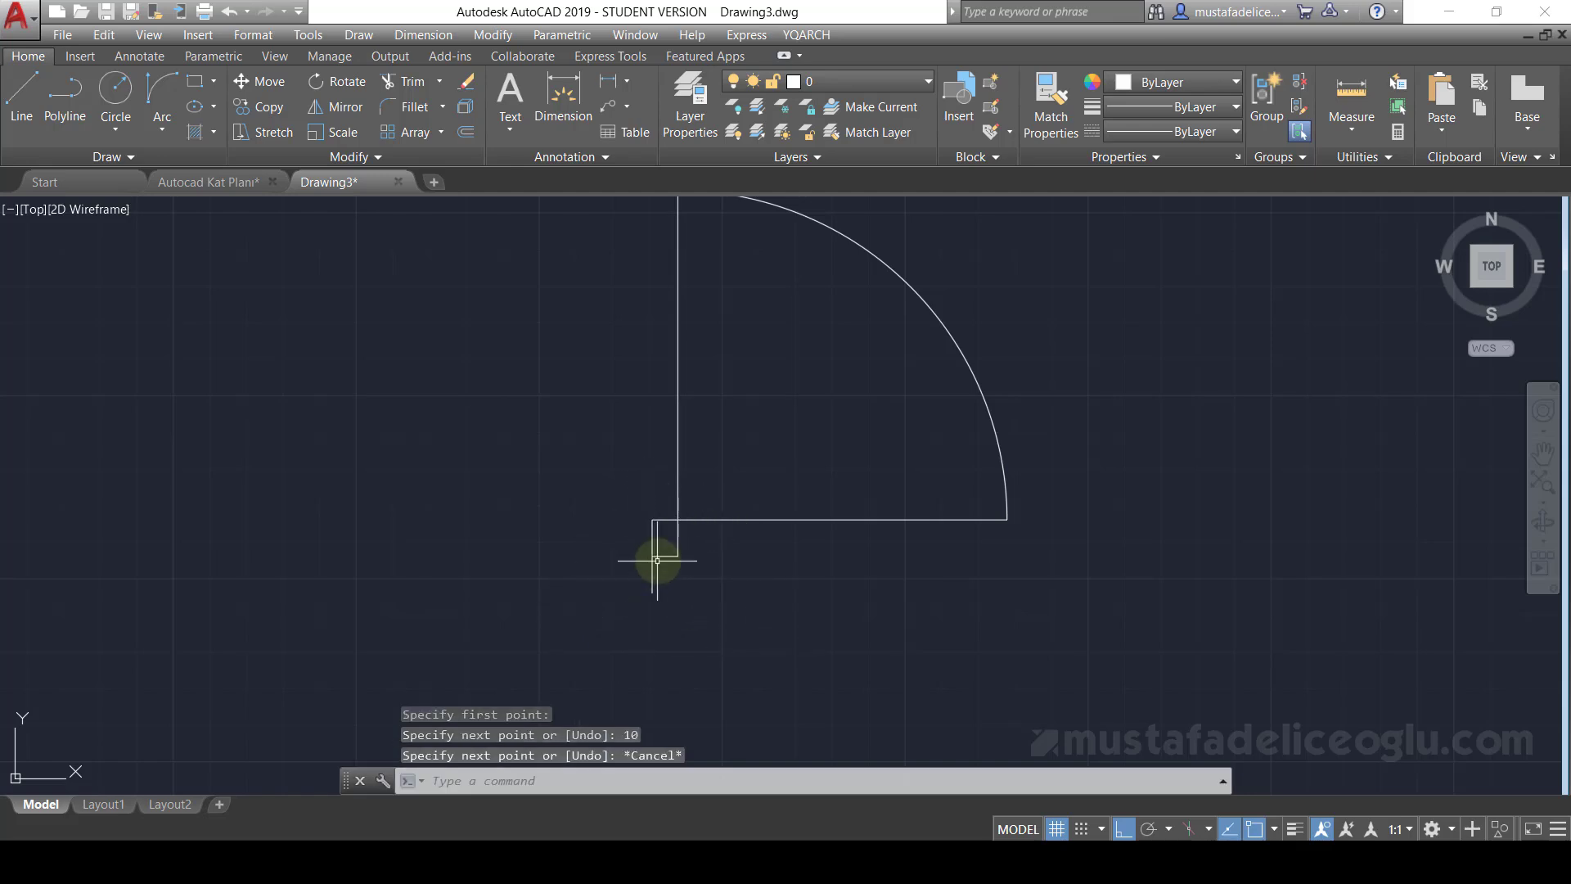
{"action": "scroll", "coordinate": [673, 534], "scroll_direction": "up", "scroll_amount": 2}
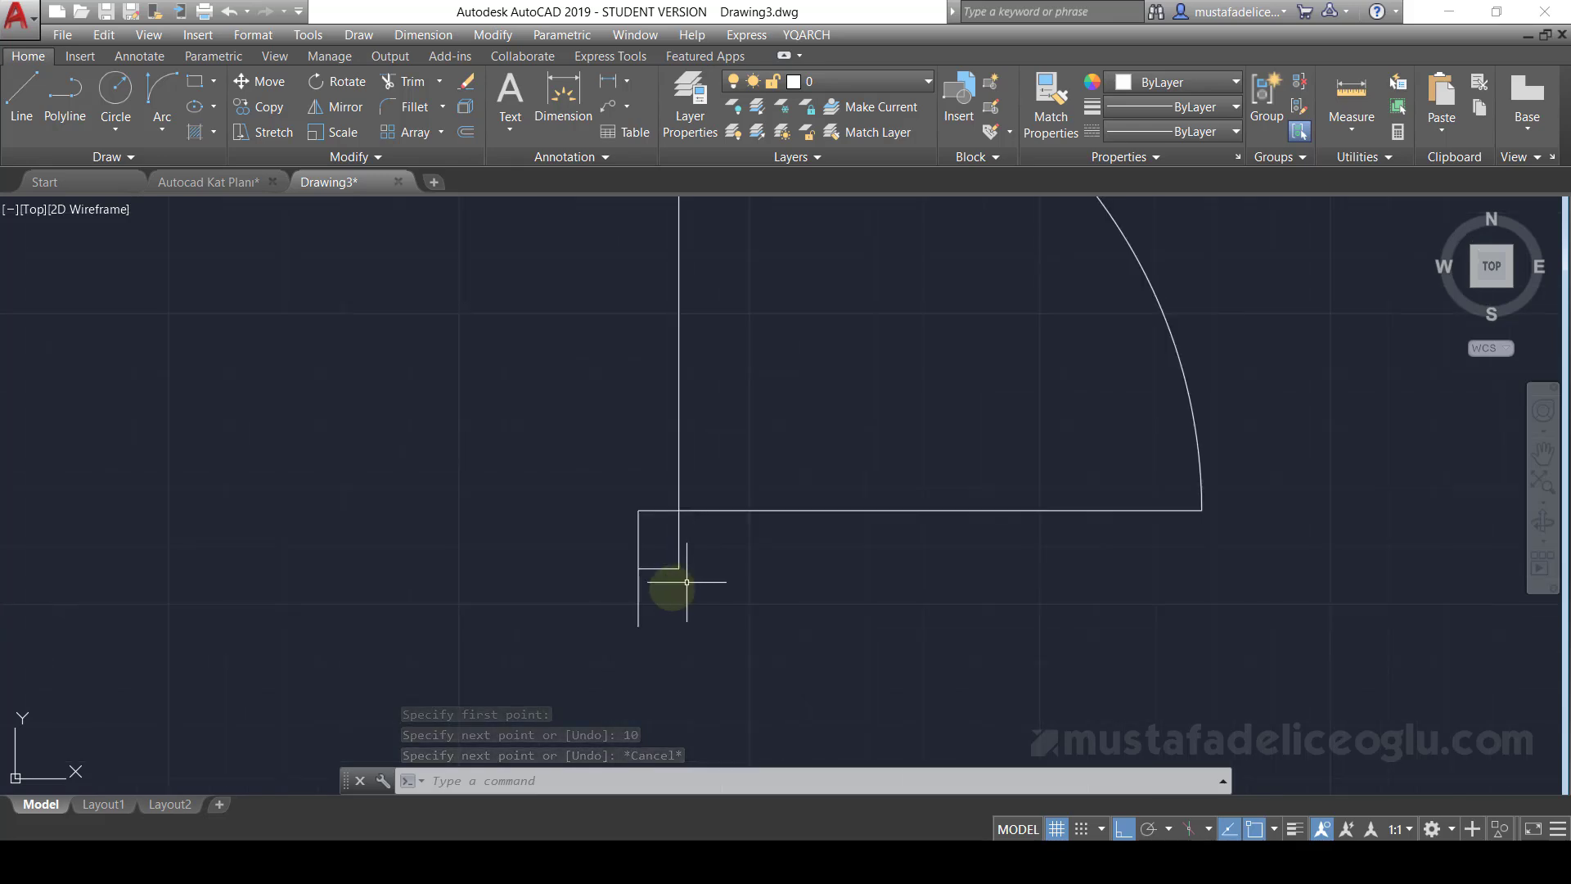
{"action": "scroll", "coordinate": [625, 589], "scroll_direction": "down", "scroll_amount": 4}
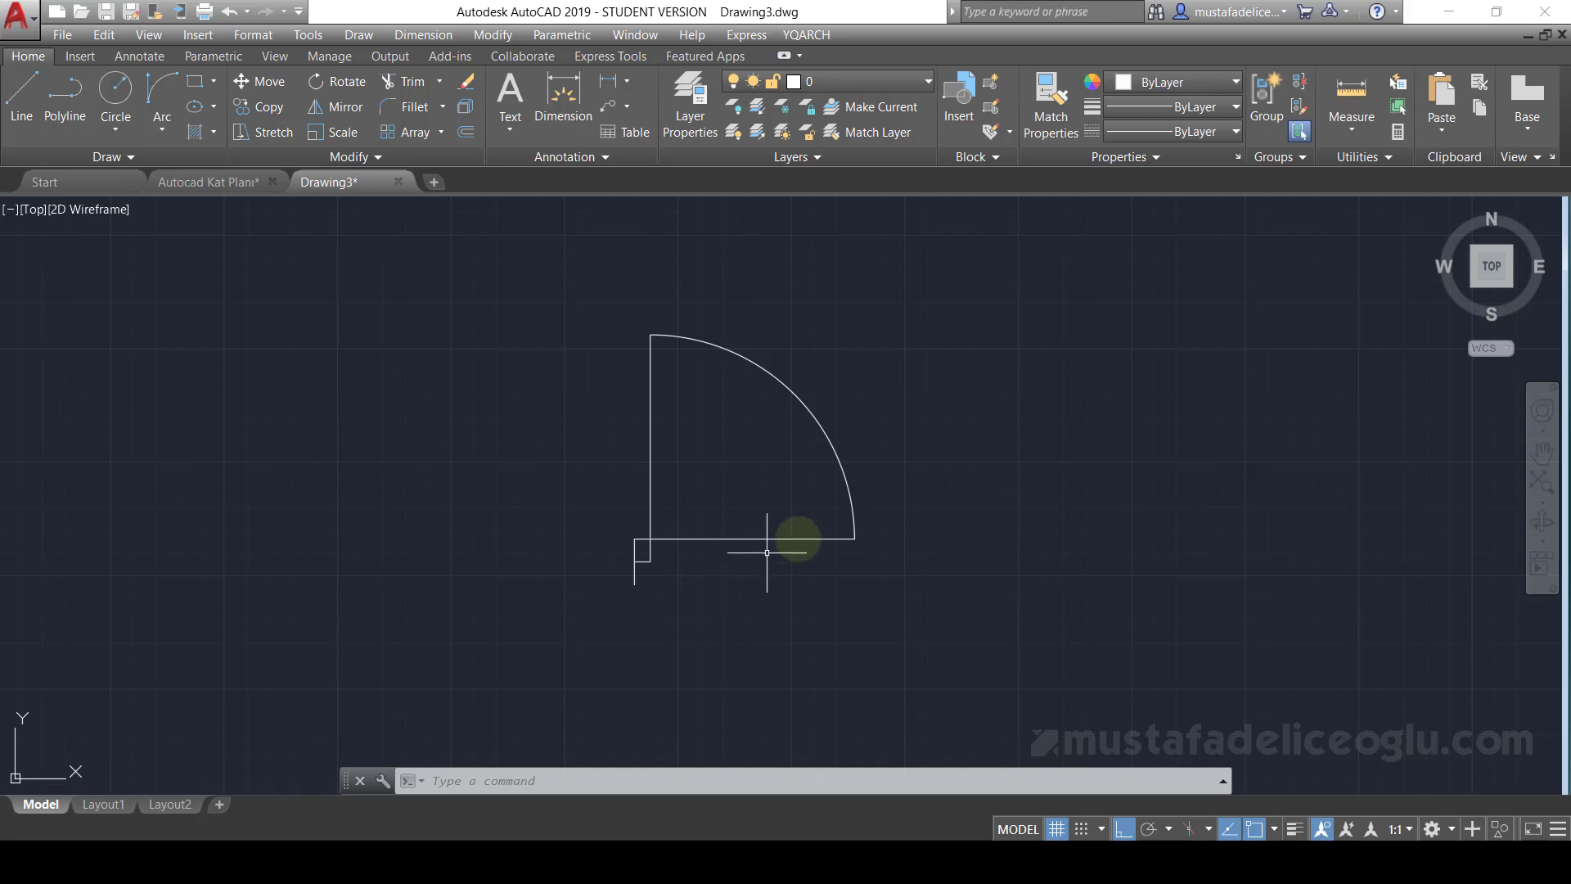
{"action": "scroll", "coordinate": [769, 553], "scroll_direction": "up", "scroll_amount": 2}
{"action": "scroll", "coordinate": [764, 568], "scroll_direction": "up", "scroll_amount": 2}
{"action": "scroll", "coordinate": [763, 582], "scroll_direction": "down", "scroll_amount": 2}
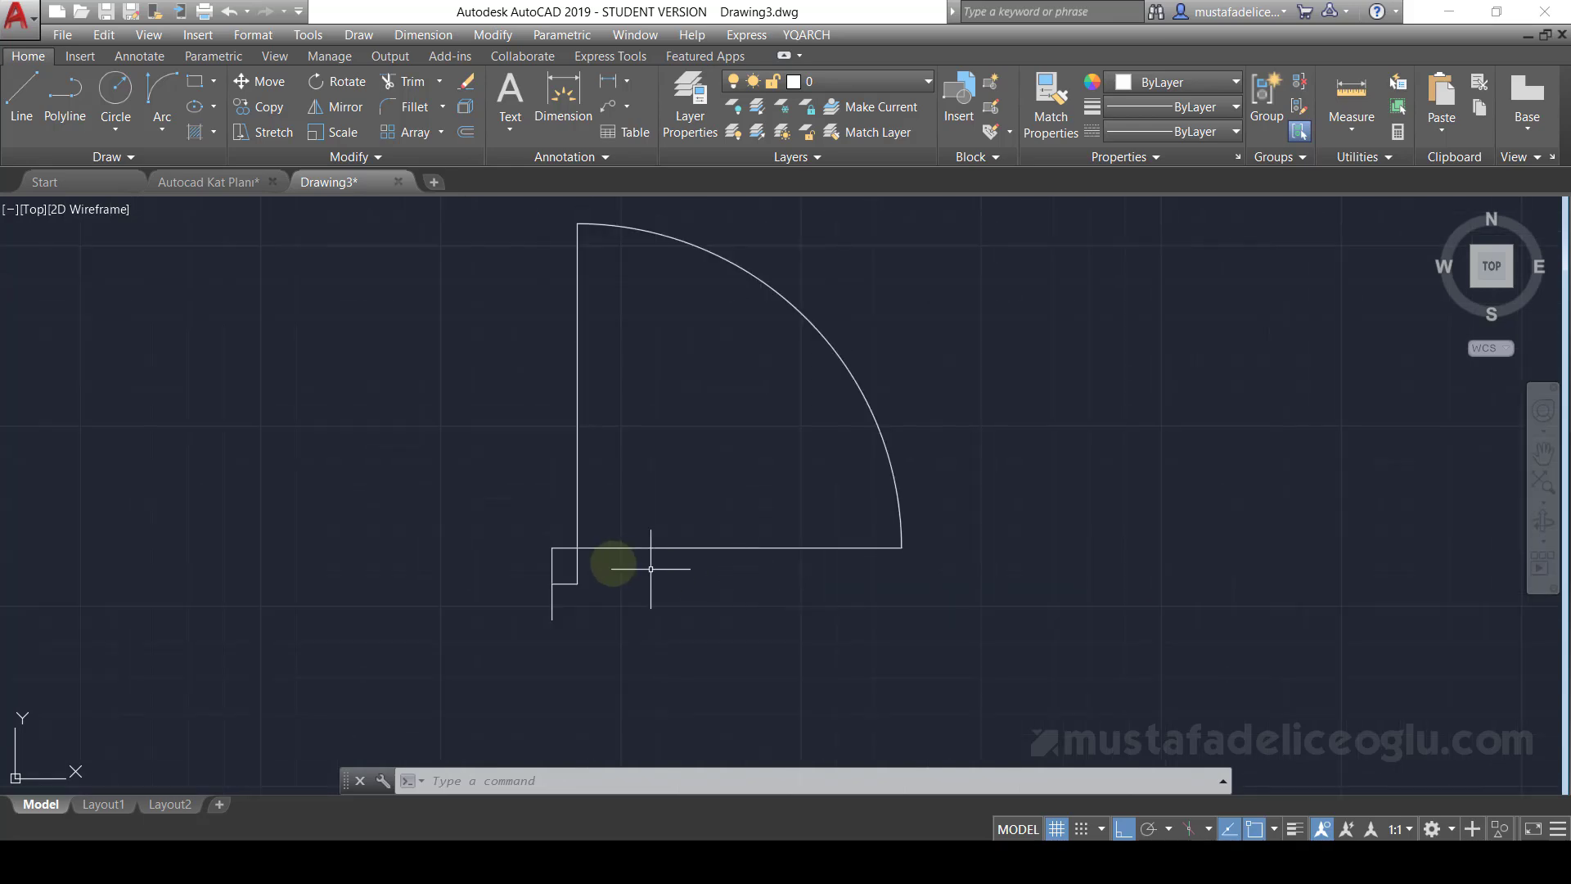
{"action": "left_click", "coordinate": [511, 503]}
- Mirror the jamb rectangle and tail about the door's vertical midline, keeping the original
{"action": "left_click", "coordinate": [608, 673]}
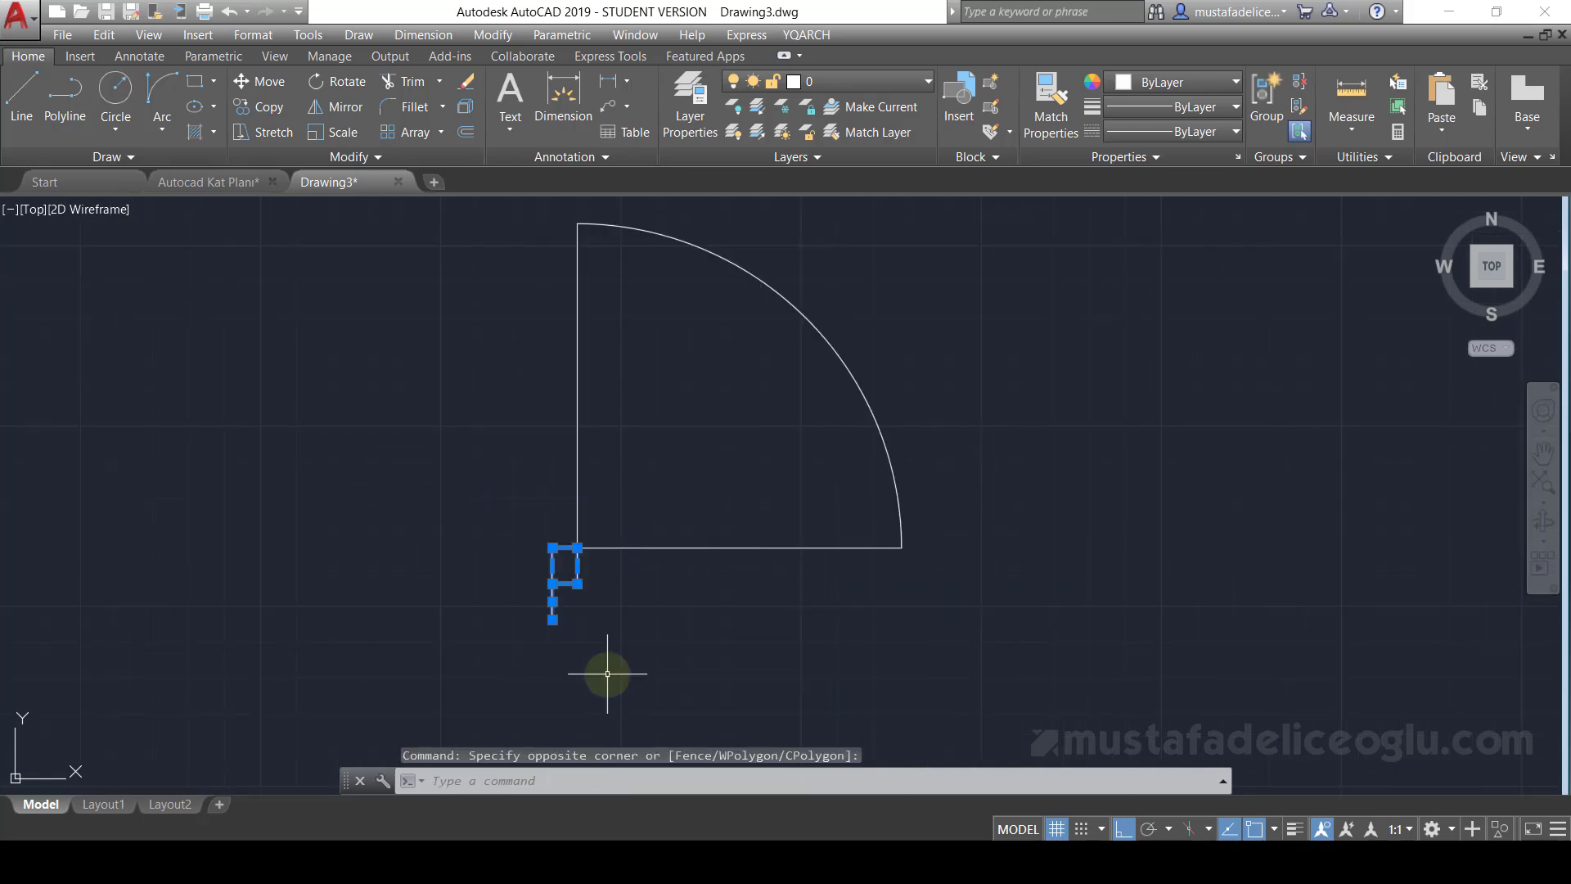
{"action": "type", "text": "mi"}
{"action": "key", "text": "Return"}
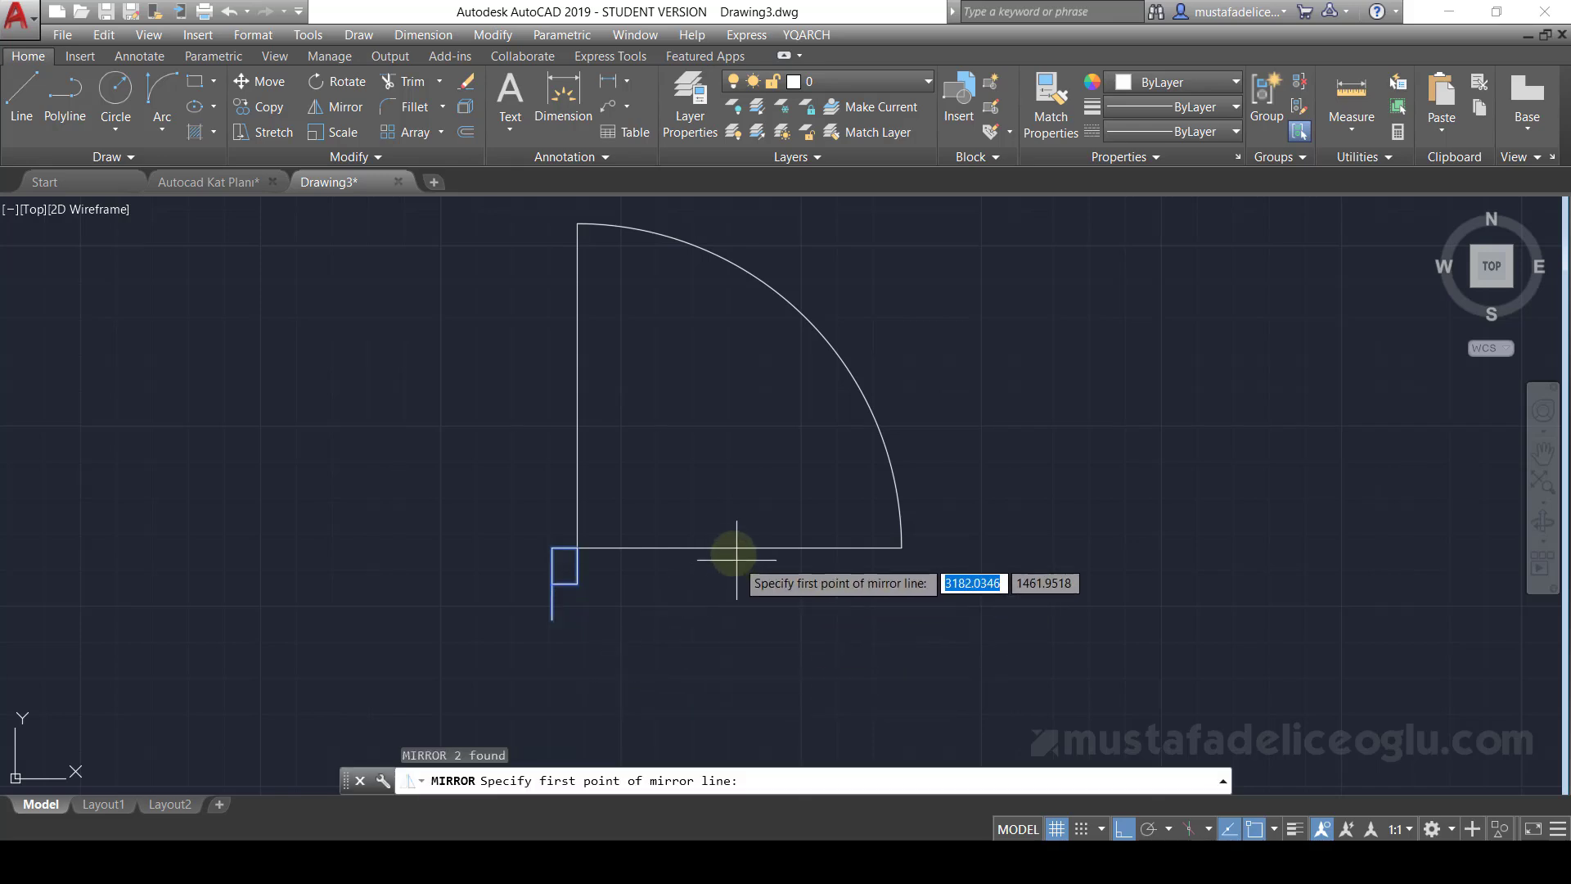
{"action": "left_click", "coordinate": [734, 642]}
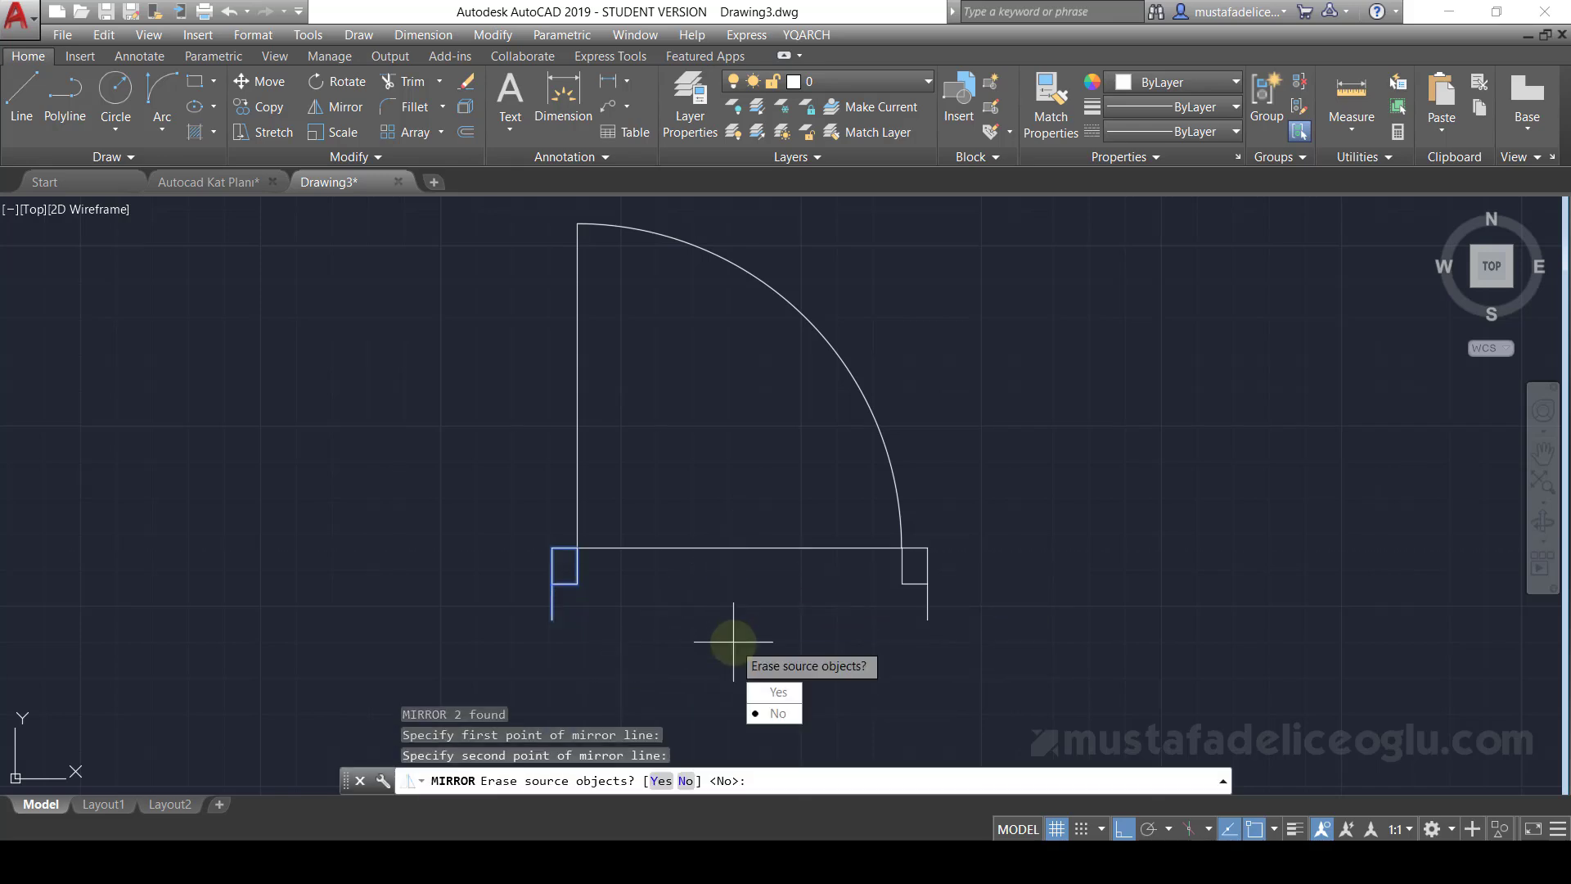
{"action": "key", "text": "Return"}
{"action": "scroll", "coordinate": [769, 609], "scroll_direction": "down", "scroll_amount": 3}
{"action": "scroll", "coordinate": [796, 597], "scroll_direction": "up", "scroll_amount": 3}
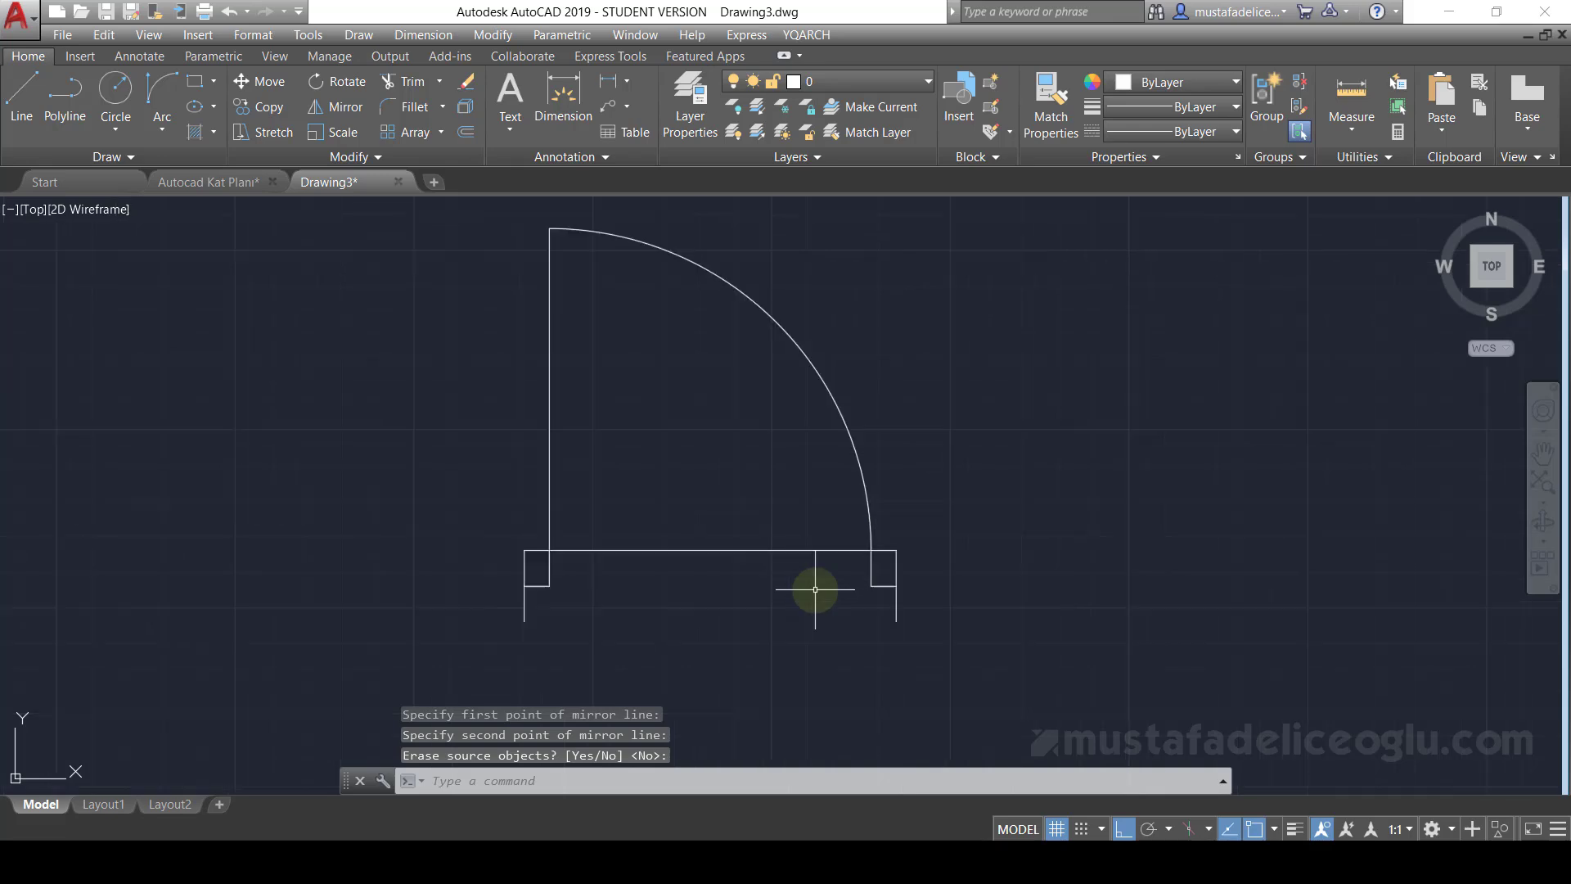
{"action": "middle_click_drag", "start_coordinate": [796, 597], "coordinate": [787, 603]}
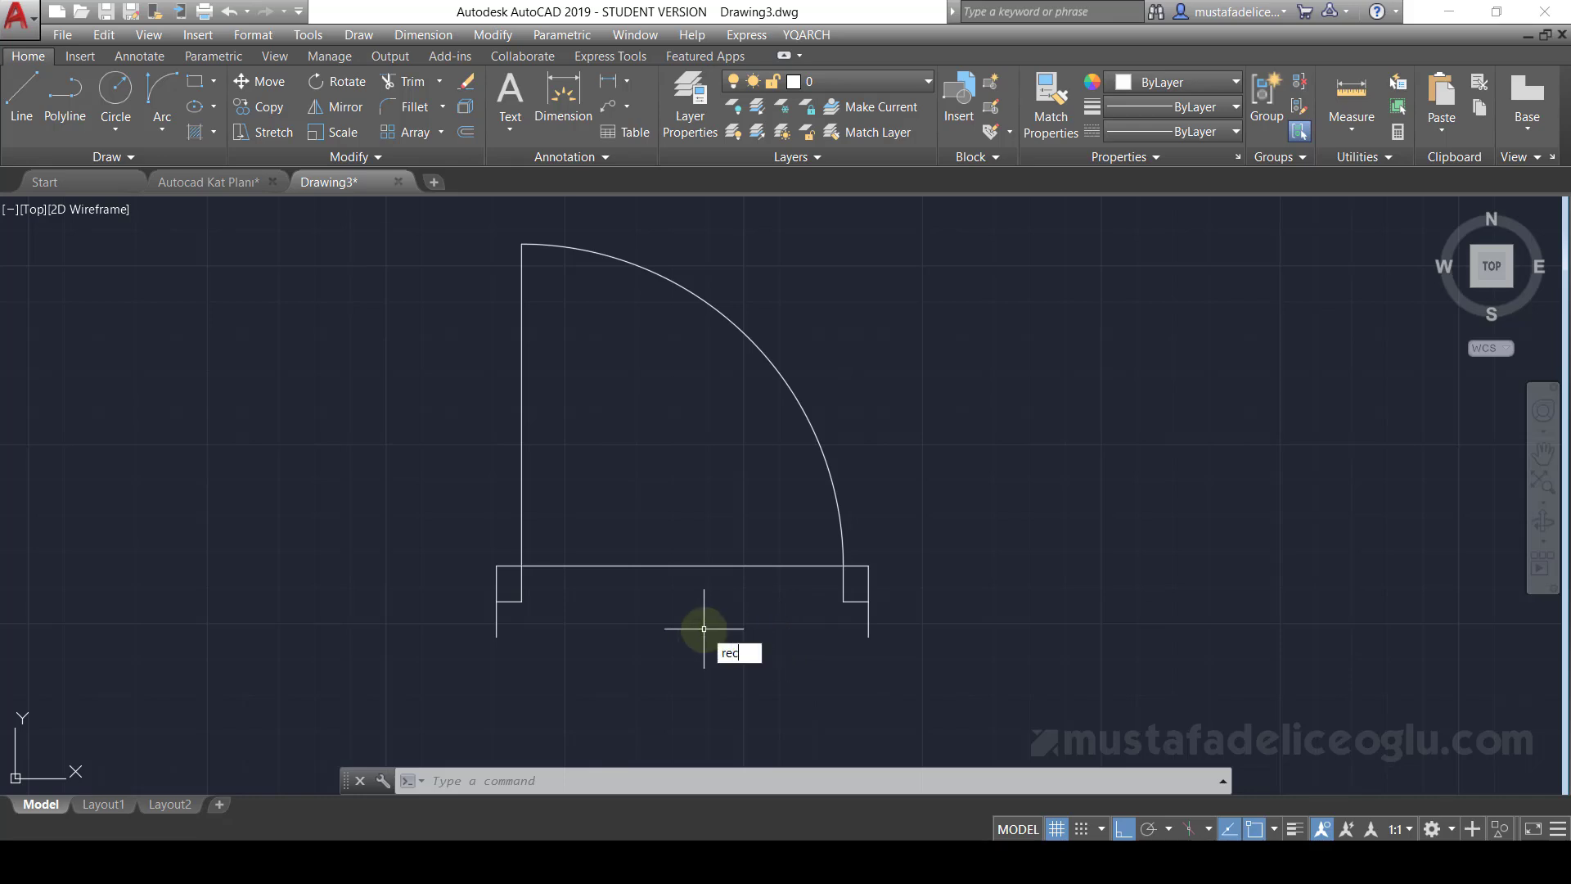
- Draw a rectangle from the left jamb's top corner to below the right jamb
{"action": "key", "text": "Return"}
{"action": "scroll", "coordinate": [466, 593], "scroll_direction": "up", "scroll_amount": 4}
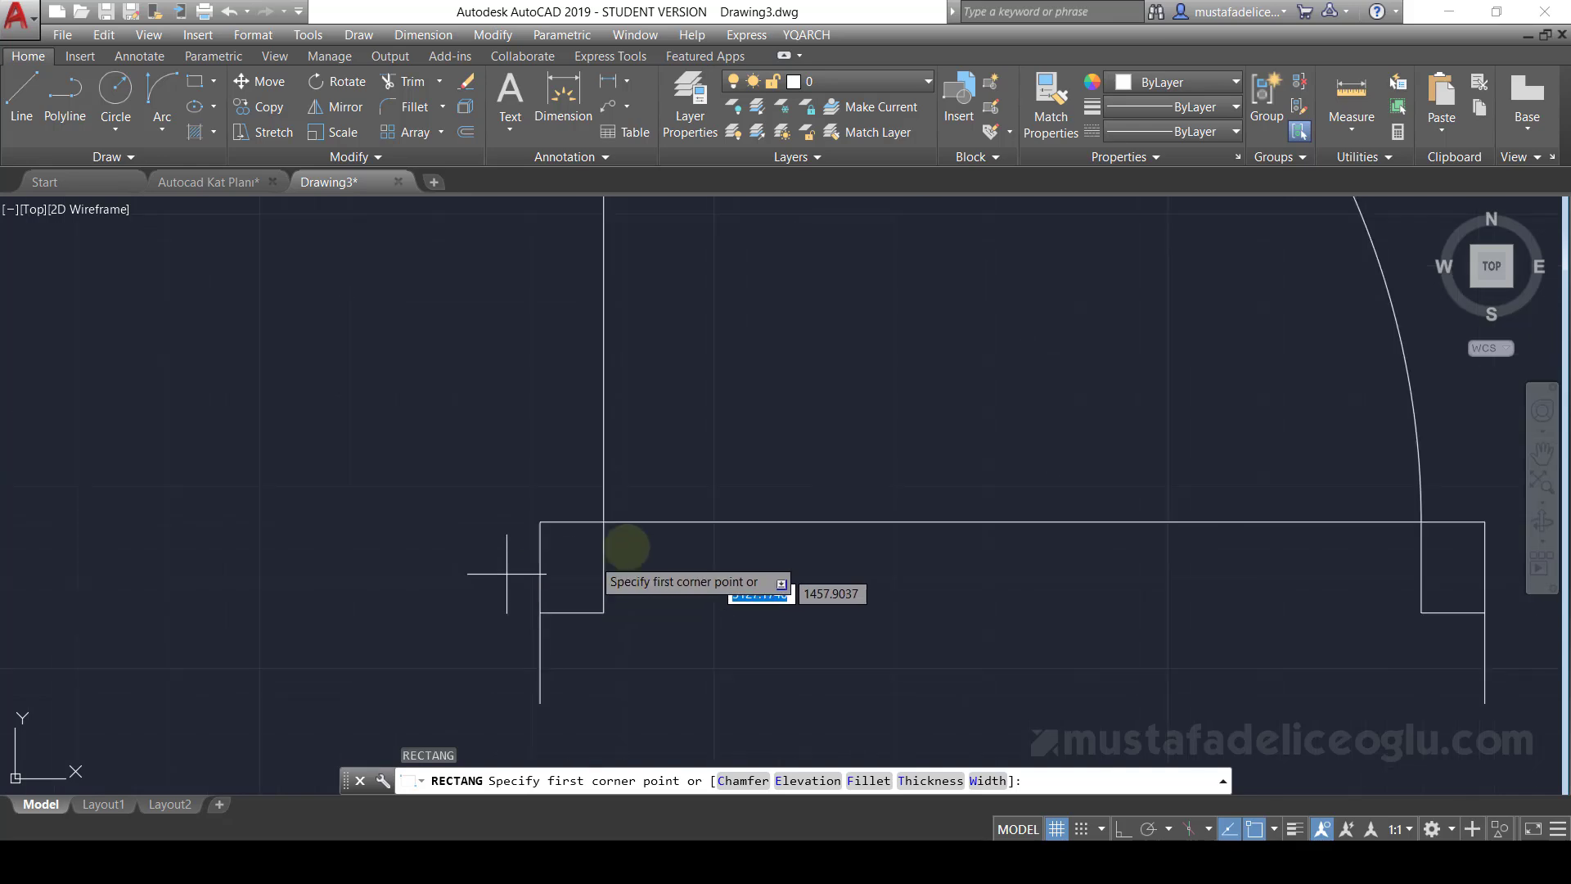
{"action": "middle_click_drag", "start_coordinate": [626, 546], "coordinate": [537, 460]}
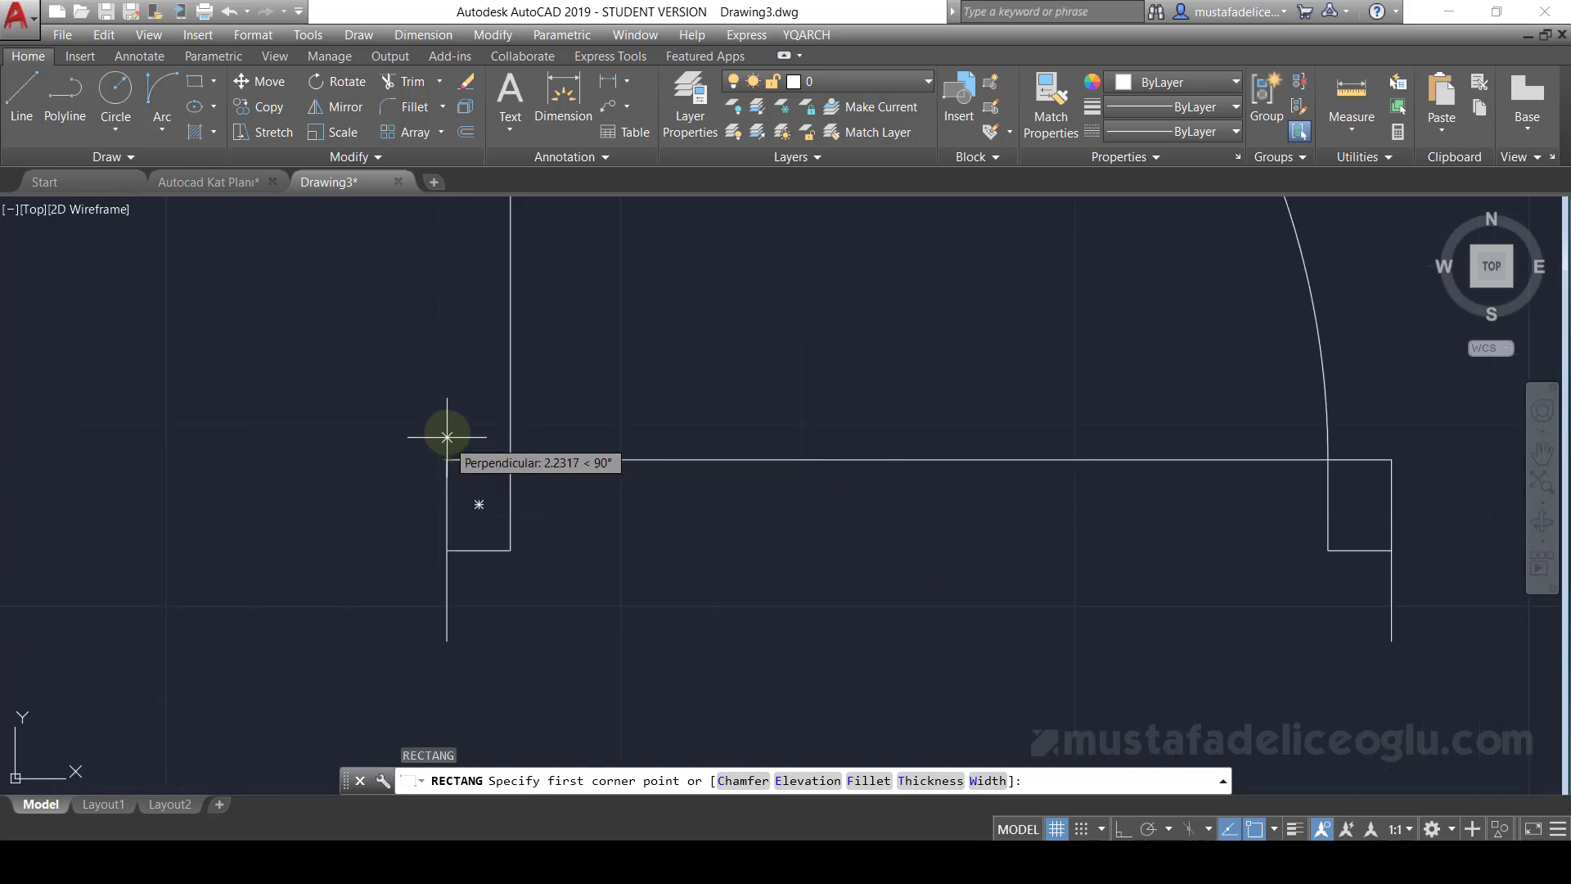
{"action": "type", "text": "1"}
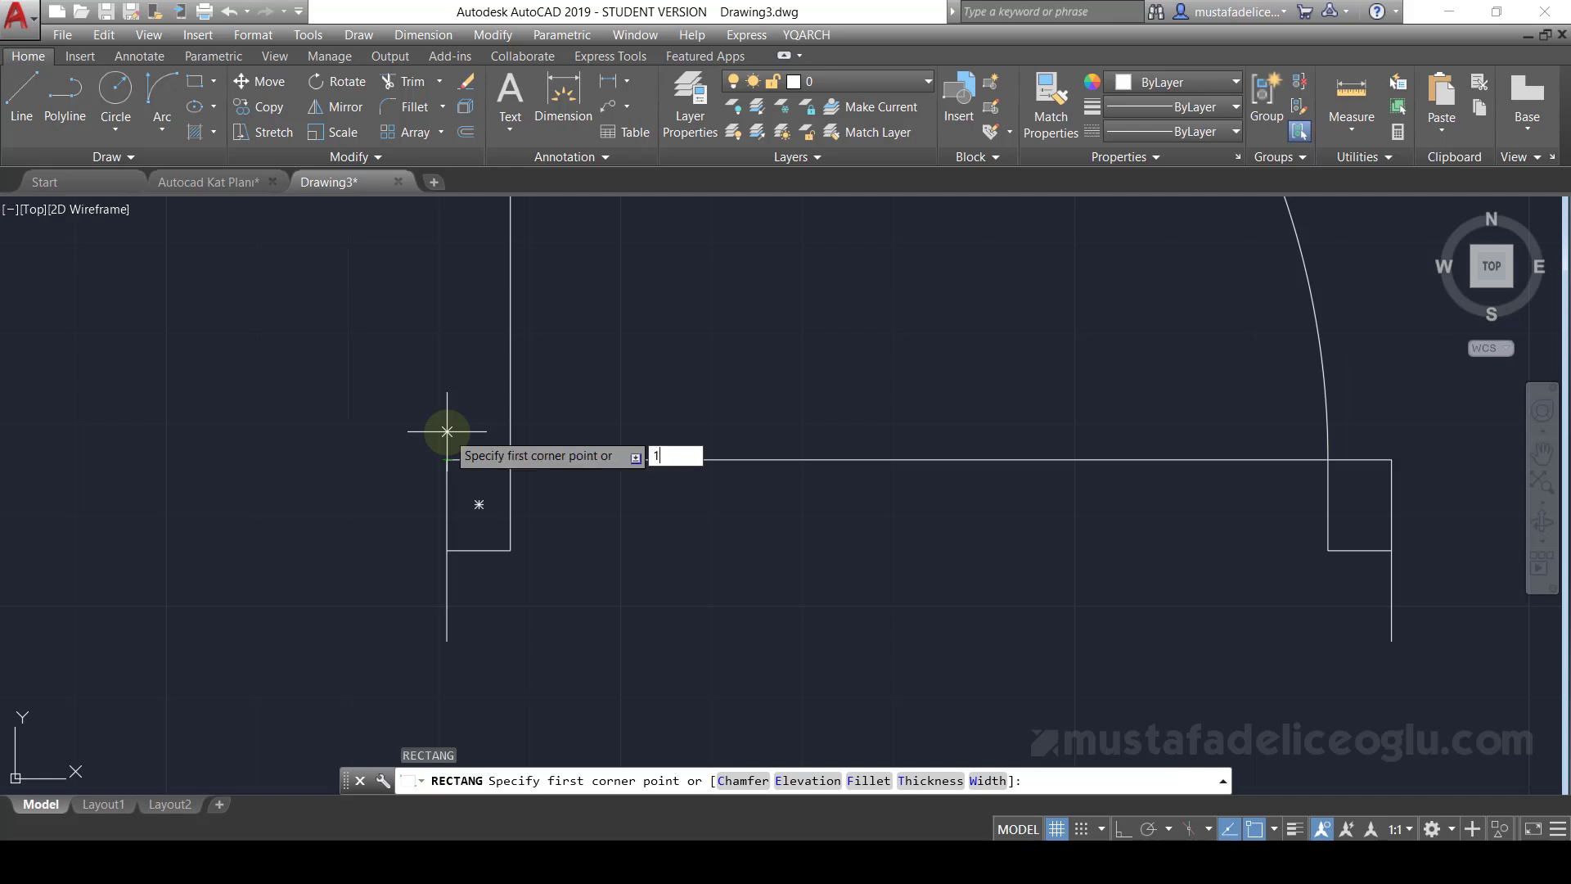
{"action": "key", "text": "Return"}
{"action": "scroll", "coordinate": [564, 372], "scroll_direction": "down", "scroll_amount": 4}
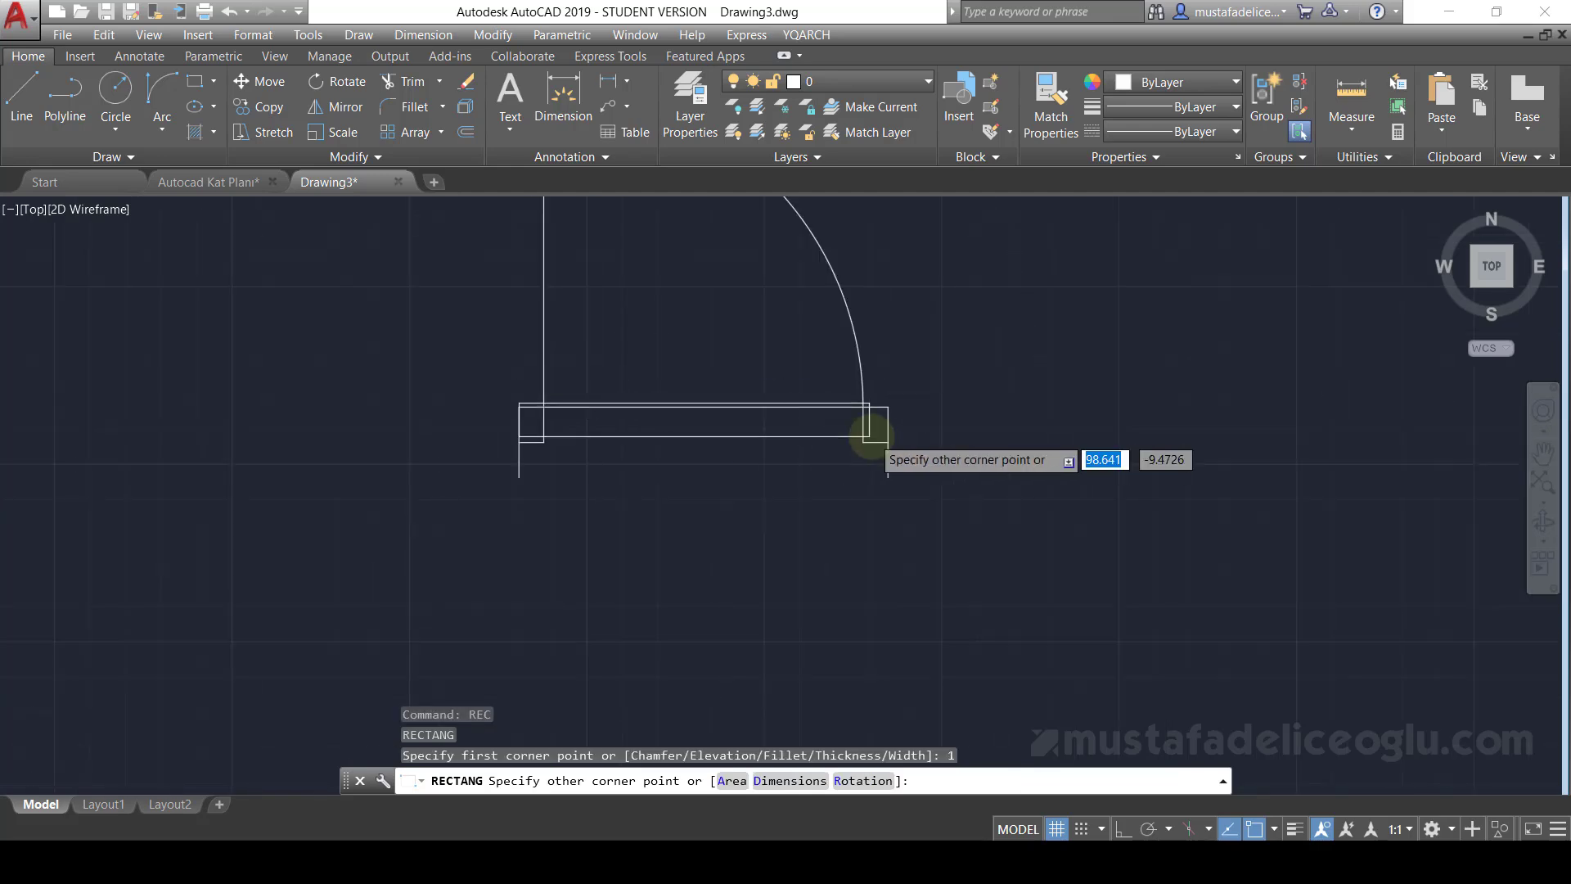
{"action": "scroll", "coordinate": [877, 442], "scroll_direction": "up", "scroll_amount": 4}
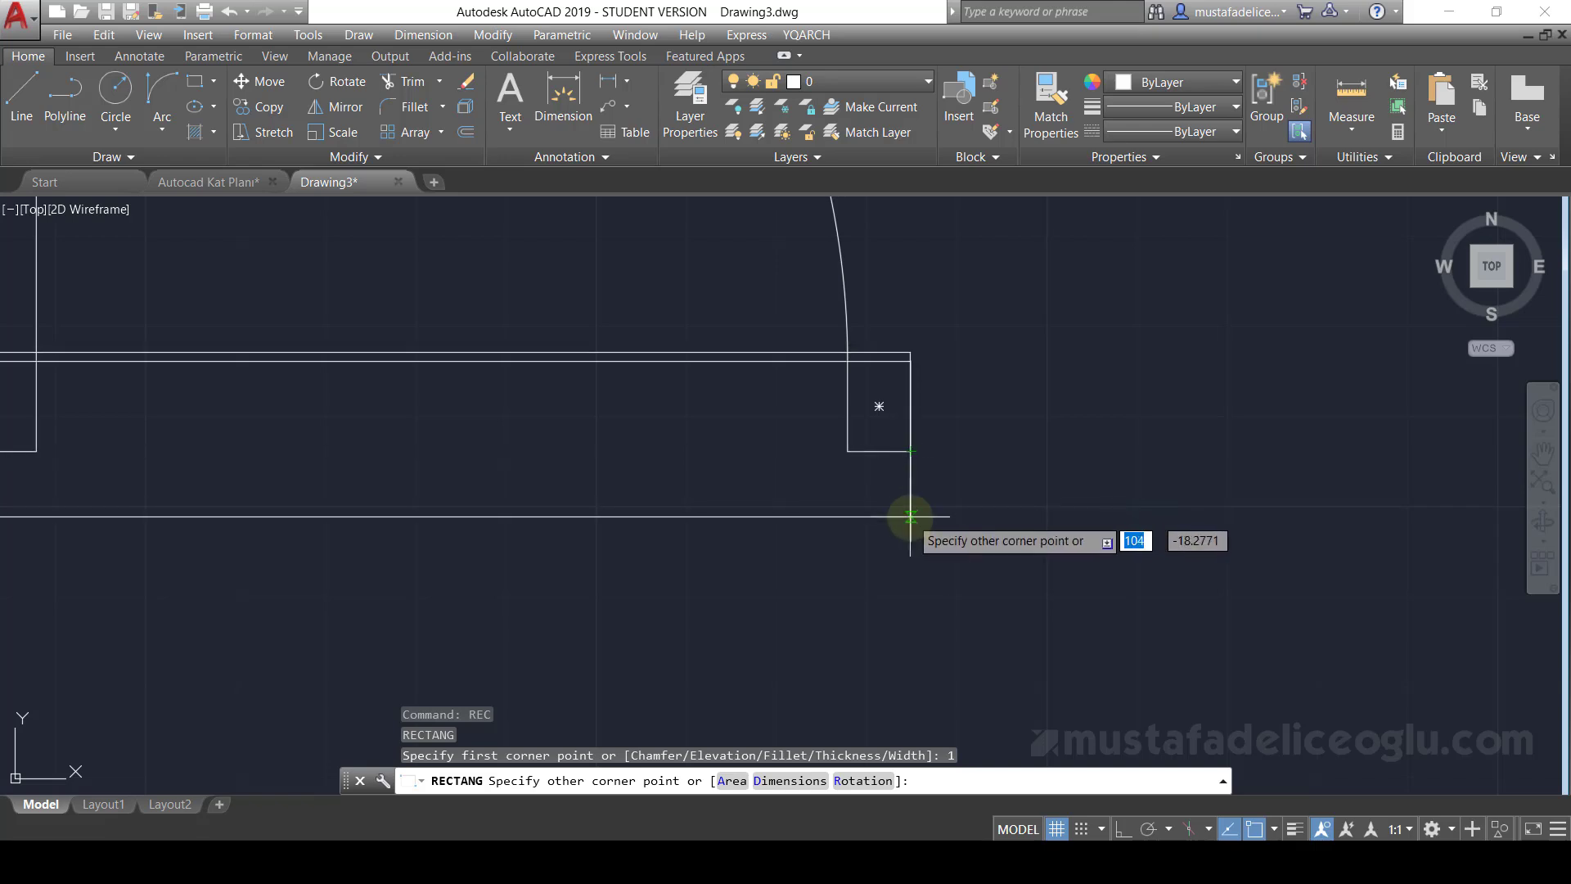
{"action": "scroll", "coordinate": [910, 516], "scroll_direction": "down", "scroll_amount": 2}
{"action": "scroll", "coordinate": [907, 528], "scroll_direction": "up", "scroll_amount": 2}
{"action": "type", "text": "1"}
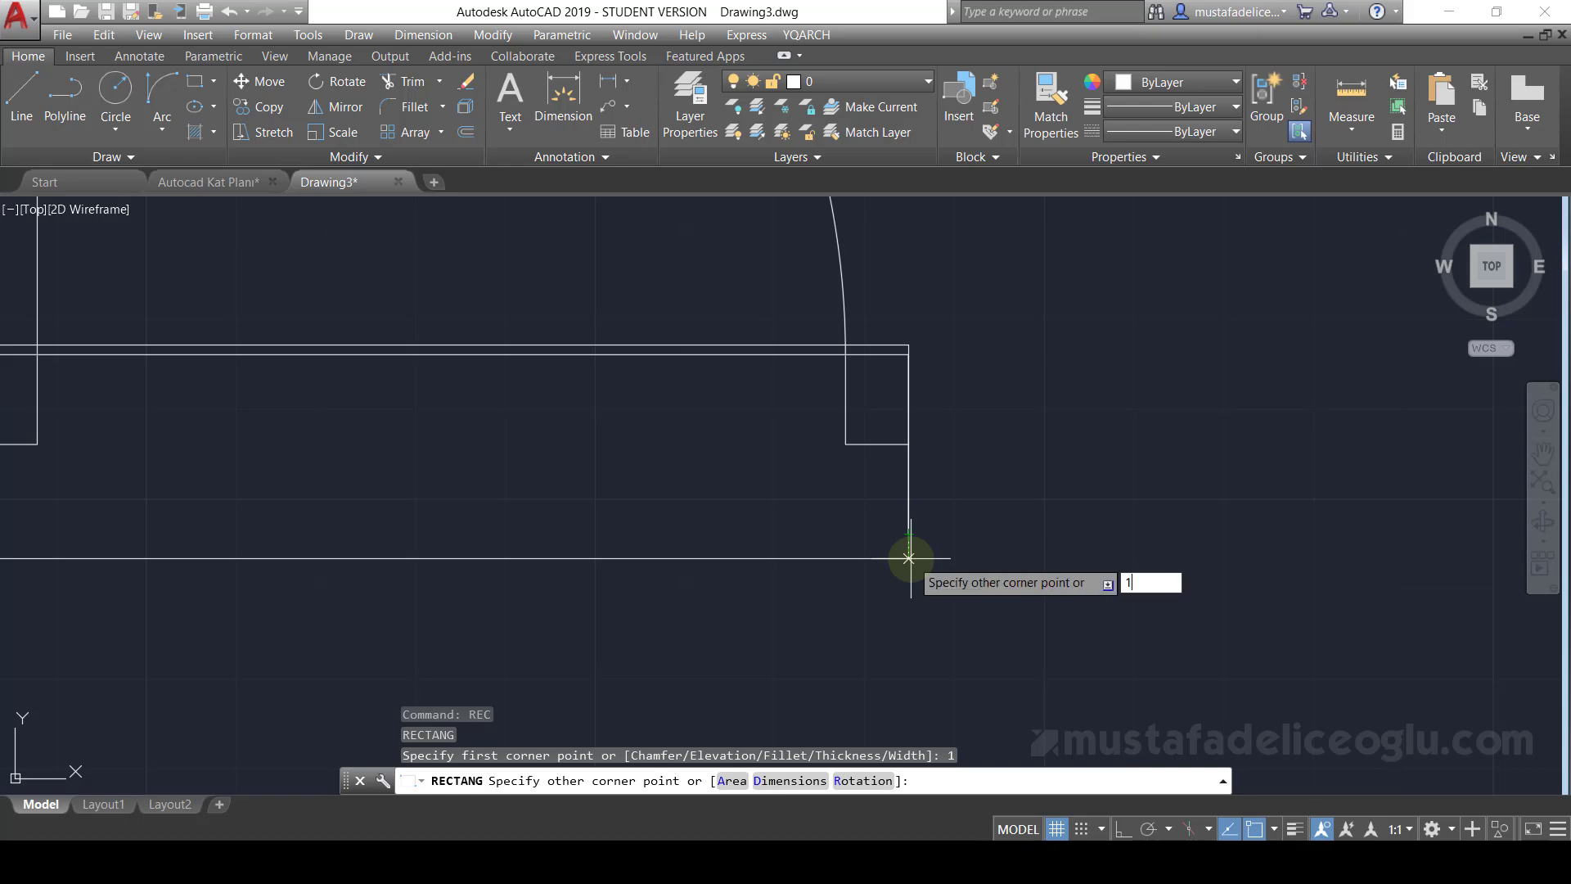
{"action": "left_click", "coordinate": [908, 543]}
{"action": "key", "text": "Escape"}
- Select the new opening rectangle to check it, then deselect it
{"action": "scroll", "coordinate": [1060, 526], "scroll_direction": "down", "scroll_amount": 4}
{"action": "scroll", "coordinate": [741, 481], "scroll_direction": "up", "scroll_amount": 2}
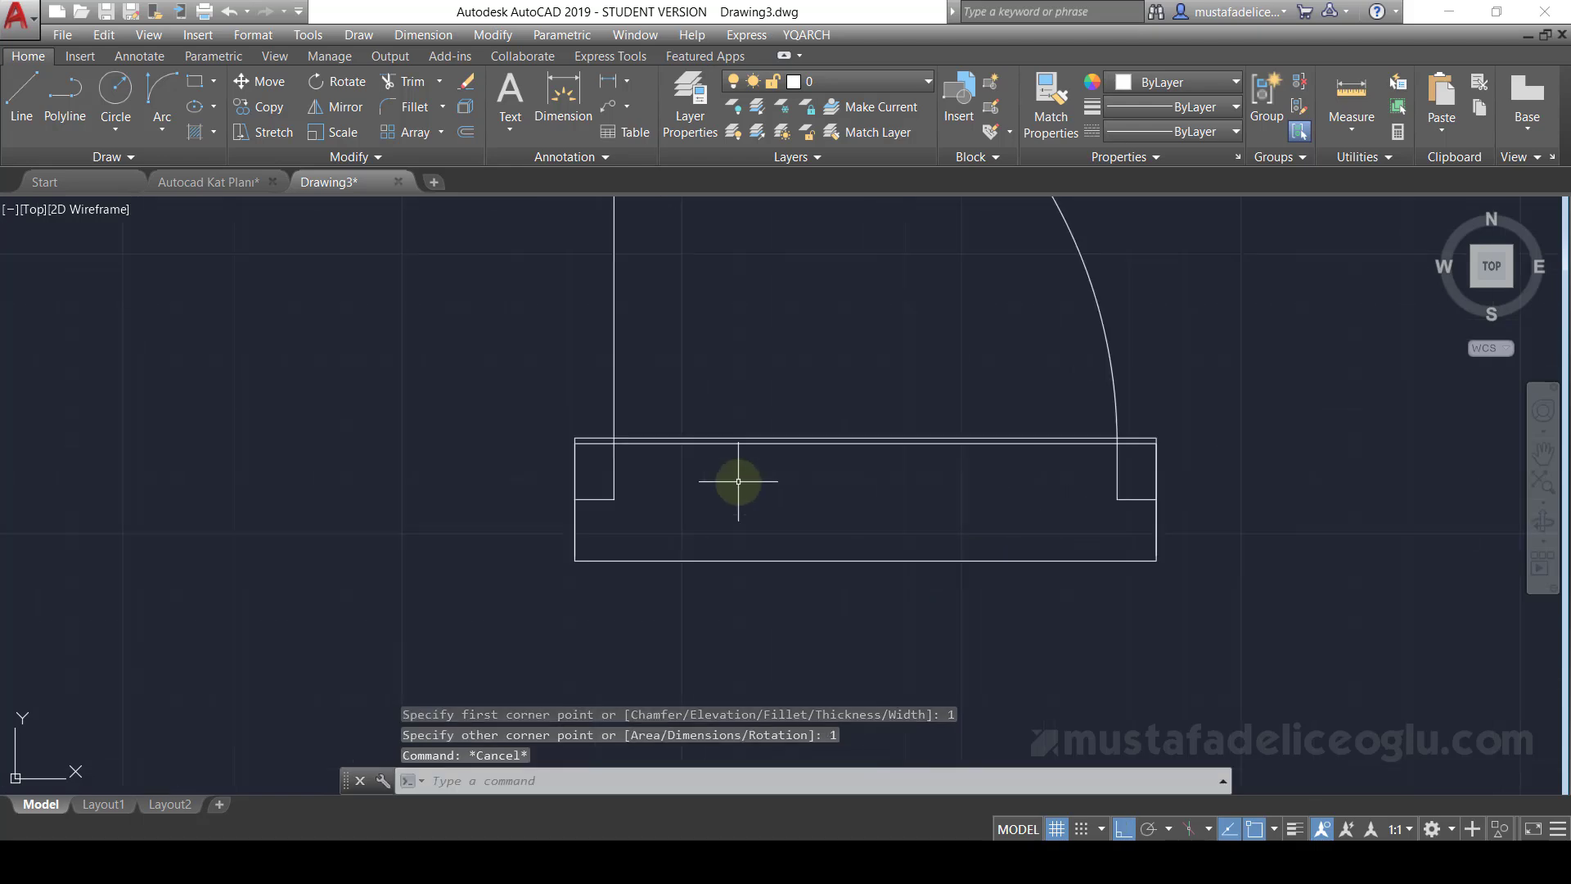
{"action": "scroll", "coordinate": [740, 481], "scroll_direction": "up", "scroll_amount": 2}
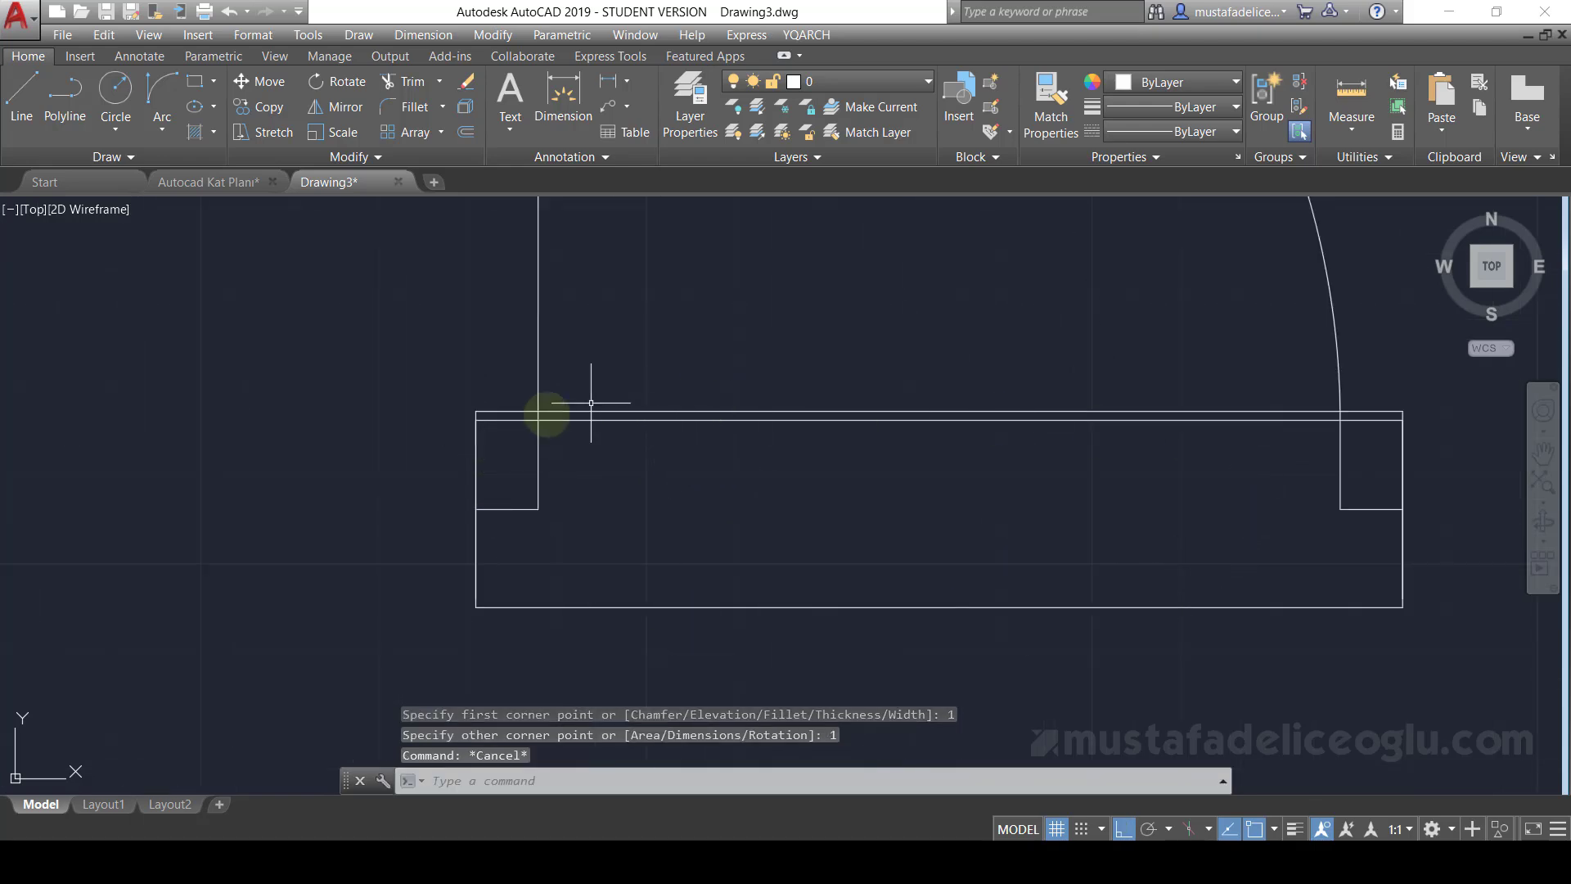
{"action": "left_click", "coordinate": [501, 410]}
{"action": "key", "text": "Escape"}
{"action": "scroll", "coordinate": [625, 484], "scroll_direction": "down", "scroll_amount": 2}
{"action": "scroll", "coordinate": [736, 489], "scroll_direction": "down", "scroll_amount": 2}
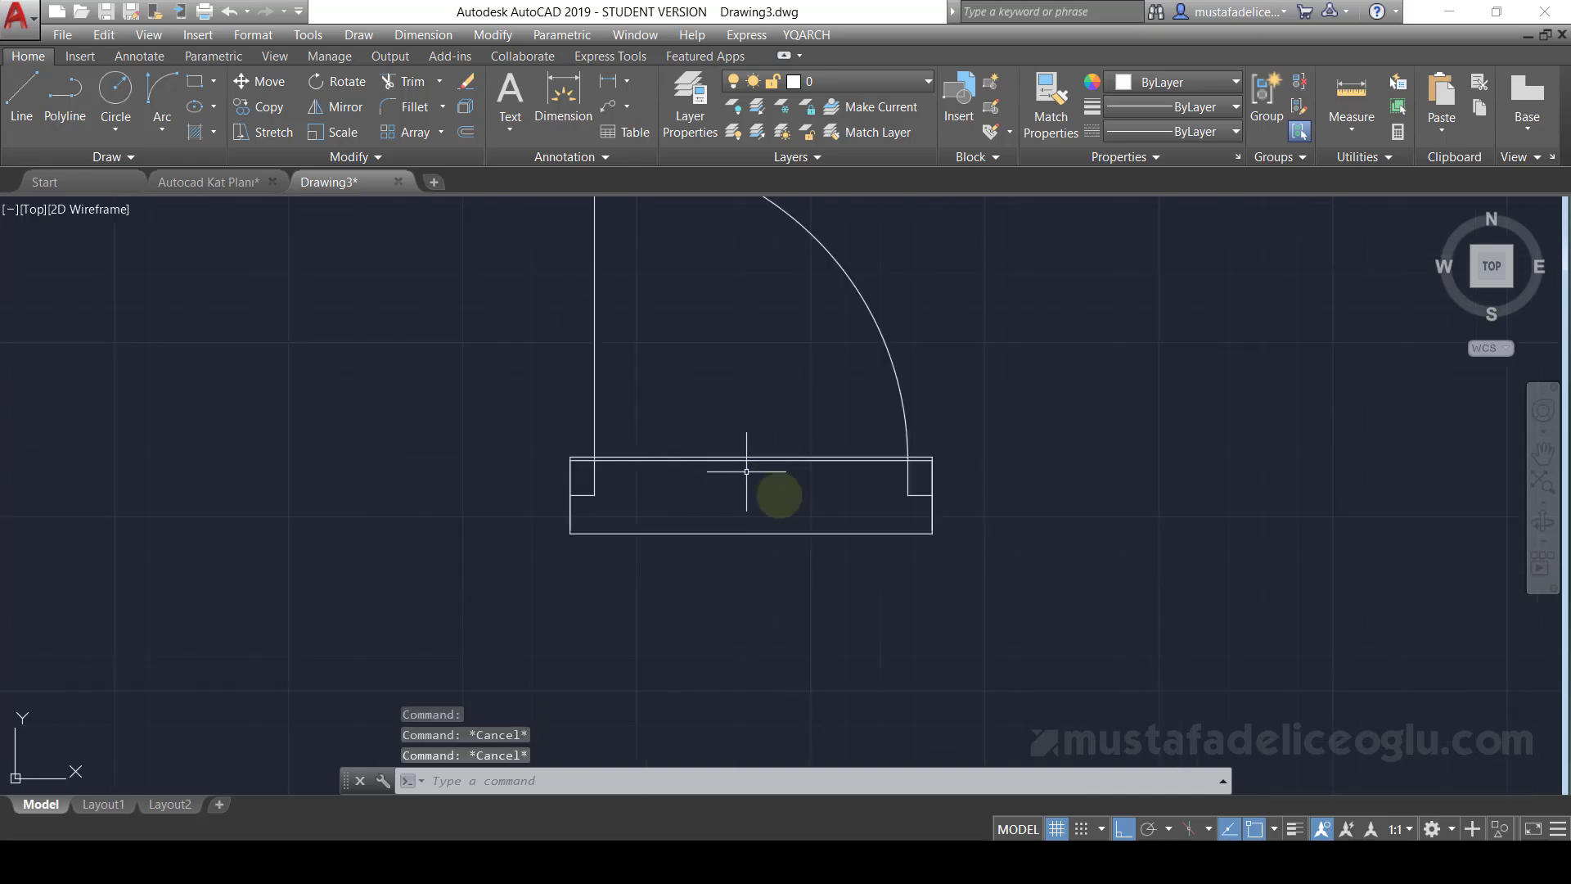
{"action": "scroll", "coordinate": [779, 494], "scroll_direction": "up", "scroll_amount": 2}
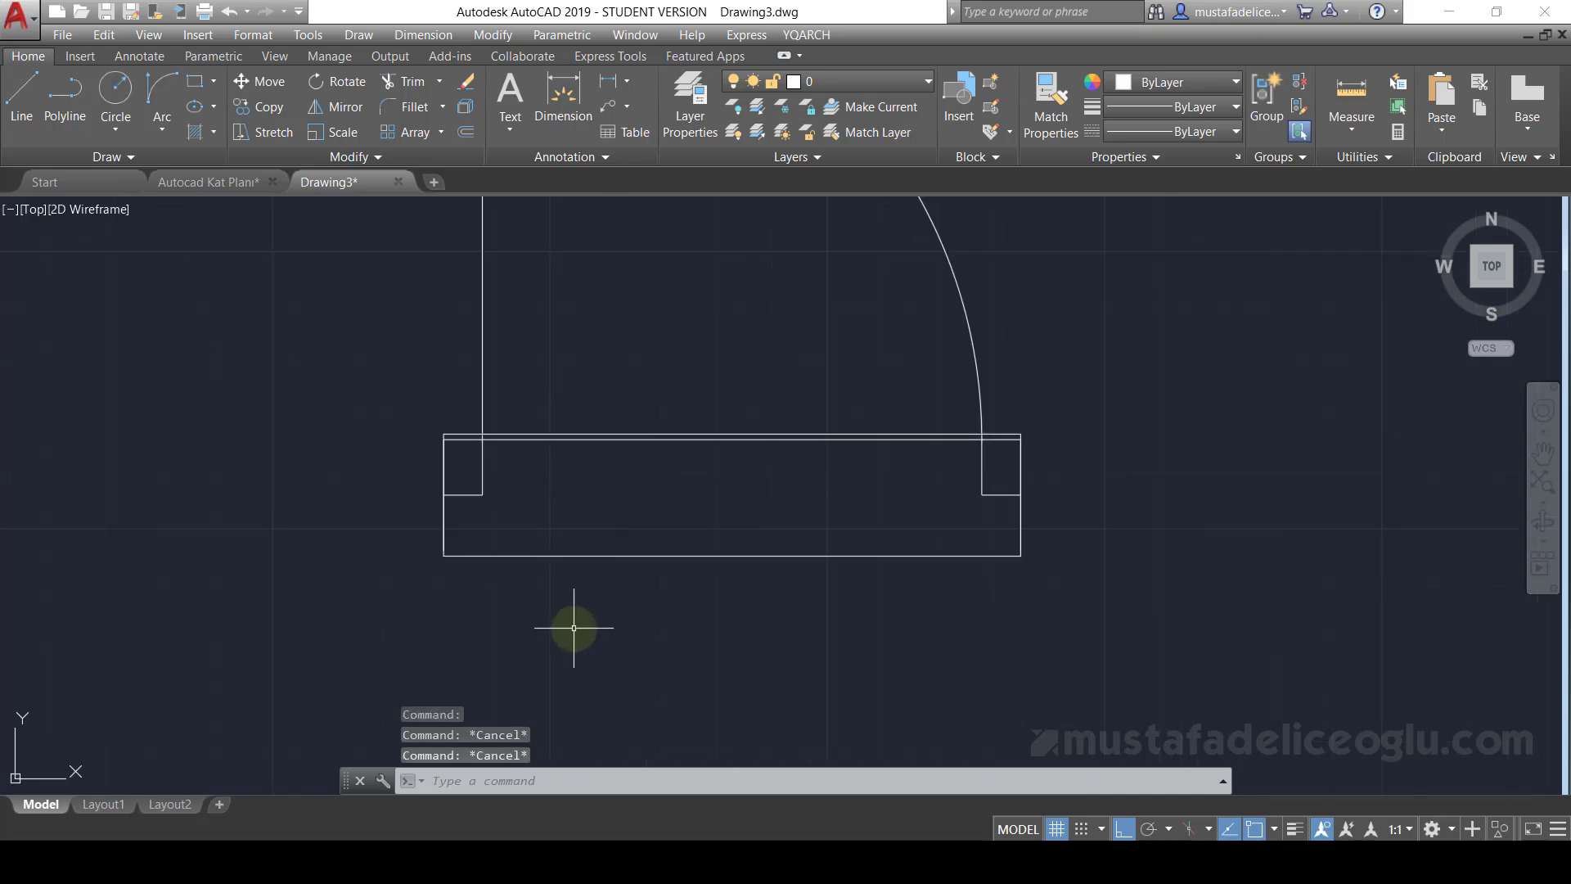
{"action": "type", "text": "wi"}
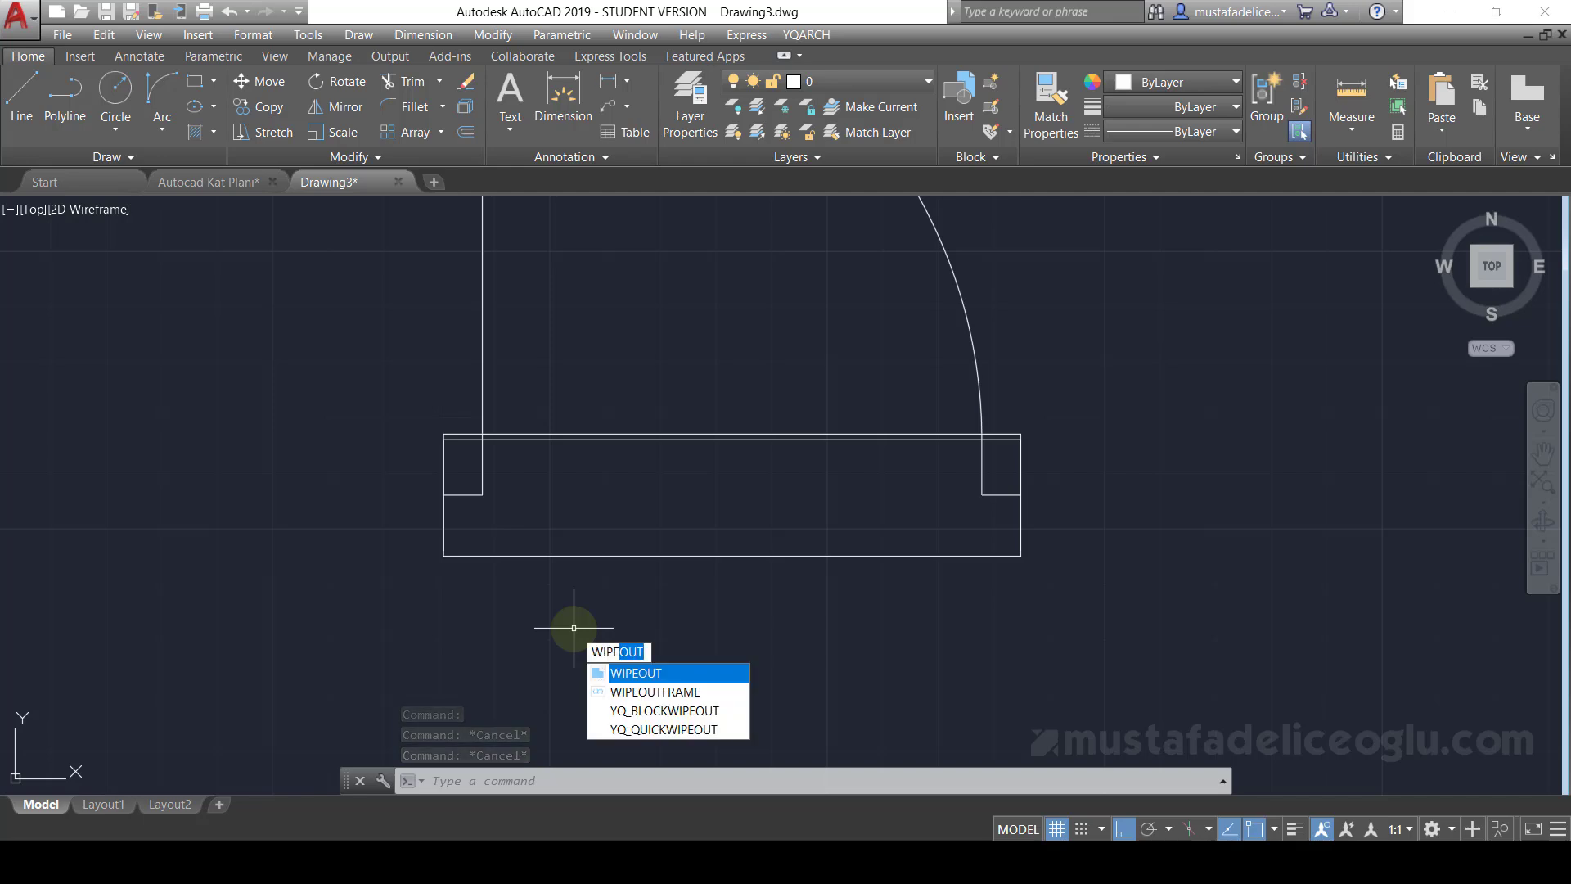
- Convert the rectangle into a wipeout with the Polyline option, erasing the original polyline
{"action": "key", "text": "Return"}
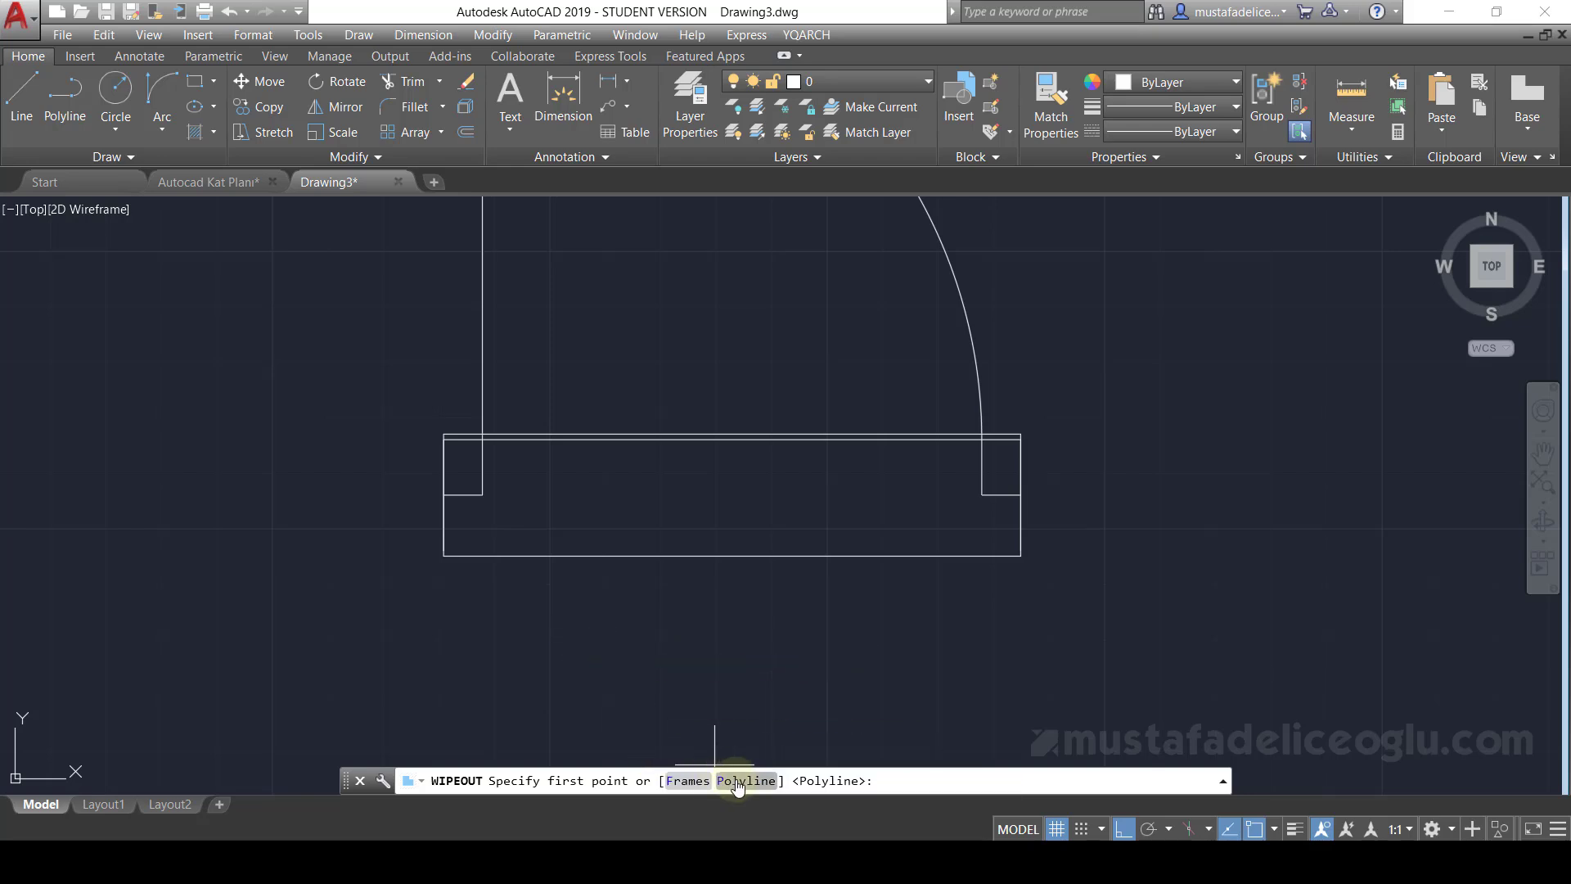
{"action": "left_click", "coordinate": [746, 779]}
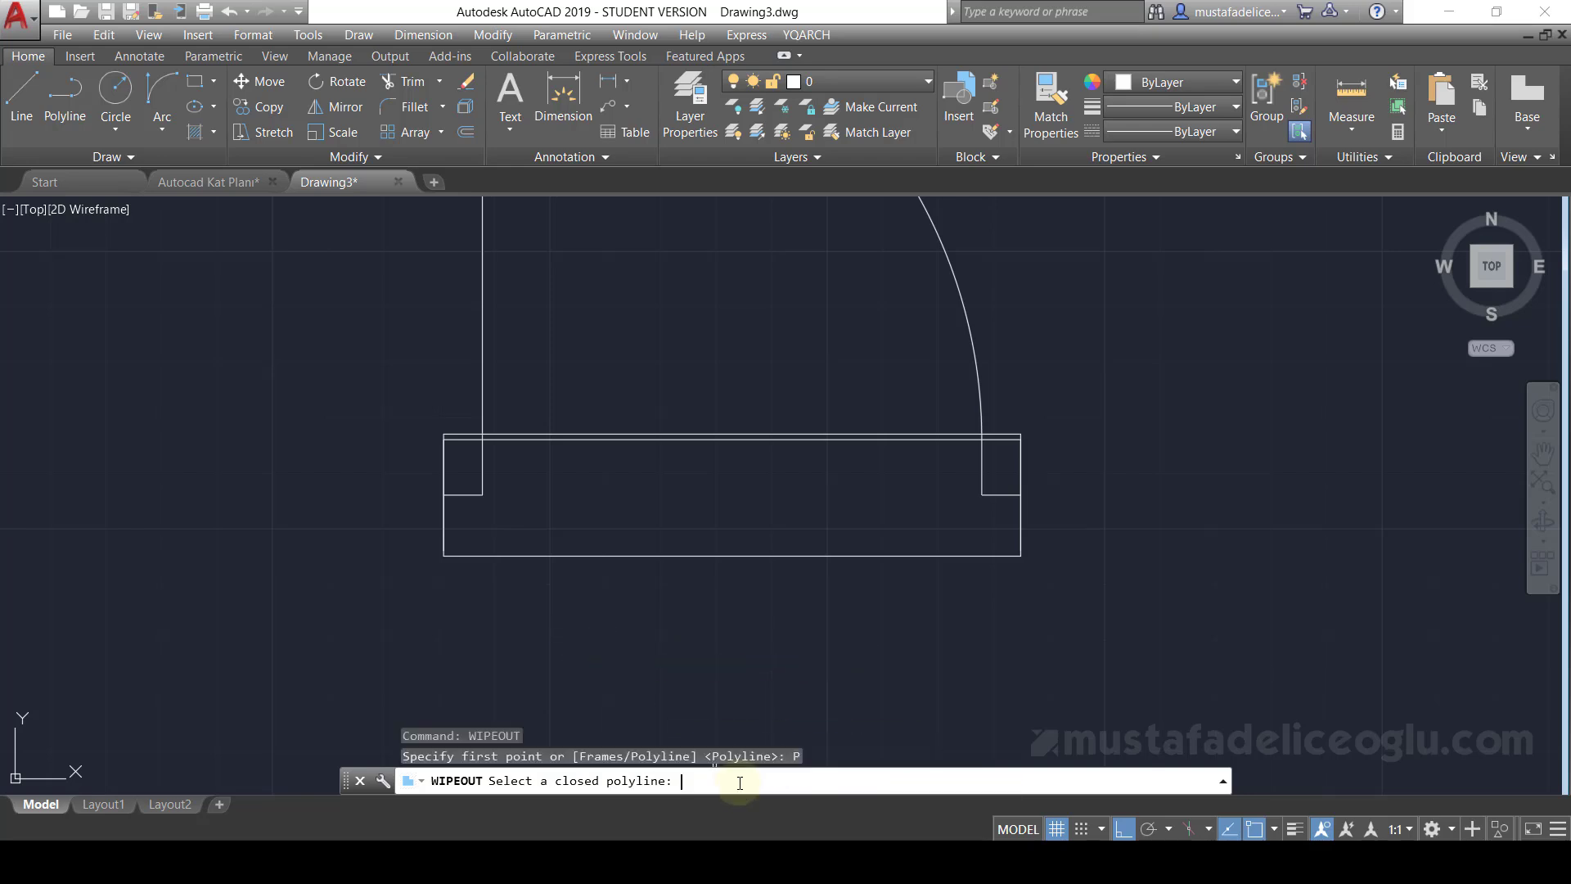
{"action": "left_click", "coordinate": [575, 556]}
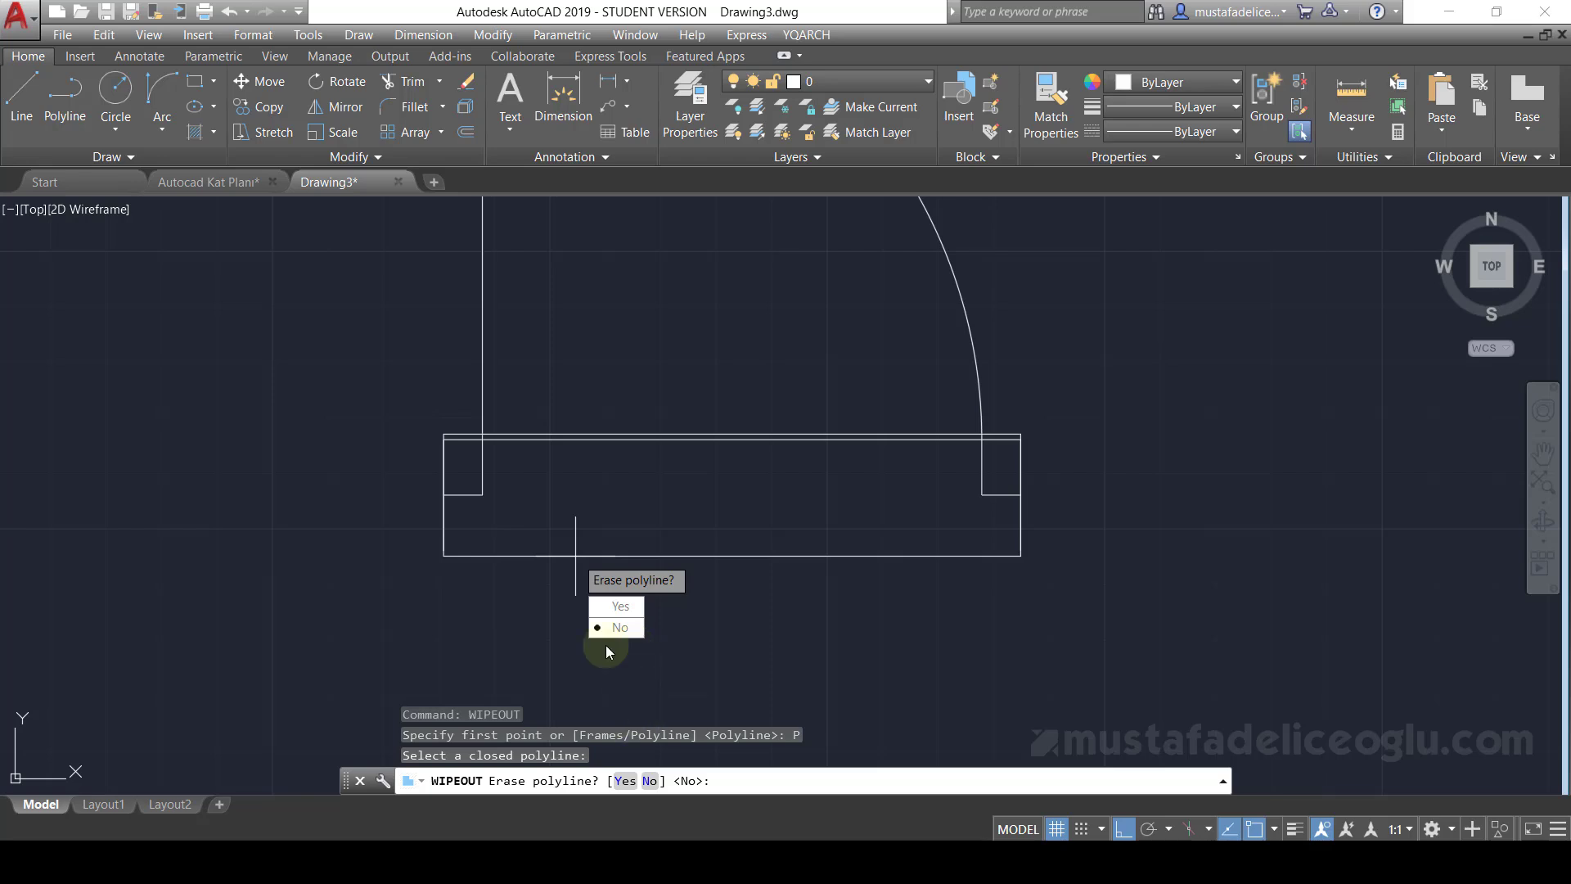
{"action": "left_click", "coordinate": [624, 604]}
{"action": "scroll", "coordinate": [572, 532], "scroll_direction": "down", "scroll_amount": 2}
{"action": "scroll", "coordinate": [564, 515], "scroll_direction": "down", "scroll_amount": 2}
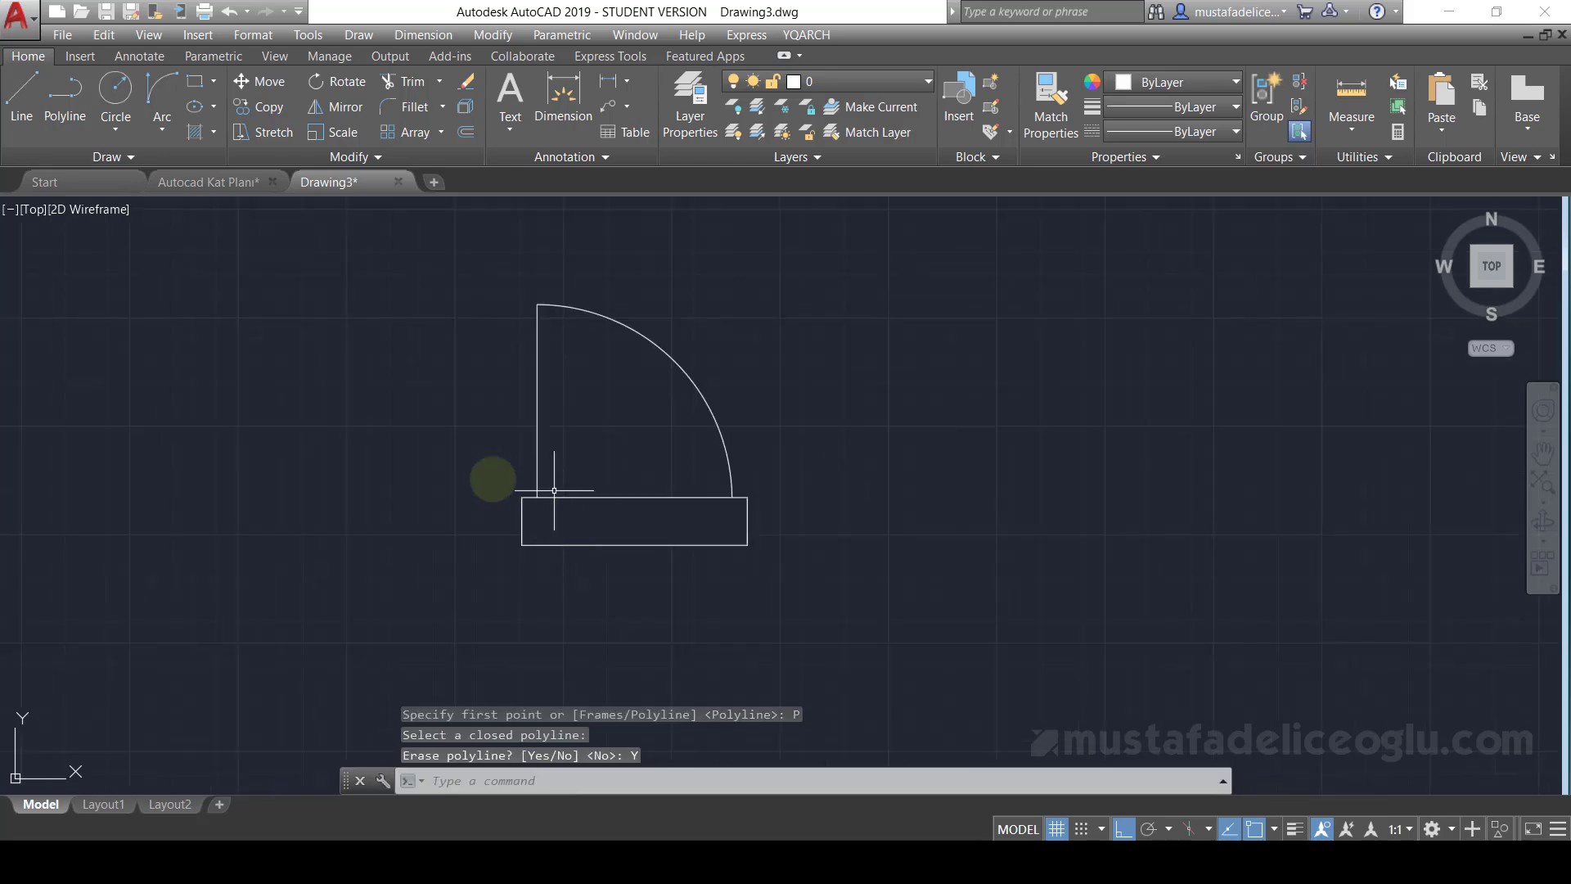
{"action": "scroll", "coordinate": [496, 481], "scroll_direction": "up", "scroll_amount": 2}
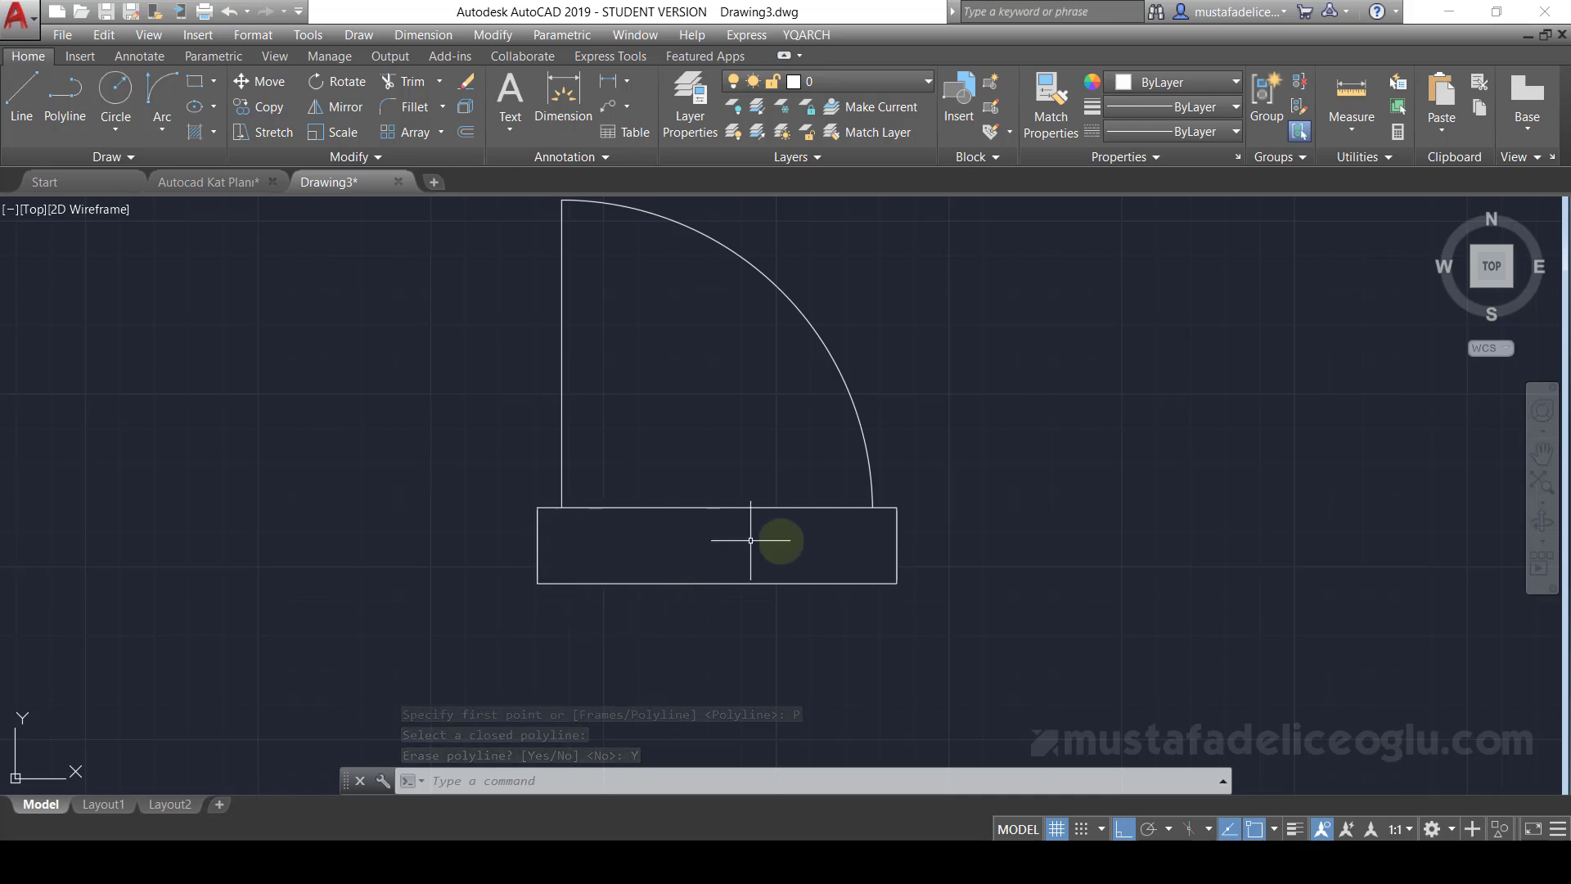
- Window-select the right jamb lines, then cancel the selection
{"action": "left_click", "coordinate": [810, 463]}
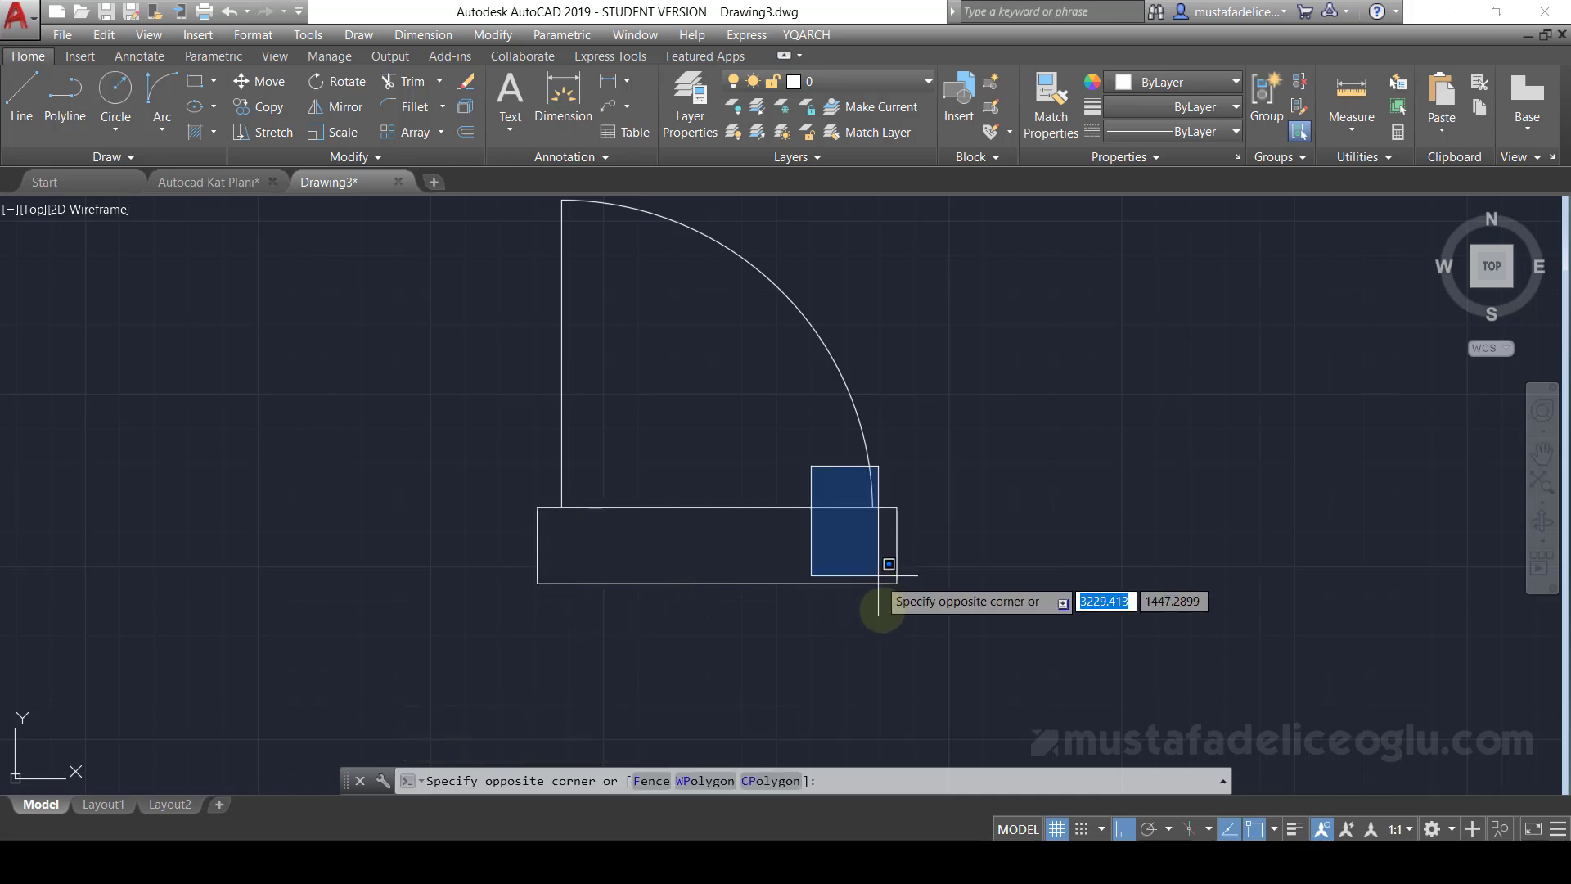
{"action": "left_click", "coordinate": [904, 647]}
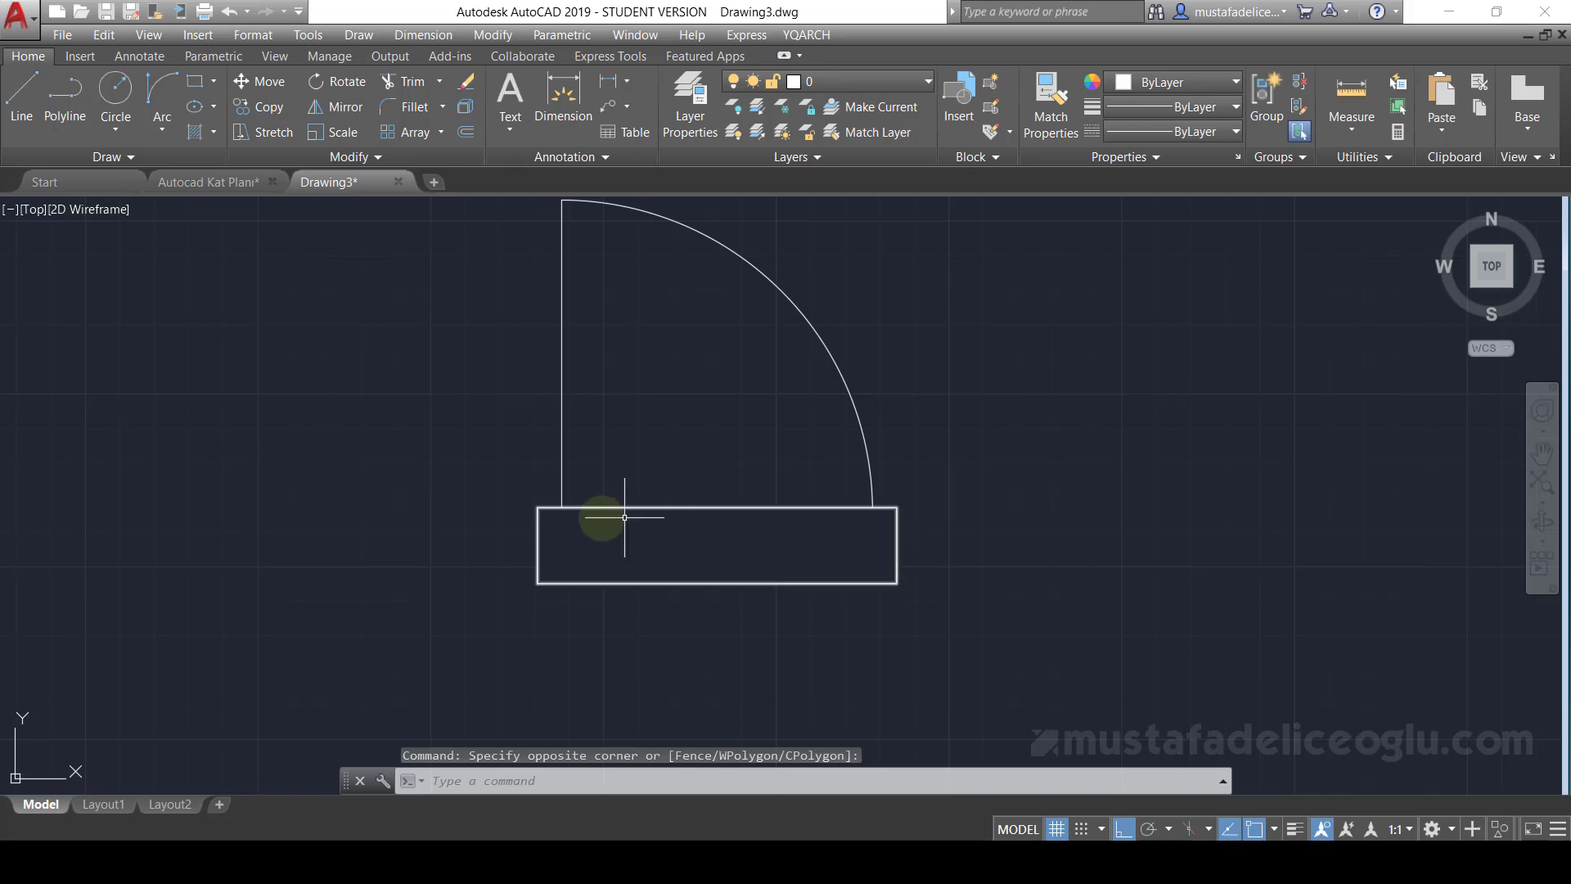
{"action": "left_click", "coordinate": [521, 475]}
{"action": "key", "text": "Escape"}
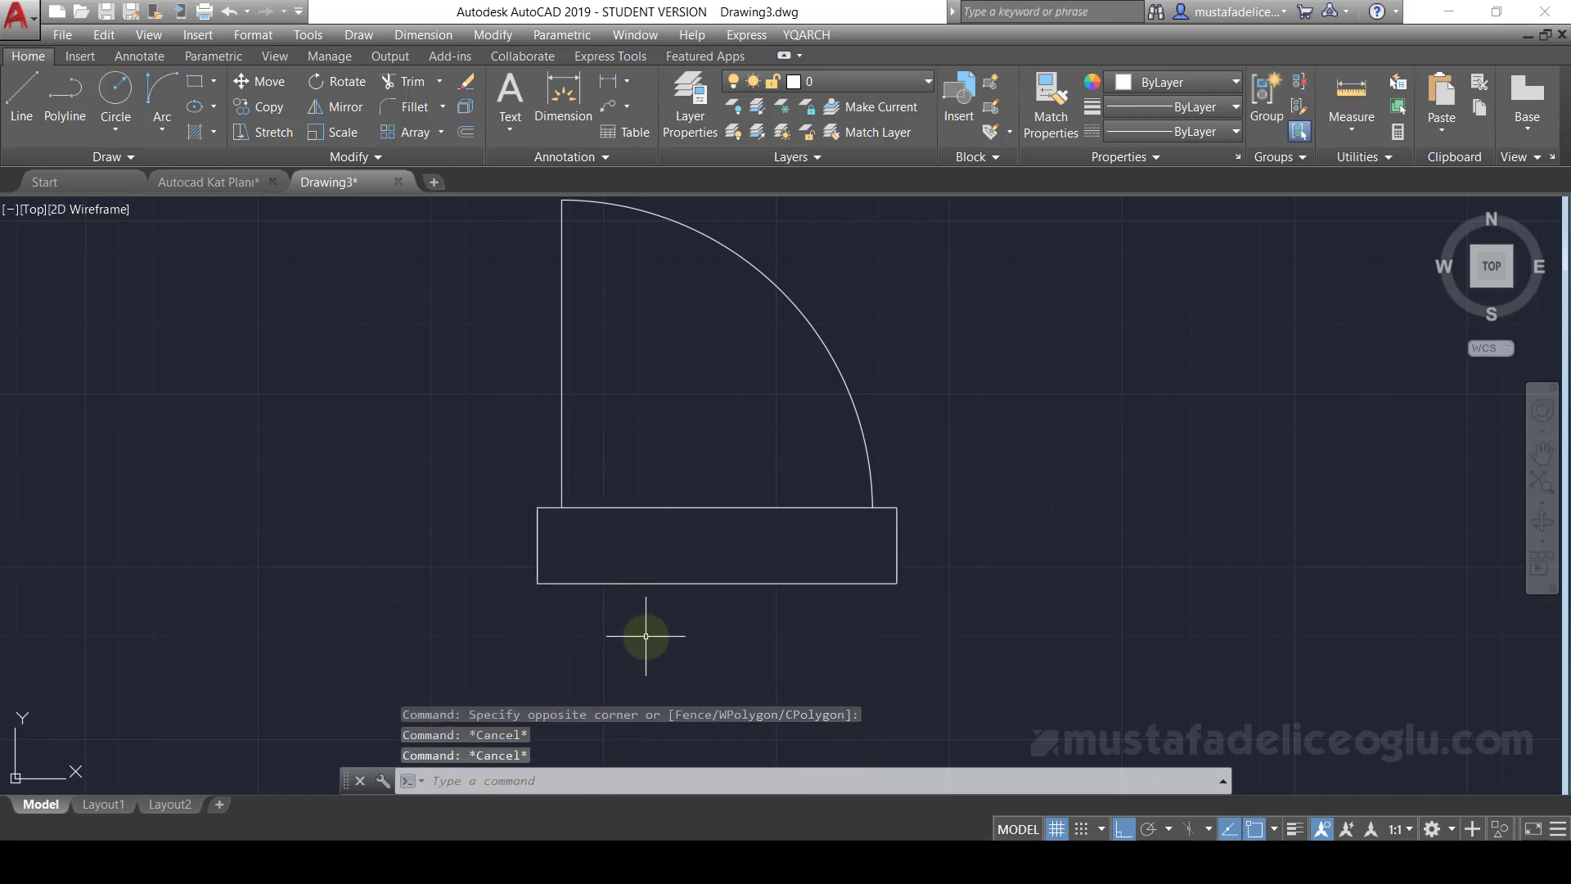
- Set the WIPEOUT Frames option to Off to hide the opening's outline
{"action": "type", "text": "wipeout"}
{"action": "key", "text": "Return"}
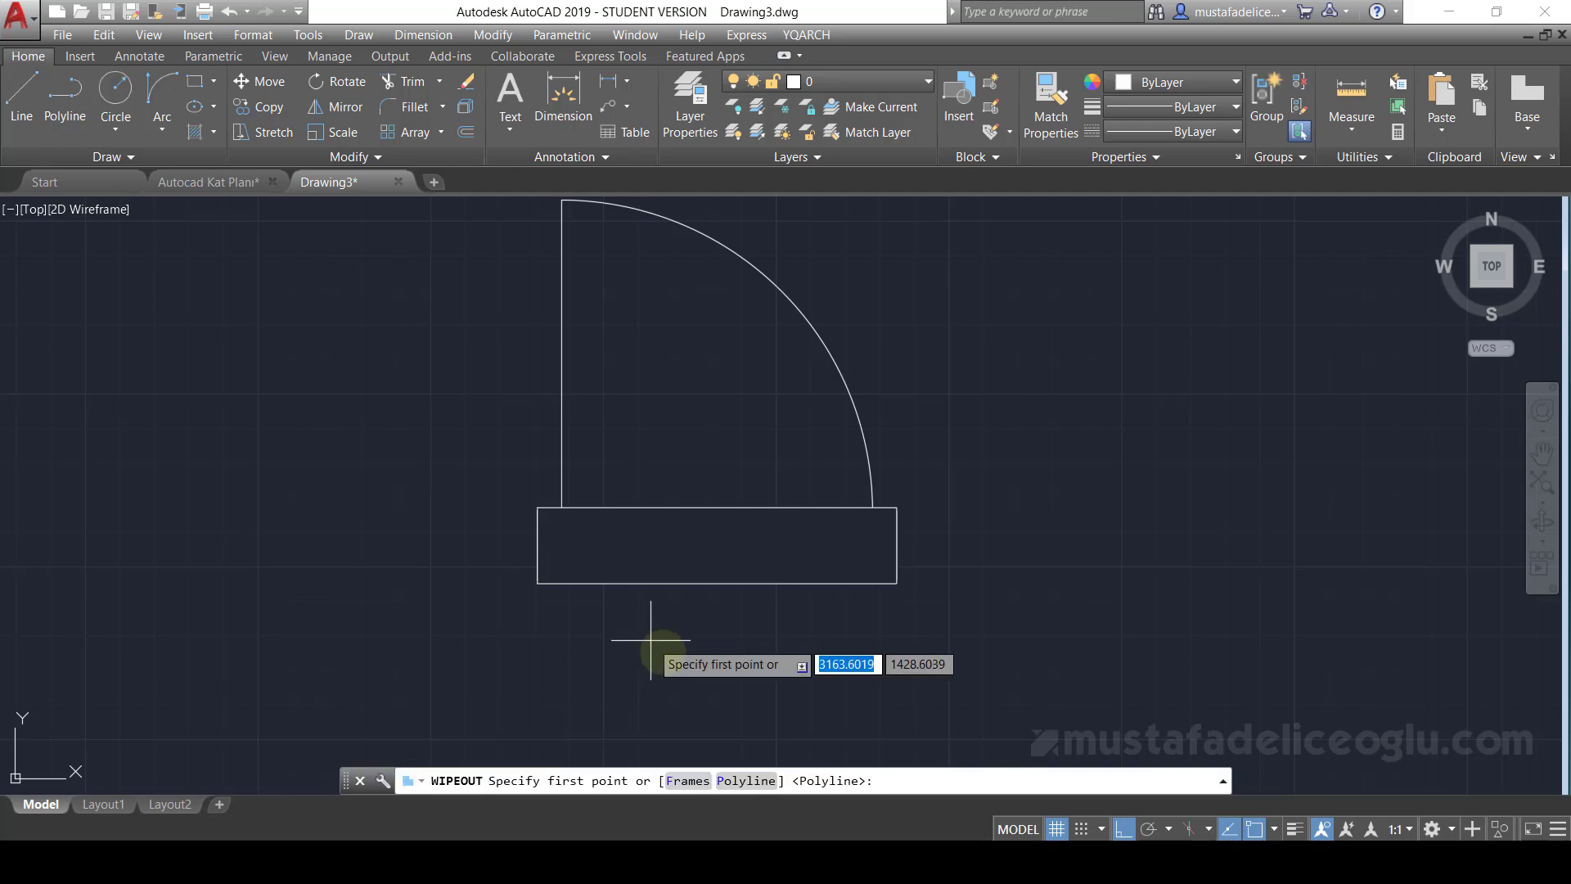
{"action": "left_click", "coordinate": [681, 780]}
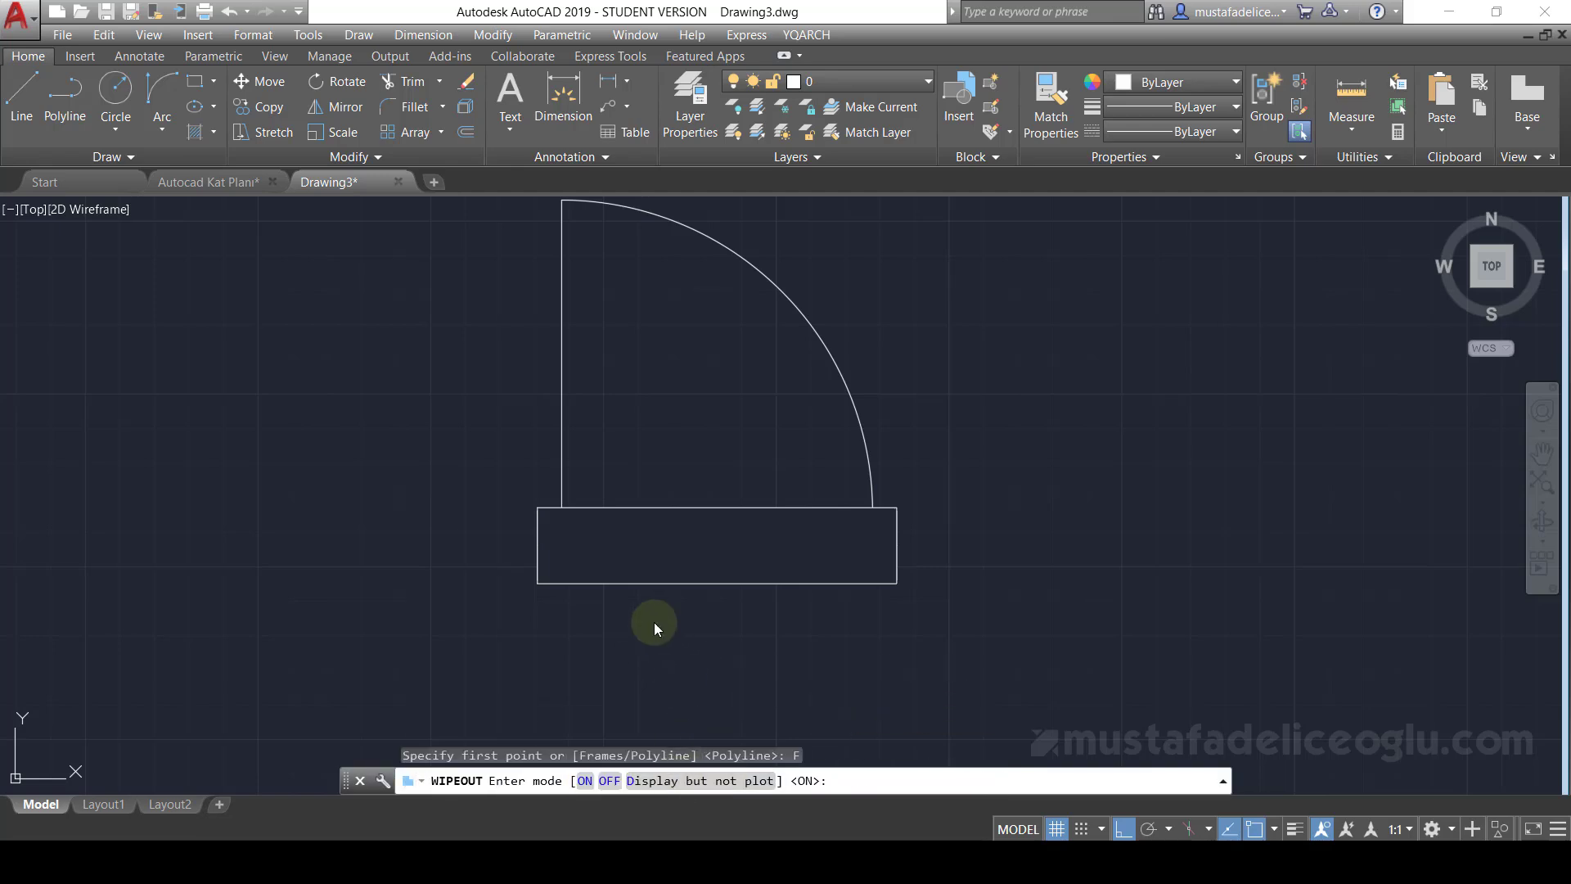
{"action": "left_click", "coordinate": [608, 781]}
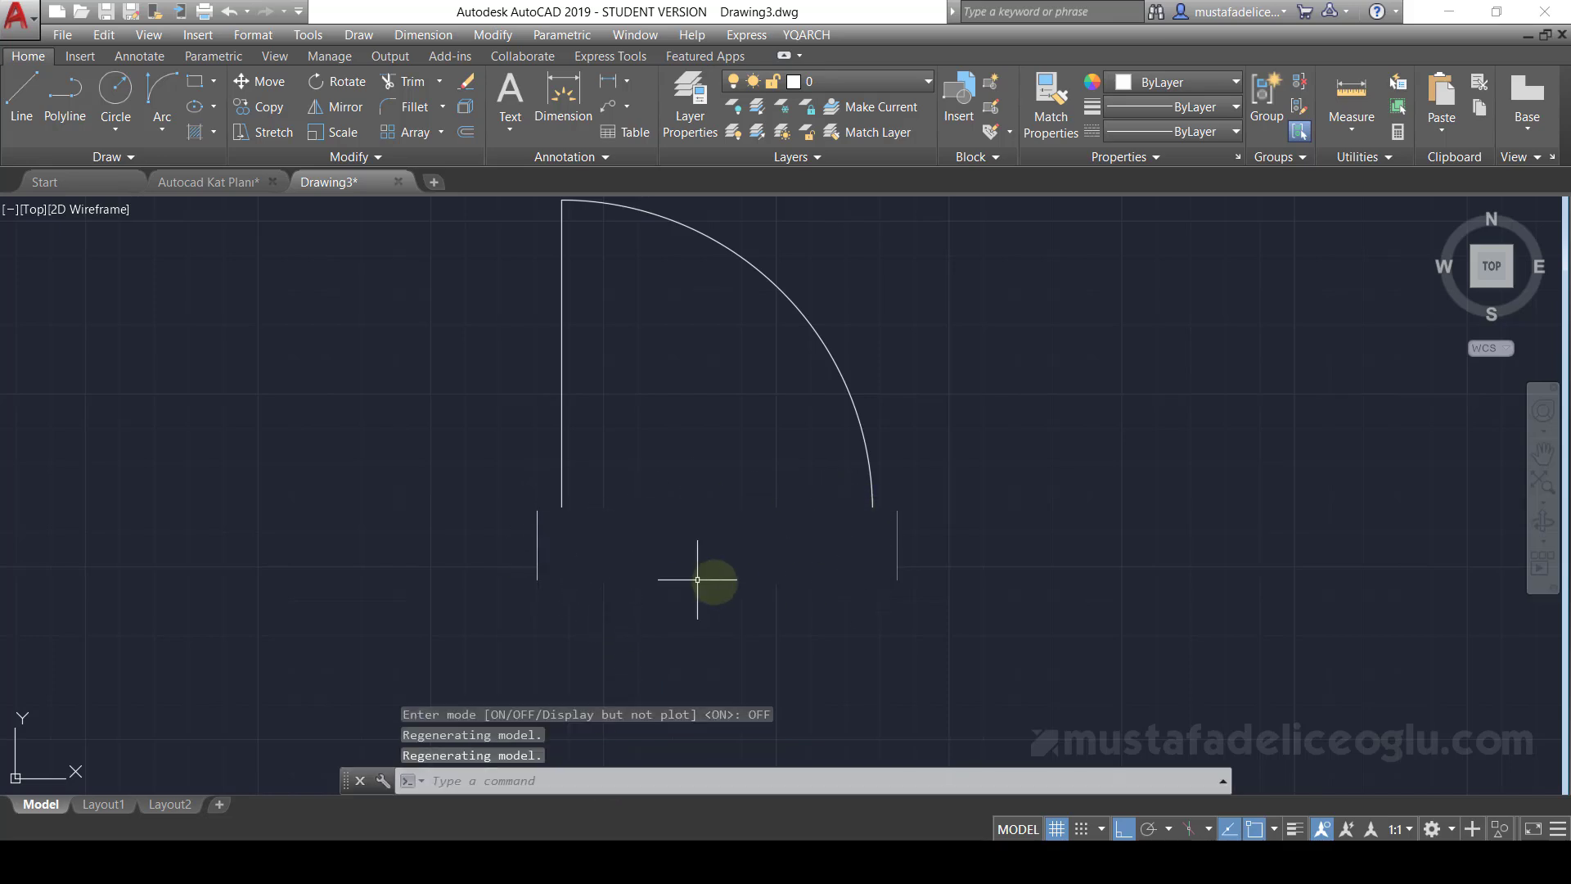
{"action": "scroll", "coordinate": [720, 572], "scroll_direction": "up", "scroll_amount": 2}
{"action": "scroll", "coordinate": [720, 572], "scroll_direction": "down", "scroll_amount": 2}
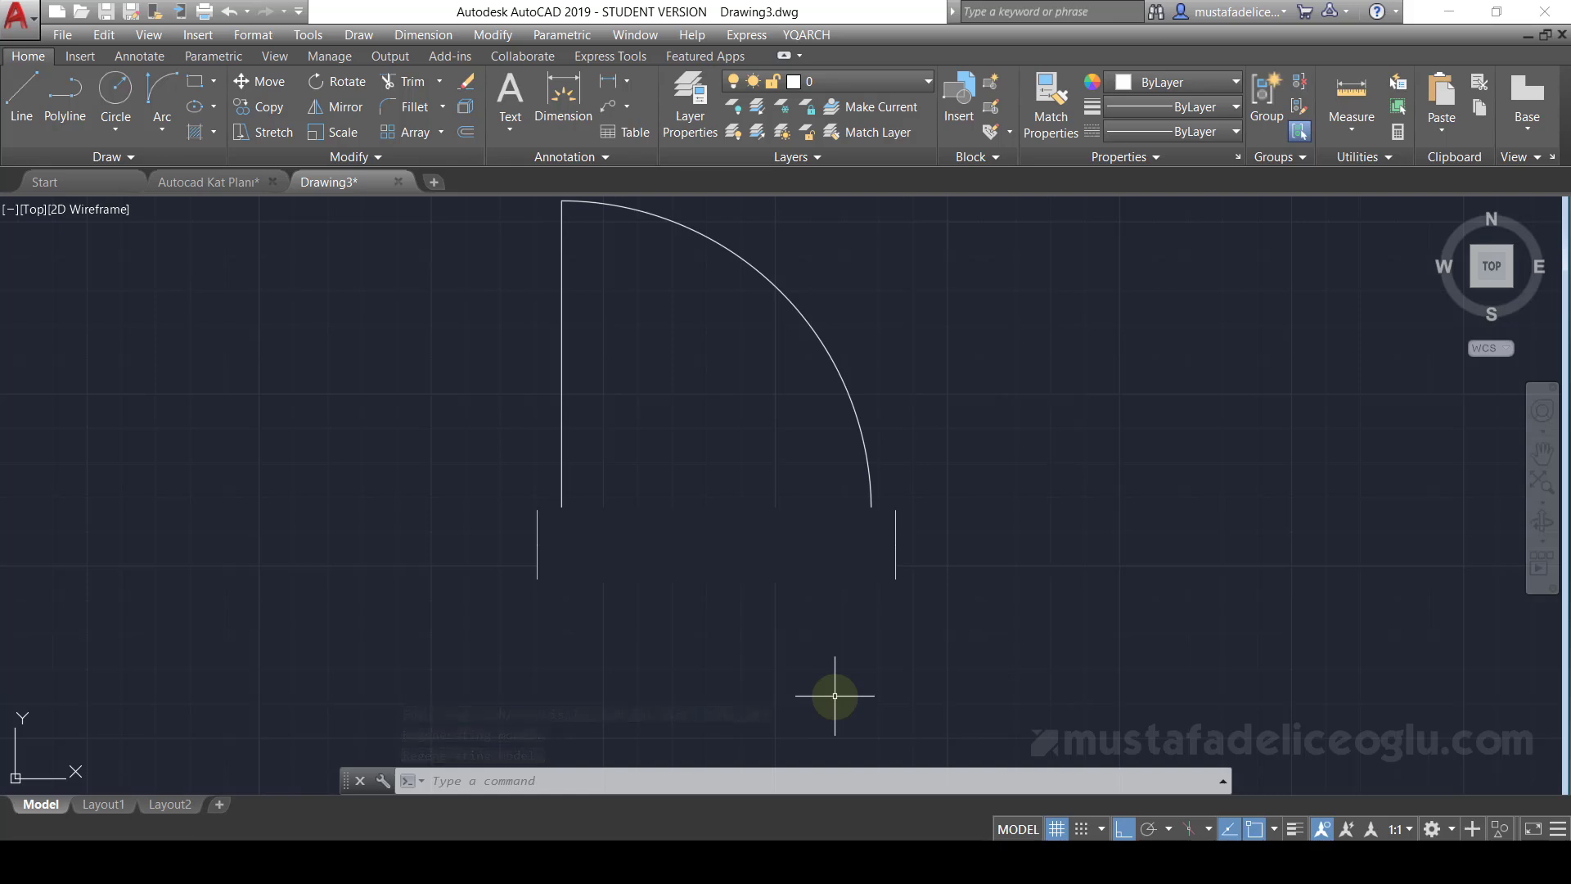
- Select both jambs, the swing arc and the door leaf, and bring them in front of the wipeout
{"action": "left_click", "coordinate": [475, 459]}
{"action": "left_click", "coordinate": [633, 654]}
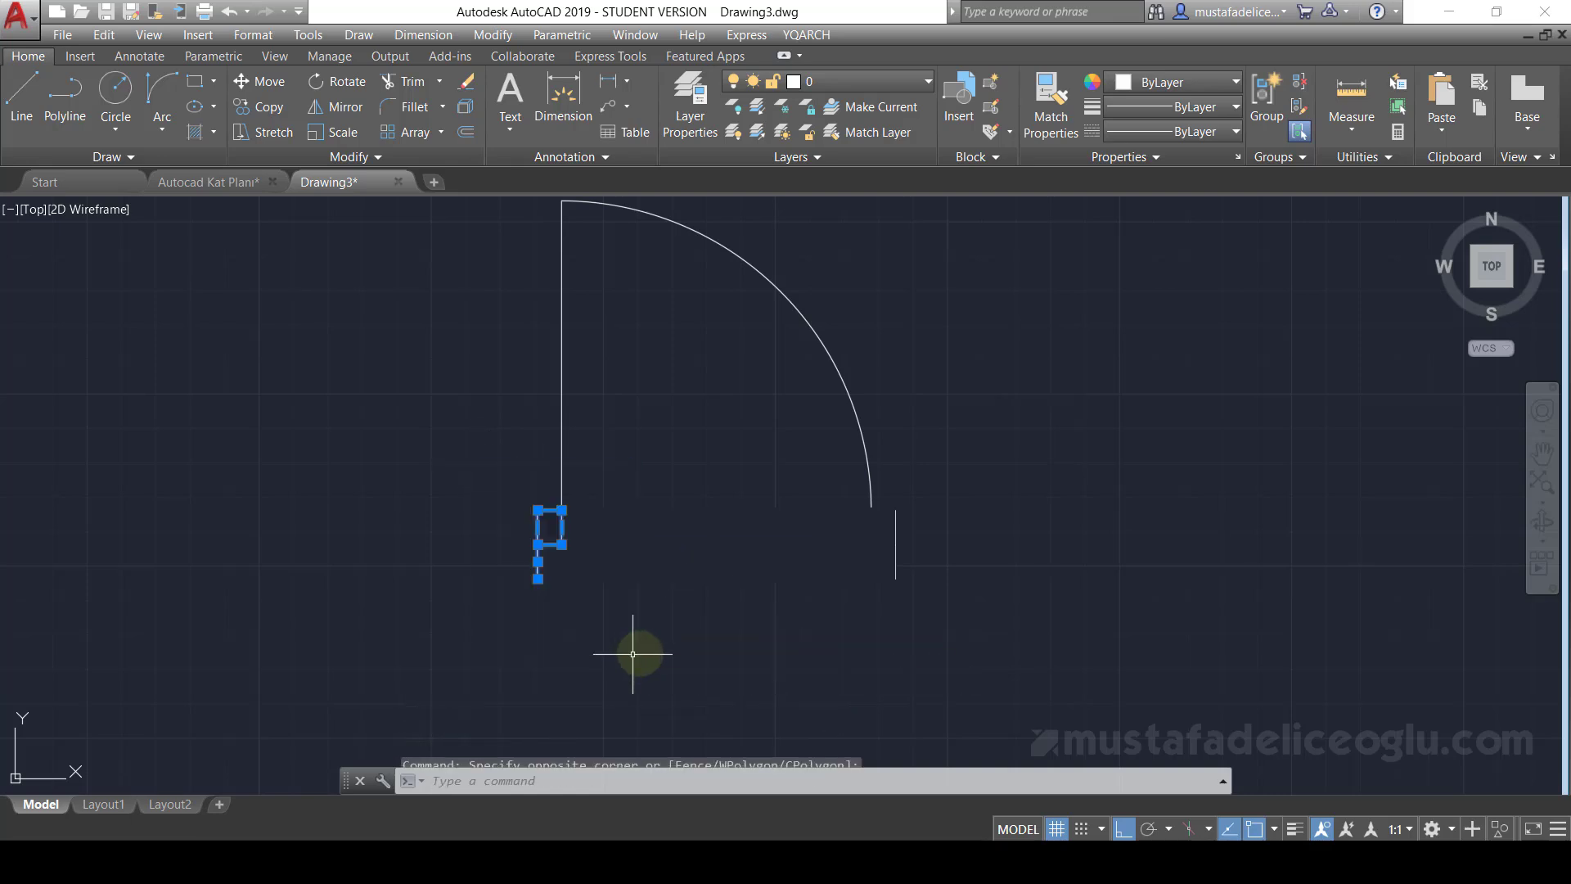
{"action": "left_click", "coordinate": [777, 463]}
{"action": "left_click", "coordinate": [921, 637]}
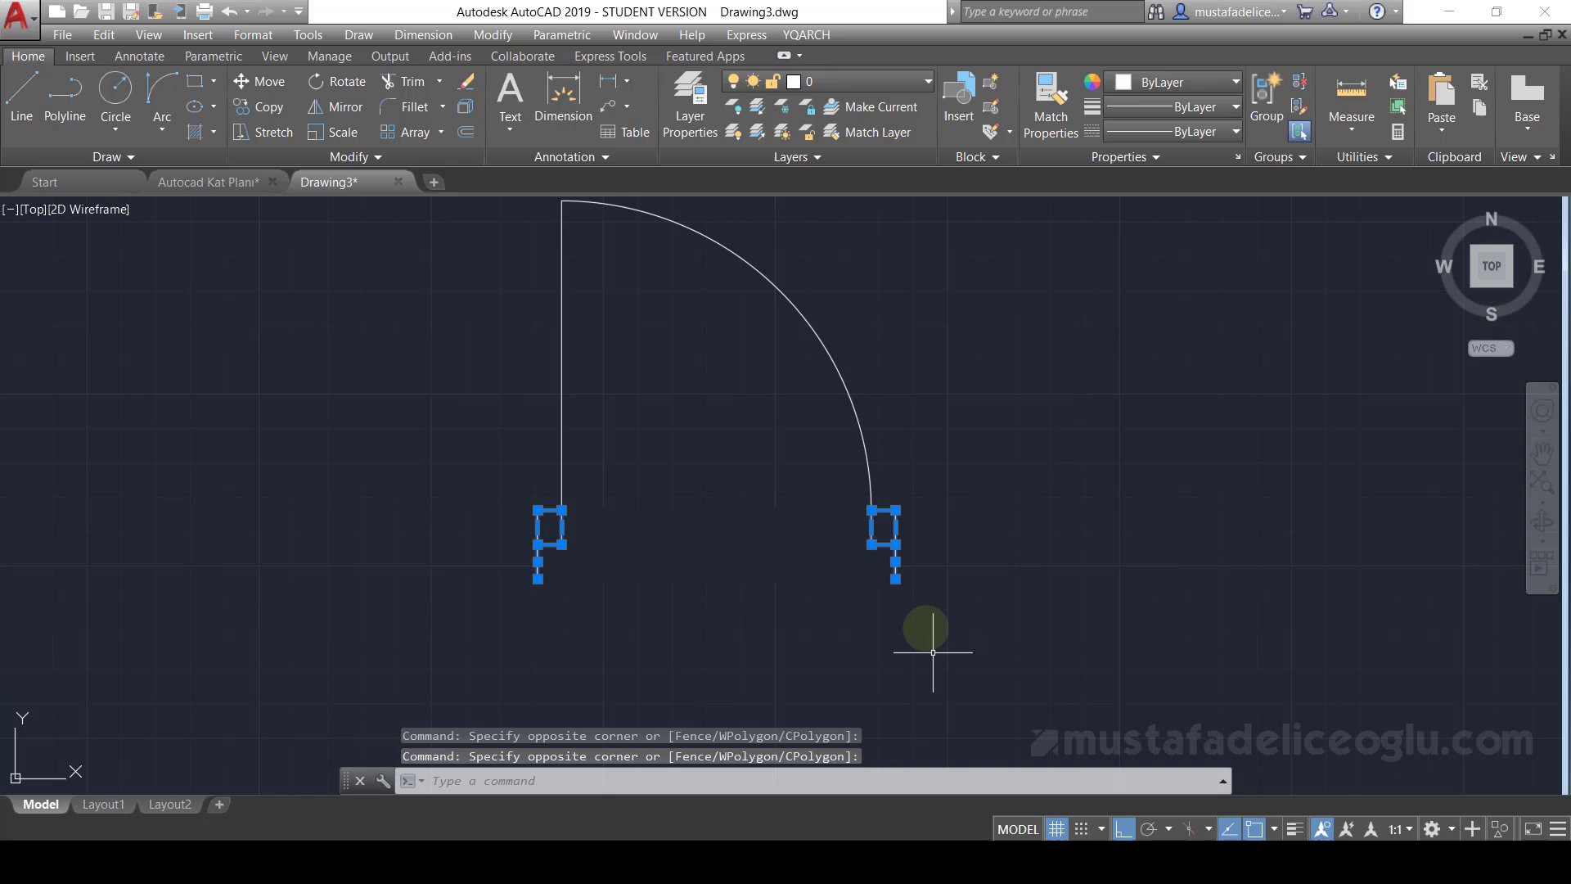
{"action": "left_click", "coordinate": [851, 426]}
{"action": "left_click", "coordinate": [612, 350]}
{"action": "left_click", "coordinate": [519, 409]}
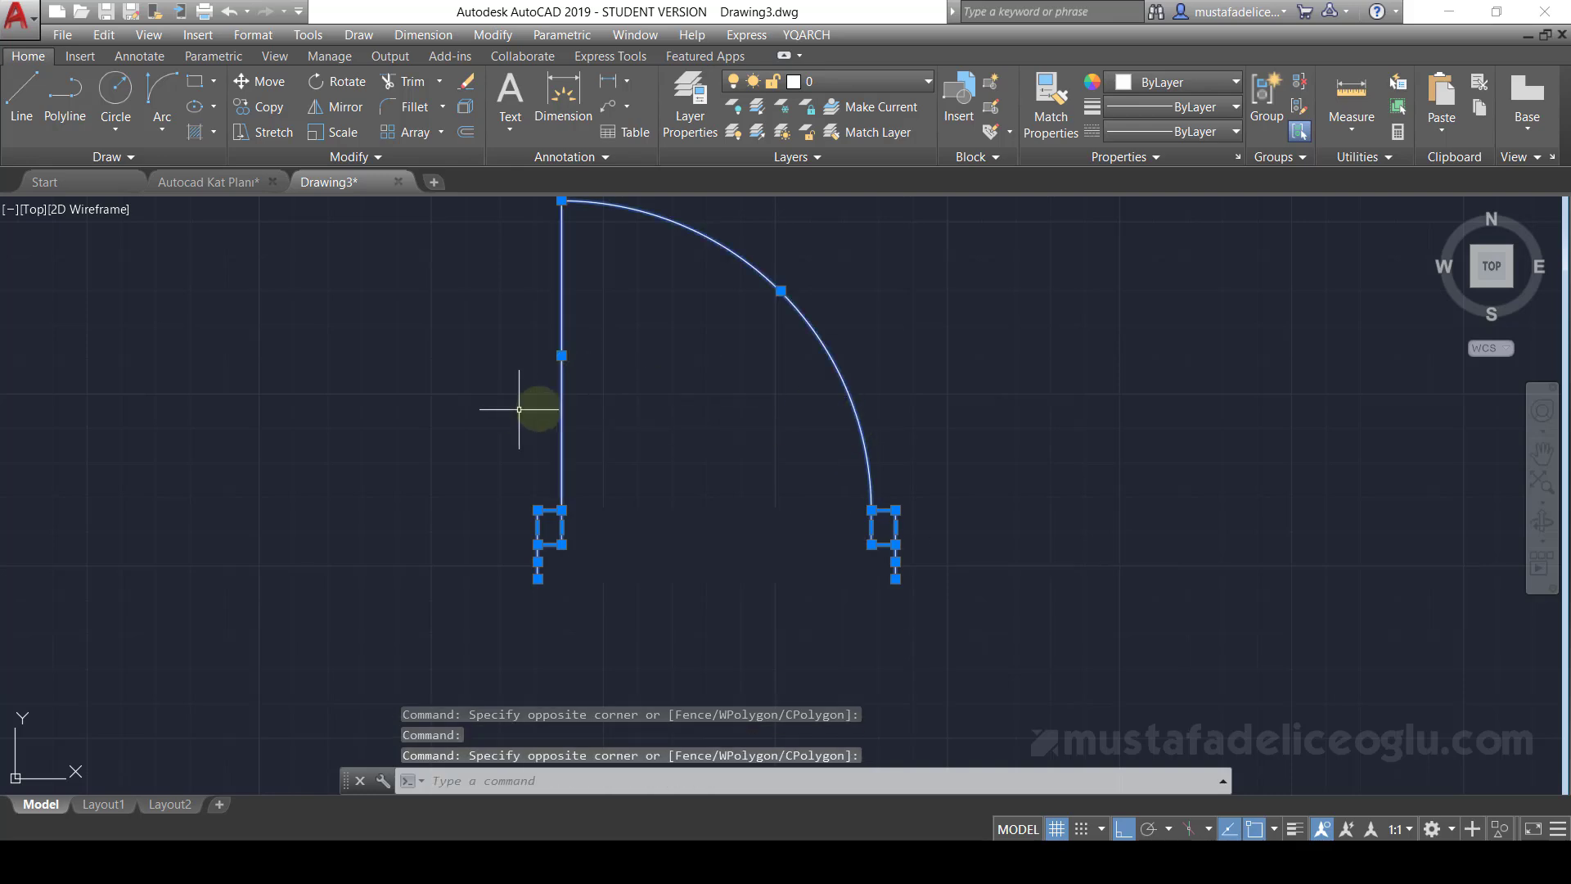
{"action": "right_click", "coordinate": [447, 432]}
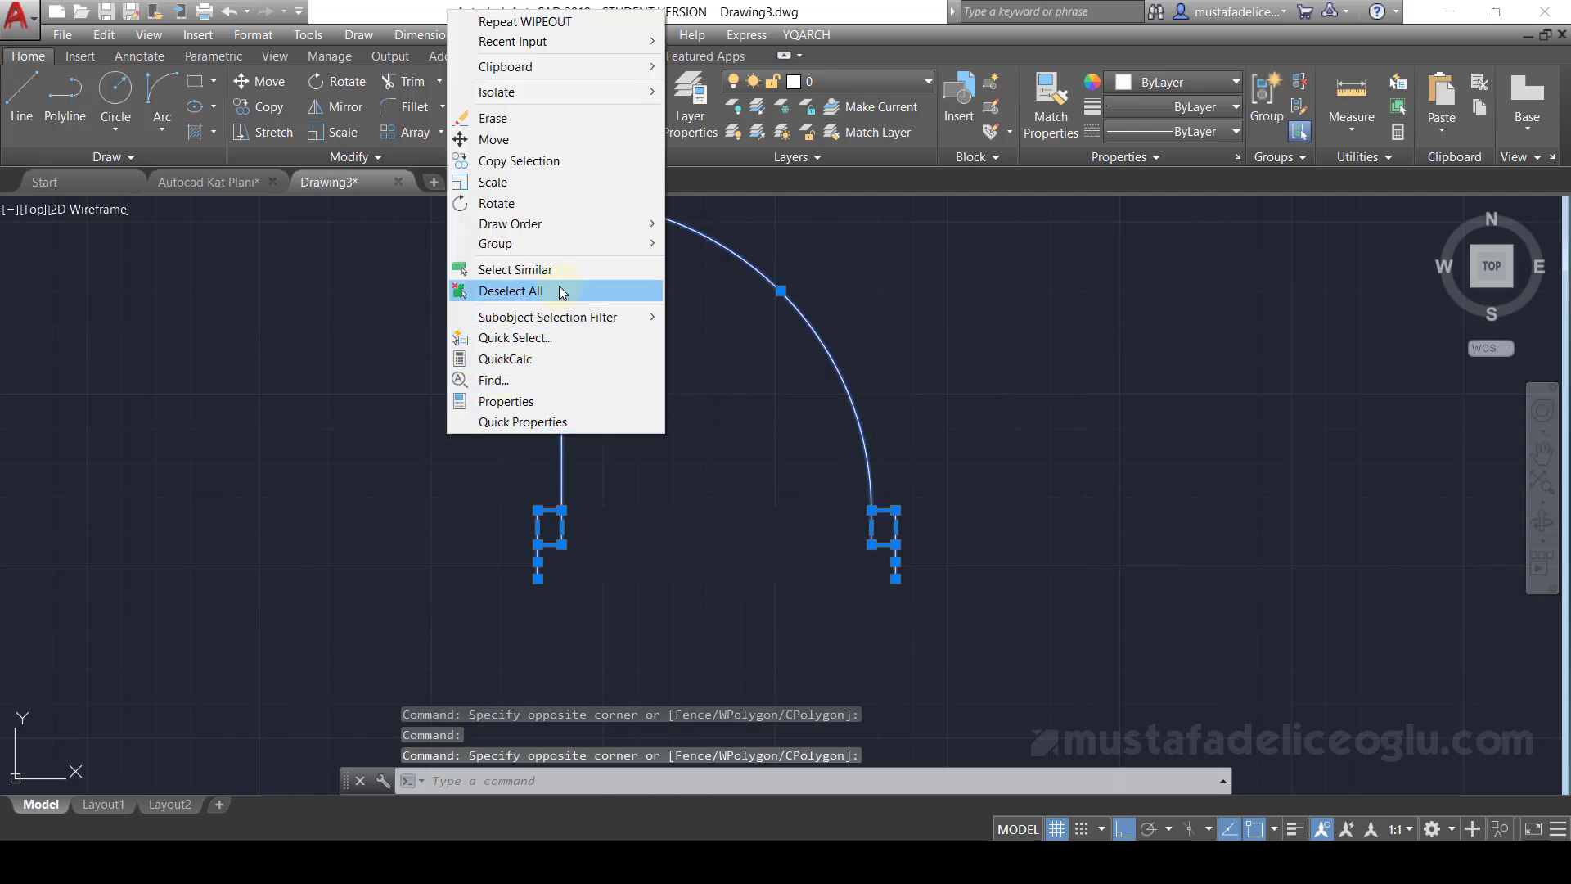
{"action": "mouse_move", "coordinate": [508, 223]}
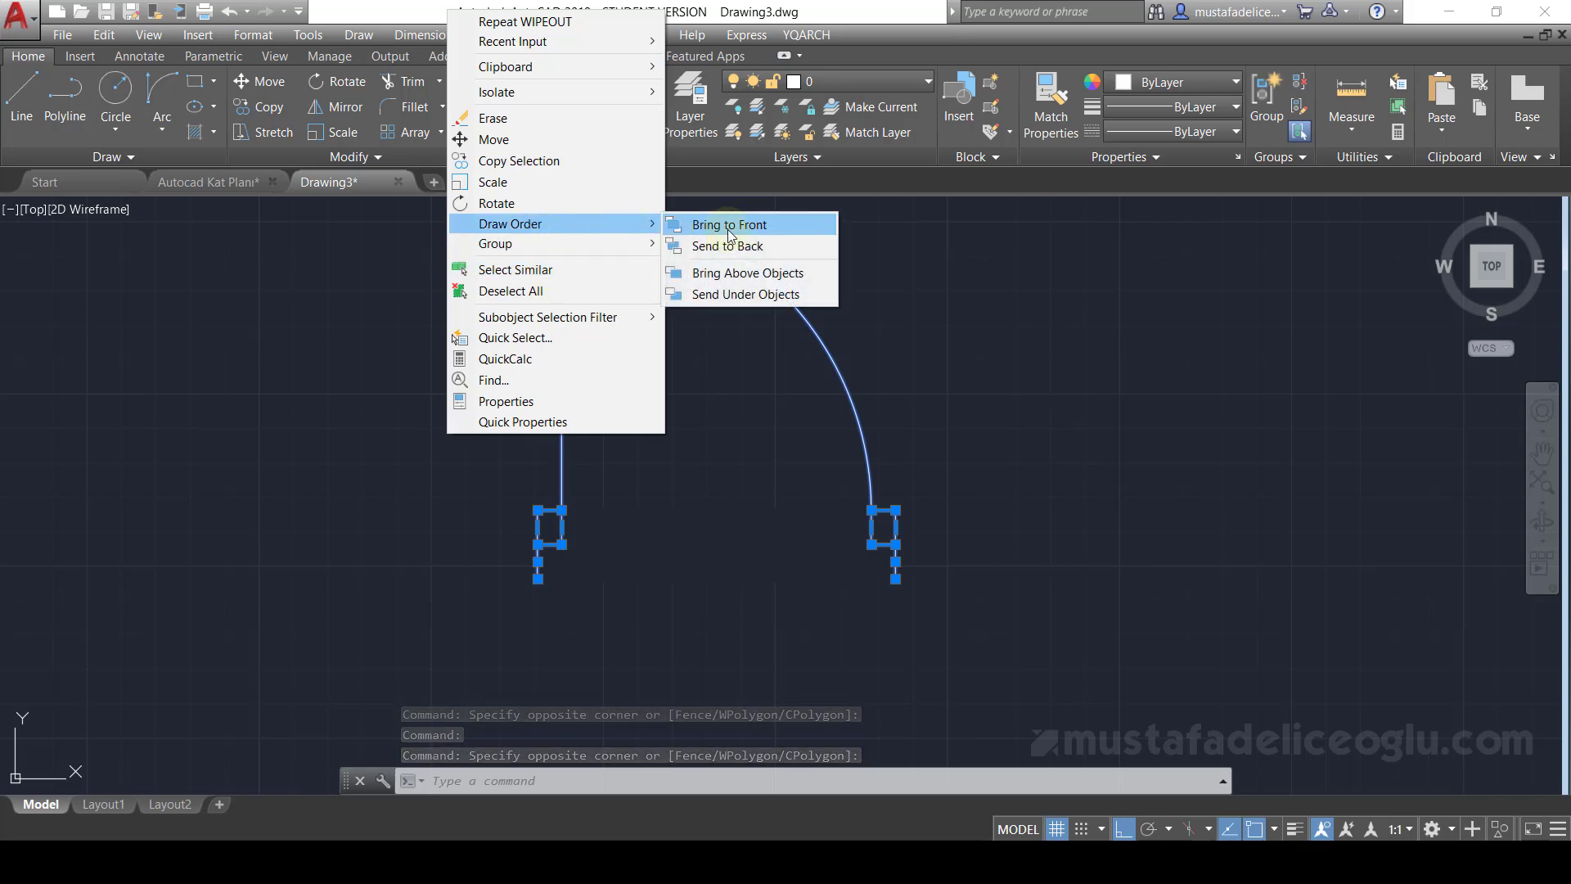
{"action": "left_click", "coordinate": [759, 233]}
{"action": "middle_click_drag", "start_coordinate": [755, 372], "coordinate": [762, 425]}
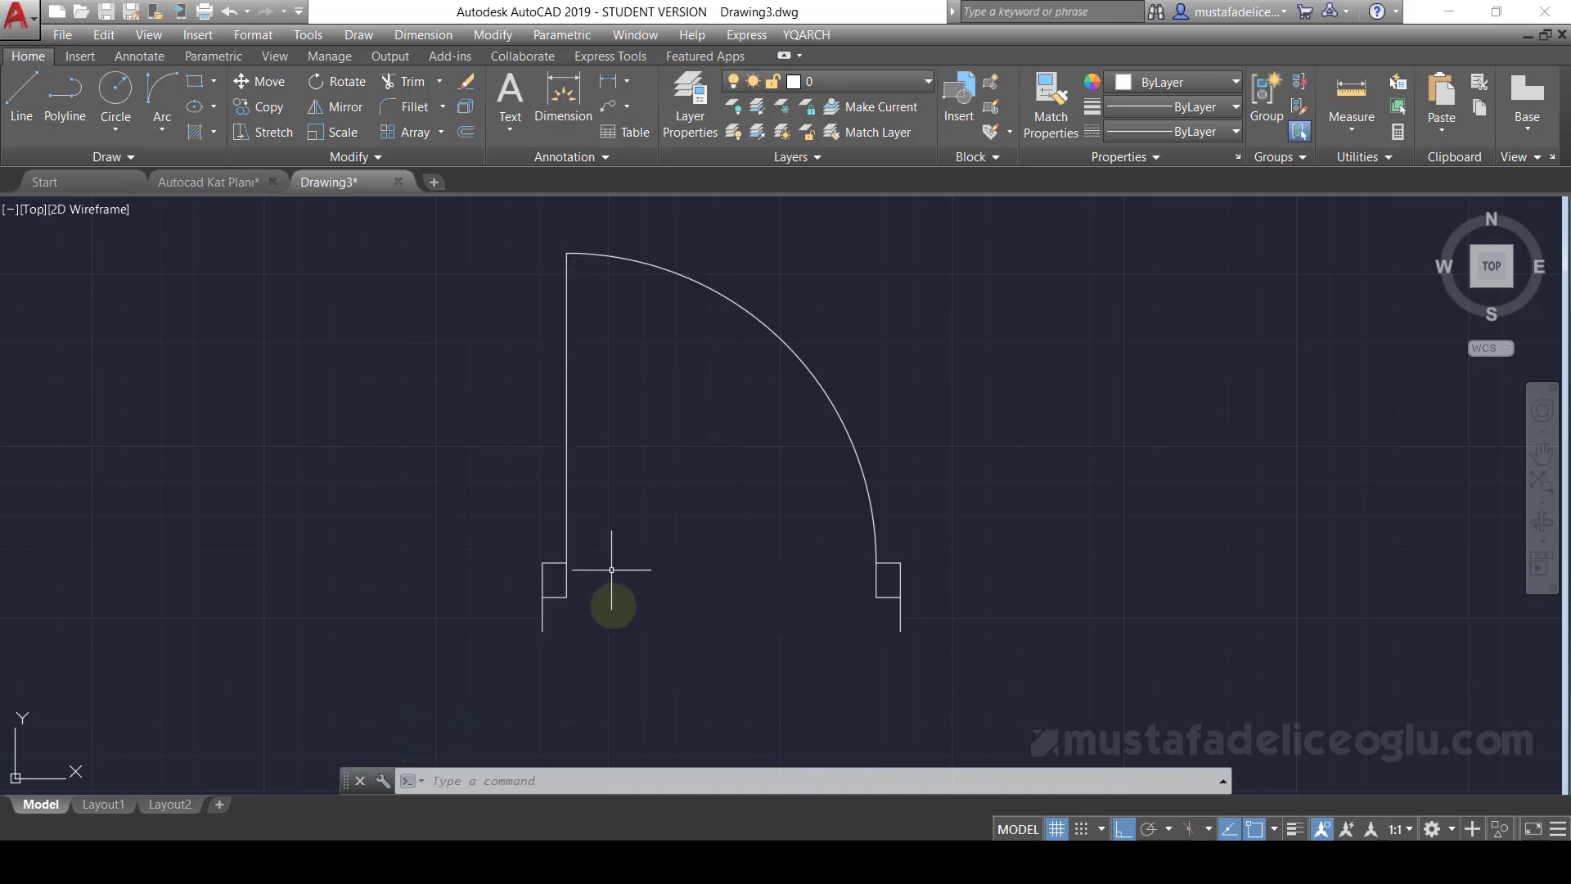
- Select the sill rectangle under the door and delete it
{"action": "left_click", "coordinate": [498, 540]}
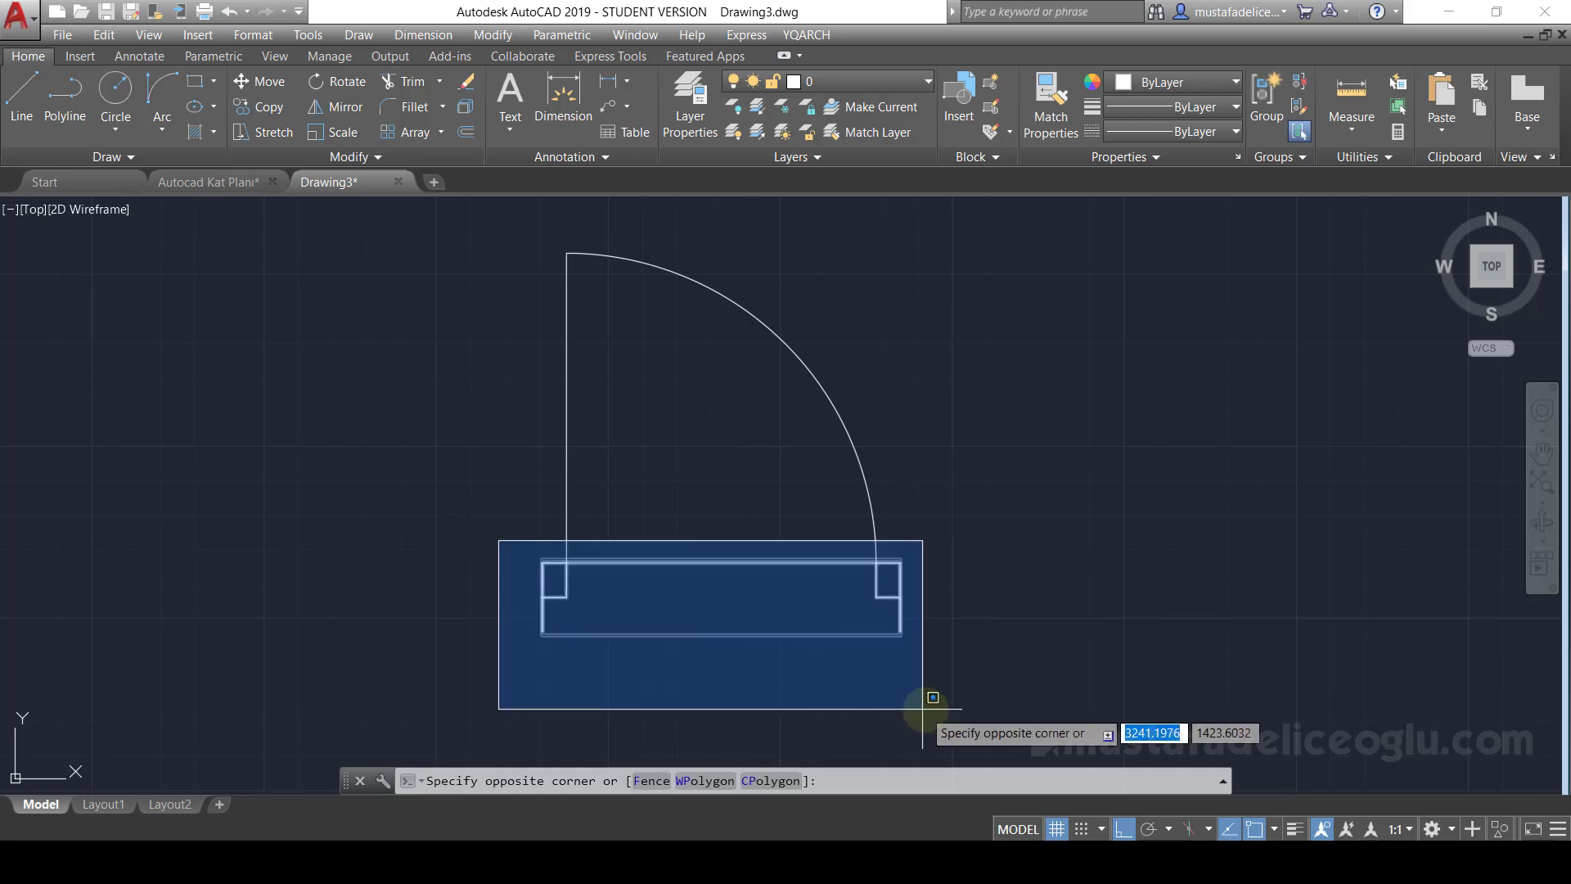
{"action": "left_click", "coordinate": [922, 724]}
{"action": "key", "text": "Escape"}
{"action": "key", "text": "Escape"}
{"action": "left_click", "coordinate": [760, 634]}
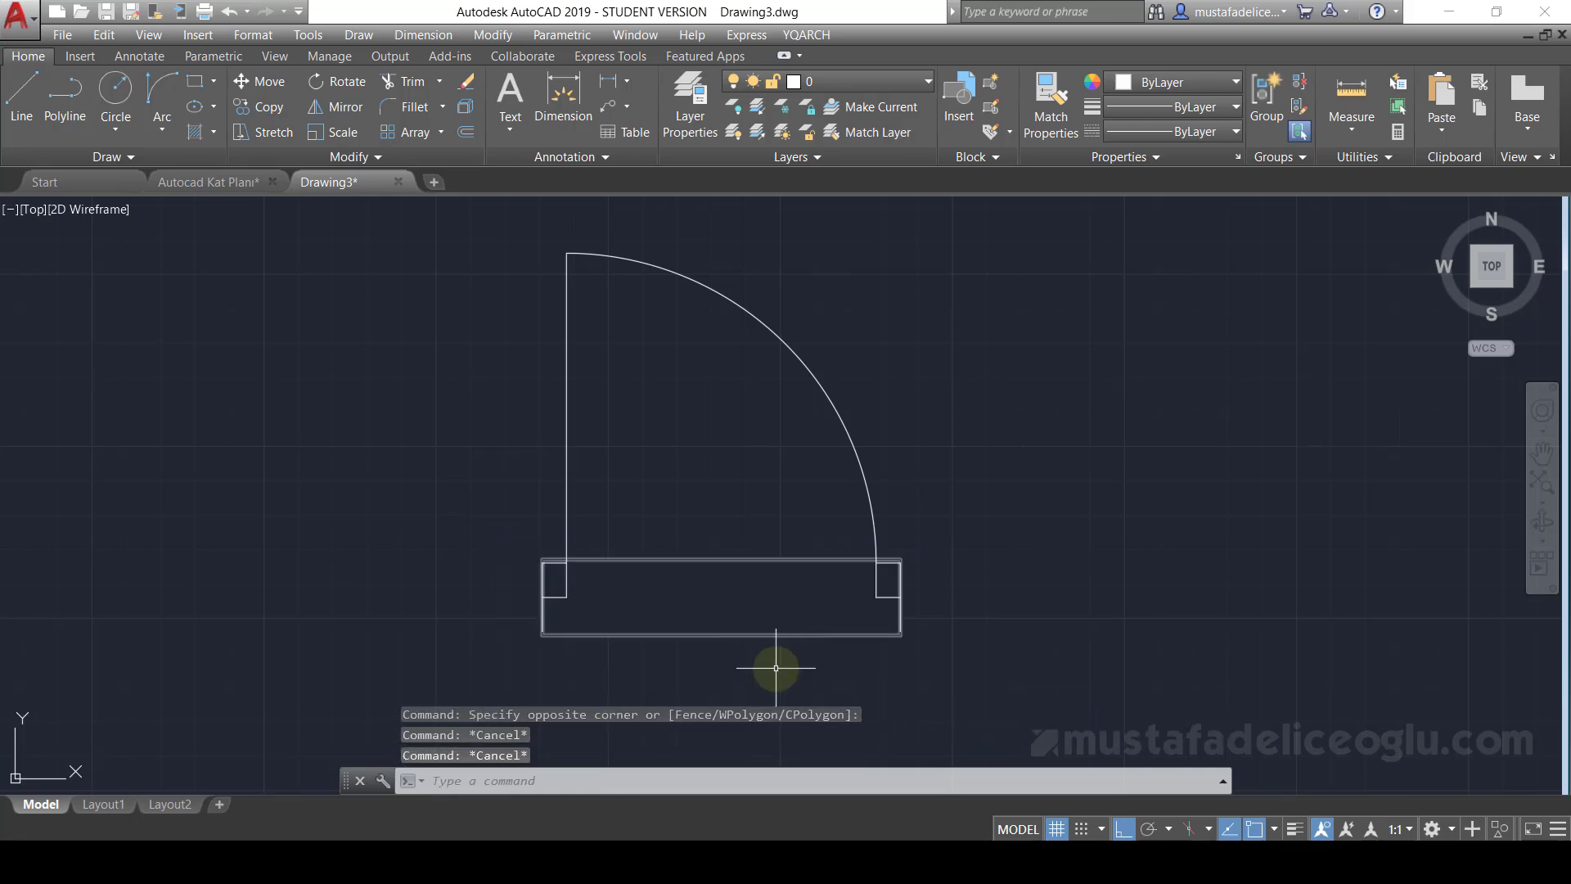
{"action": "key", "text": "Delete"}
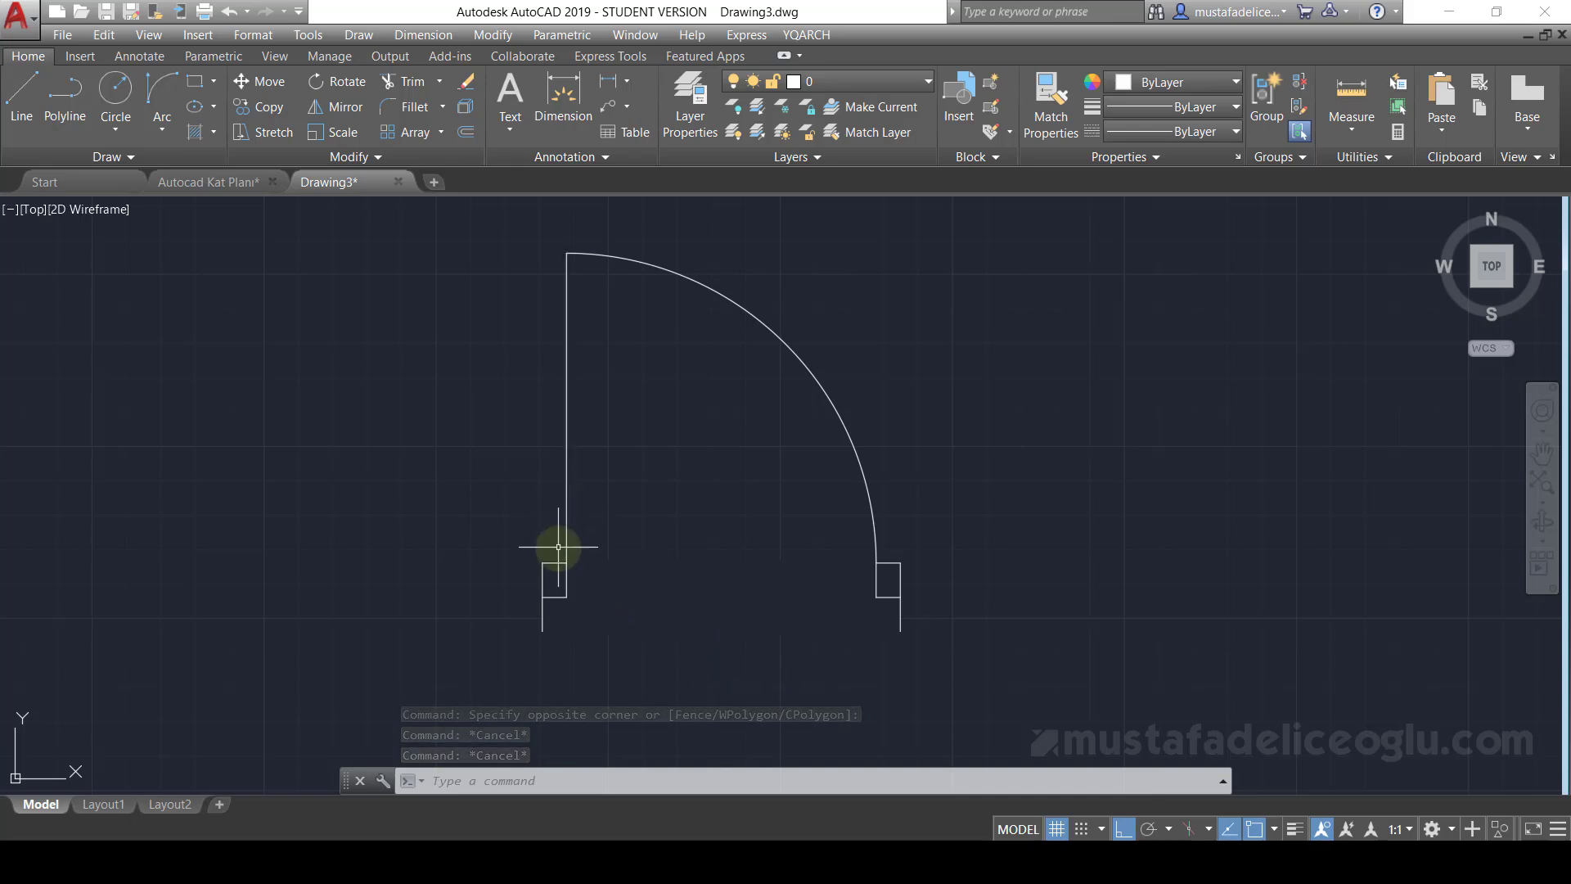
- Frame the door drawing in view and start a new block definition named 'kapi'
{"action": "scroll", "coordinate": [563, 596], "scroll_direction": "up", "scroll_amount": 4}
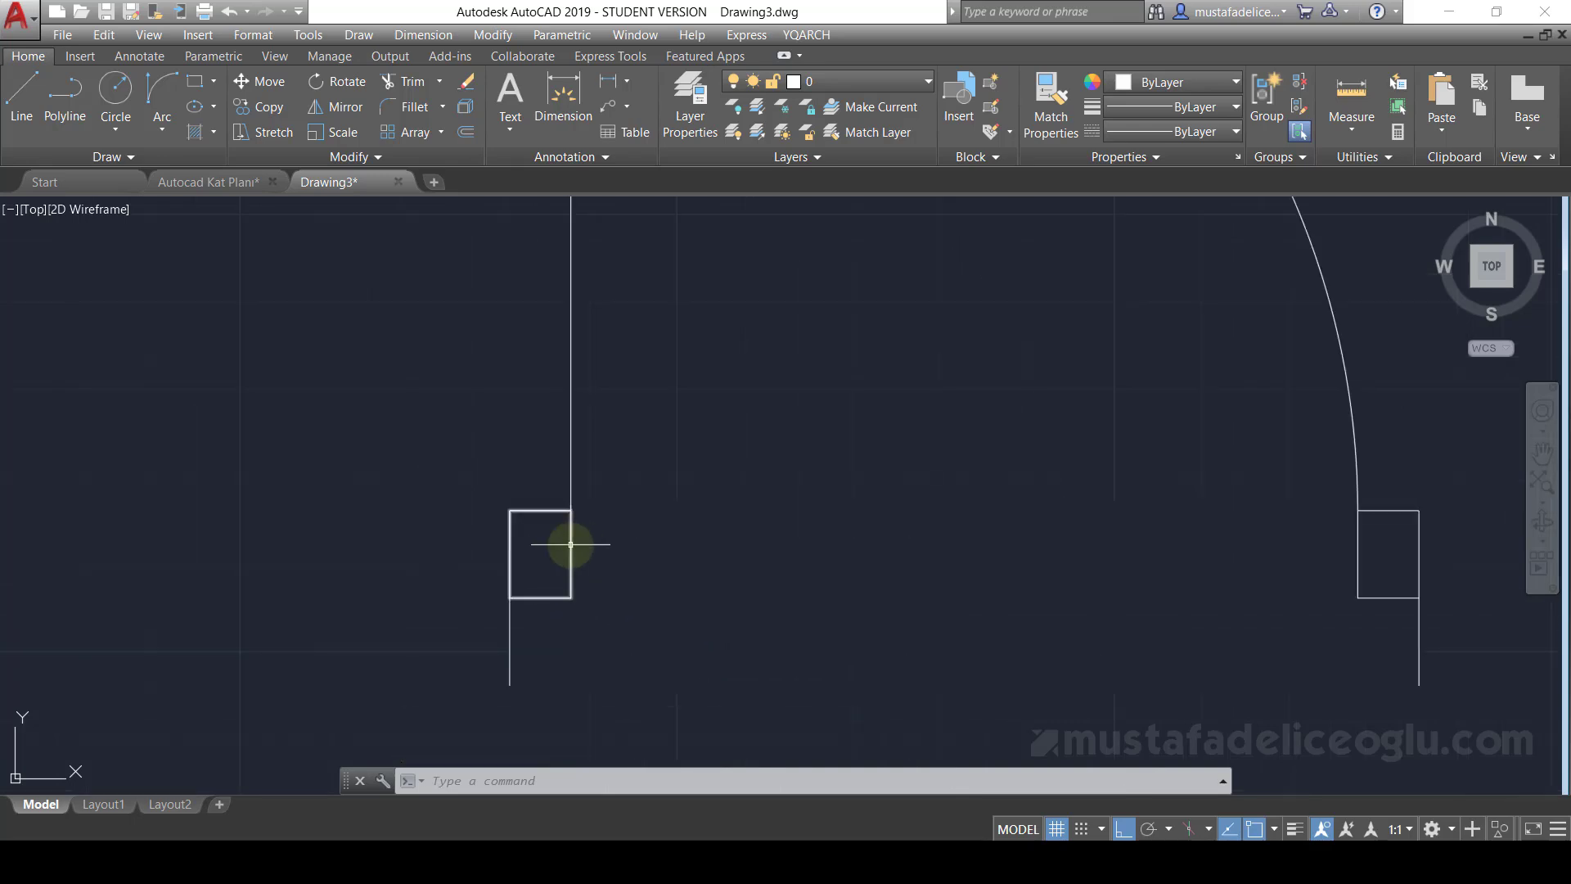
{"action": "scroll", "coordinate": [571, 544], "scroll_direction": "down", "scroll_amount": 4}
{"action": "middle_click_drag", "start_coordinate": [719, 466], "coordinate": [653, 470]}
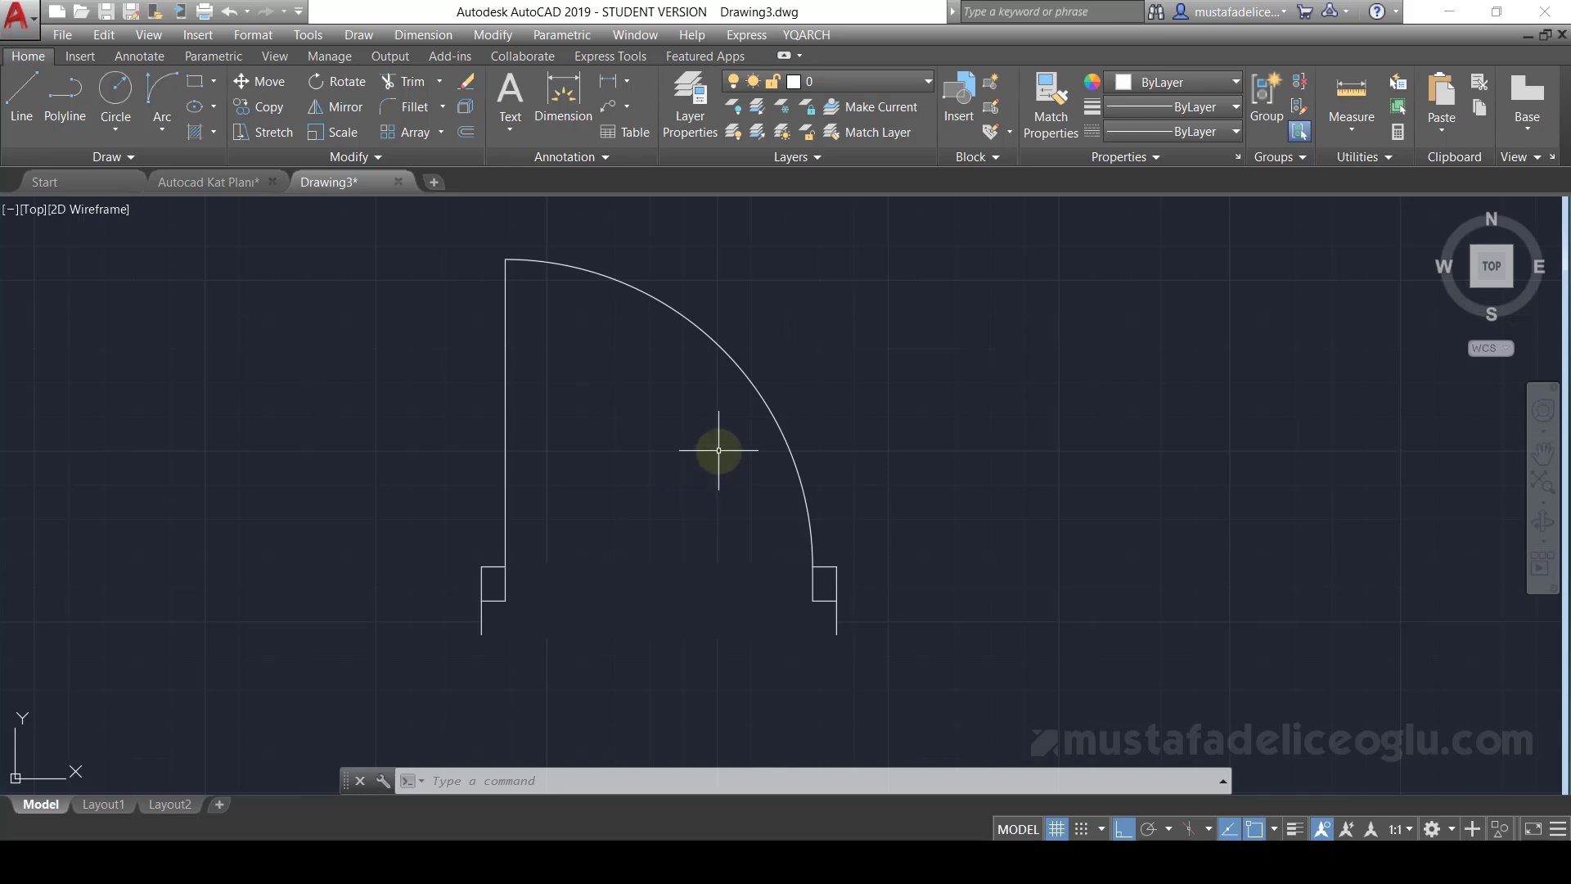
{"action": "mouse_move", "coordinate": [719, 450]}
{"action": "middle_mouse_down"}
{"action": "mouse_move", "coordinate": [753, 466]}
{"action": "mouse_move", "coordinate": [757, 490]}
{"action": "middle_mouse_up"}
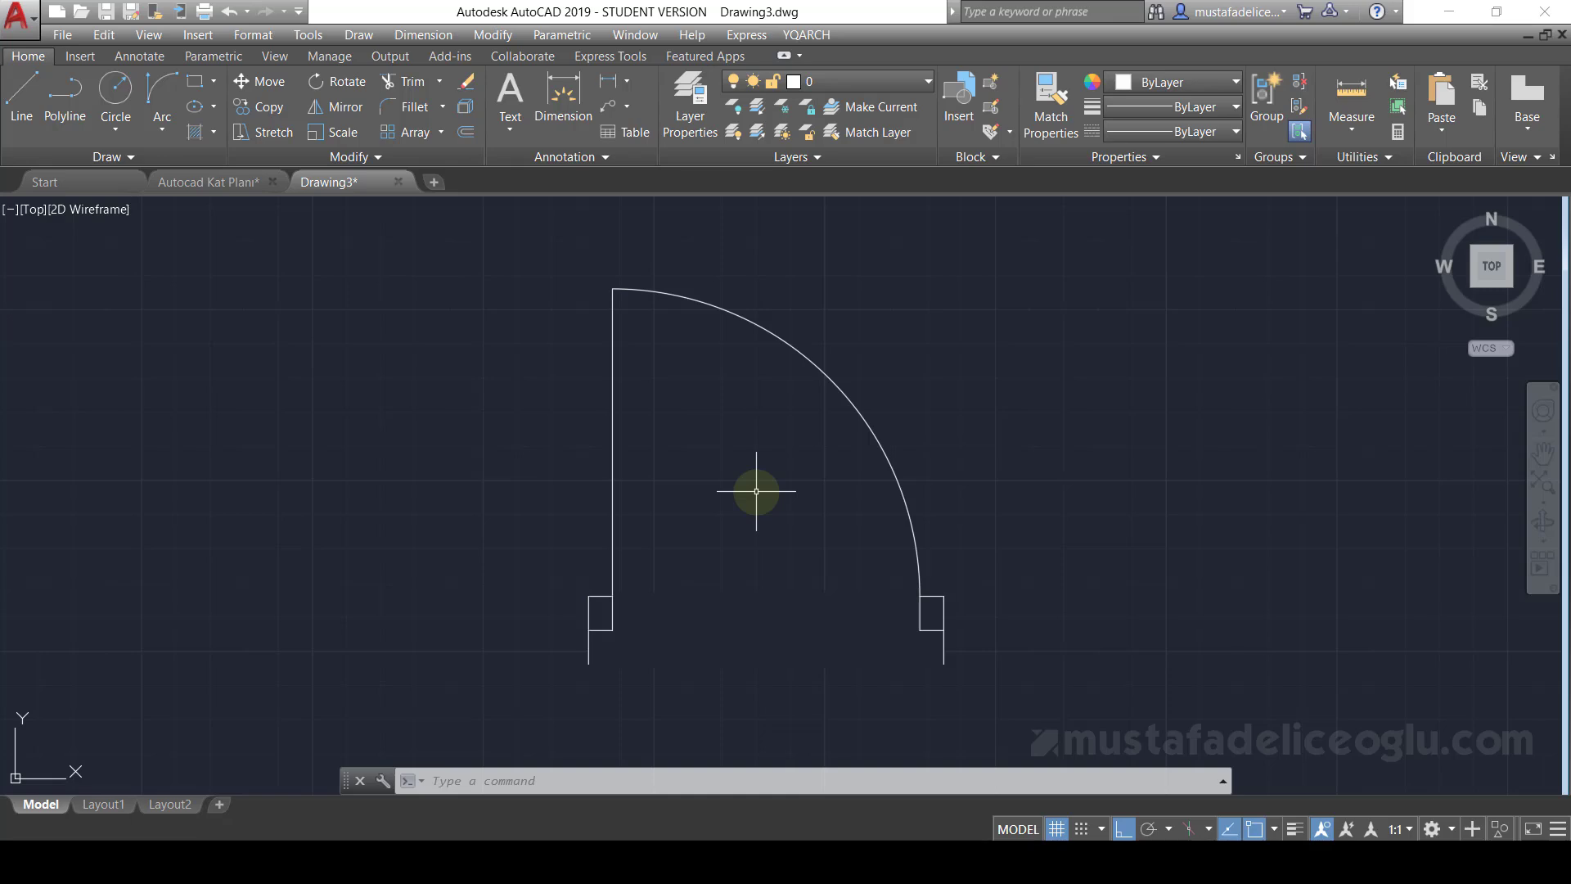
{"action": "type", "text": "B"}
{"action": "key", "text": "Return"}
{"action": "type", "text": "kapi"}
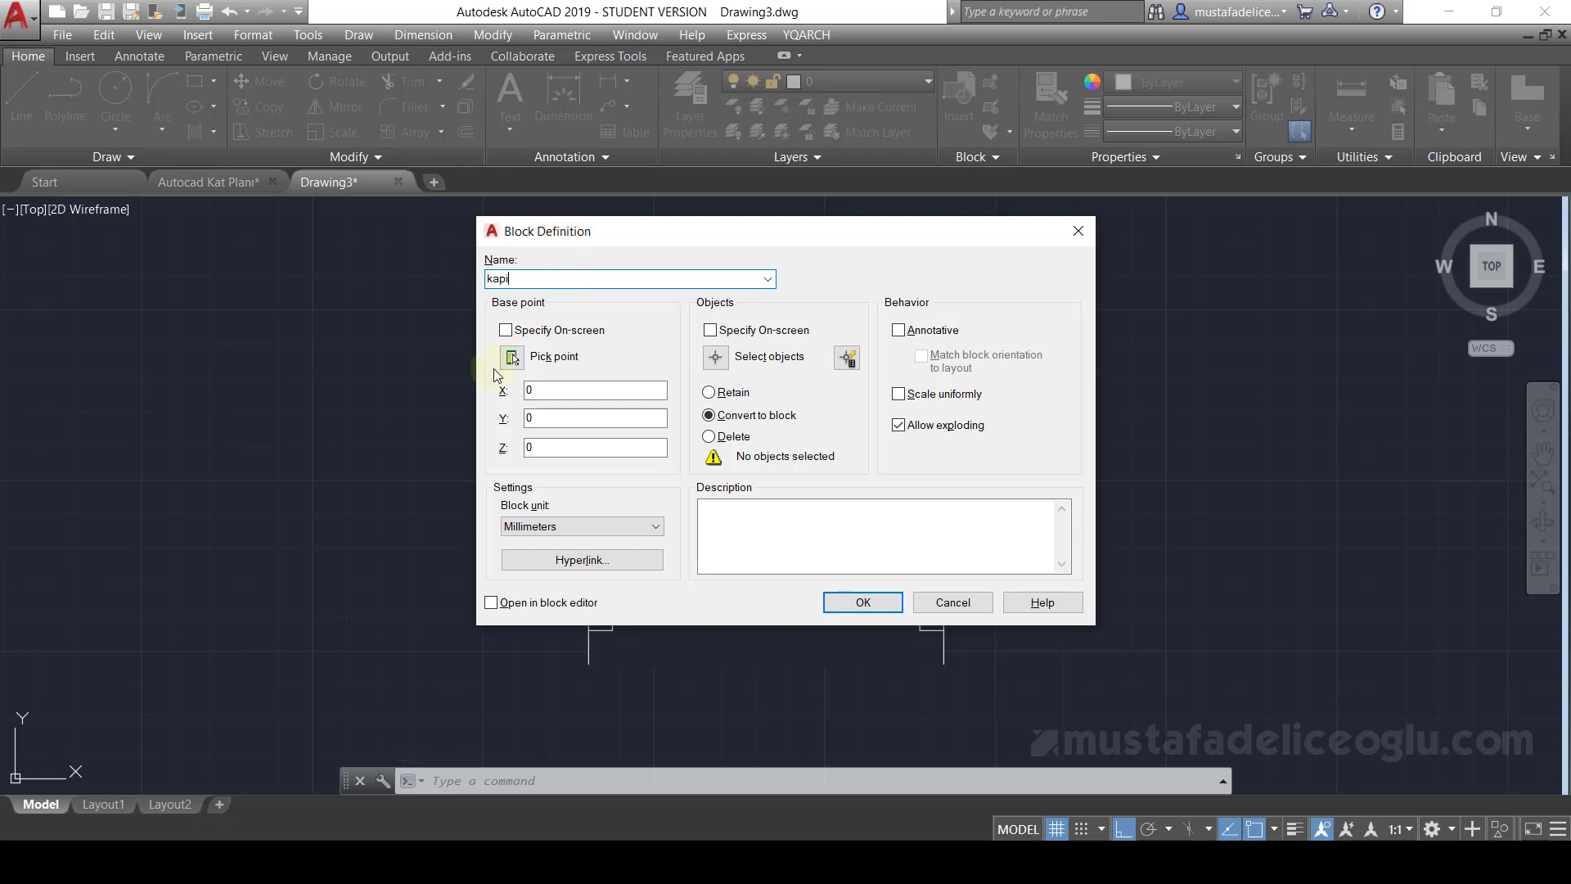
- Base the kapi block at the hinge corner, select all eight door objects, and create it
{"action": "left_click", "coordinate": [513, 358]}
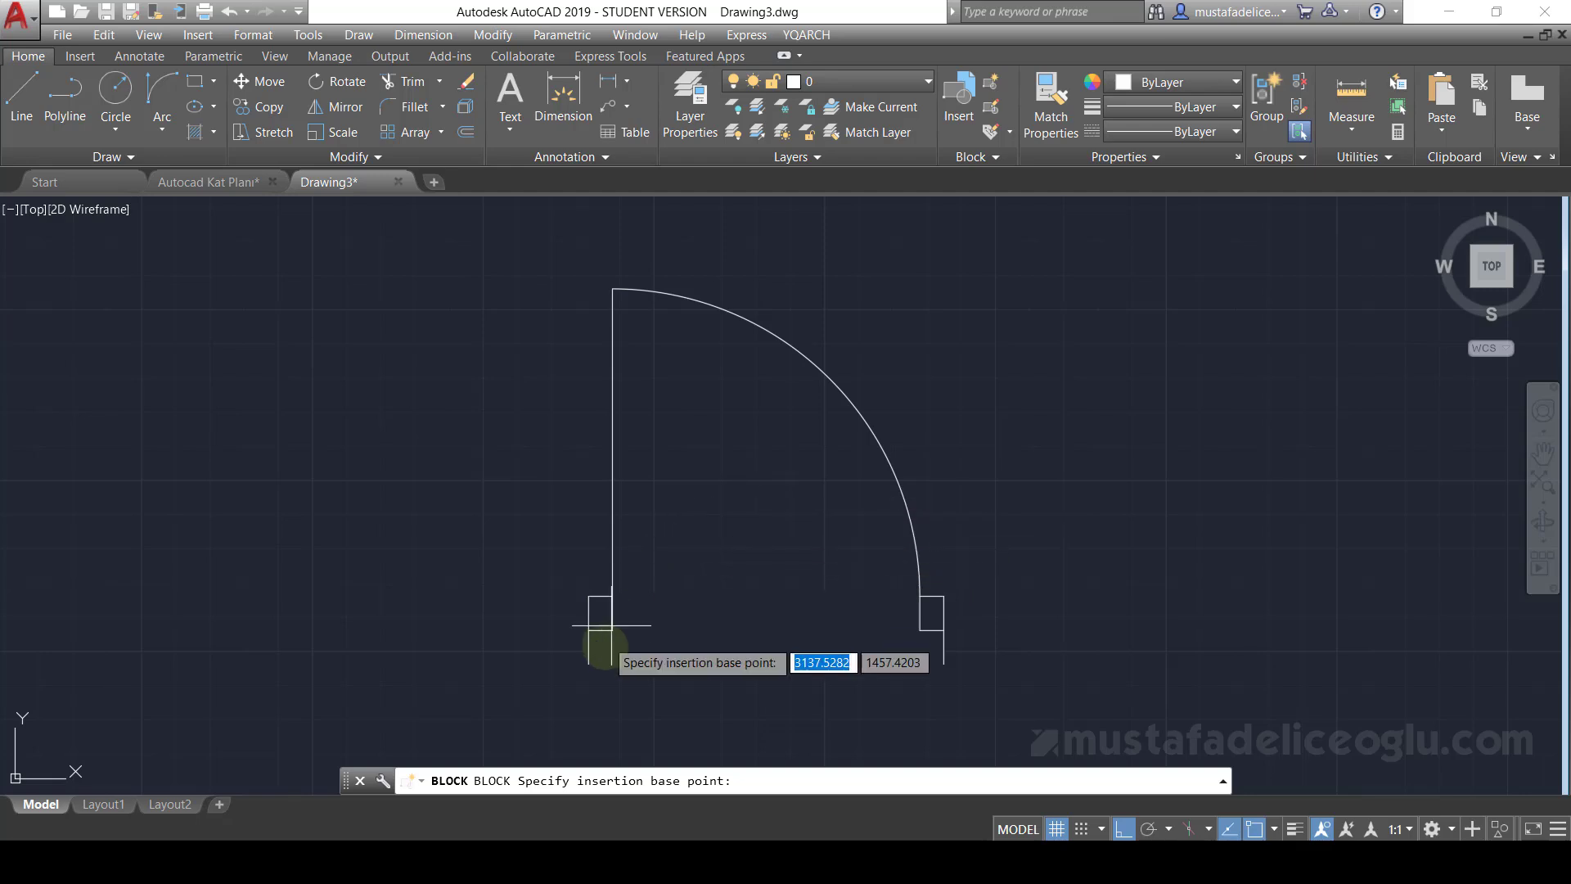
{"action": "scroll", "coordinate": [604, 619], "scroll_direction": "up", "scroll_amount": 2}
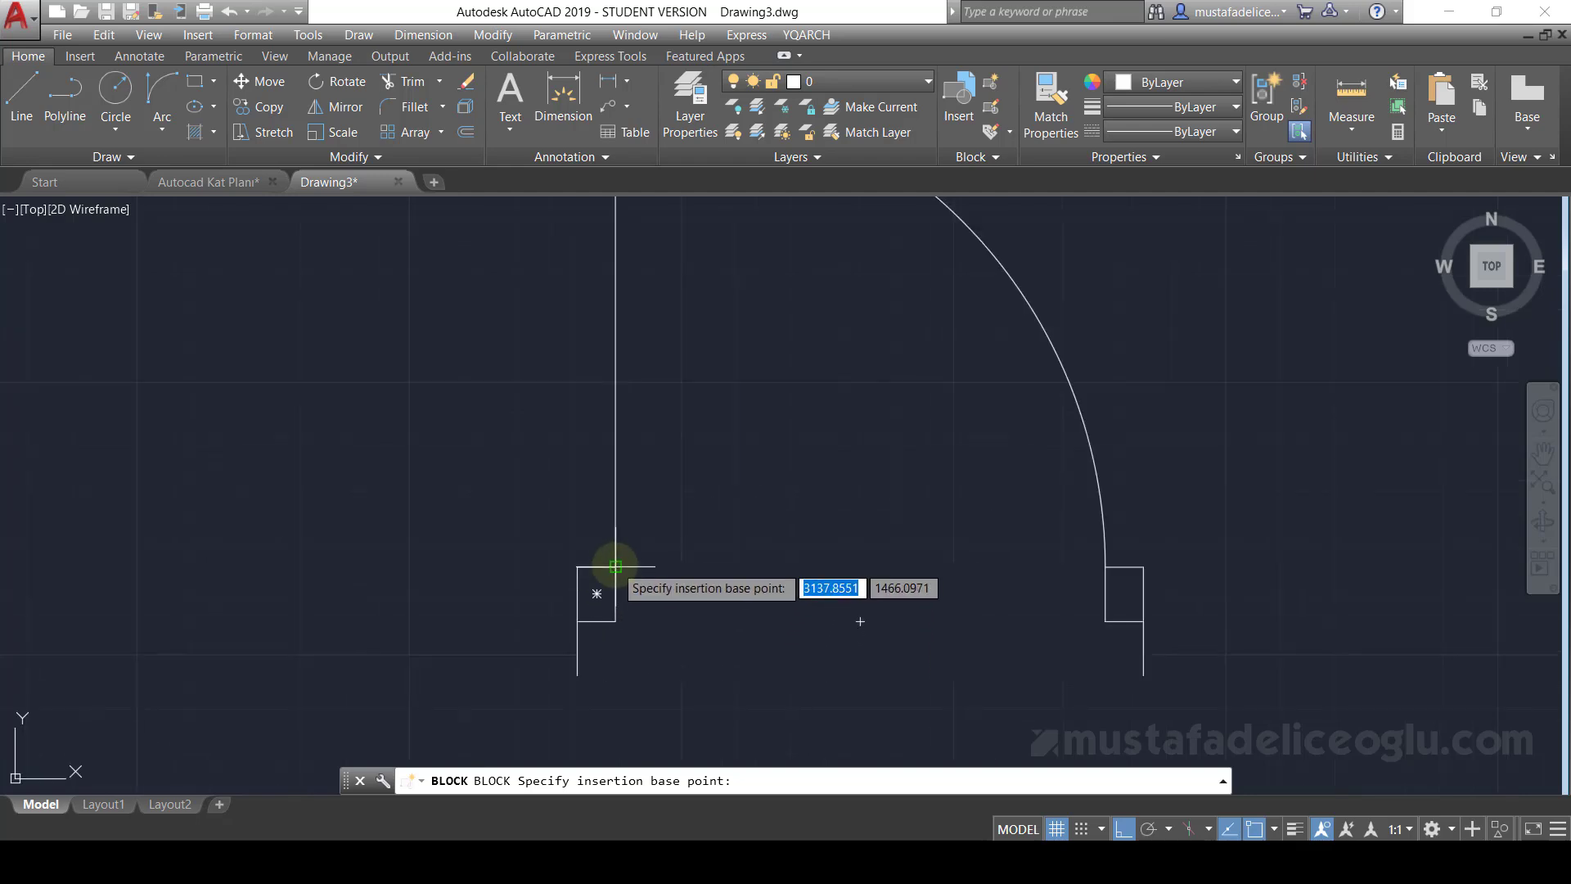
{"action": "left_click", "coordinate": [615, 566]}
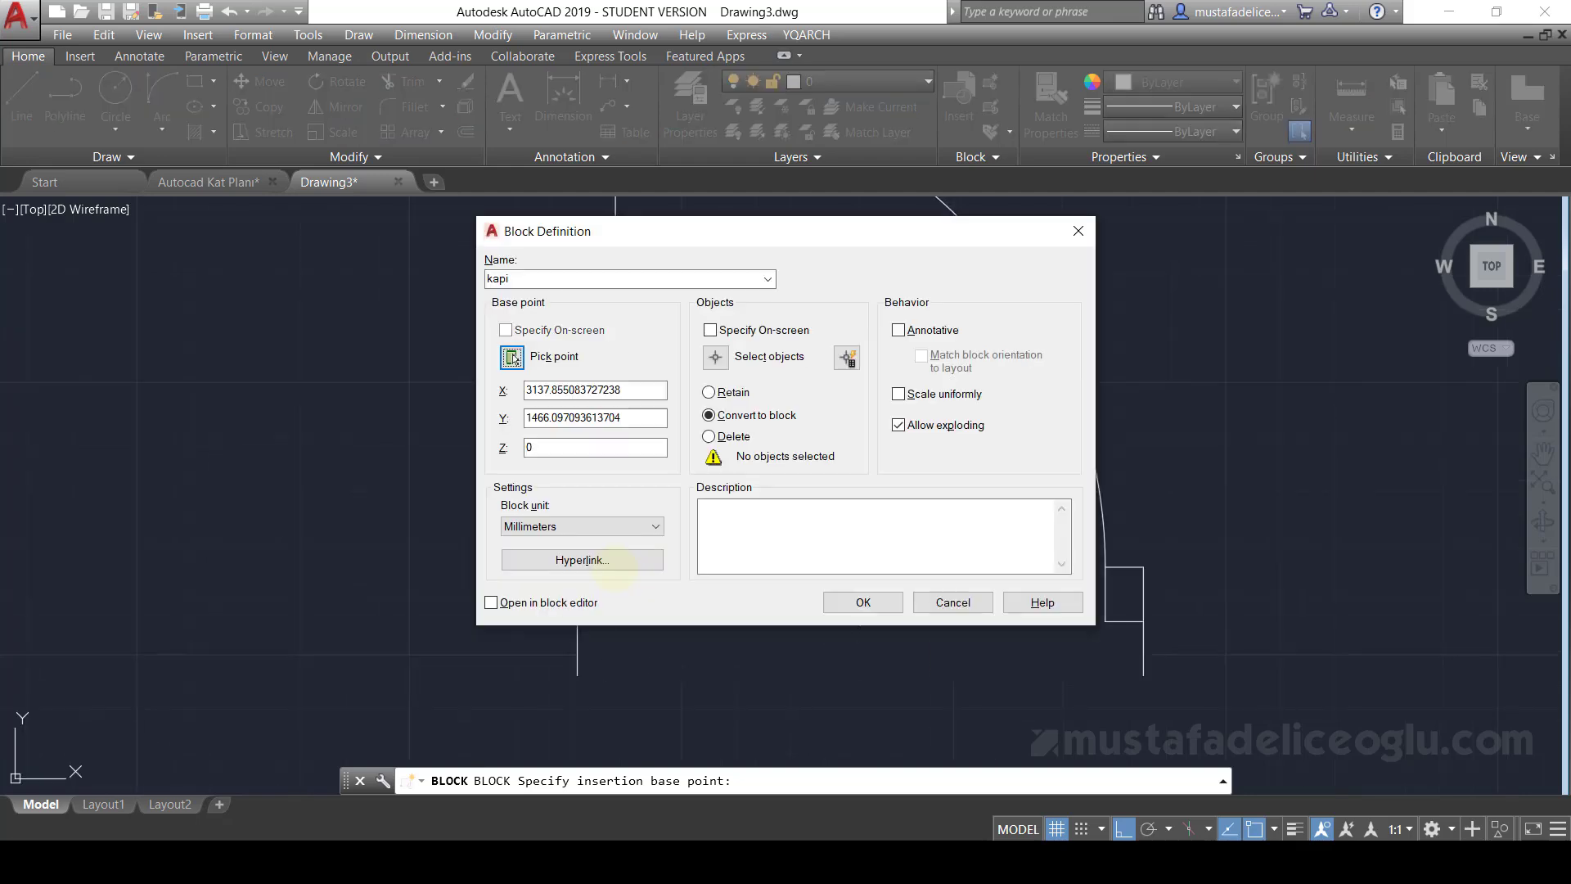
{"action": "left_click", "coordinate": [727, 368]}
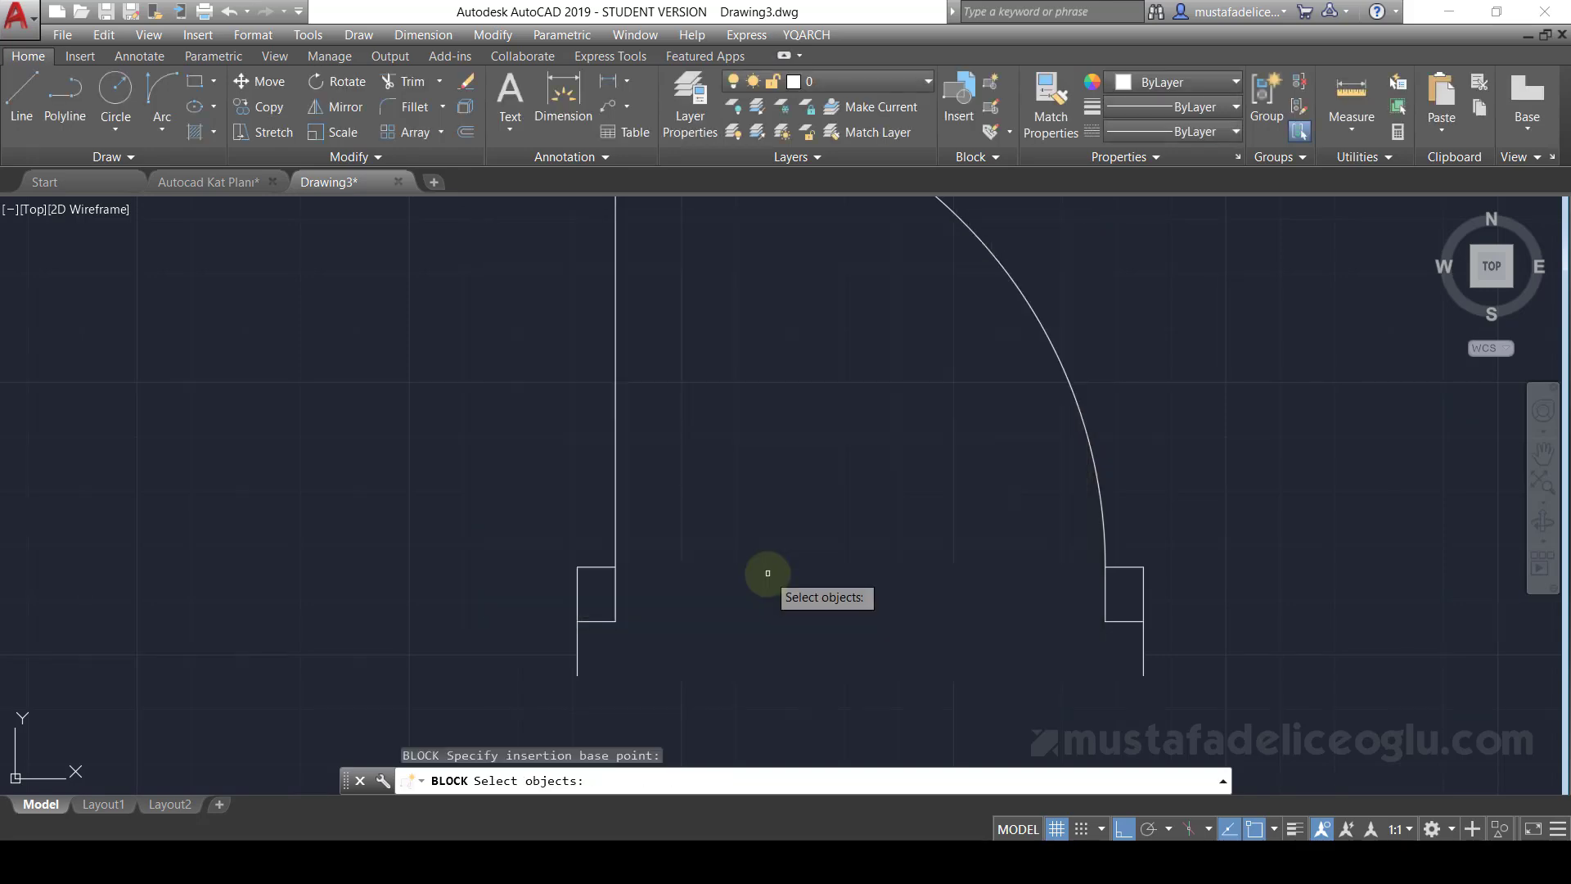
{"action": "left_click", "coordinate": [1036, 325]}
{"action": "left_click", "coordinate": [521, 697]}
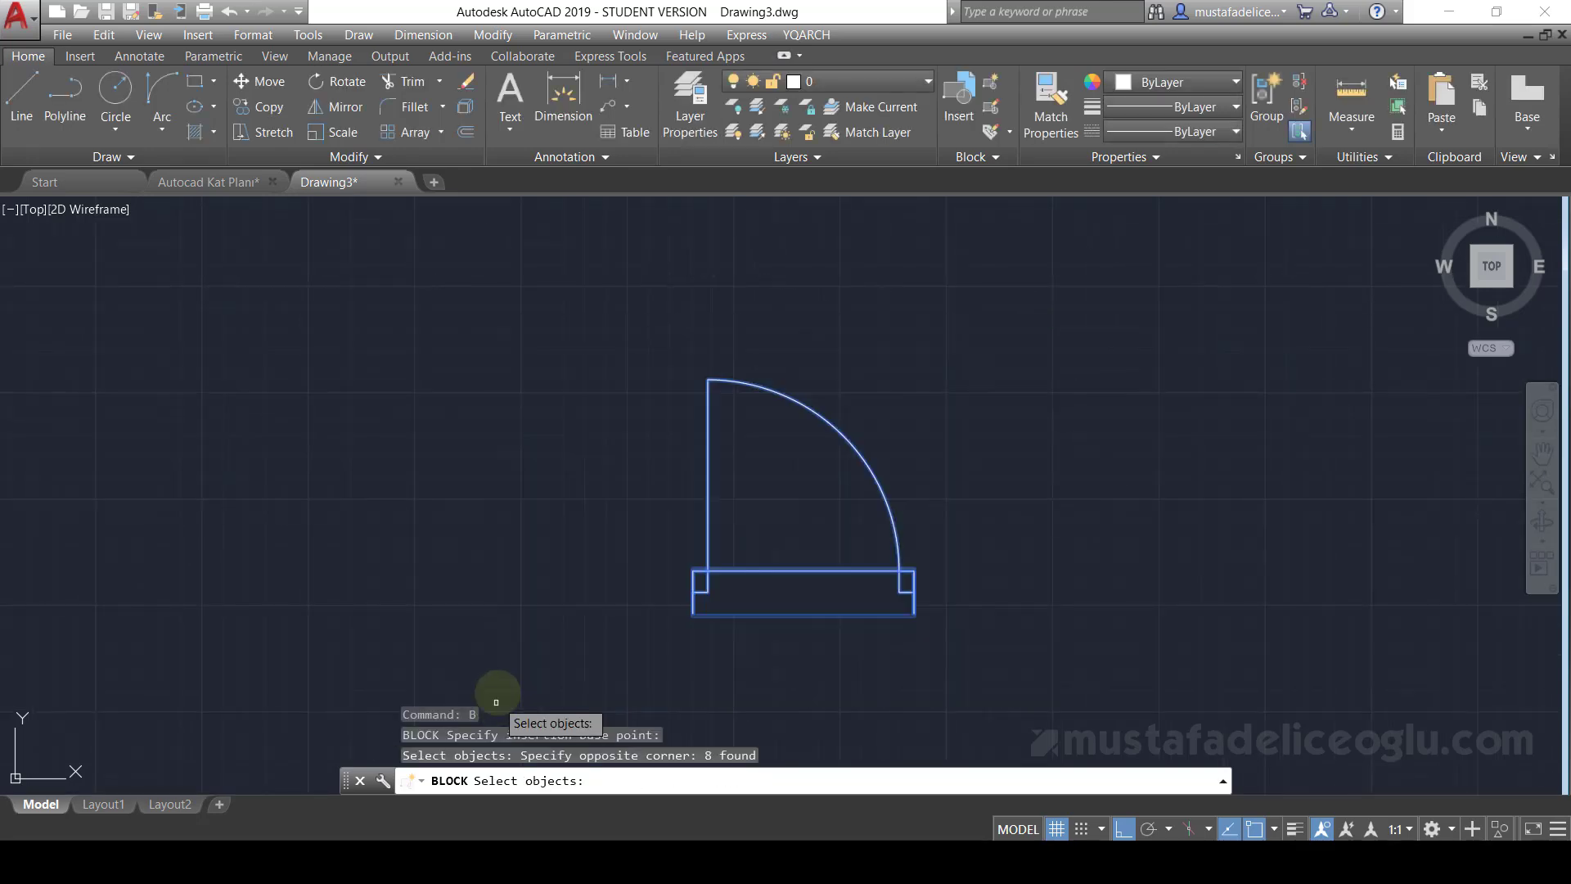
{"action": "key", "text": "Return"}
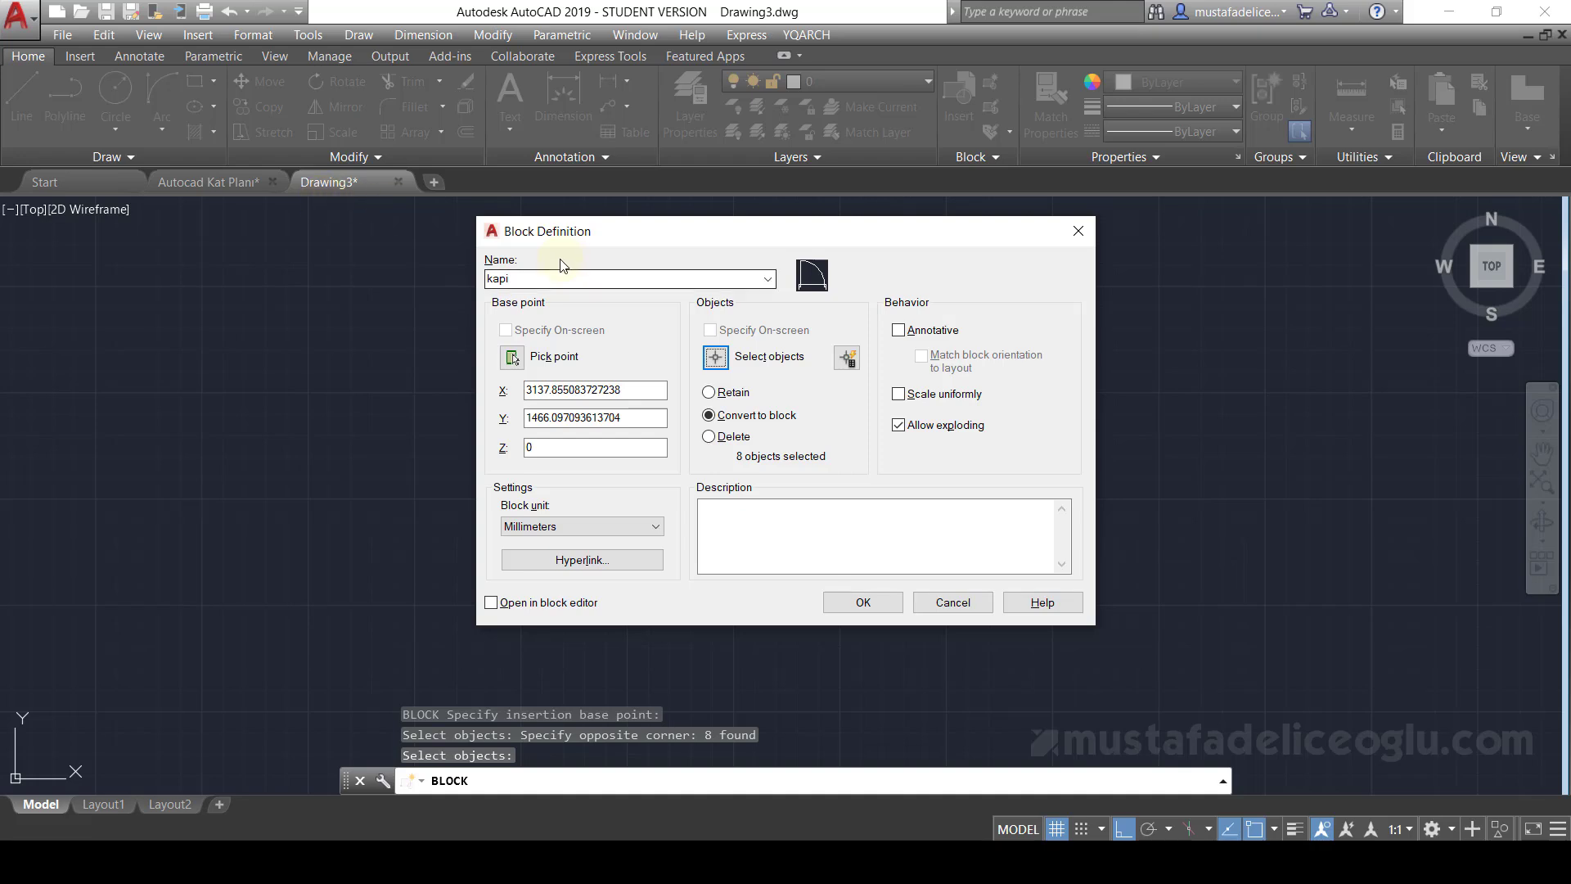
{"action": "left_click", "coordinate": [863, 602]}
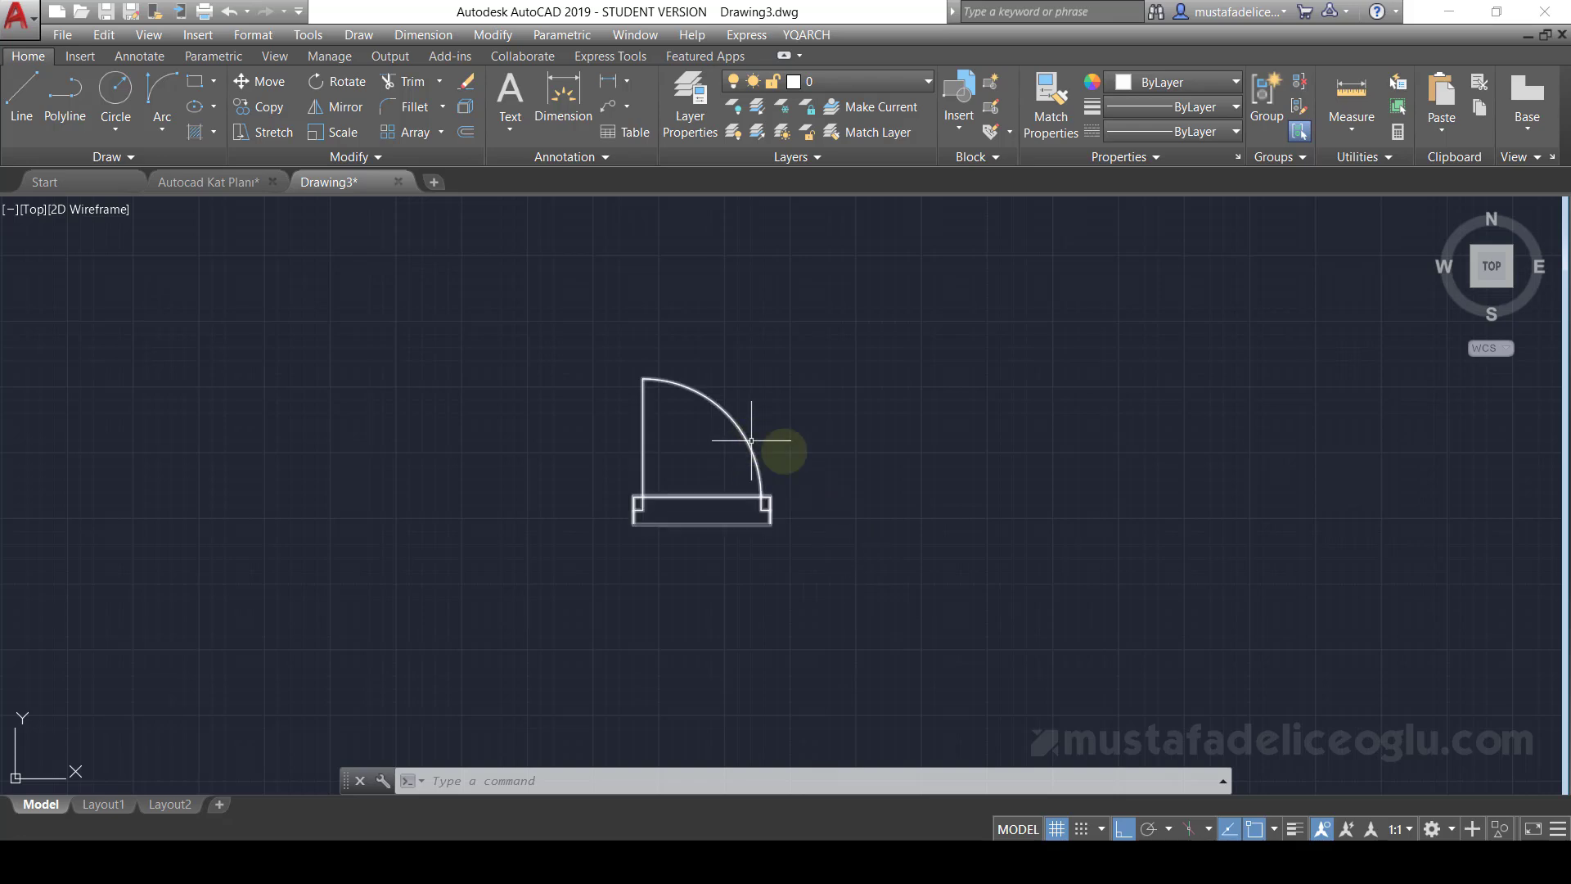
{"action": "middle_click_drag", "start_coordinate": [890, 466], "coordinate": [748, 478]}
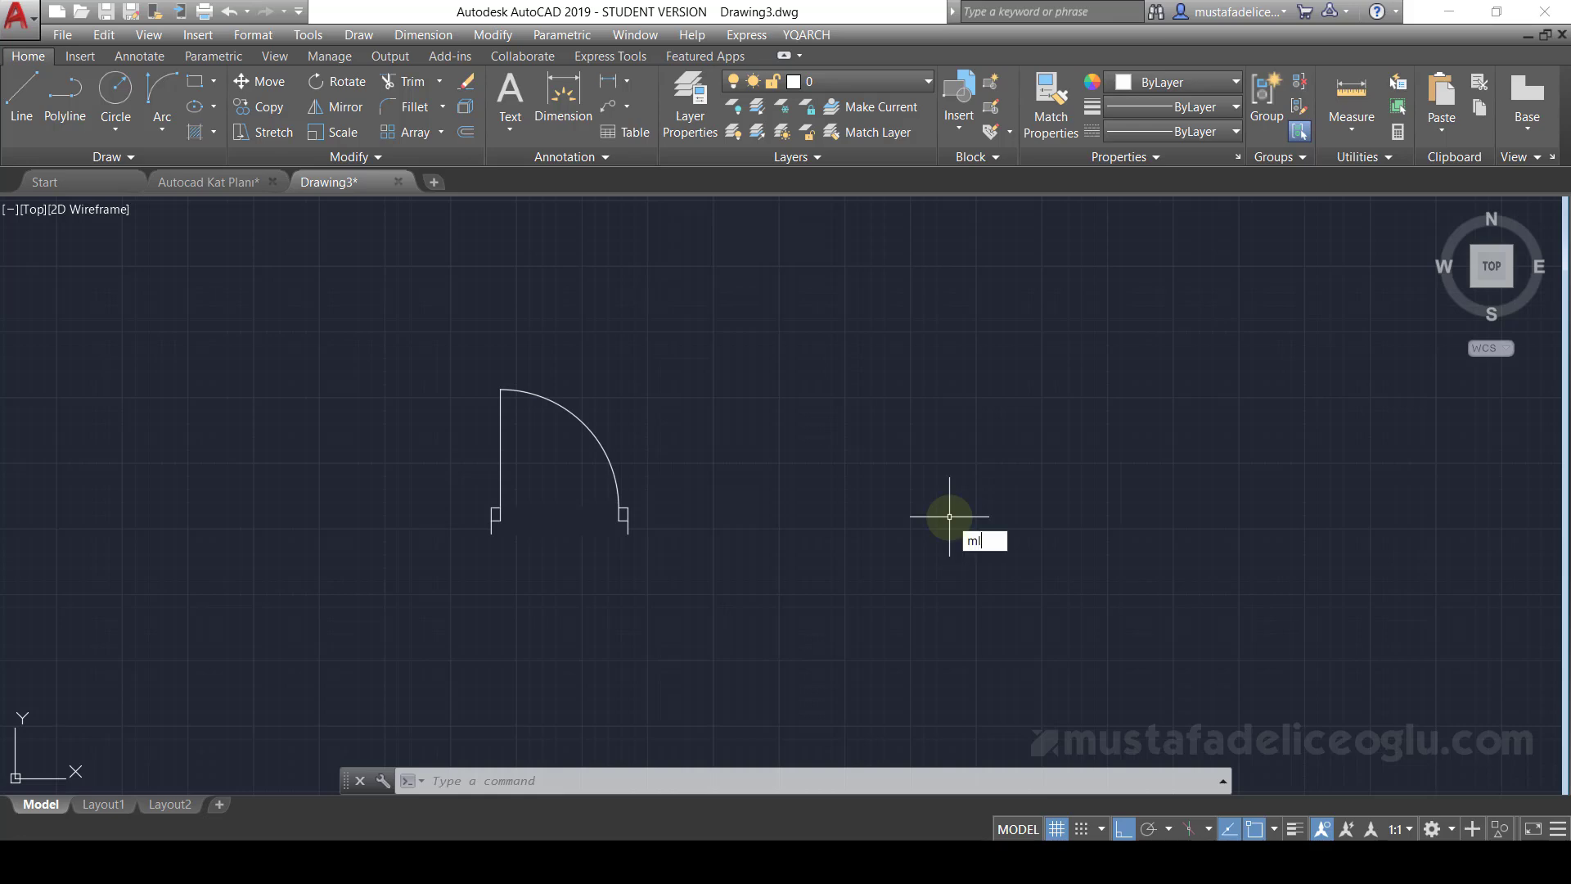
- Draw a horizontal double-line wall with MLINE at scale 20
{"action": "key", "text": "Return"}
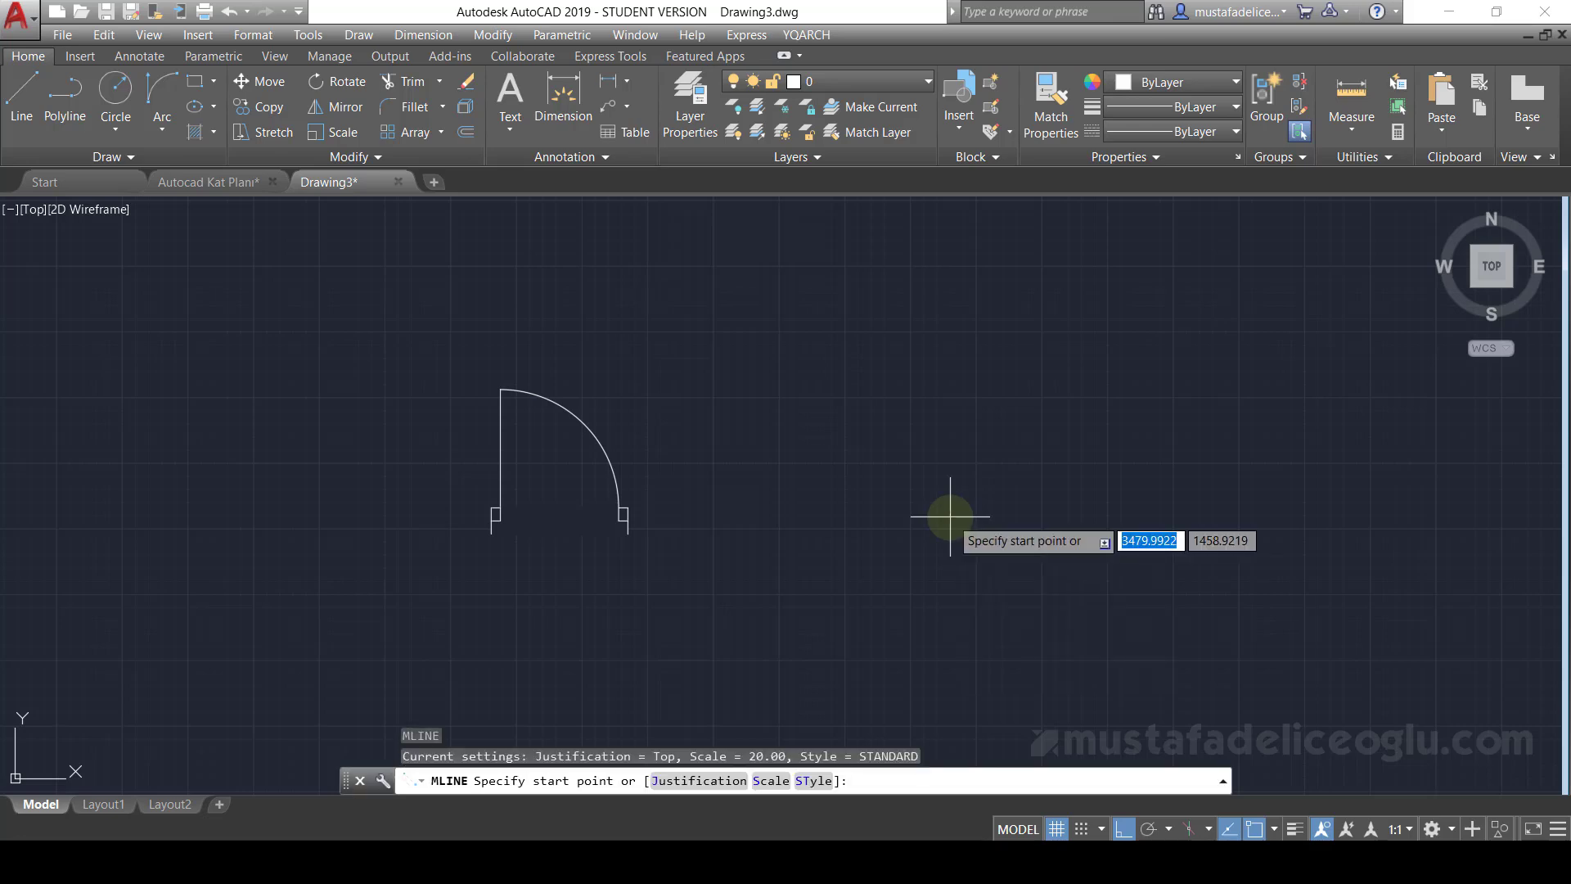
{"action": "left_click", "coordinate": [765, 780]}
{"action": "type", "text": "20"}
{"action": "key", "text": "Return"}
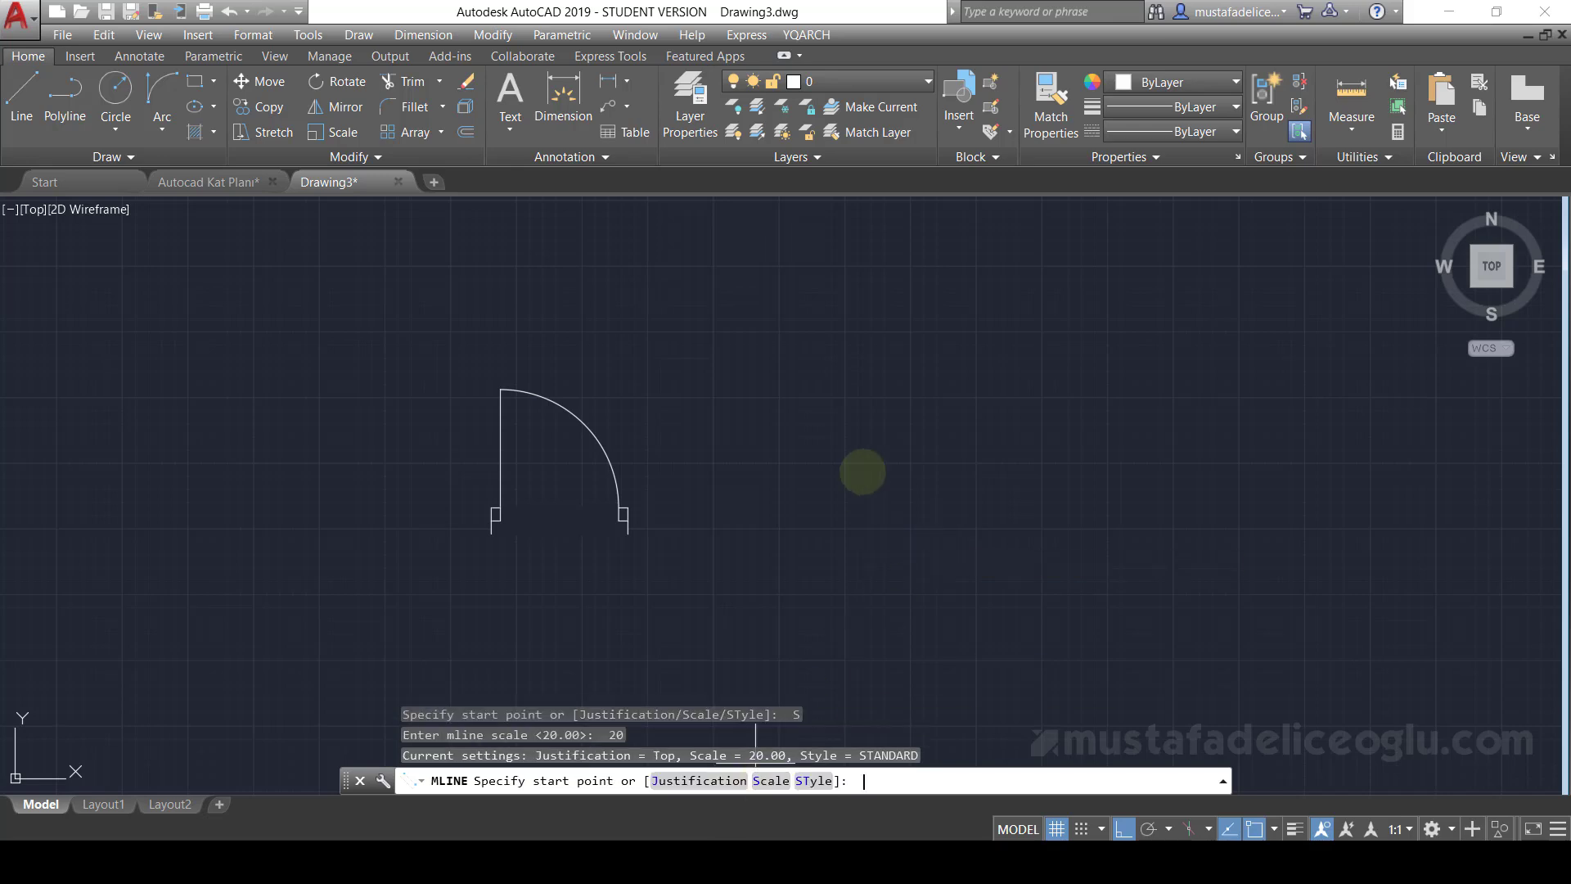
{"action": "left_click", "coordinate": [861, 469]}
{"action": "left_click", "coordinate": [1387, 488]}
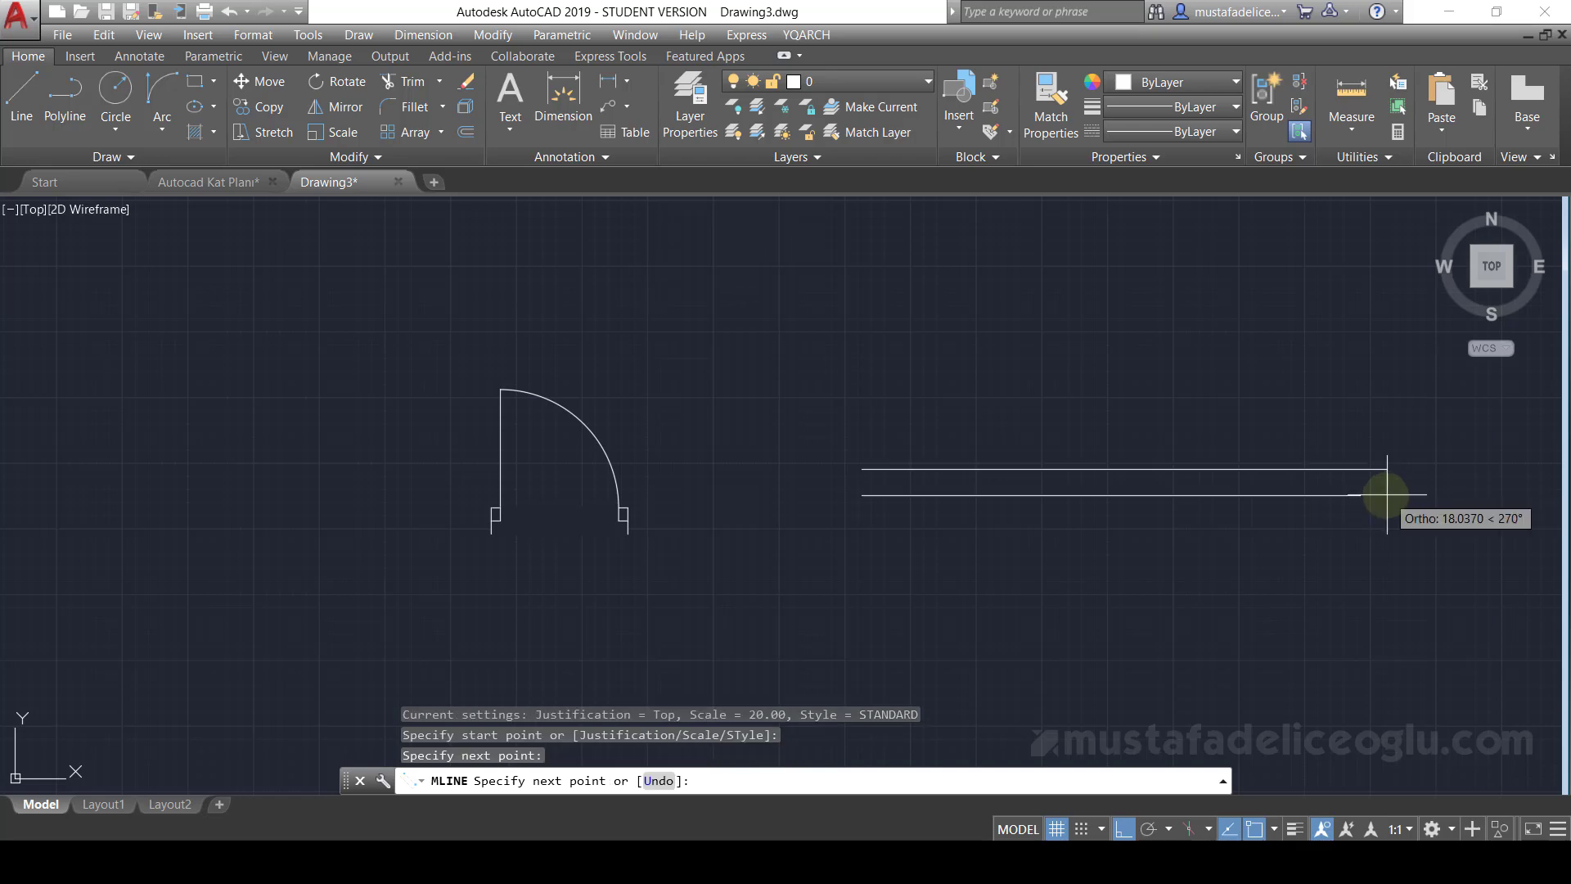
{"action": "middle_click_drag", "start_coordinate": [1385, 491], "coordinate": [1279, 491]}
{"action": "key", "text": "Escape"}
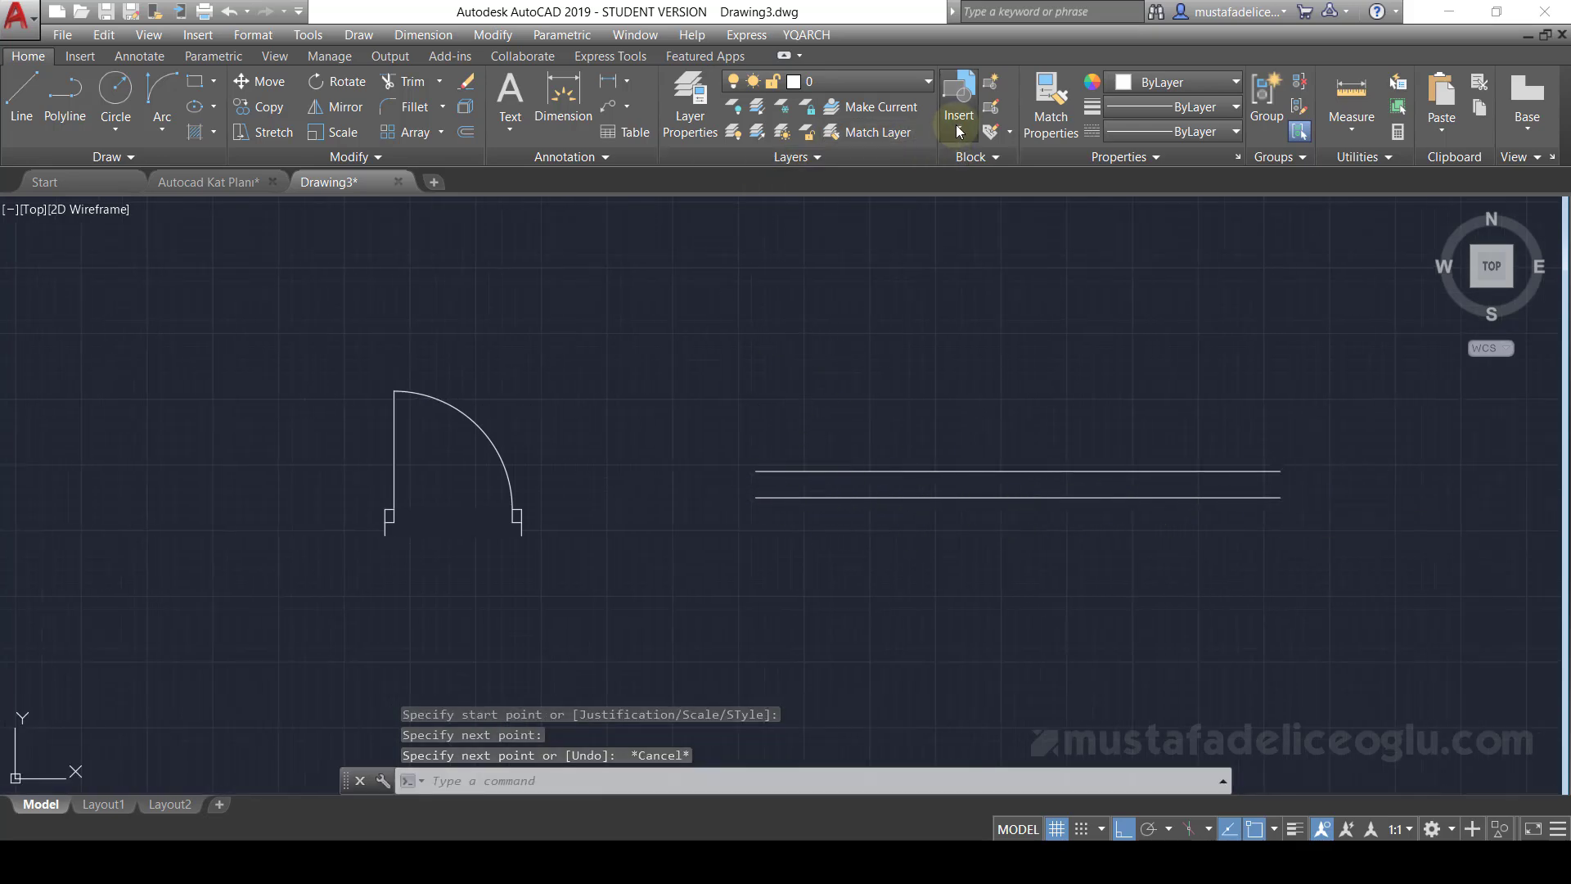
- Insert the kapi door block onto the new wall
{"action": "left_click", "coordinate": [959, 131]}
{"action": "left_click", "coordinate": [1004, 194]}
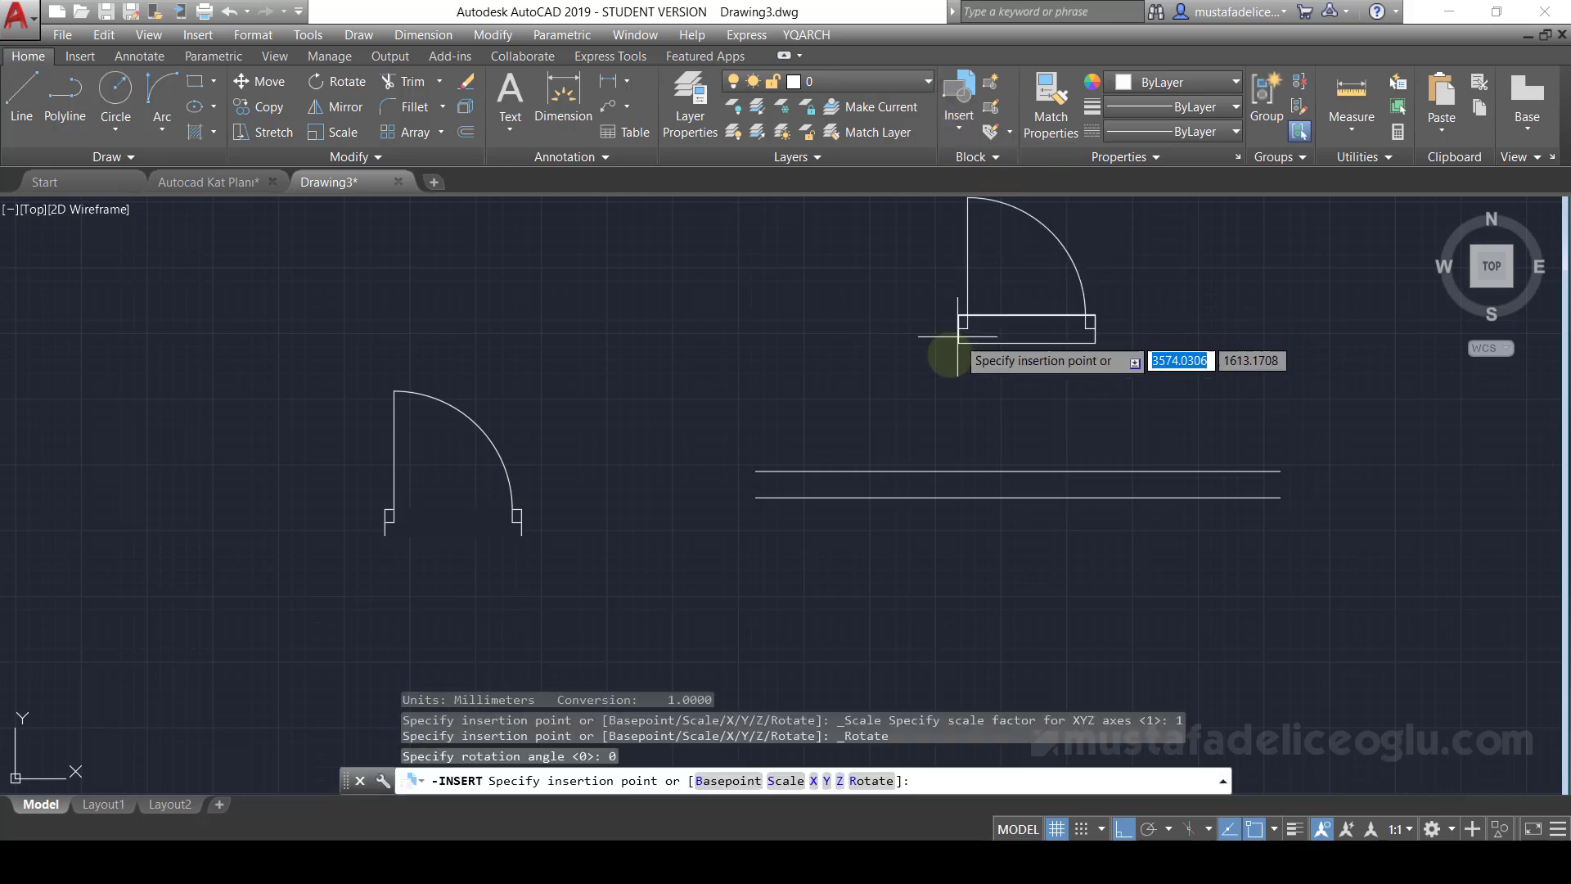
{"action": "left_click", "coordinate": [925, 472]}
{"action": "key", "text": "Escape"}
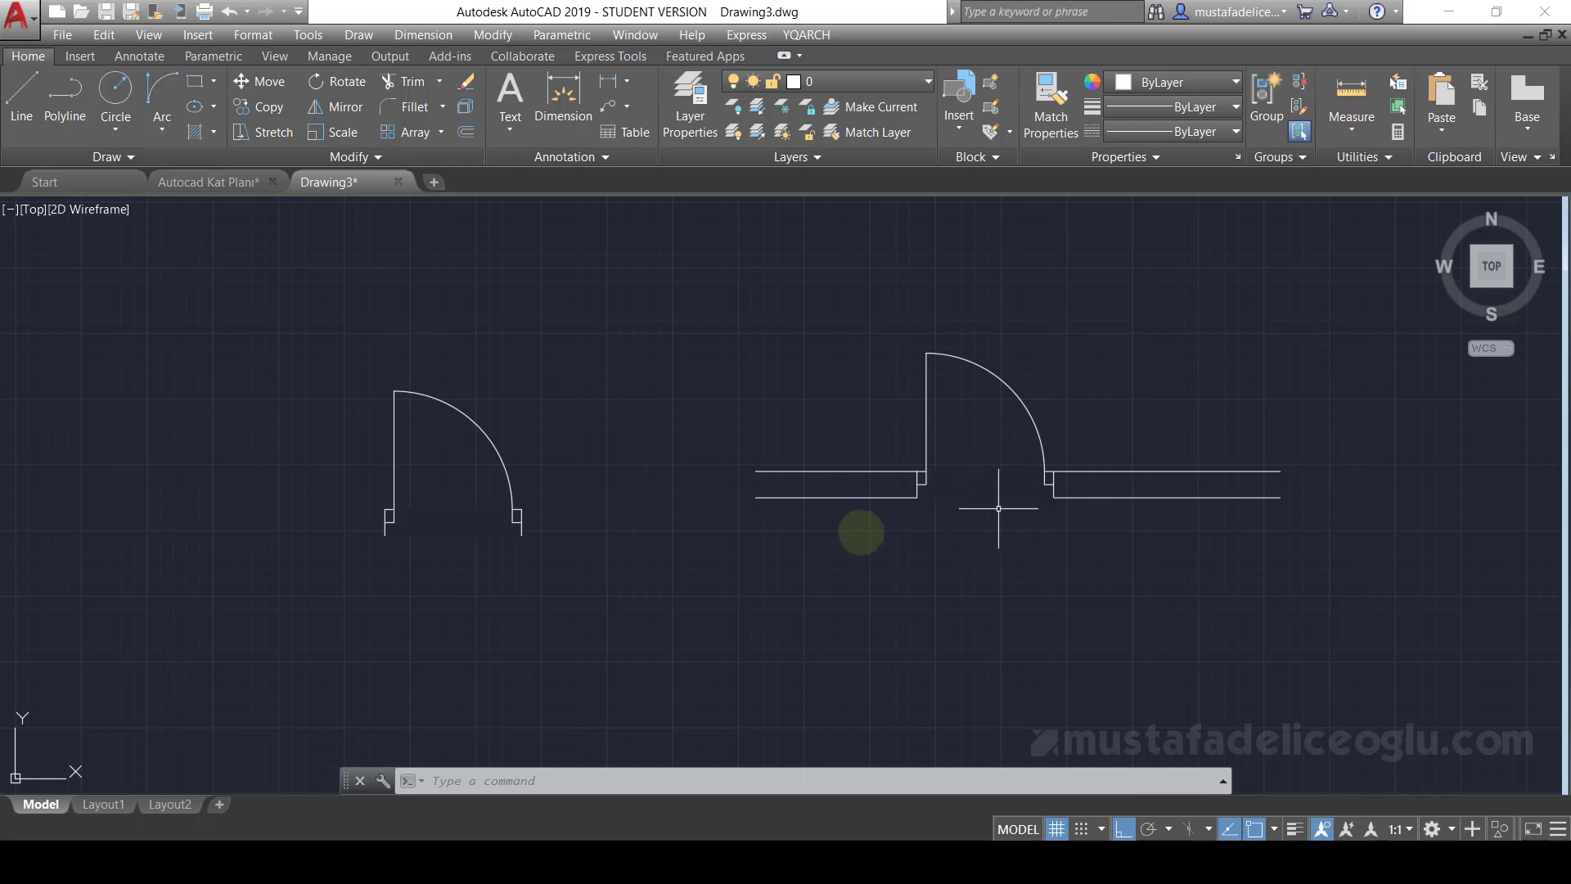
- Move the inserted door by its base grip further right along the wall
{"action": "scroll", "coordinate": [904, 456], "scroll_direction": "up", "scroll_amount": 2}
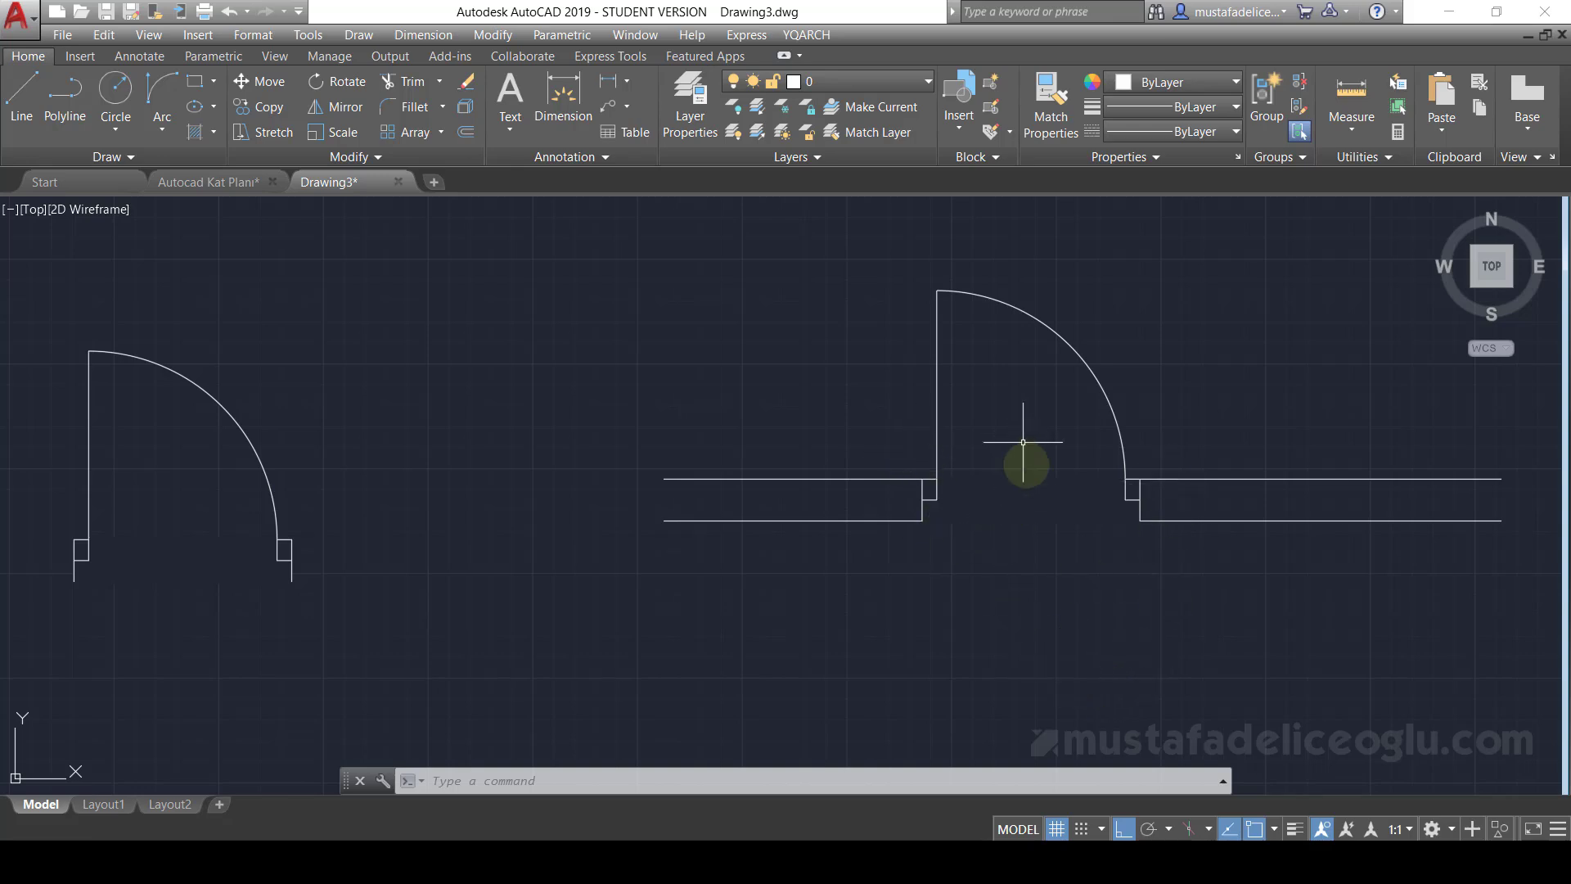
{"action": "scroll", "coordinate": [1037, 507], "scroll_direction": "down", "scroll_amount": 2}
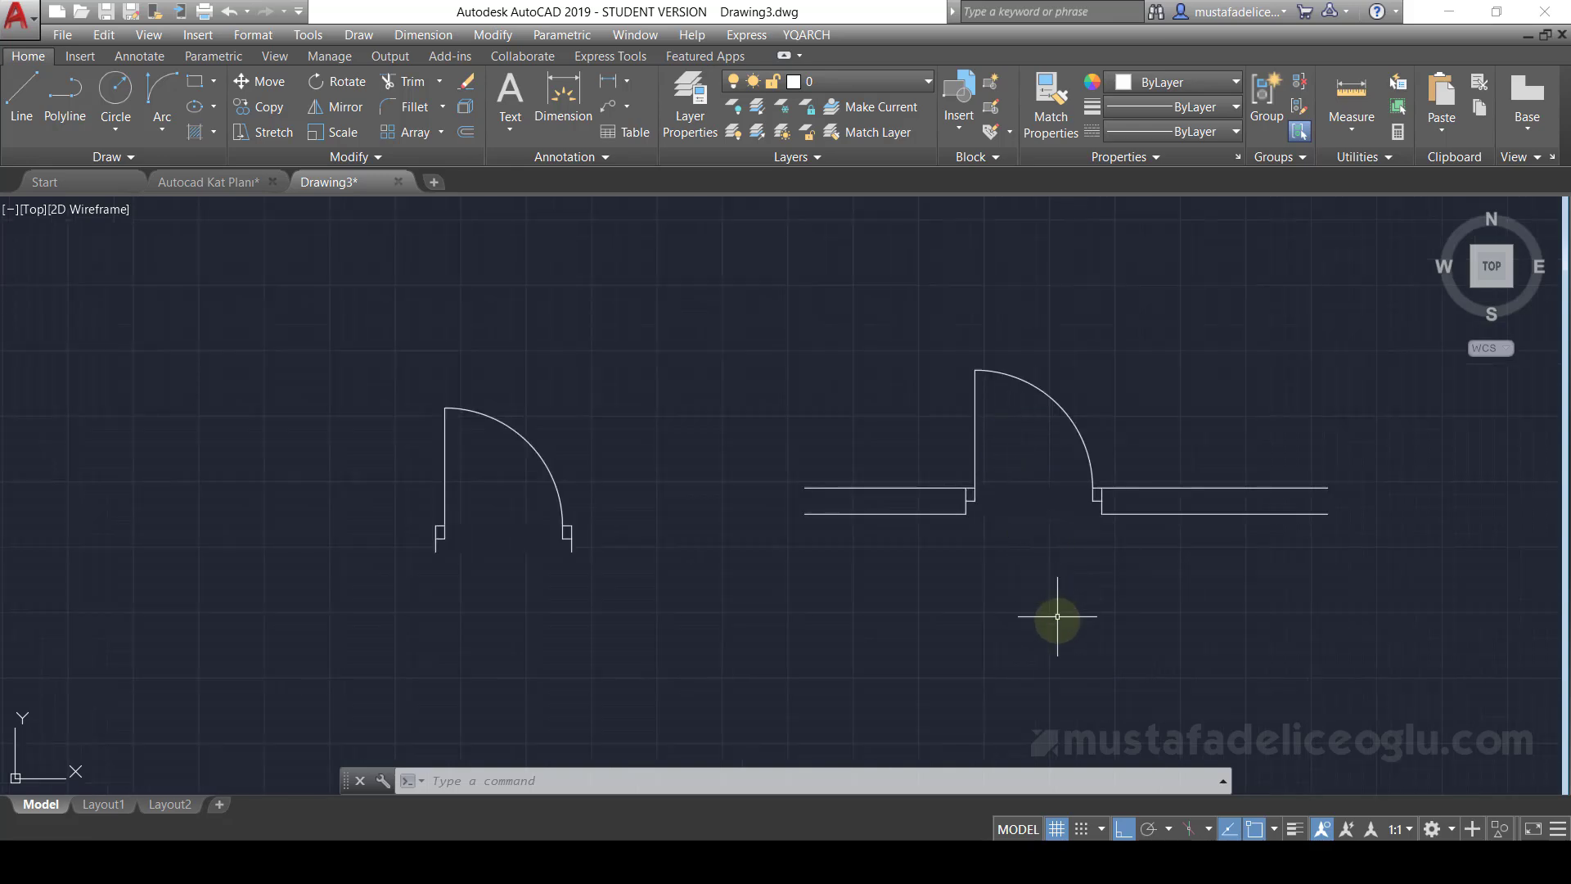
{"action": "left_click", "coordinate": [1073, 357]}
{"action": "left_click", "coordinate": [1012, 411]}
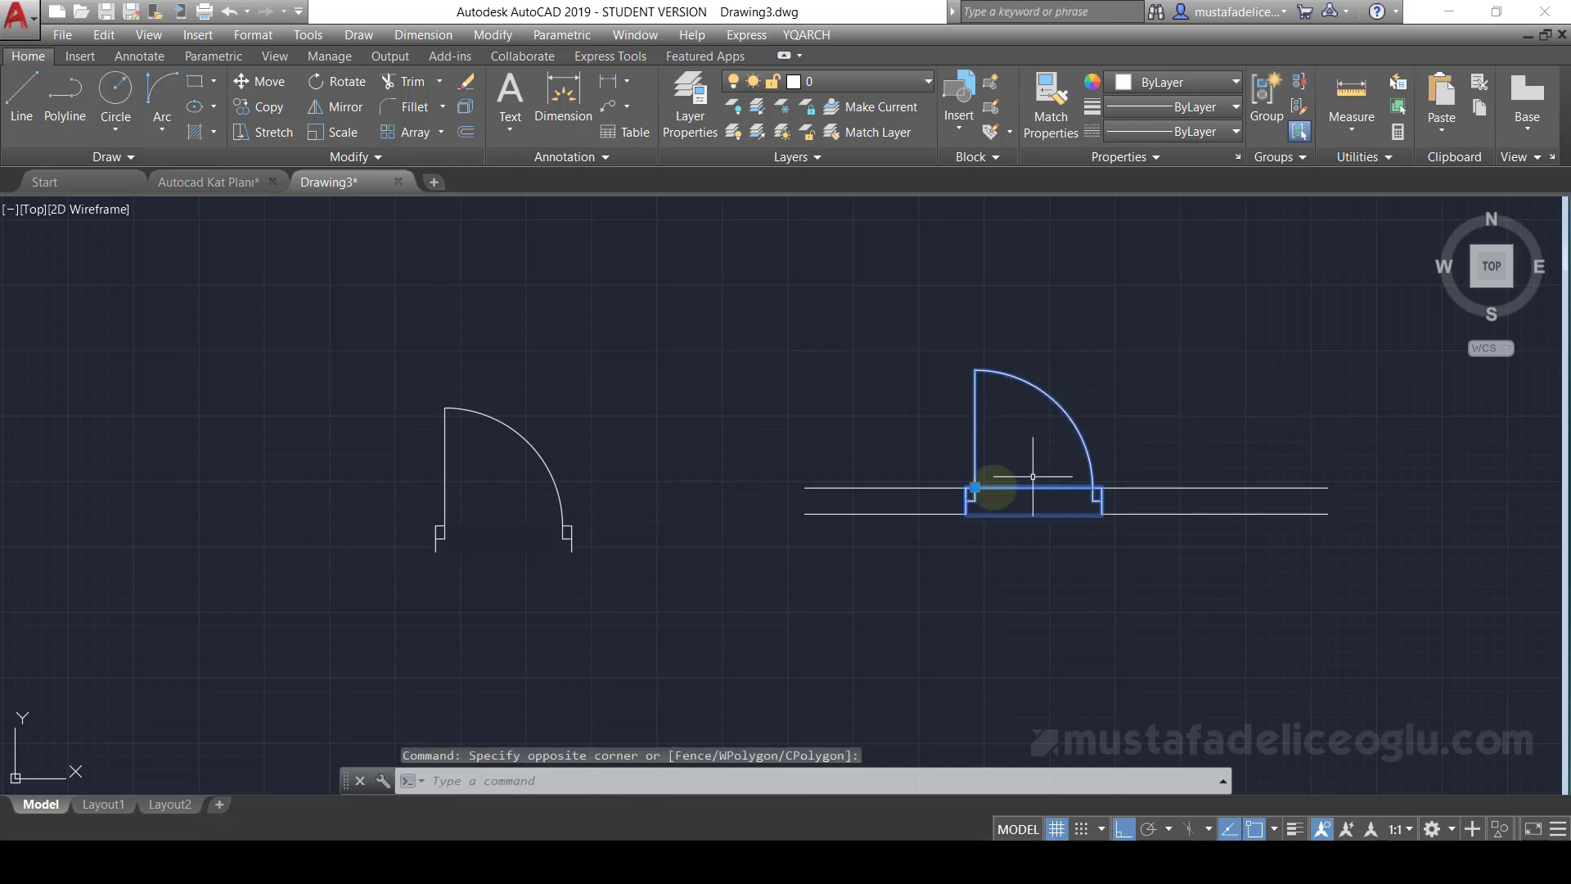
{"action": "left_click", "coordinate": [974, 489]}
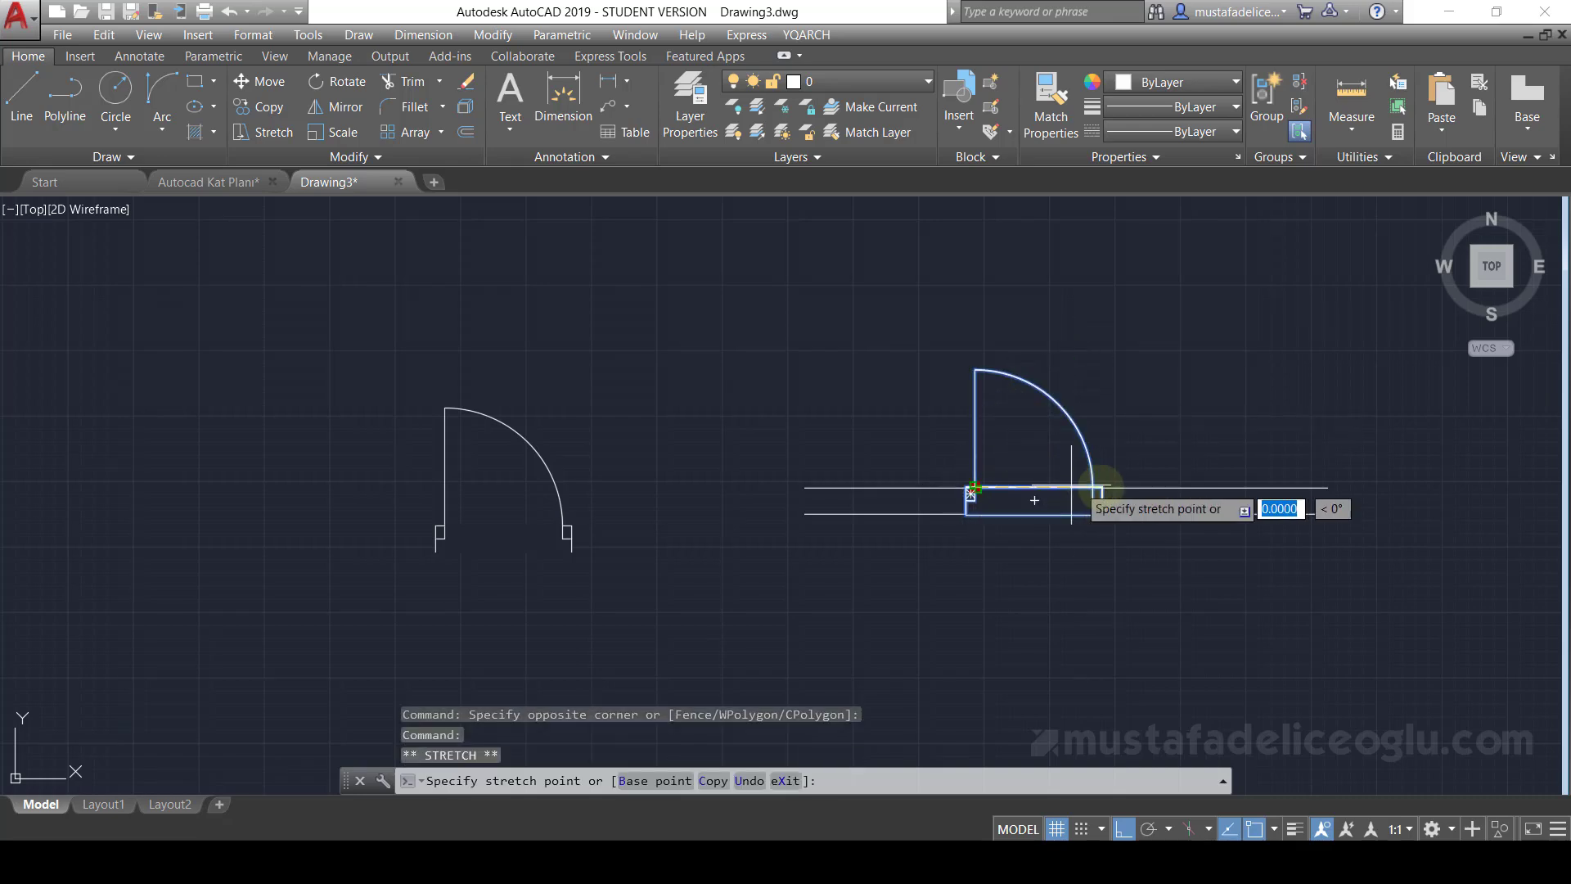
{"action": "left_click", "coordinate": [1135, 489]}
{"action": "key", "text": "Escape"}
{"action": "key", "text": "Escape"}
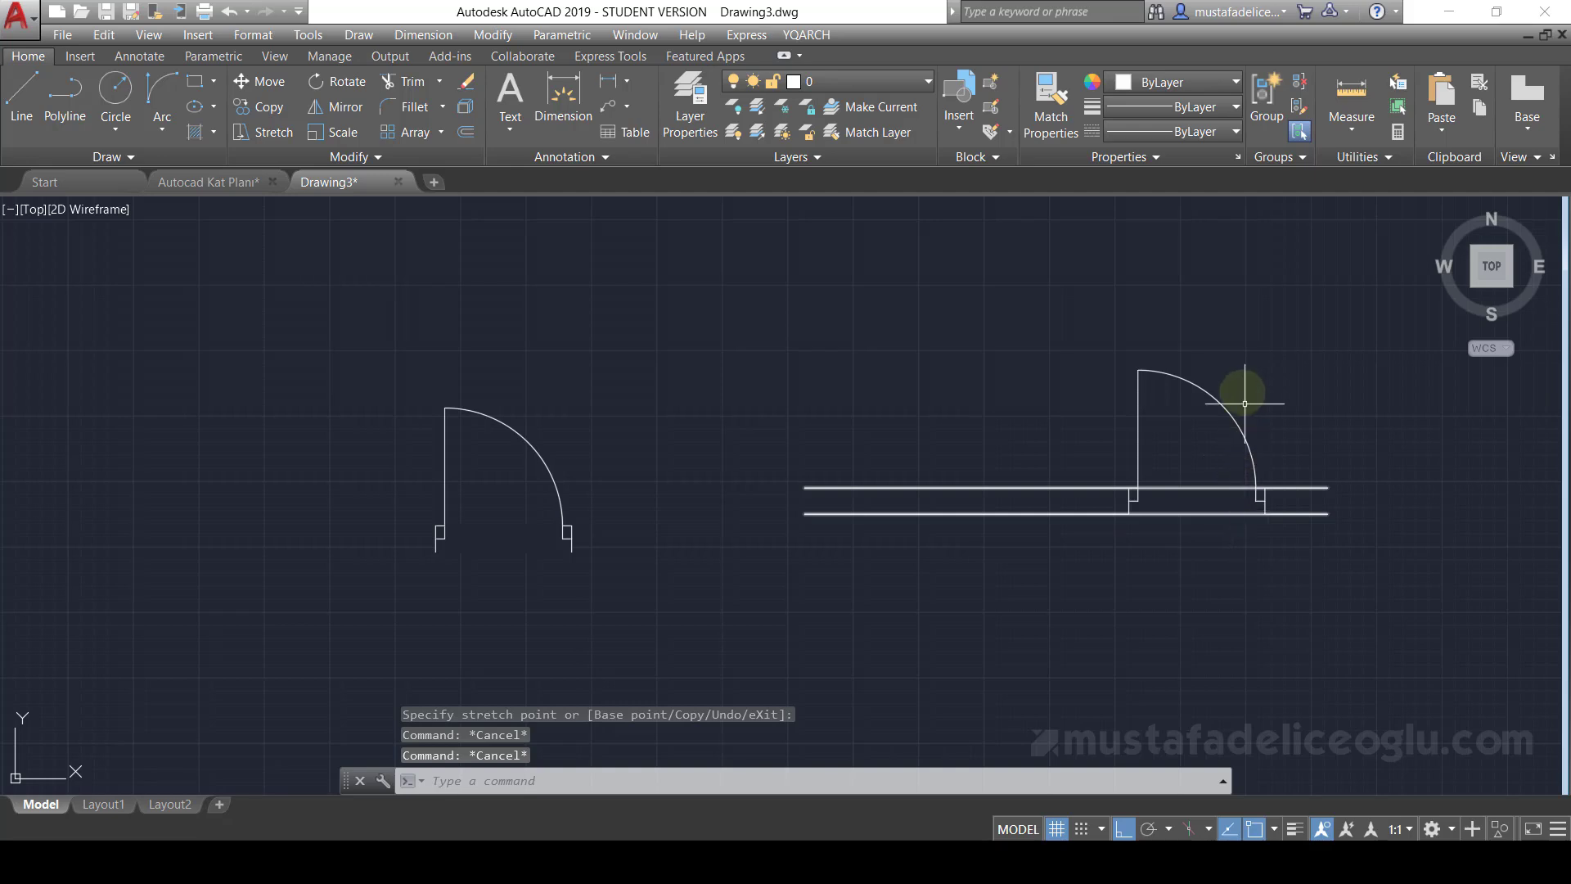
- Move the door back to a point further left along the wall
{"action": "left_click", "coordinate": [1248, 397]}
{"action": "left_click", "coordinate": [1137, 488]}
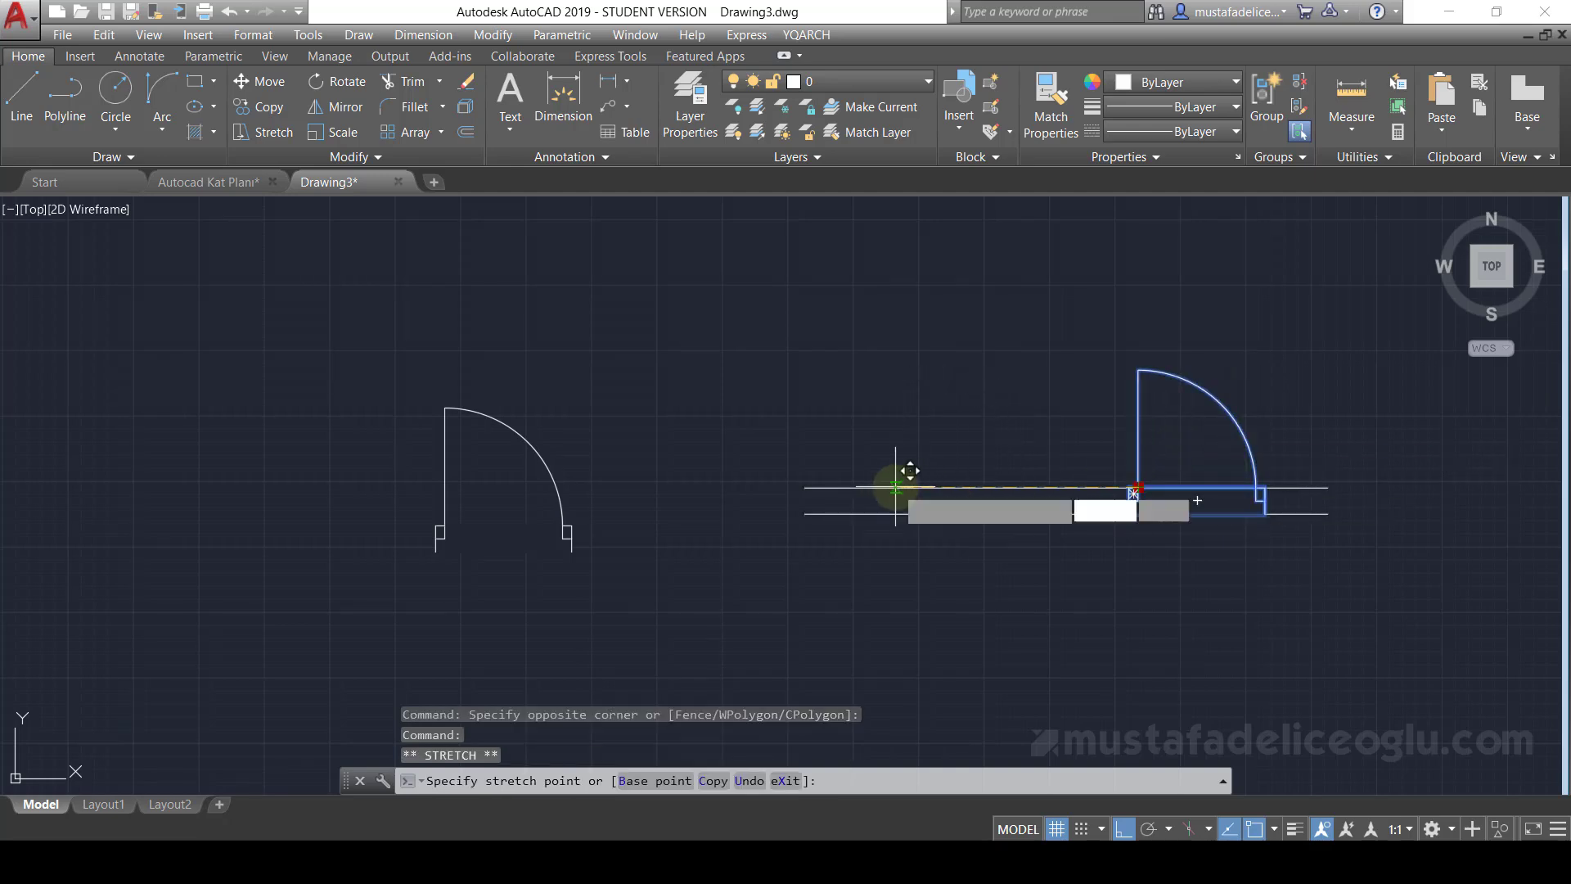
{"action": "left_click", "coordinate": [875, 489]}
{"action": "key", "text": "Escape"}
{"action": "key", "text": "Escape"}
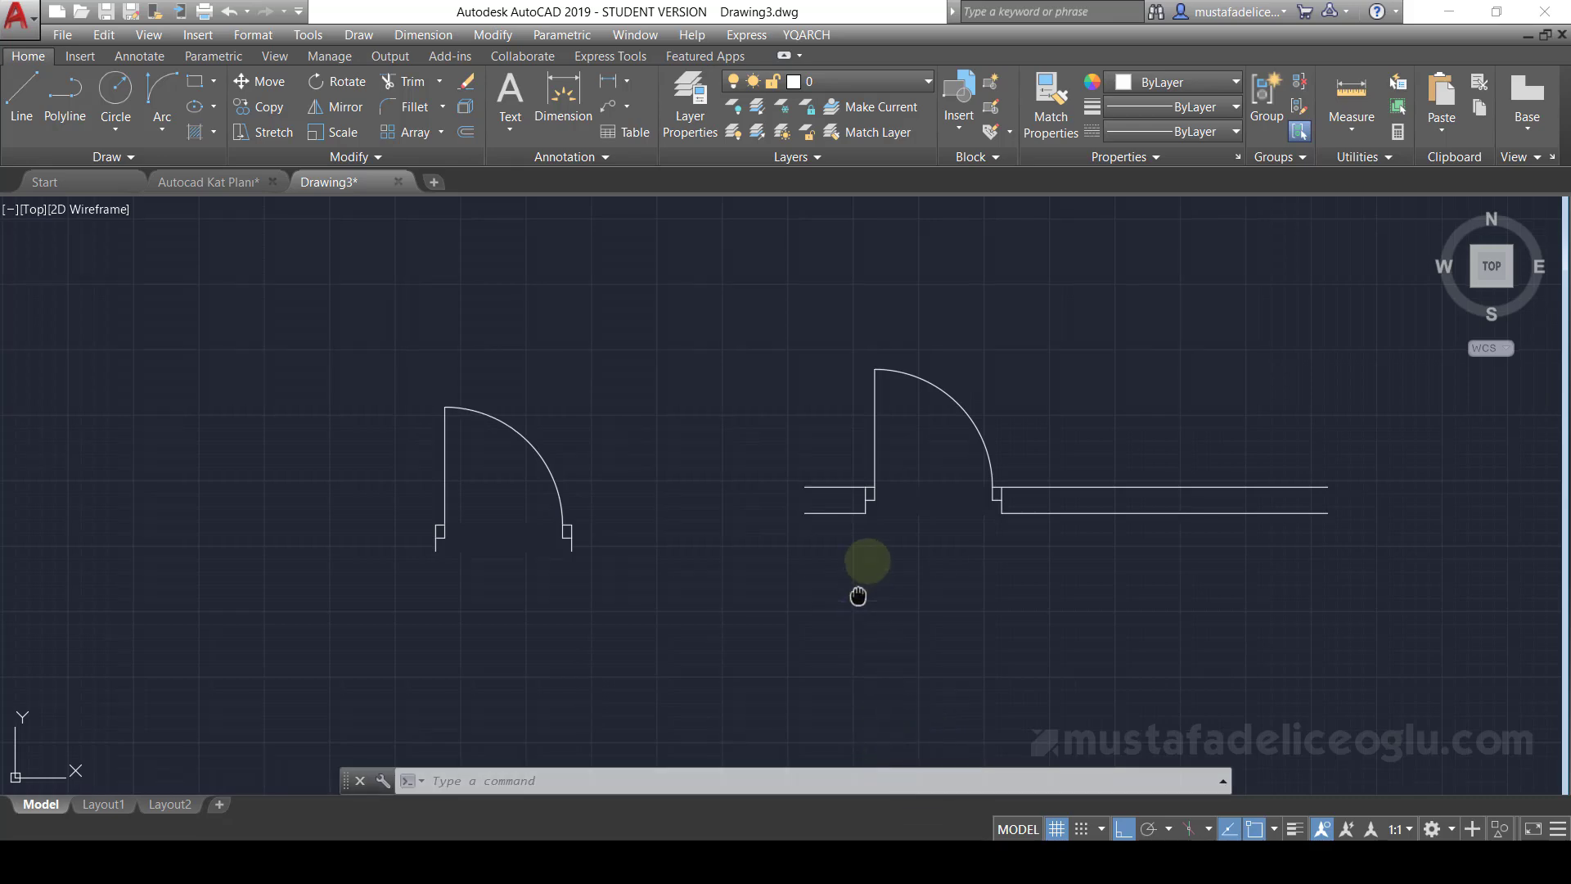
{"action": "middle_click_drag", "start_coordinate": [855, 593], "coordinate": [868, 541]}
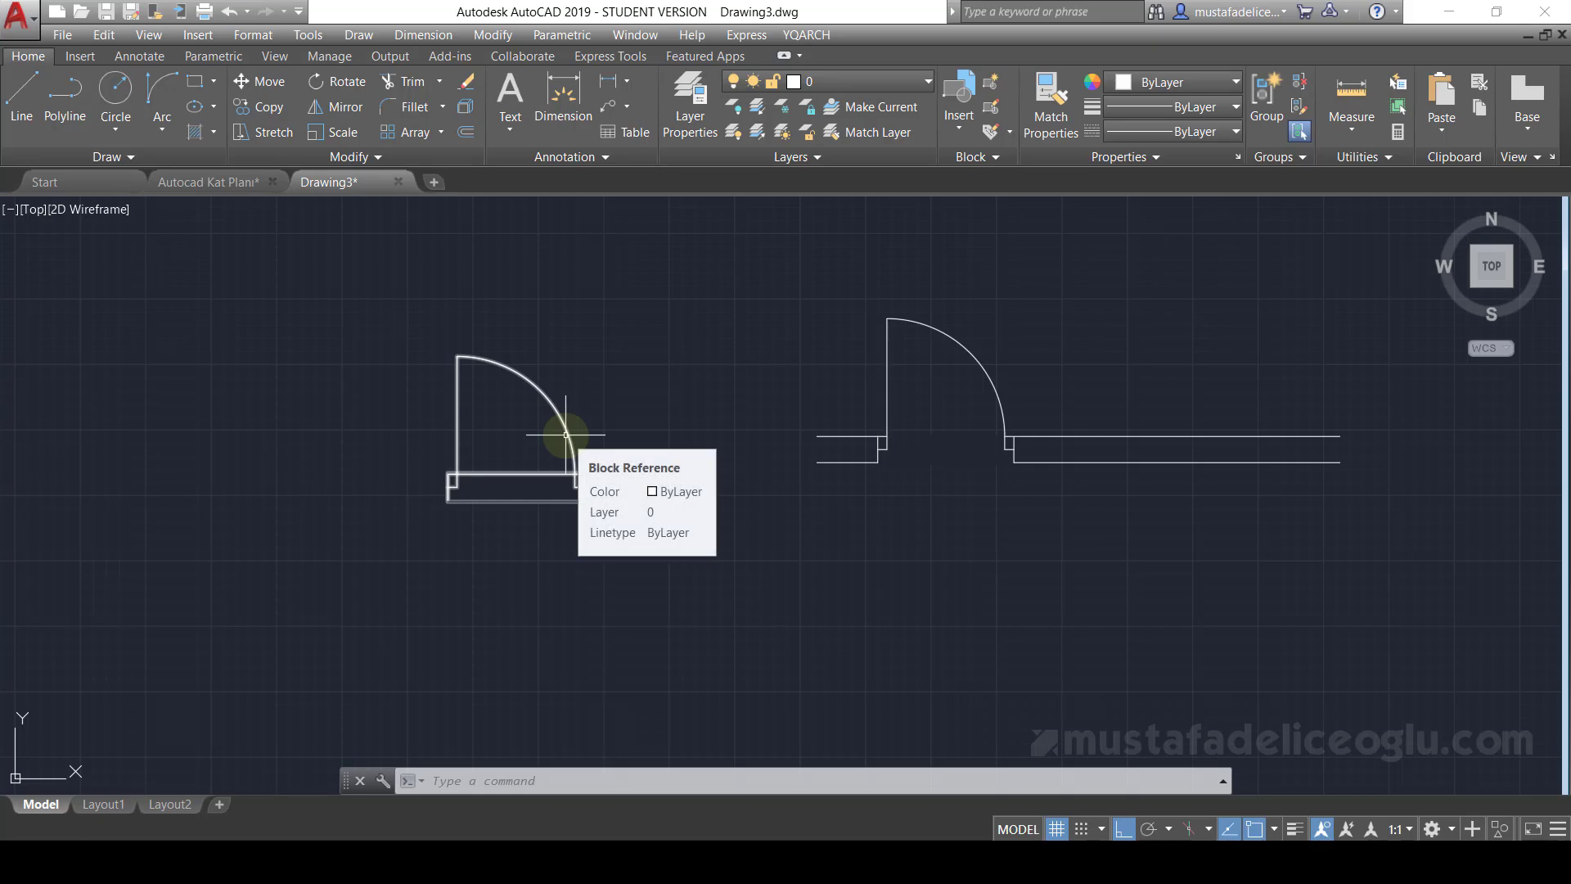
- Open the kapi block definition in the Block Editor from the inserted door
{"action": "double_click", "coordinate": [566, 435]}
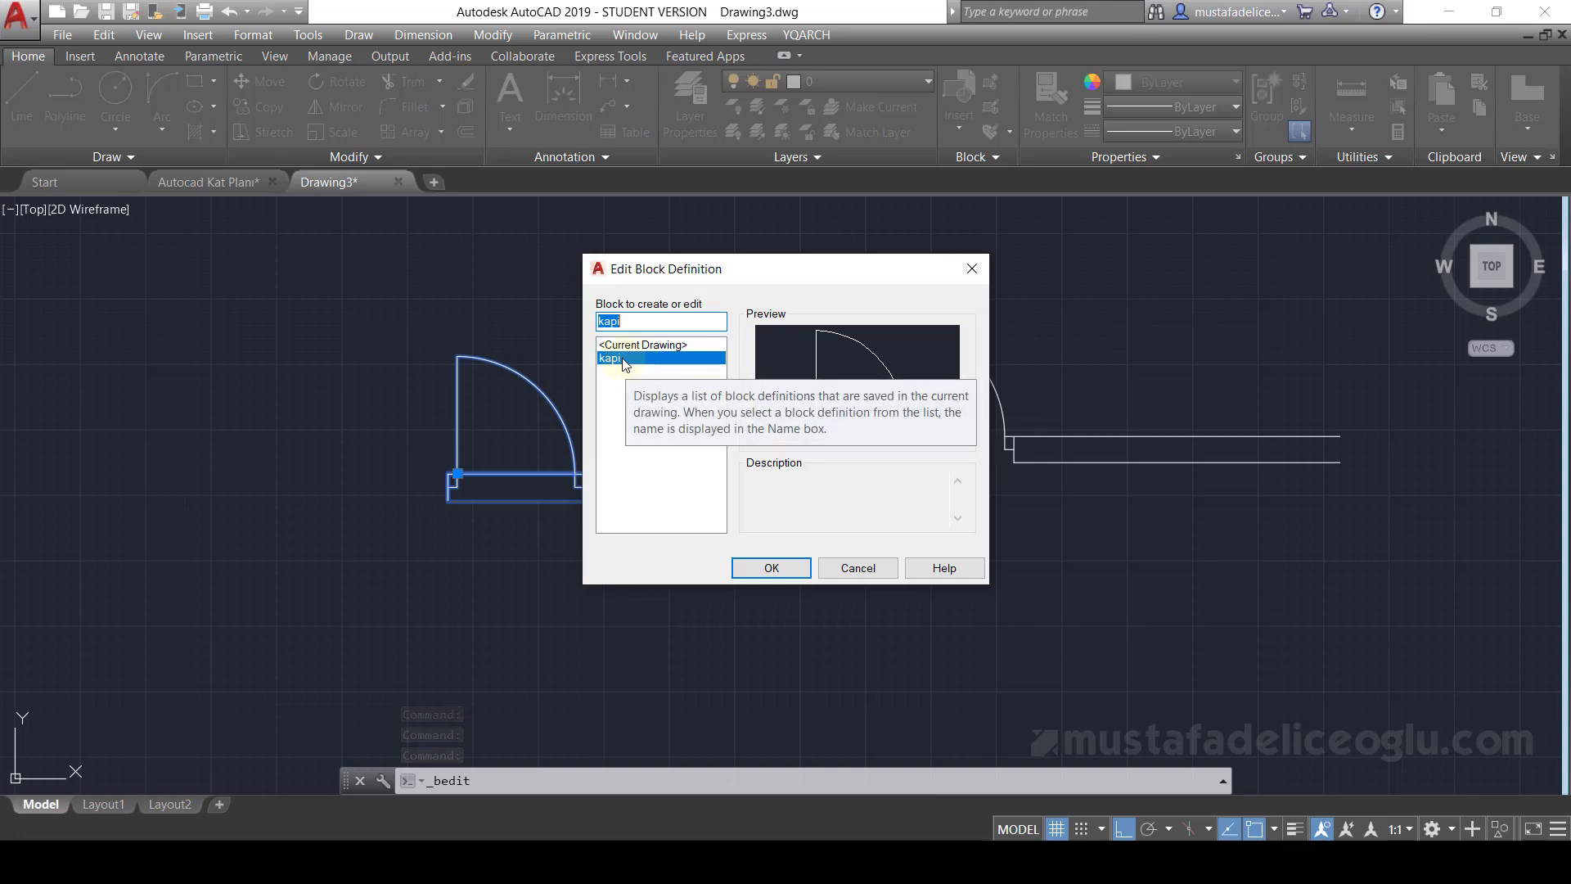
{"action": "double_click", "coordinate": [623, 362]}
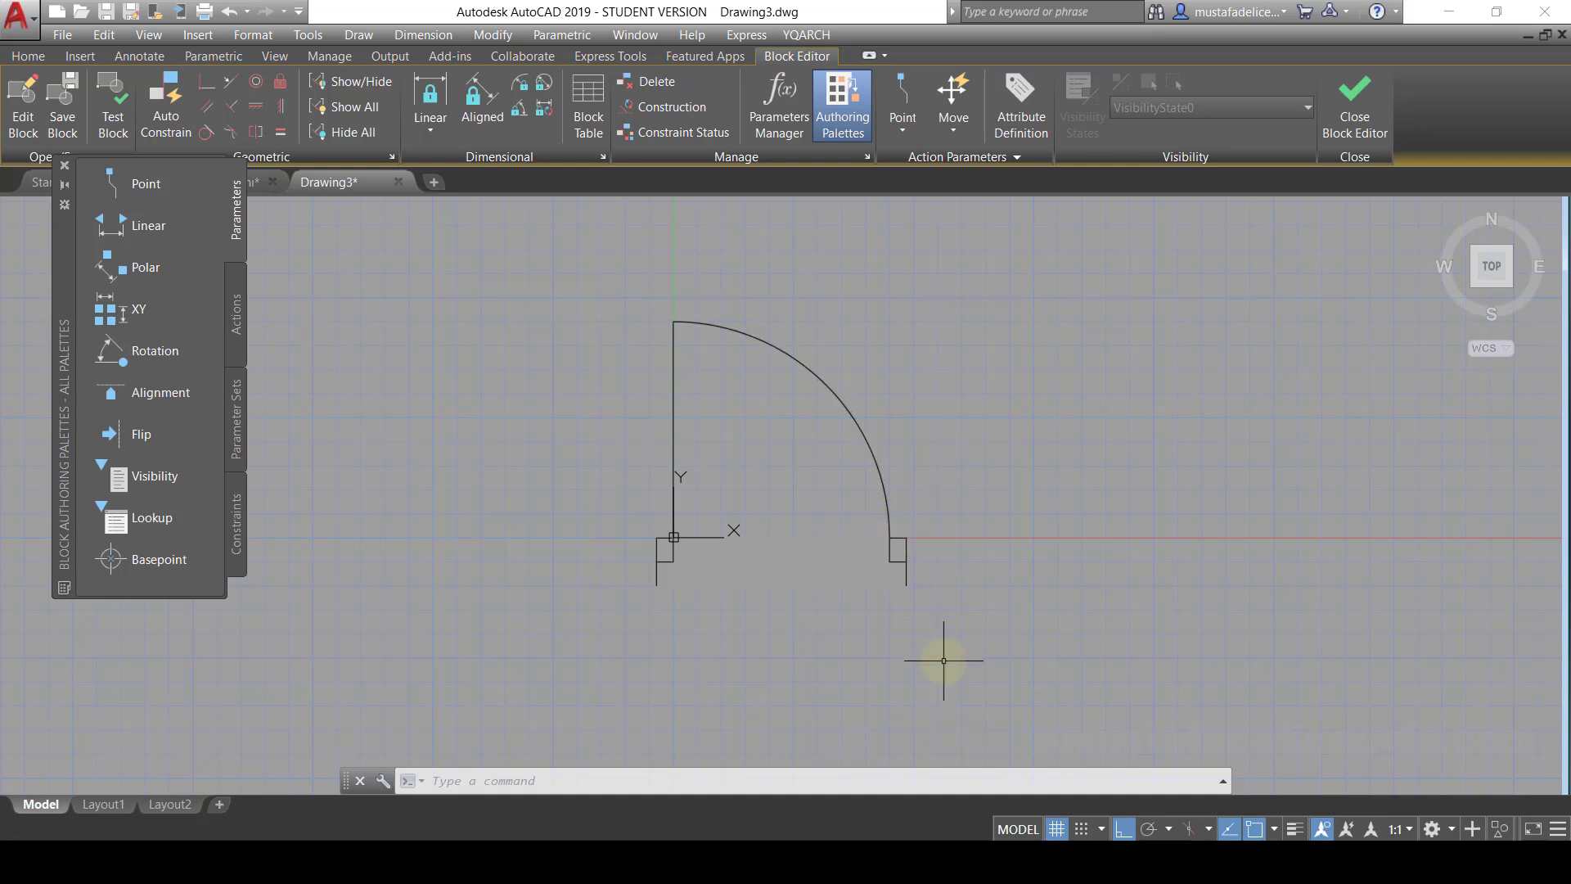
{"action": "scroll", "coordinate": [897, 572], "scroll_direction": "up", "scroll_amount": 2}
{"action": "scroll", "coordinate": [883, 517], "scroll_direction": "down", "scroll_amount": 2}
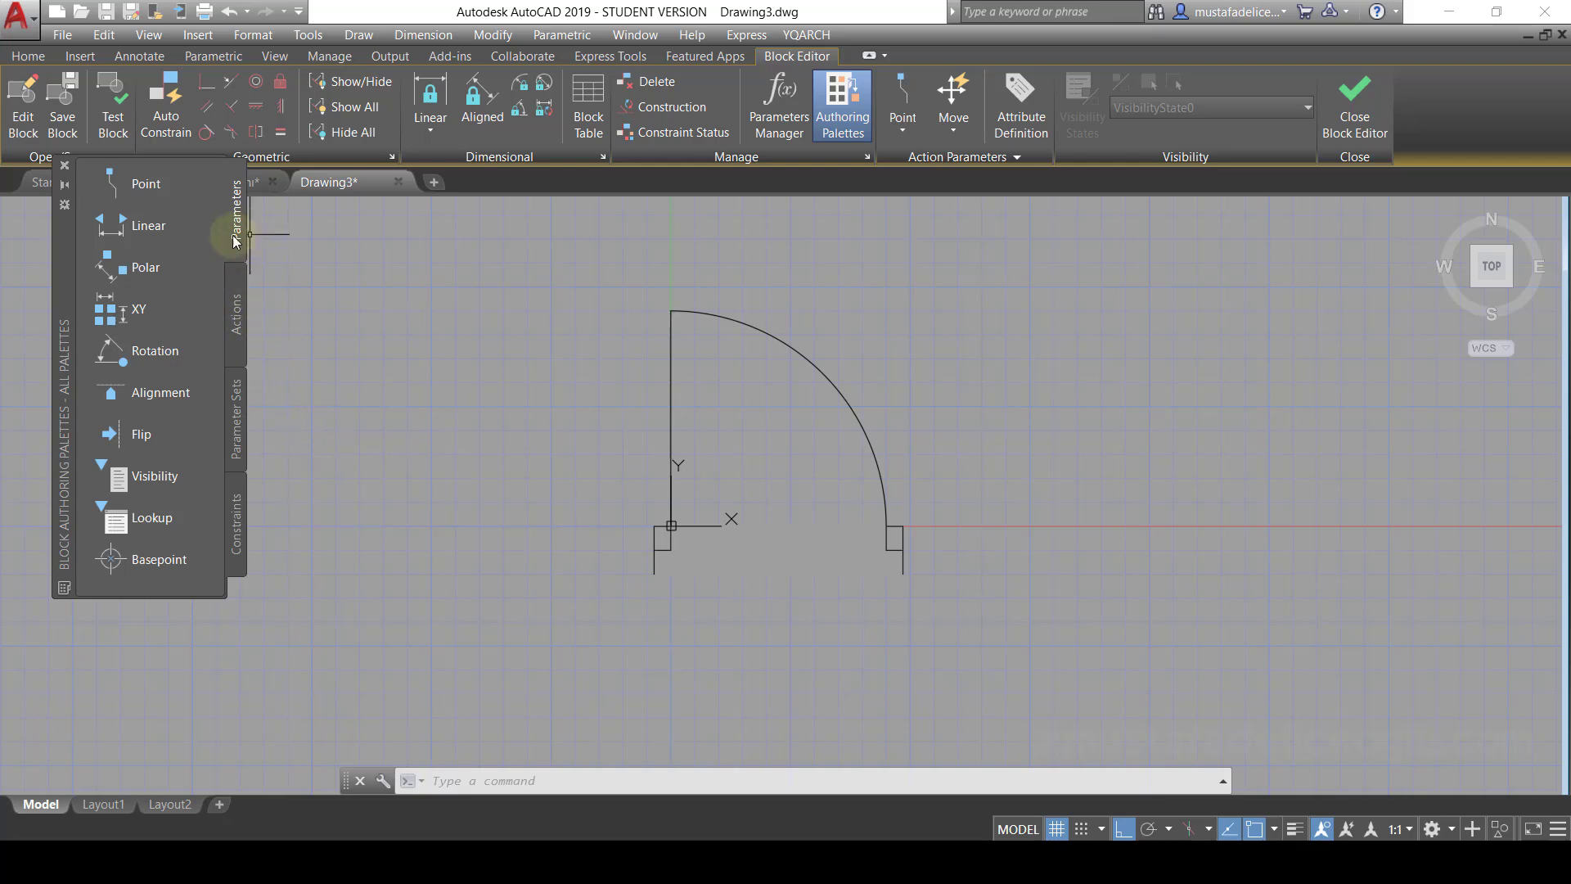
- Add linear parameter Distance1 from the hinge corner to the arc end, labelled below
{"action": "left_click", "coordinate": [149, 227]}
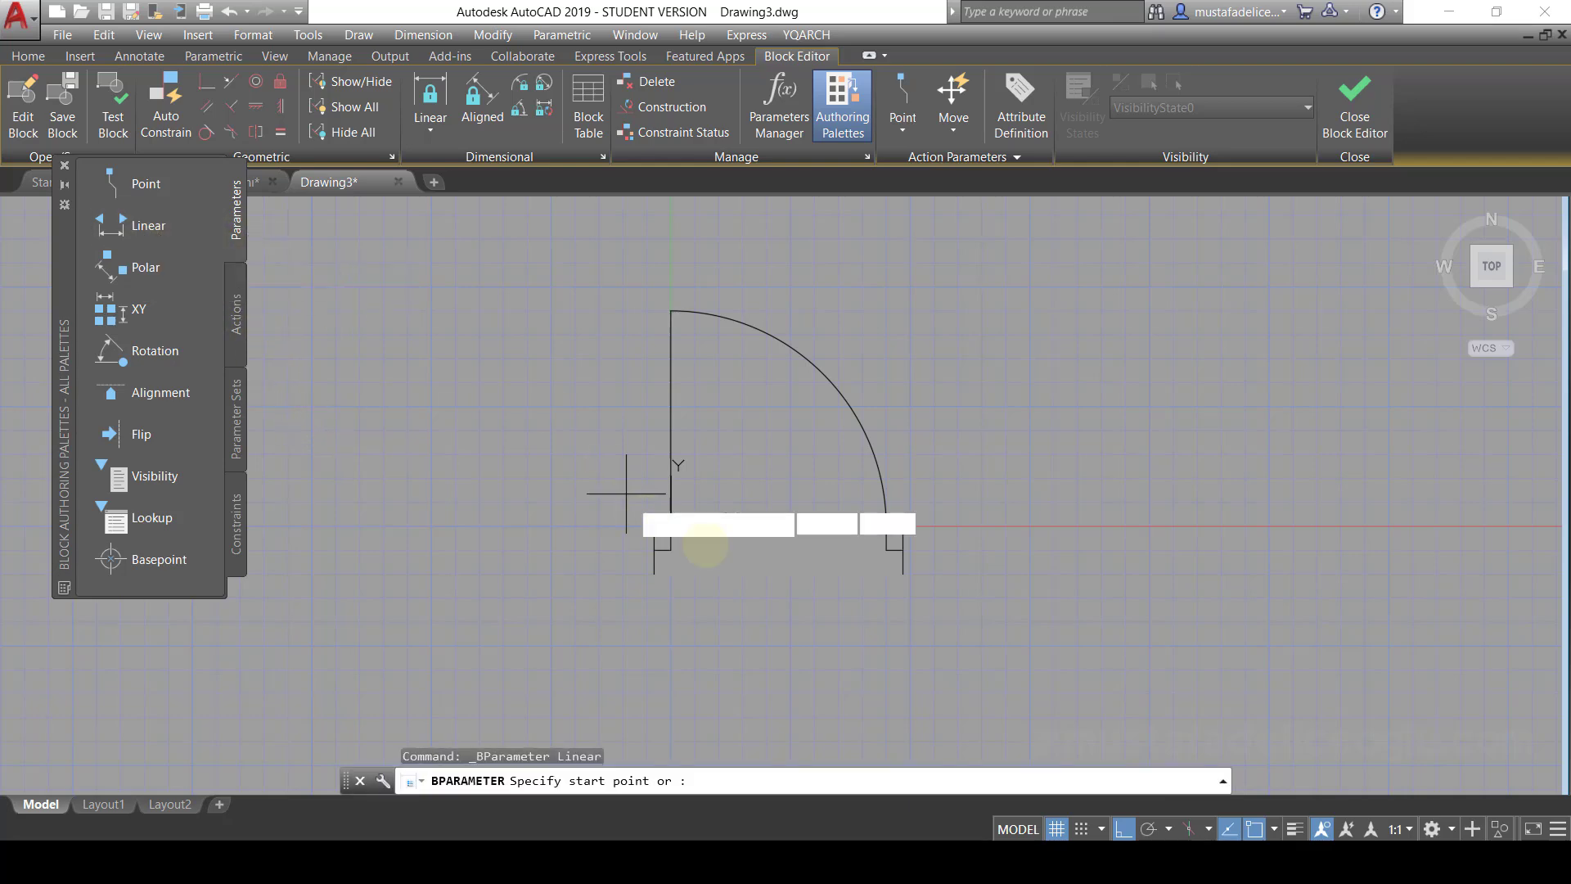
{"action": "scroll", "coordinate": [729, 546], "scroll_direction": "up", "scroll_amount": 2}
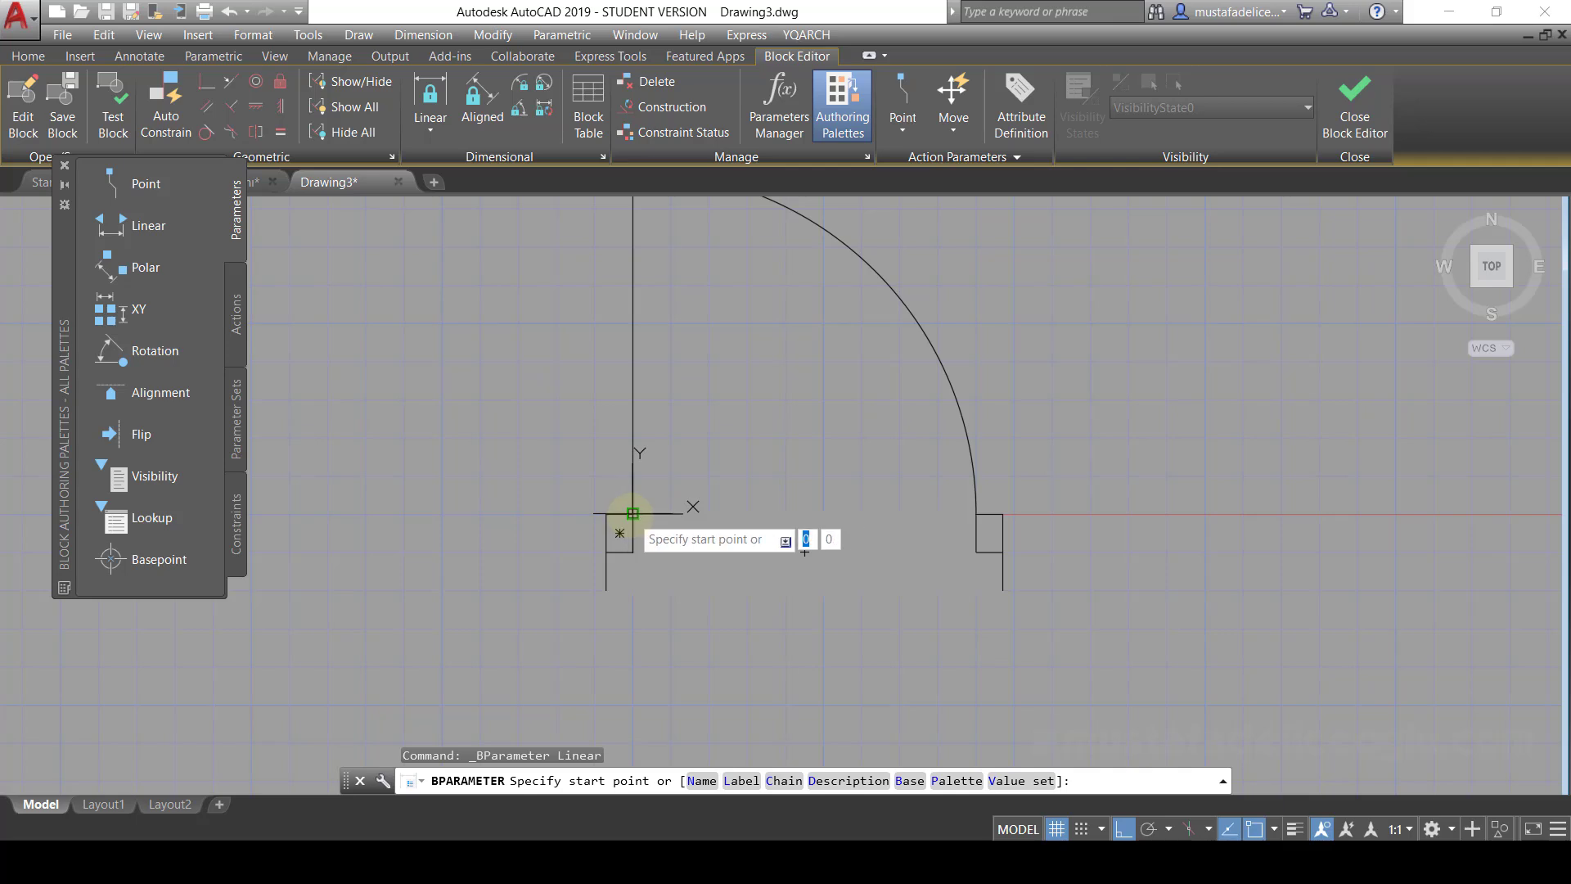
{"action": "left_click", "coordinate": [633, 514]}
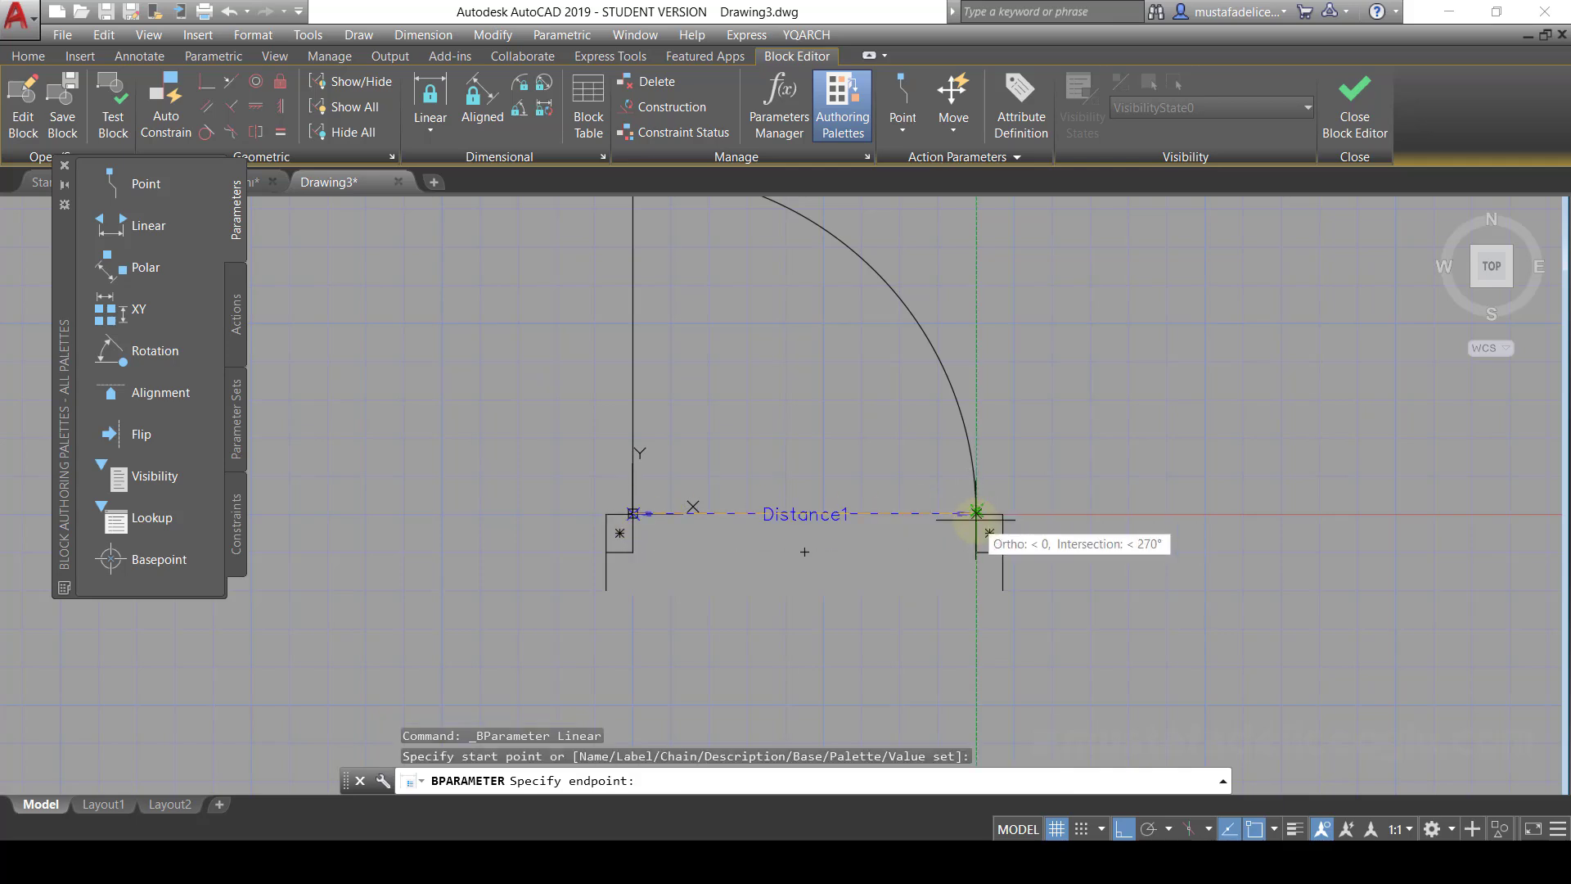
{"action": "left_click", "coordinate": [976, 512]}
{"action": "left_click", "coordinate": [913, 606]}
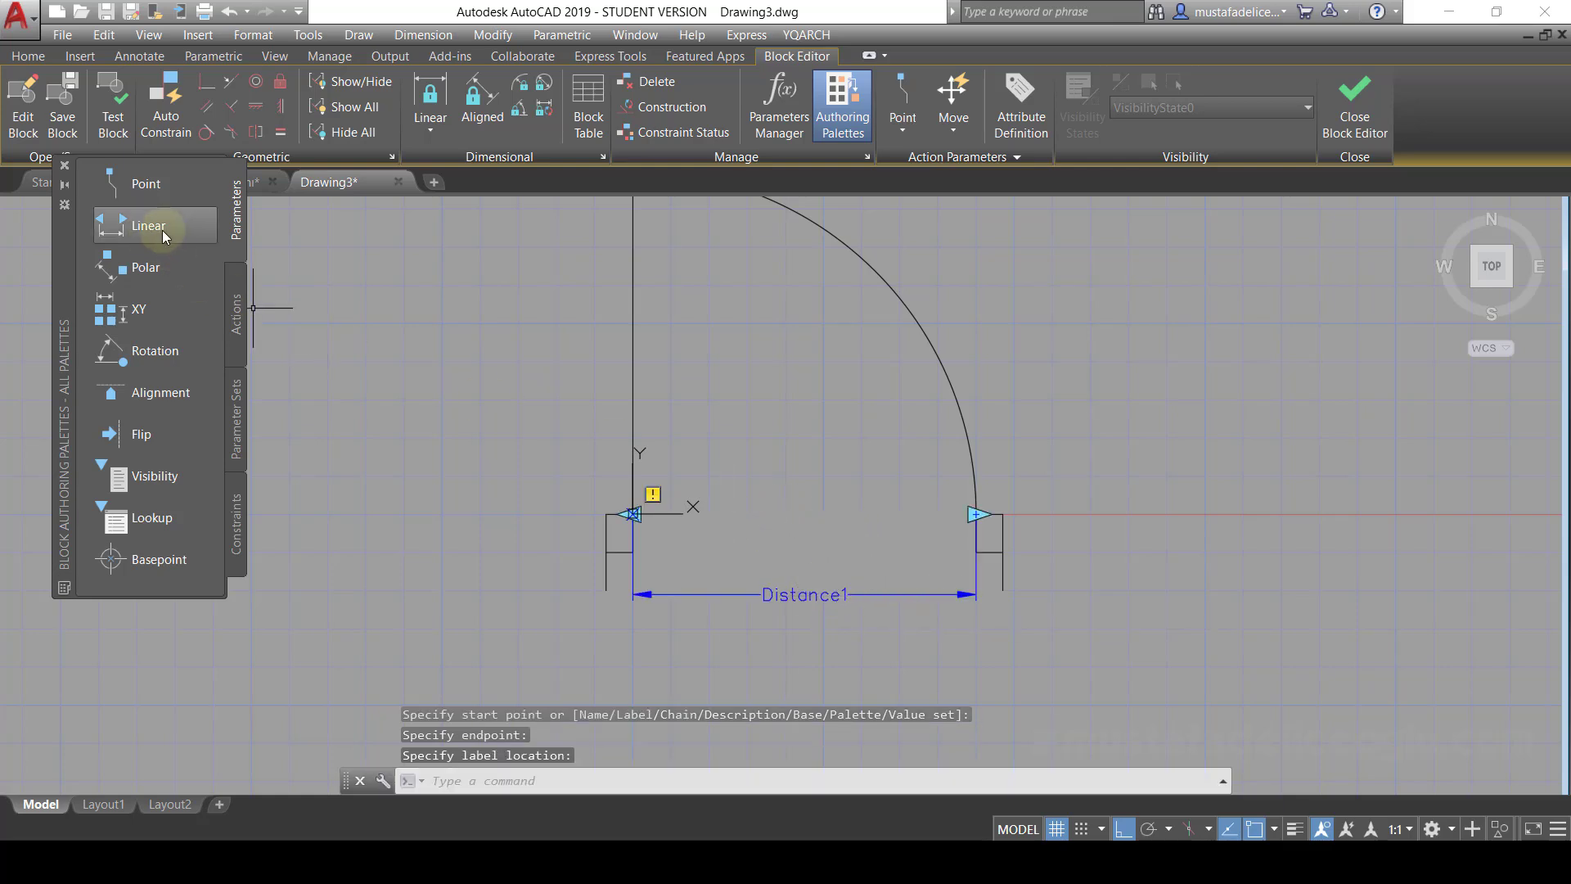
{"action": "left_click", "coordinate": [145, 267]}
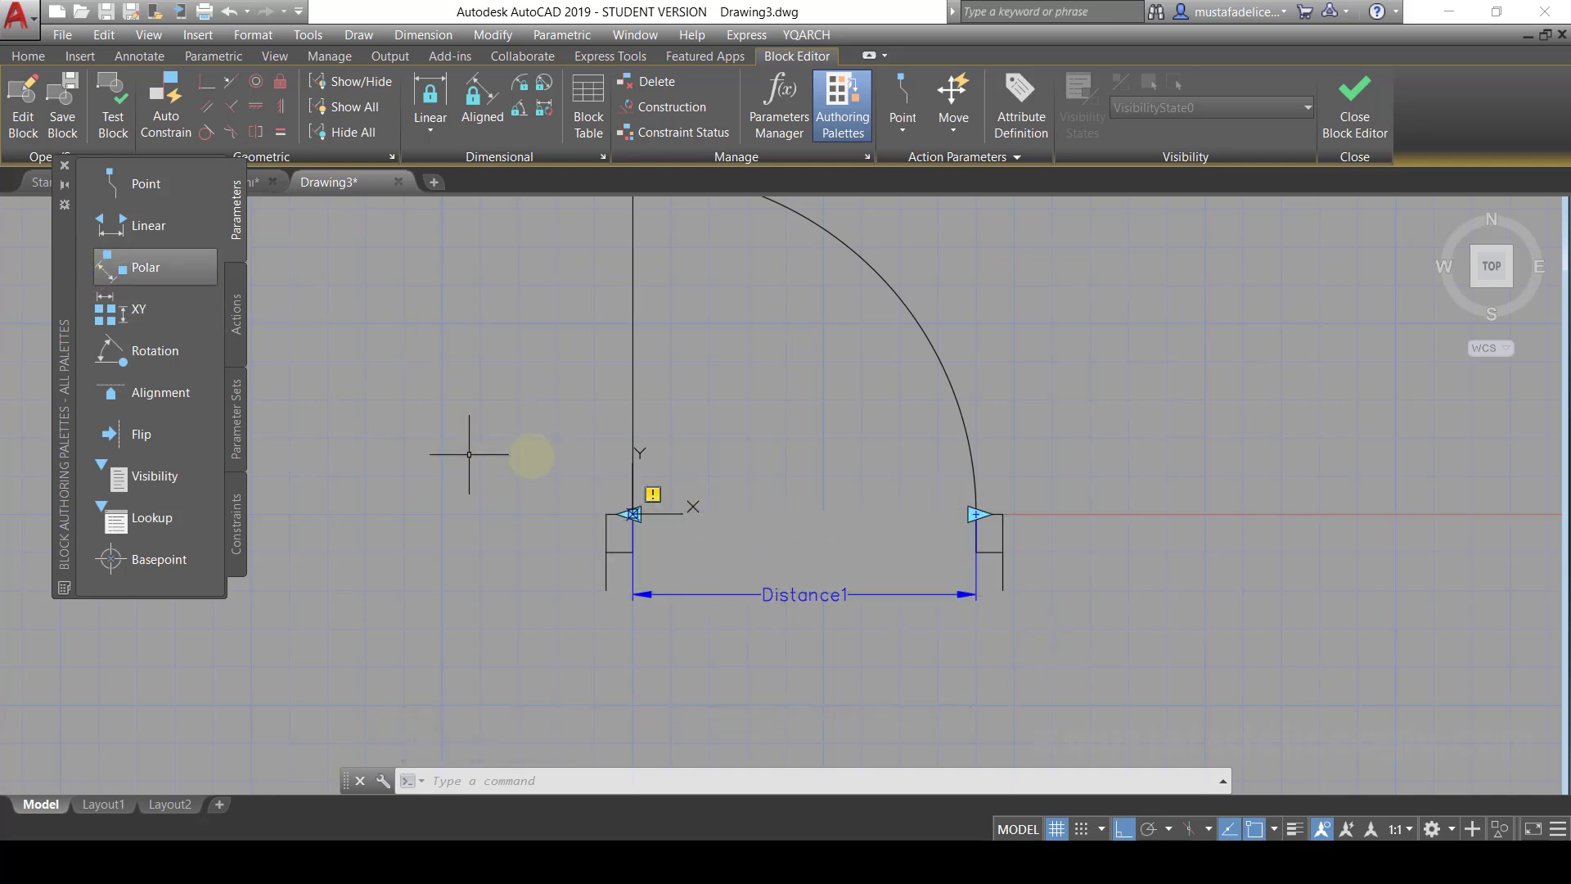
- Add a Stretch action on Distance1's right end covering the right jamb and base rectangle
{"action": "left_click", "coordinate": [238, 332]}
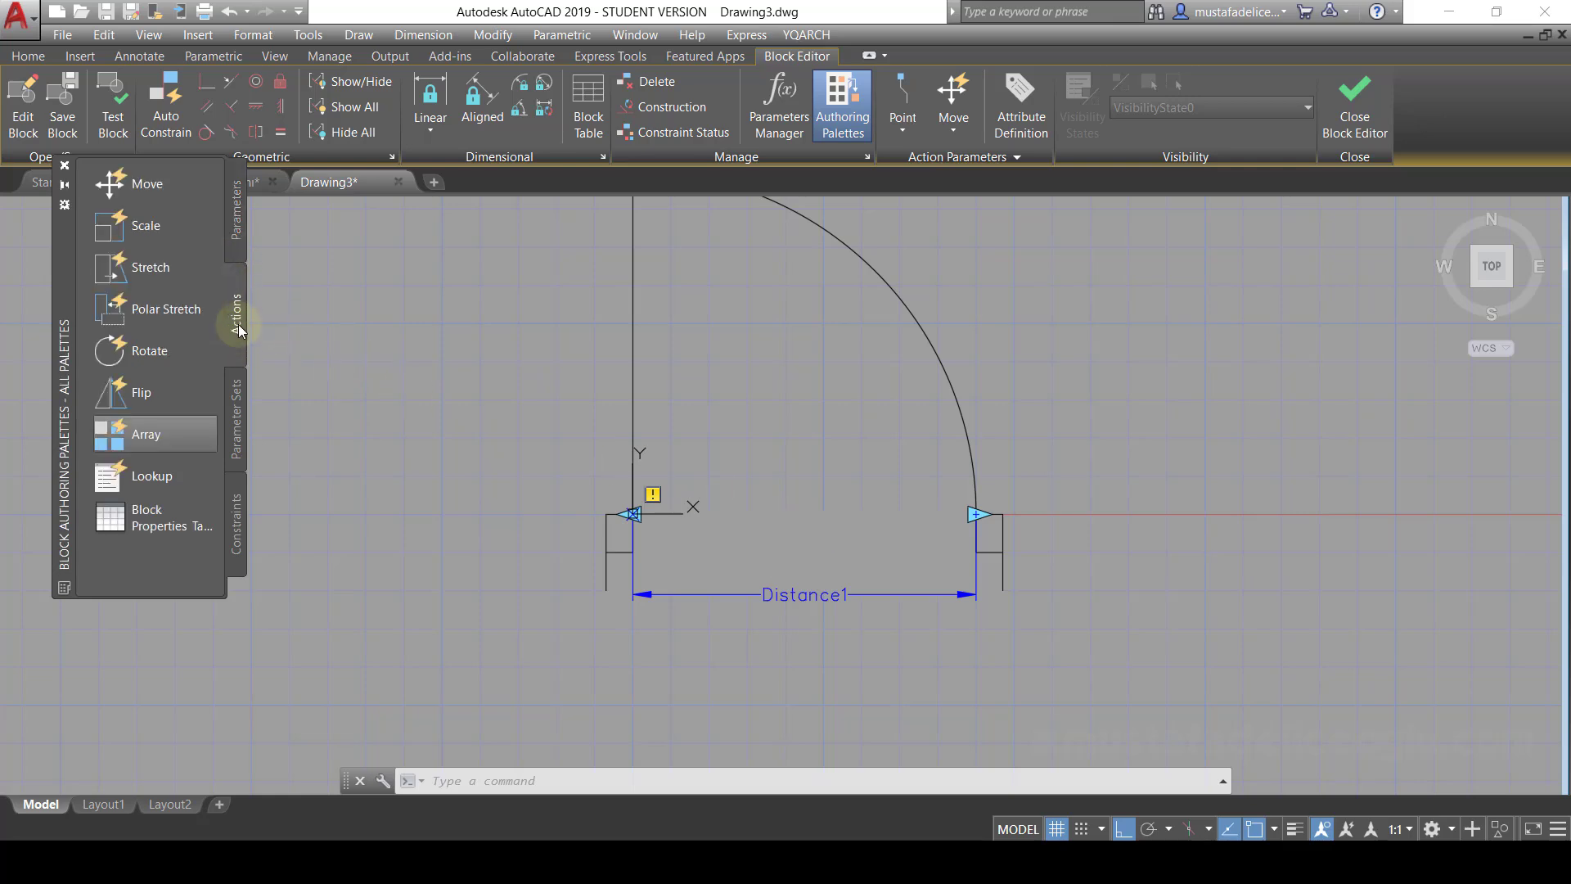
{"action": "left_click", "coordinate": [151, 267]}
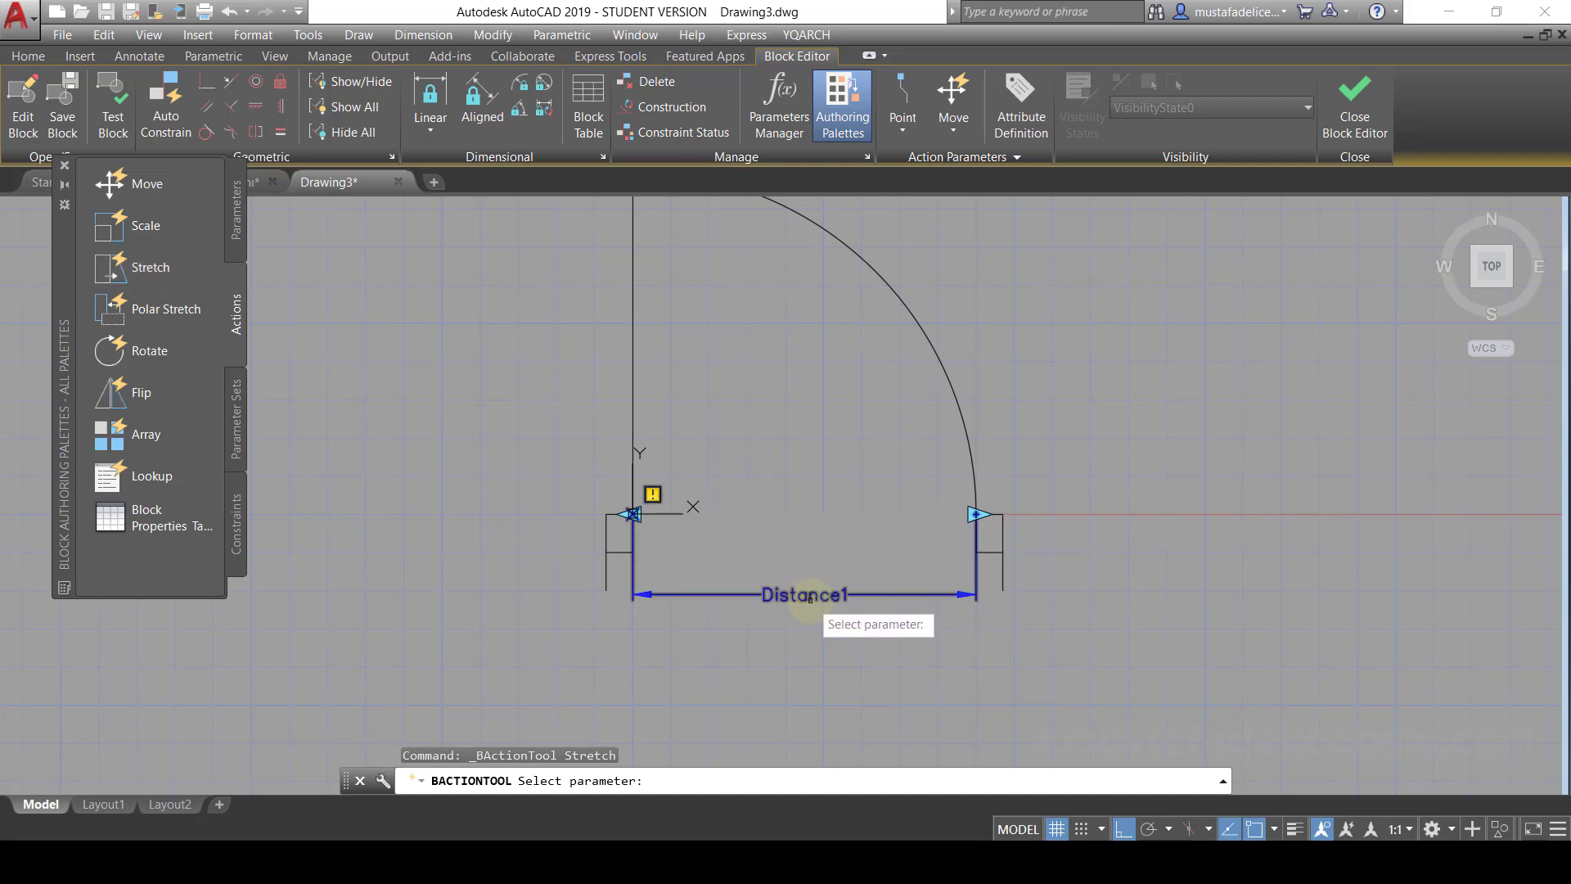
{"action": "left_click", "coordinate": [810, 598]}
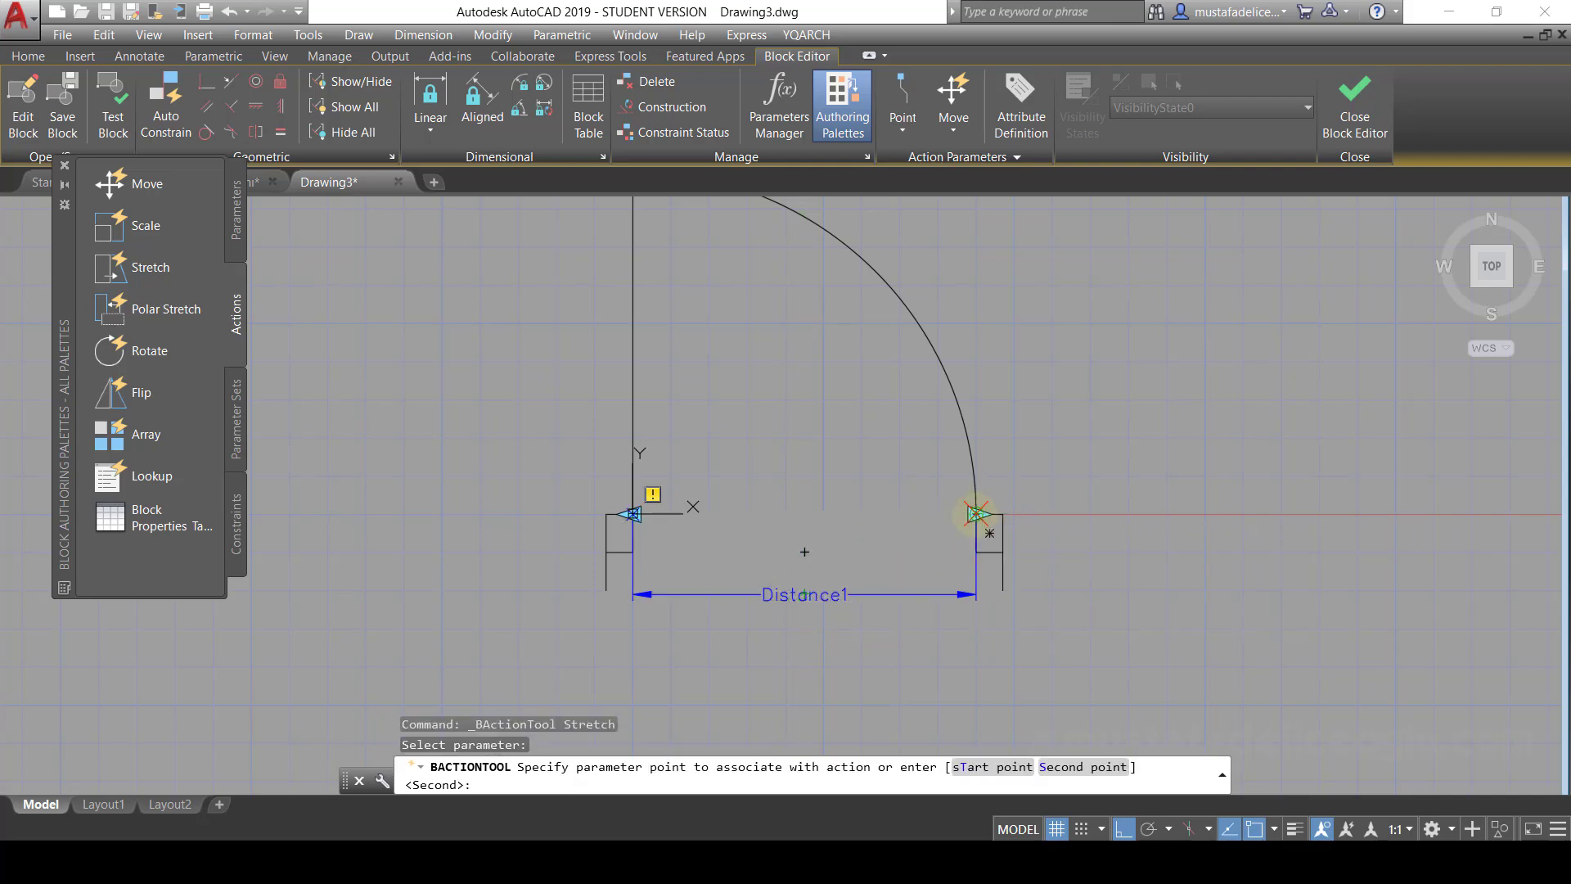
{"action": "left_click", "coordinate": [976, 513]}
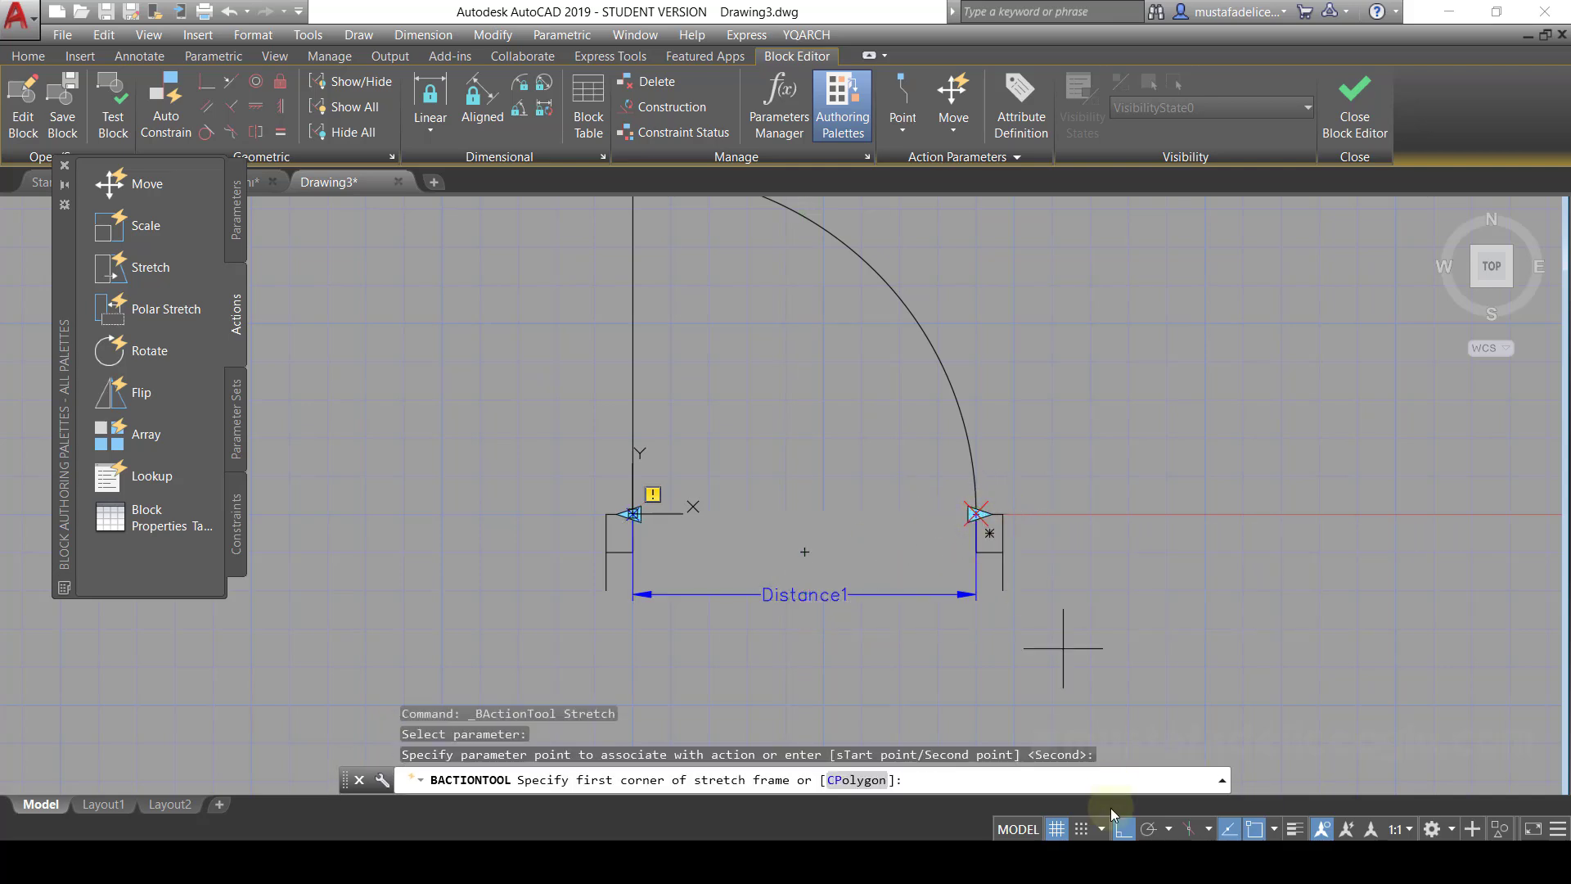
{"action": "left_click", "coordinate": [1058, 471]}
{"action": "left_click", "coordinate": [928, 653]}
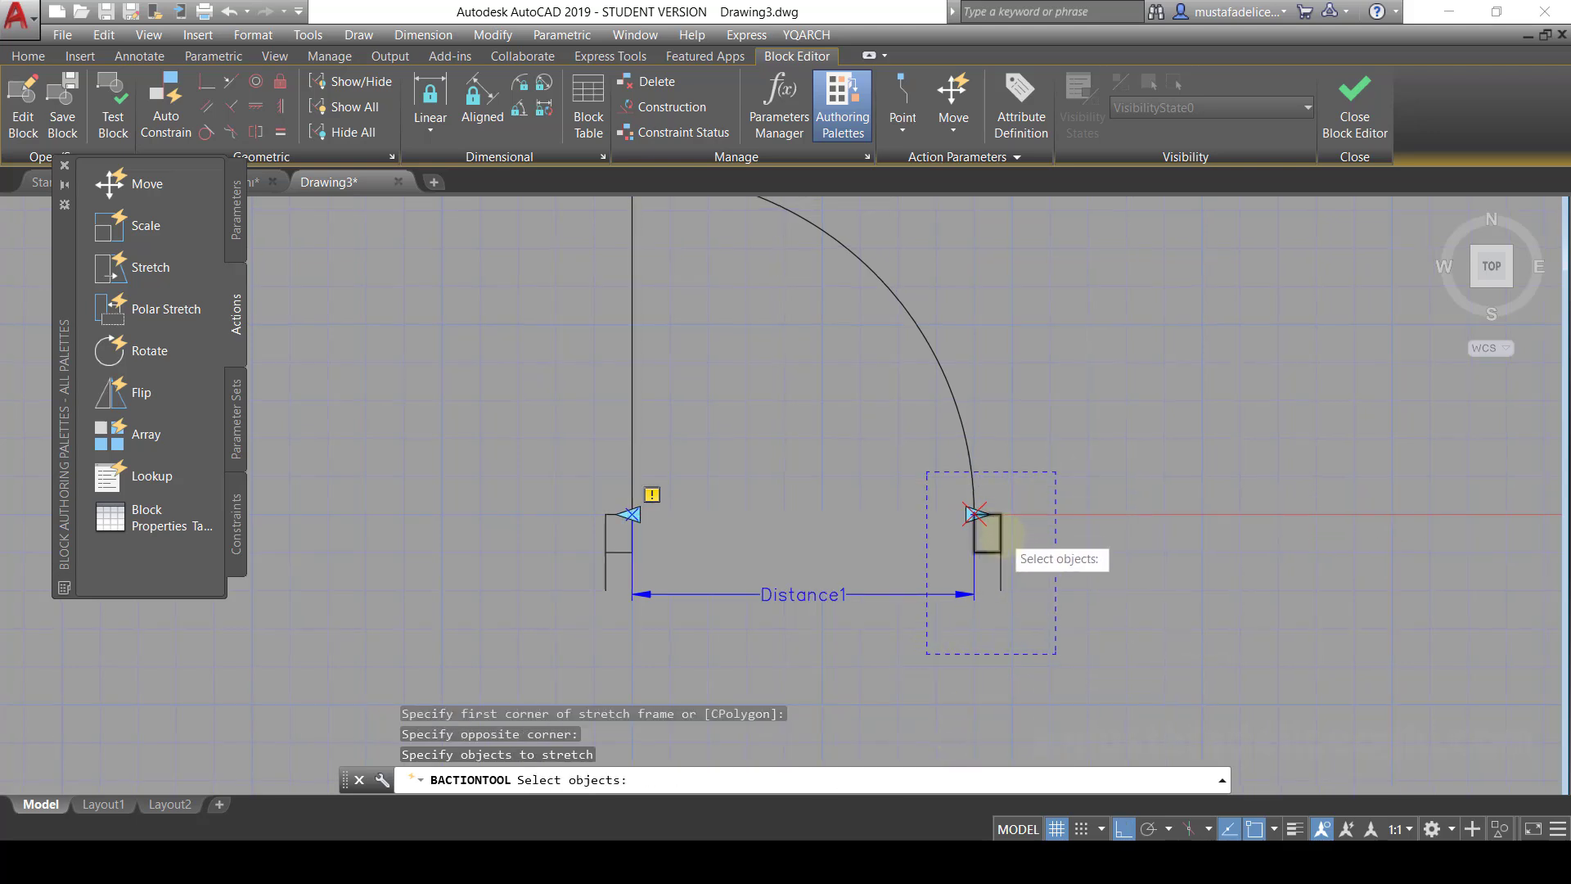
{"action": "scroll", "coordinate": [997, 534], "scroll_direction": "up", "scroll_amount": 4}
{"action": "left_click", "coordinate": [997, 534]}
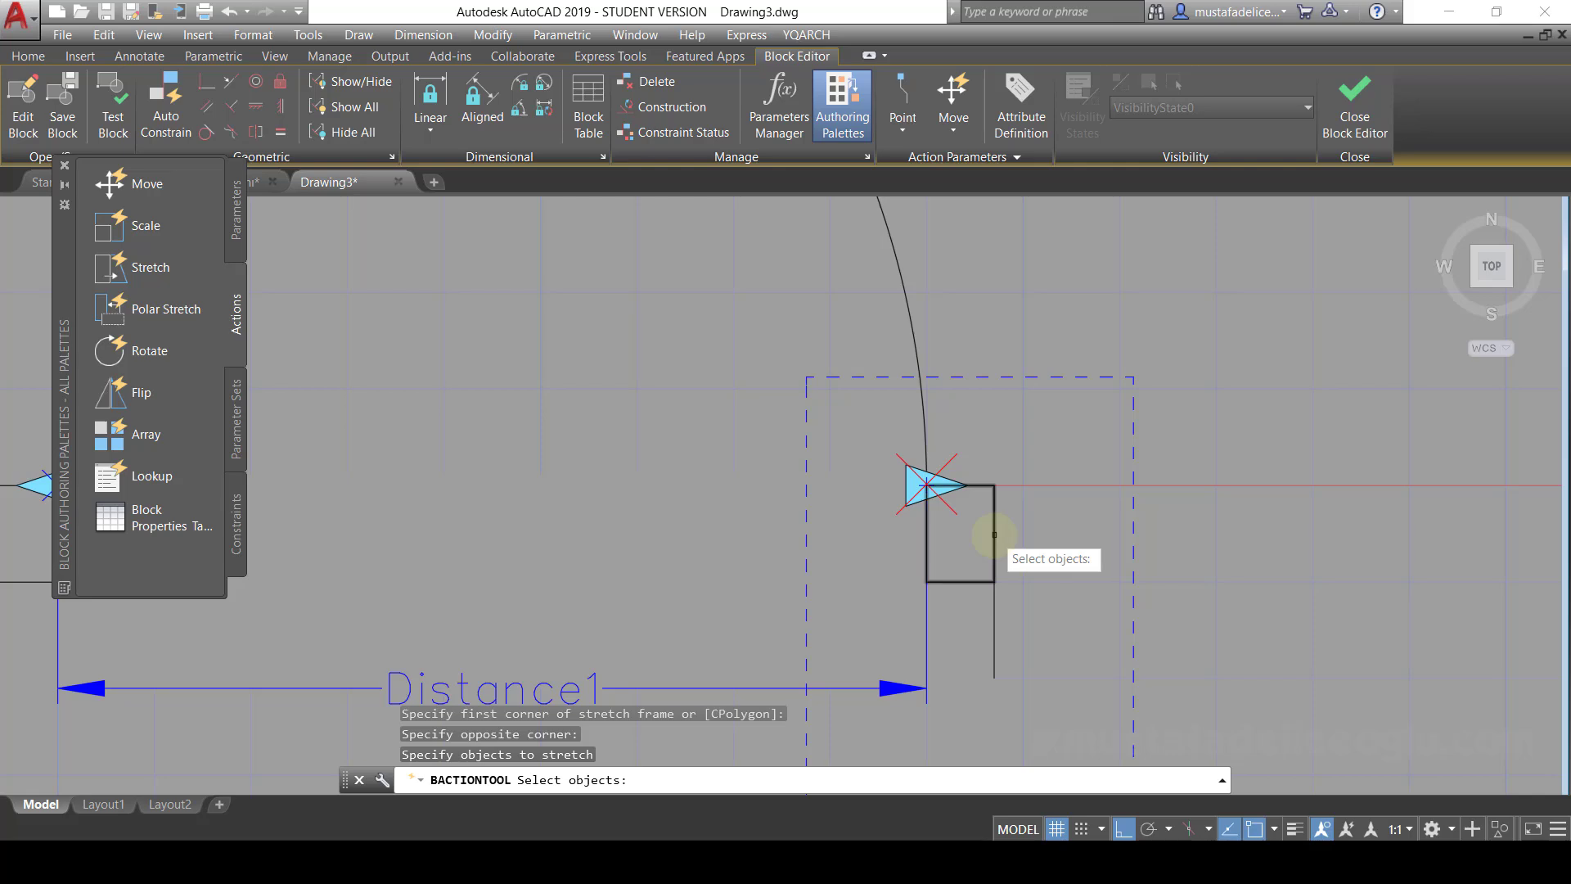
{"action": "left_click", "coordinate": [994, 611]}
{"action": "scroll", "coordinate": [999, 530], "scroll_direction": "down", "scroll_amount": 4}
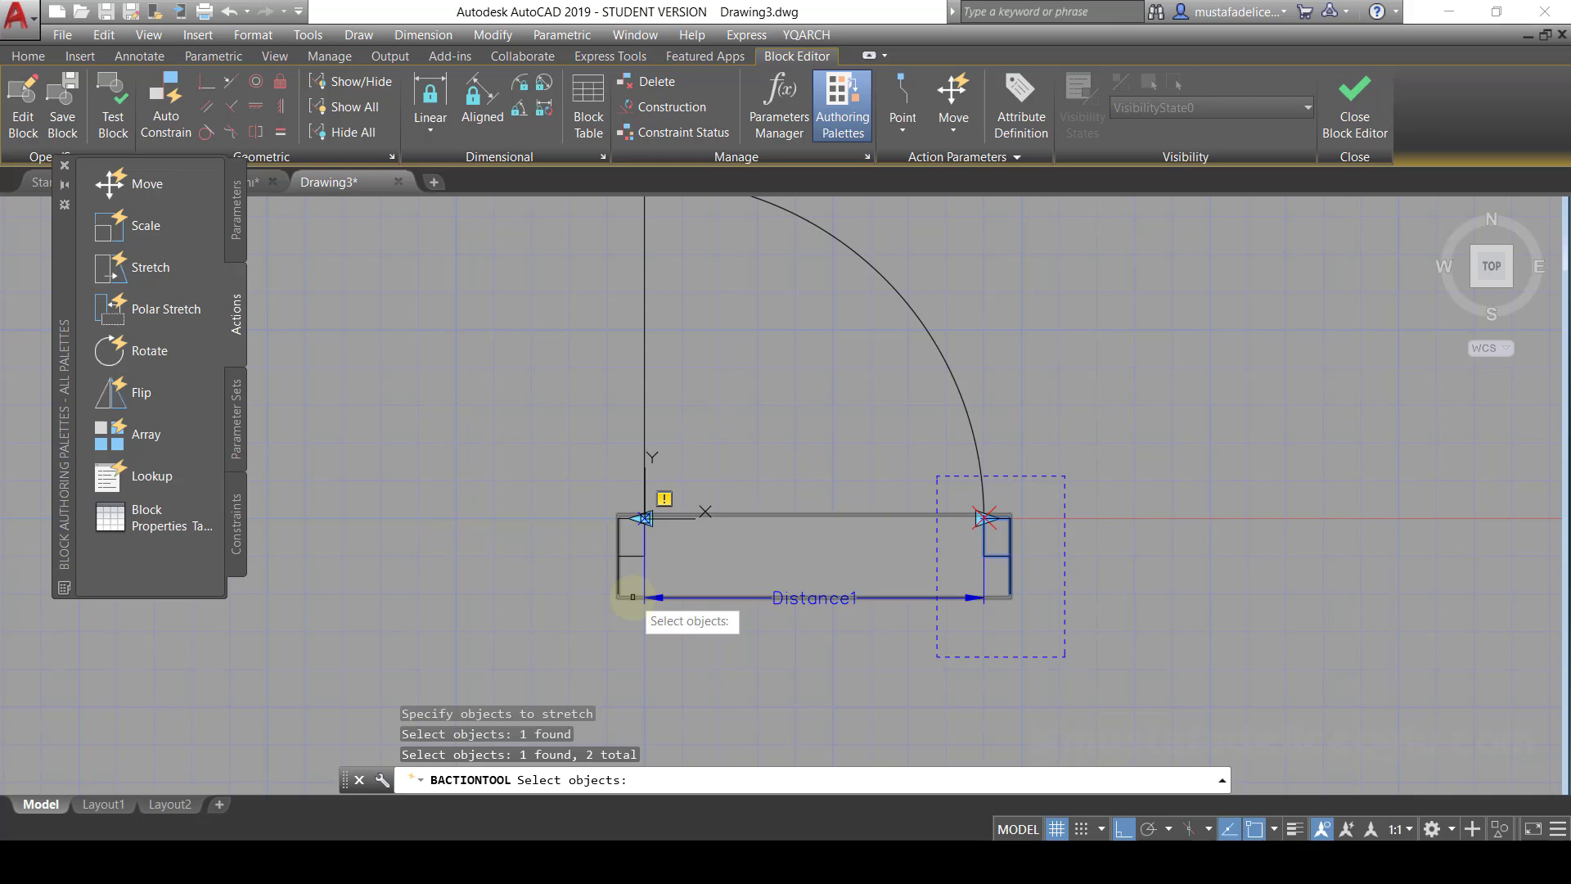
{"action": "left_click", "coordinate": [633, 596]}
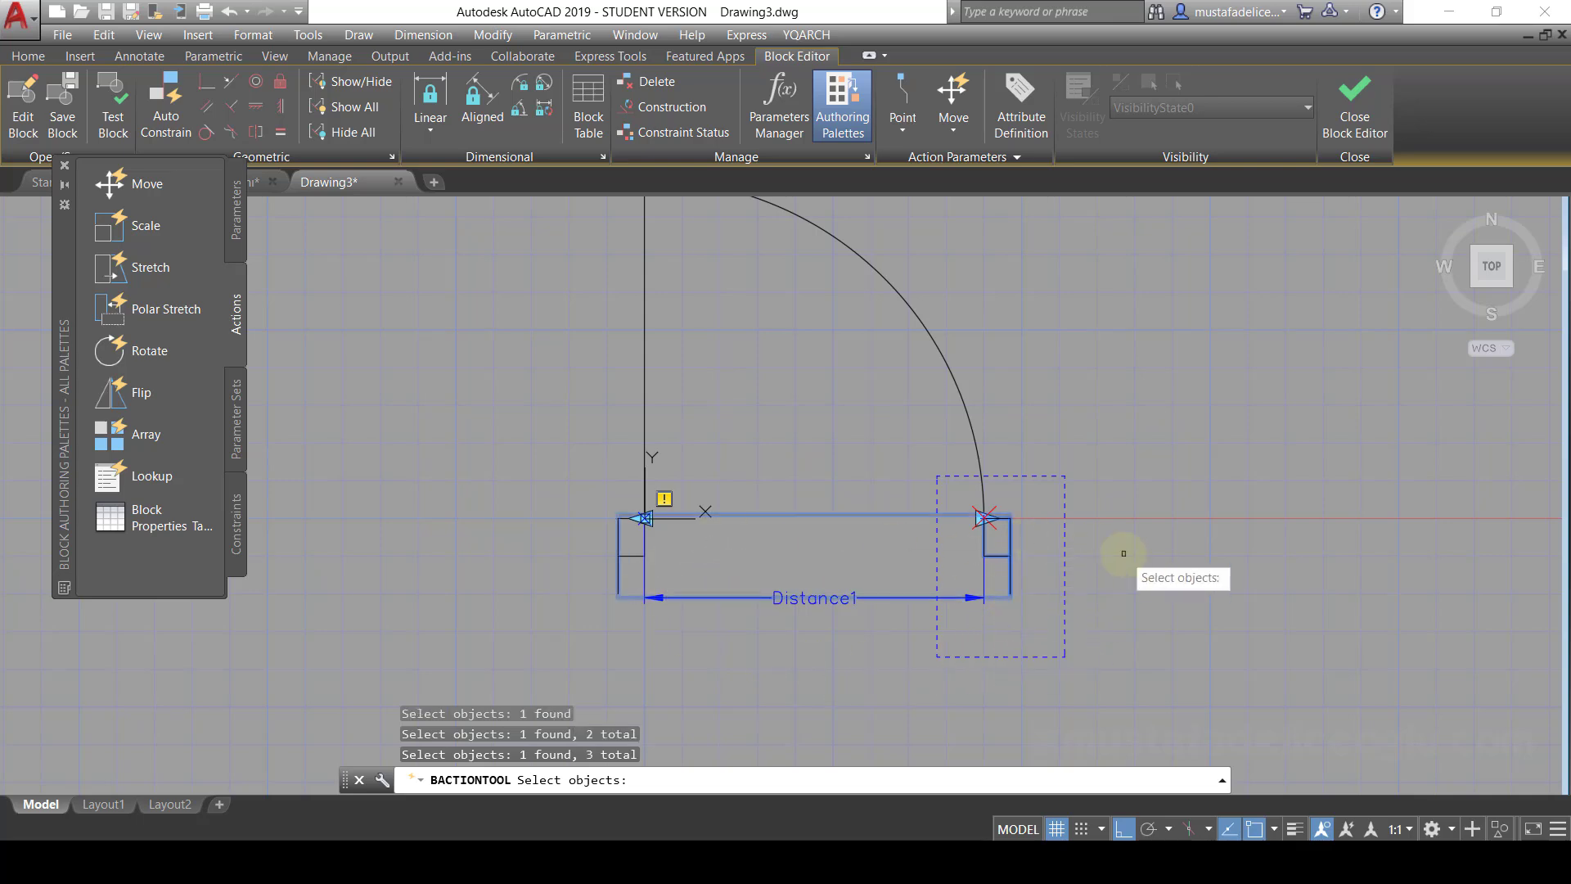
{"action": "key", "text": "Return"}
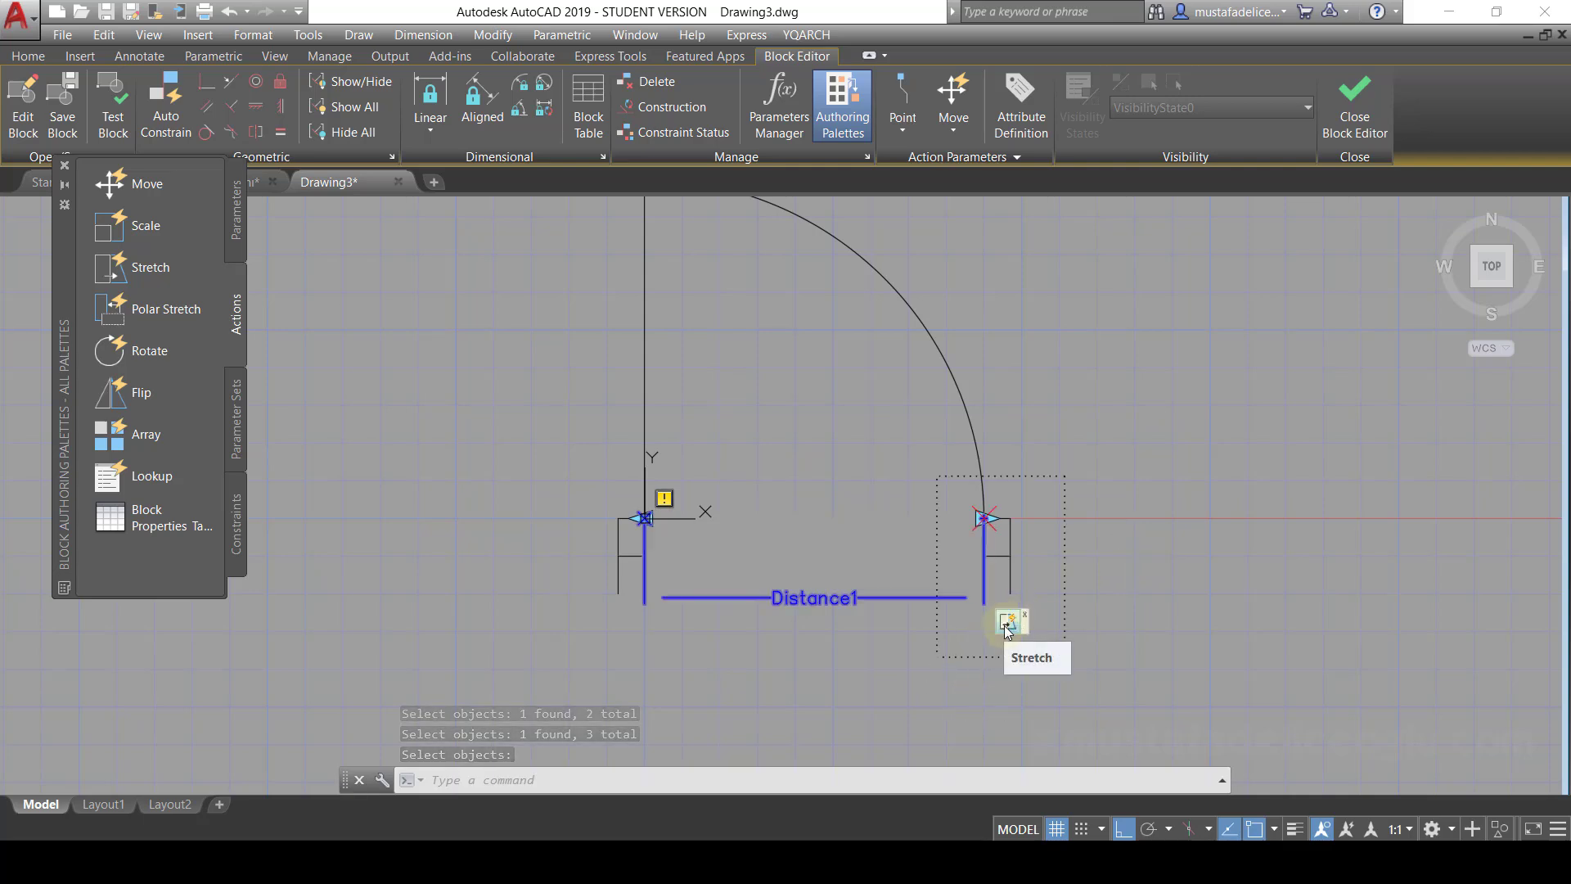
{"action": "left_click", "coordinate": [121, 110]}
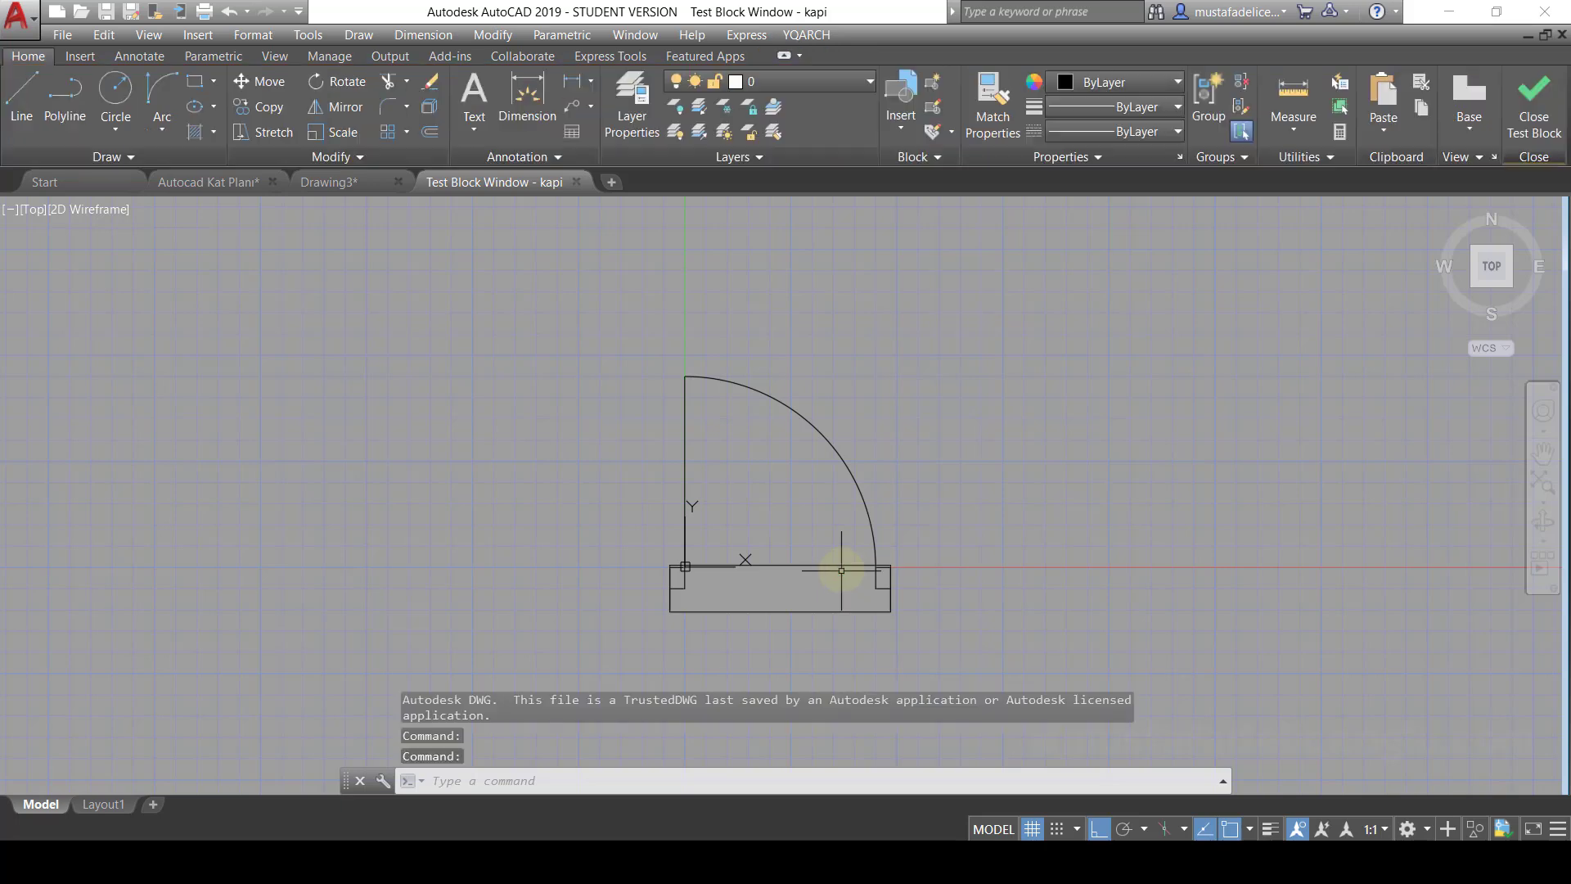
{"action": "left_click", "coordinate": [836, 566]}
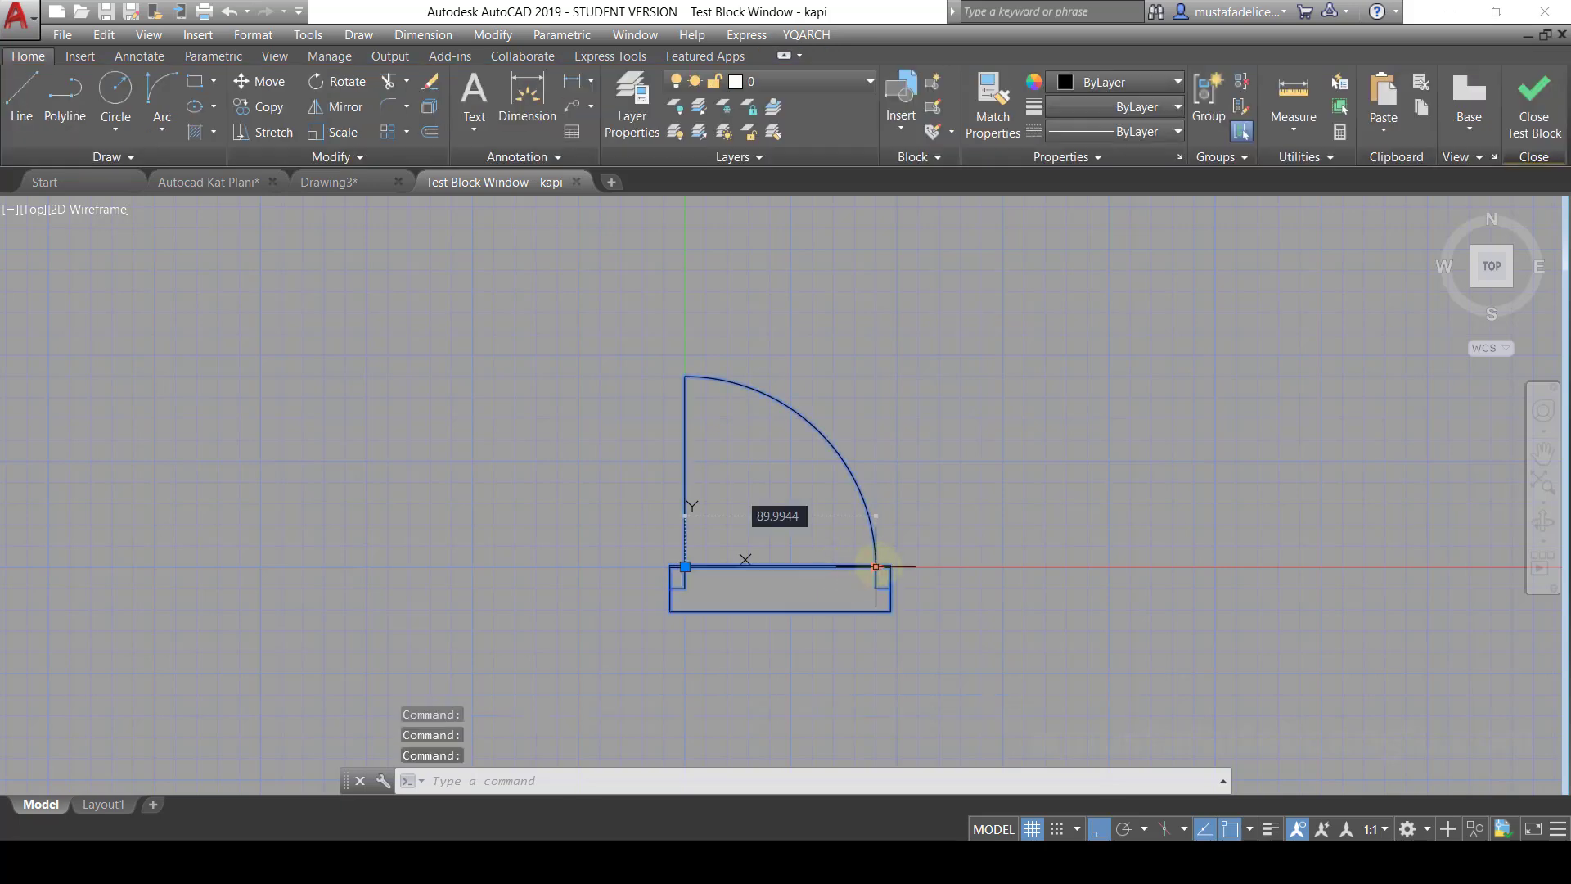
{"action": "left_click", "coordinate": [875, 566]}
{"action": "left_click", "coordinate": [1112, 563]}
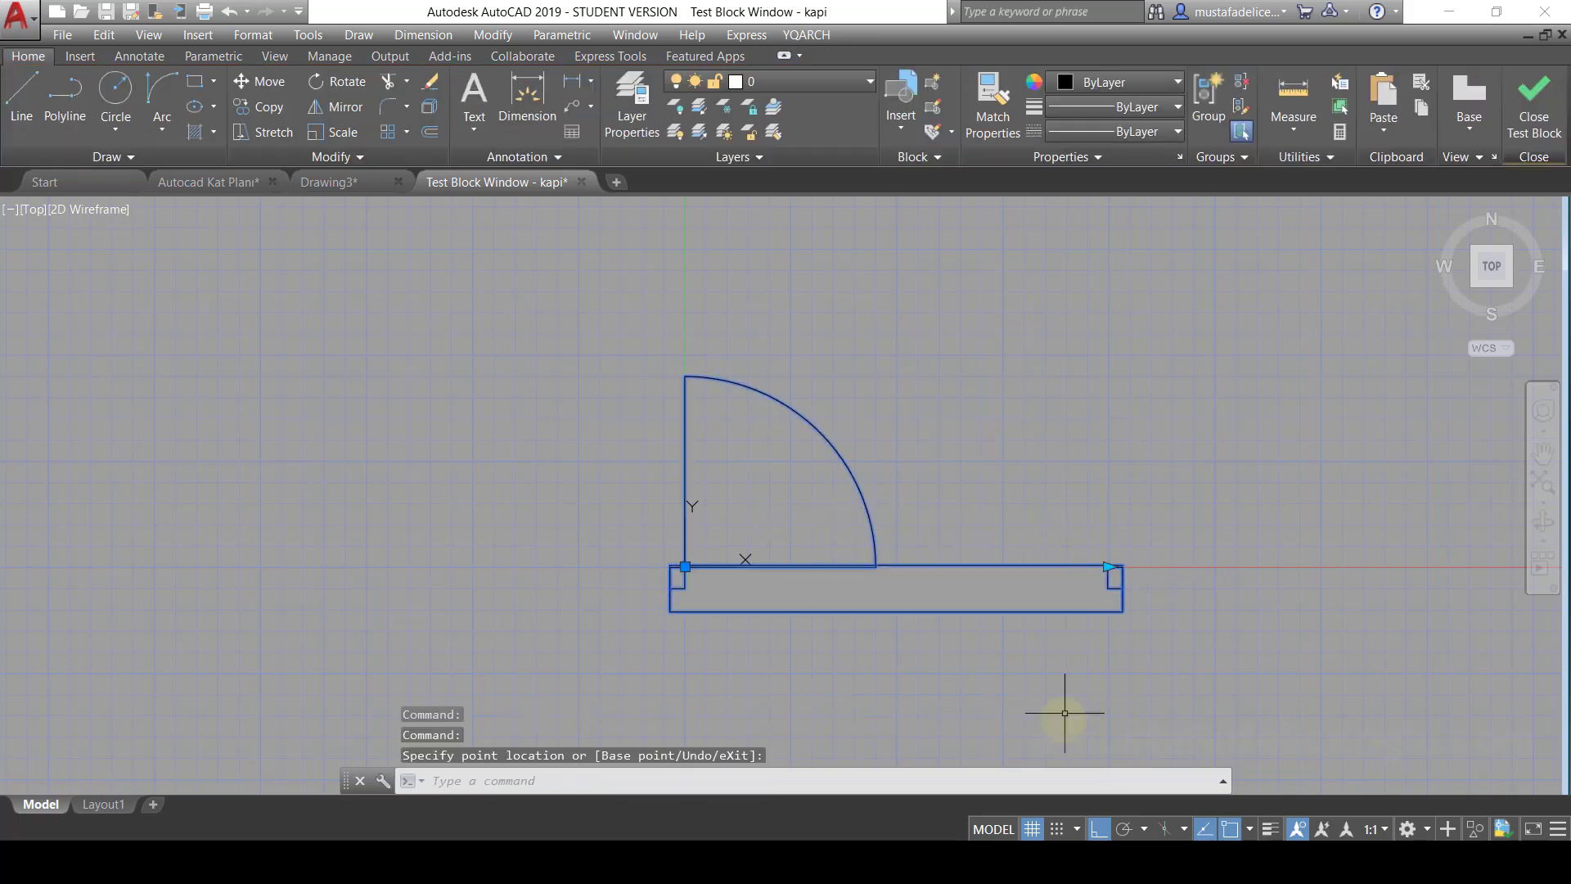
{"action": "left_click", "coordinate": [1056, 705]}
{"action": "key", "text": "Escape"}
{"action": "key", "text": "Escape"}
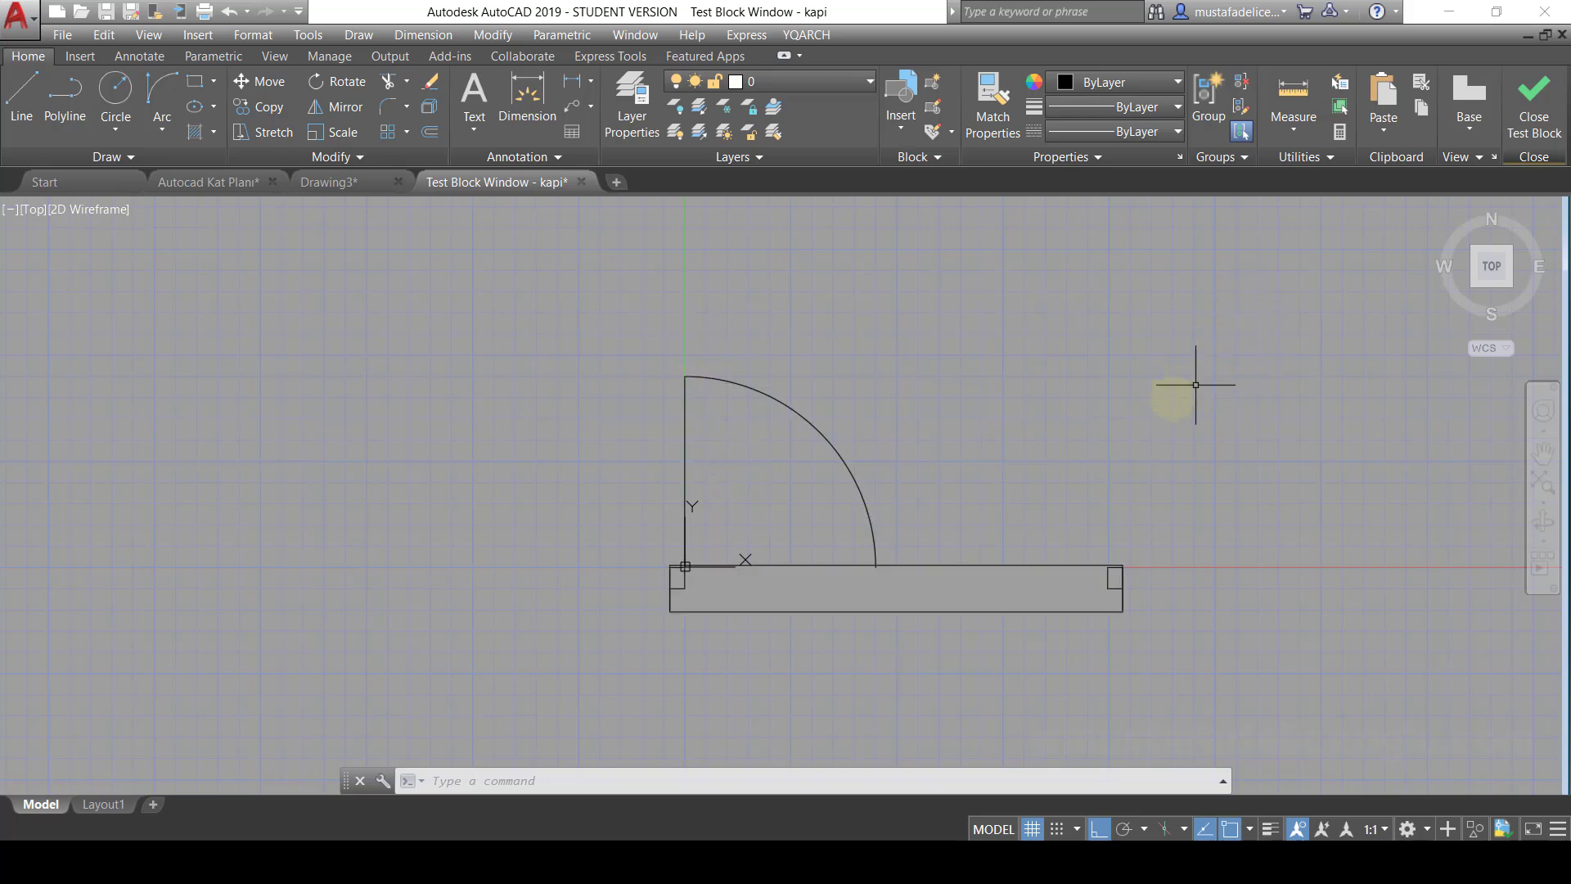
{"action": "left_click", "coordinate": [1536, 117]}
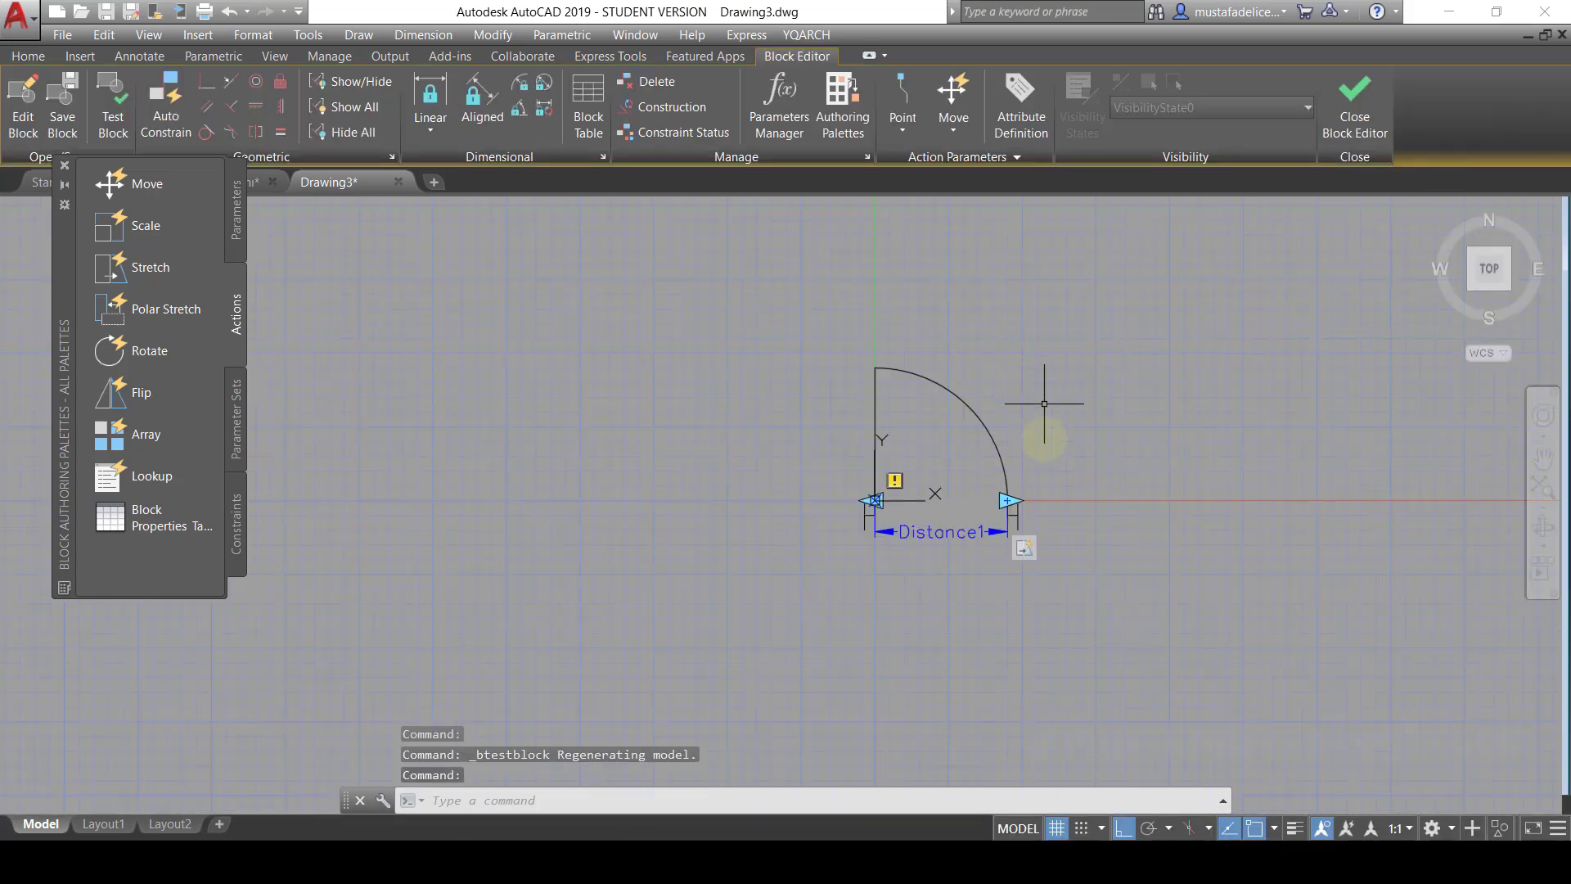
- Add a Scale action on Distance1 acting on the swing arc and vertical leaf line
{"action": "scroll", "coordinate": [1044, 433], "scroll_direction": "up", "scroll_amount": 2}
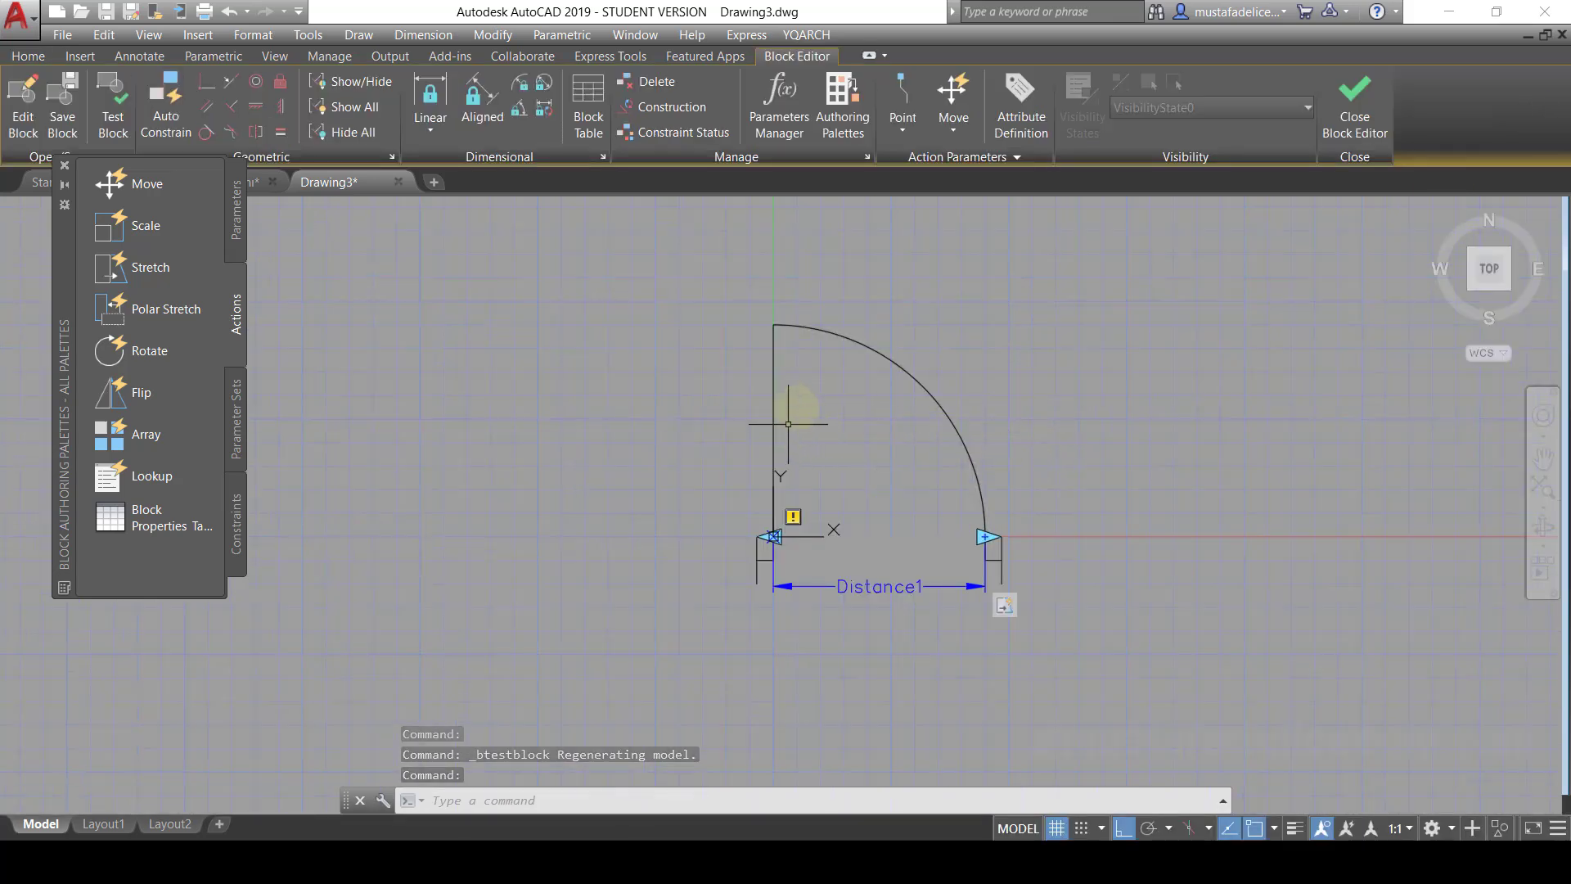
{"action": "left_click", "coordinate": [143, 238]}
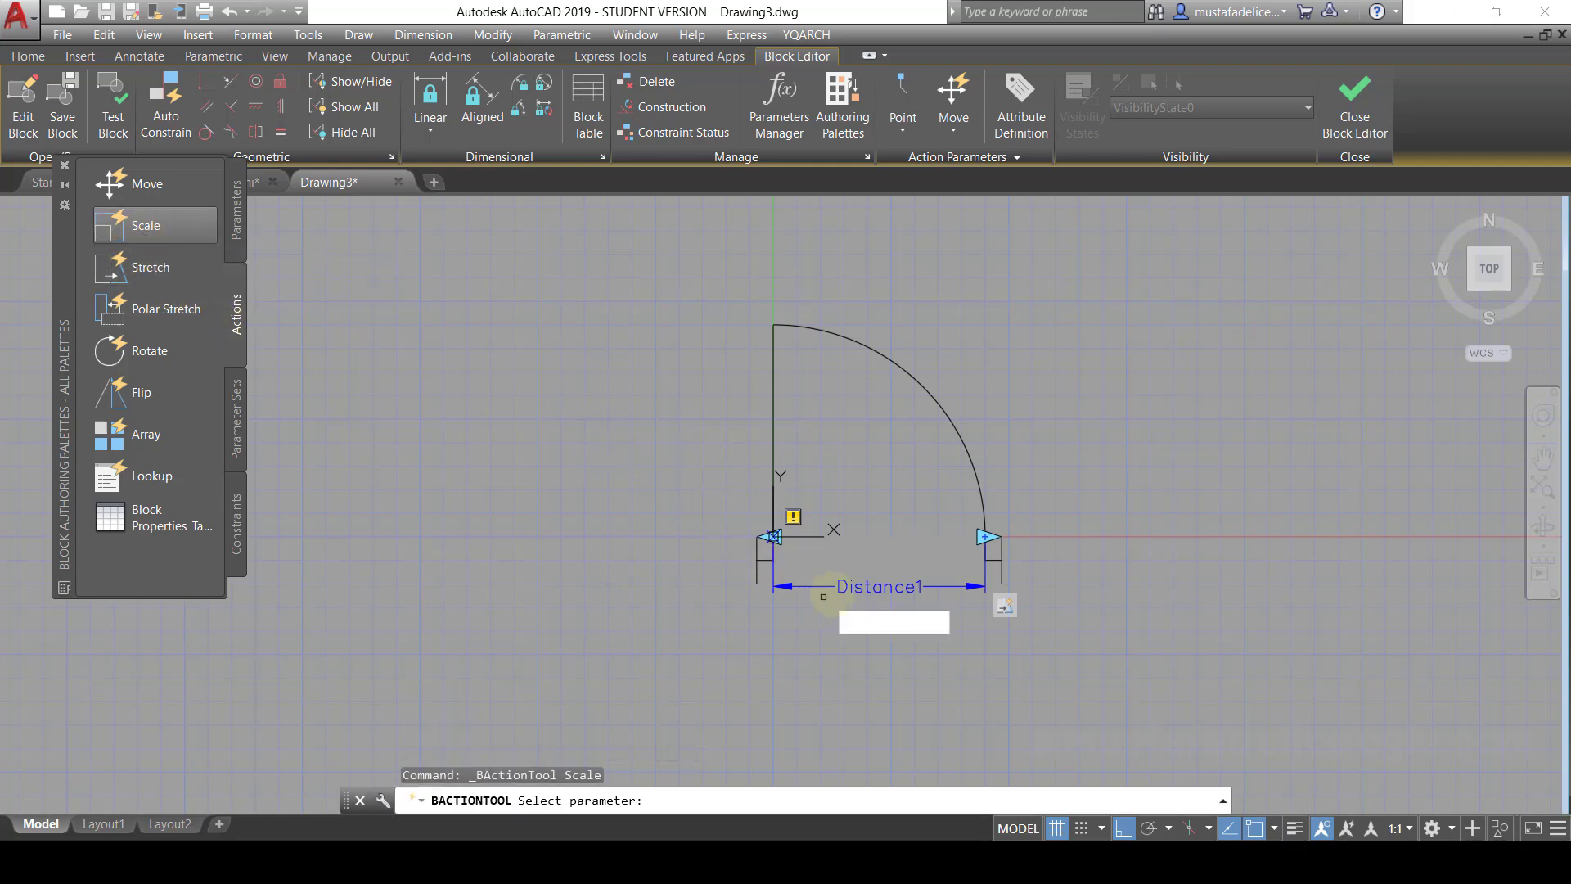
{"action": "left_click", "coordinate": [863, 588]}
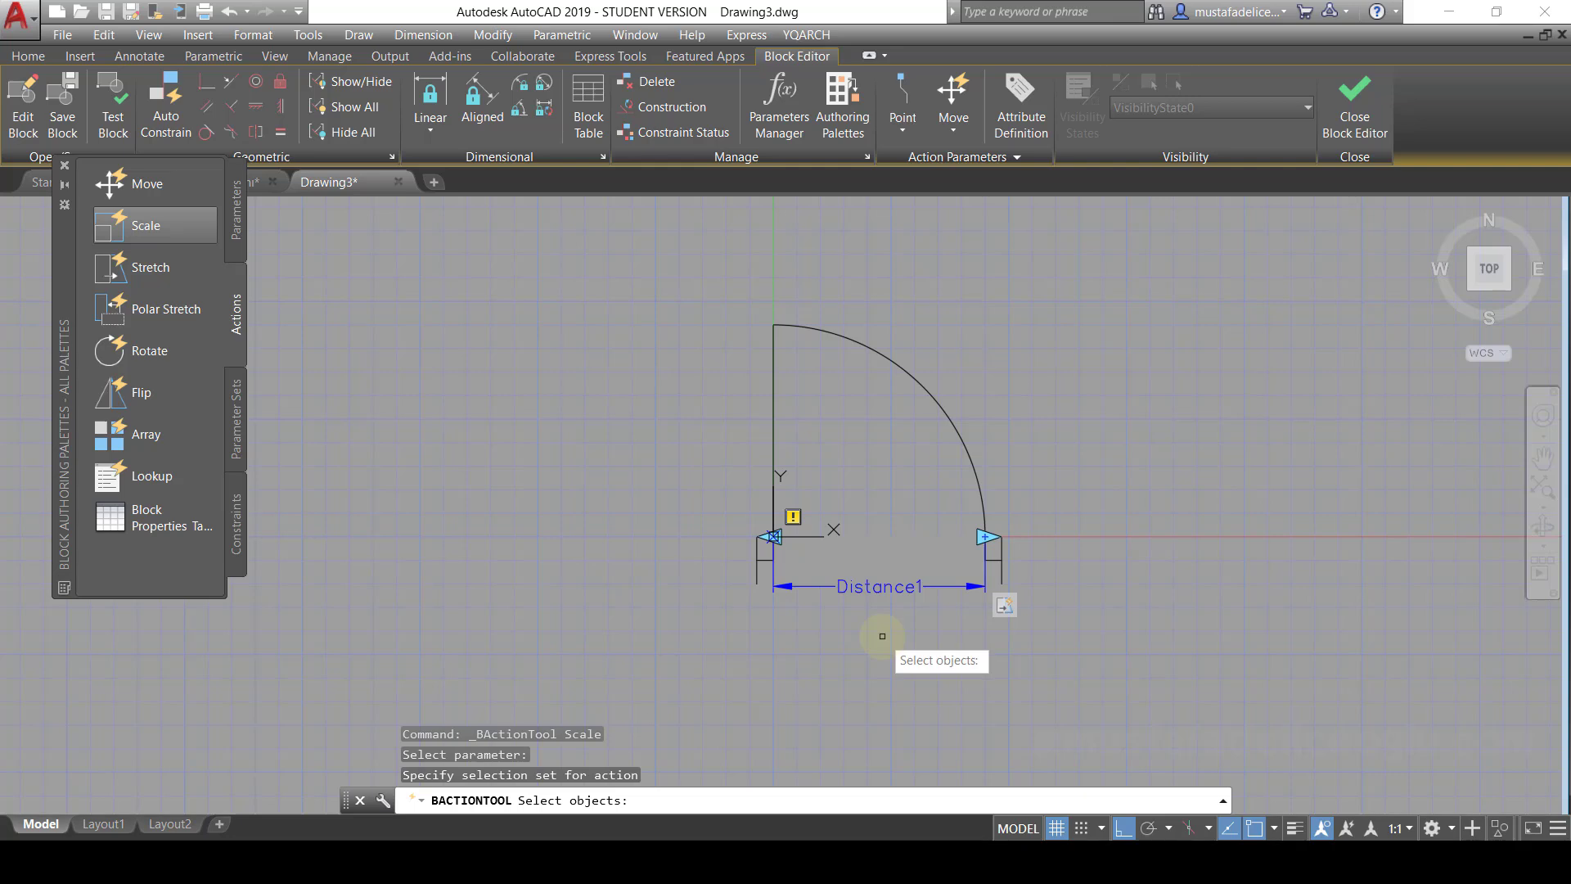
{"action": "left_click", "coordinate": [959, 446]}
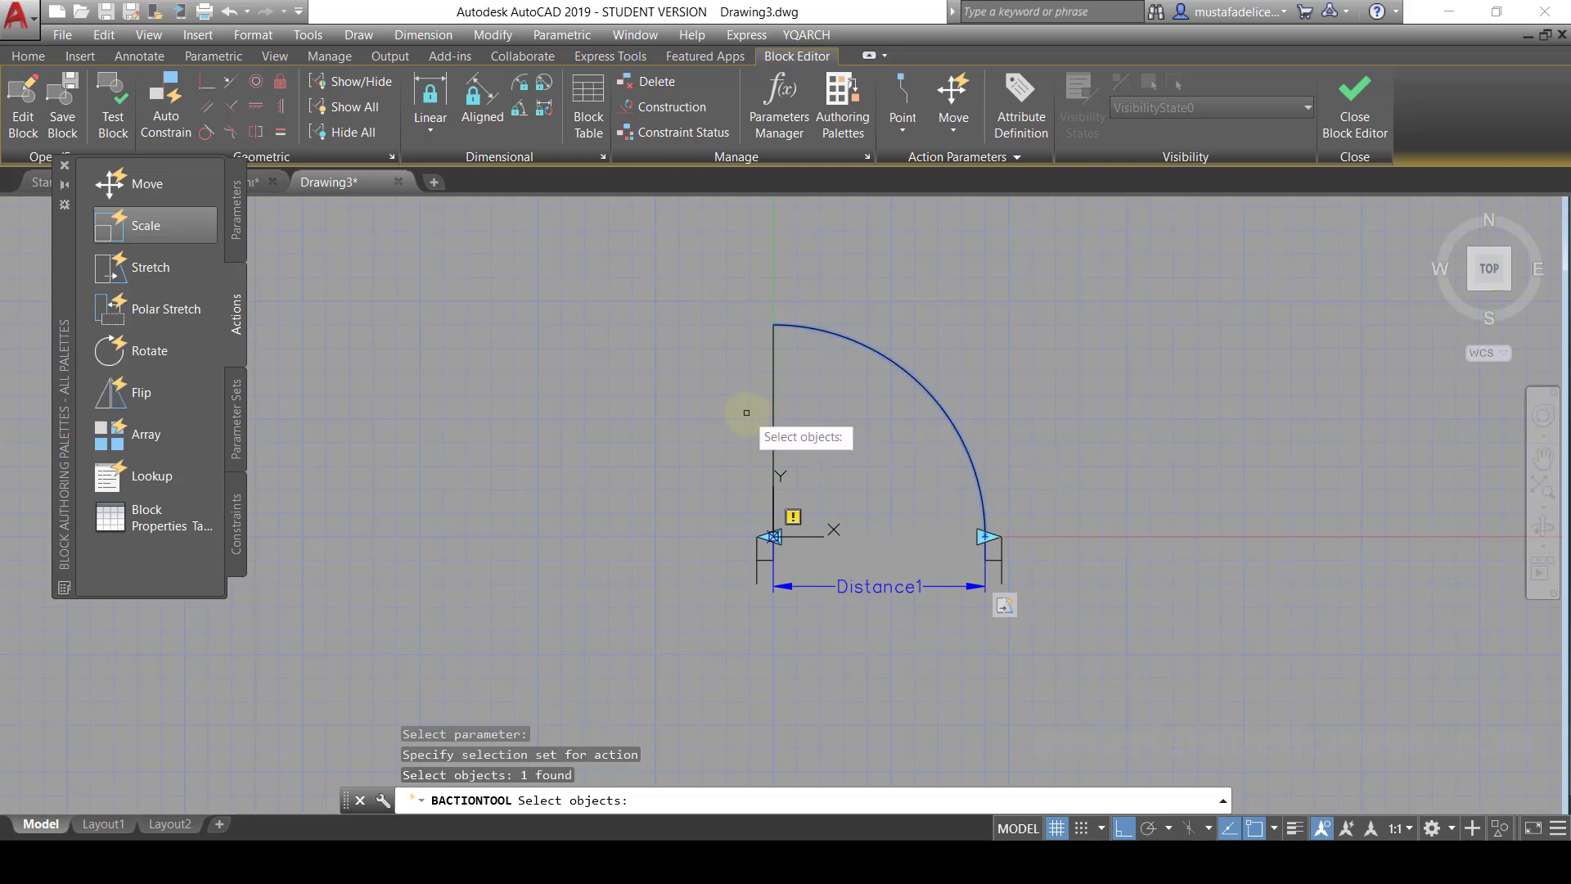
{"action": "left_click", "coordinate": [775, 406]}
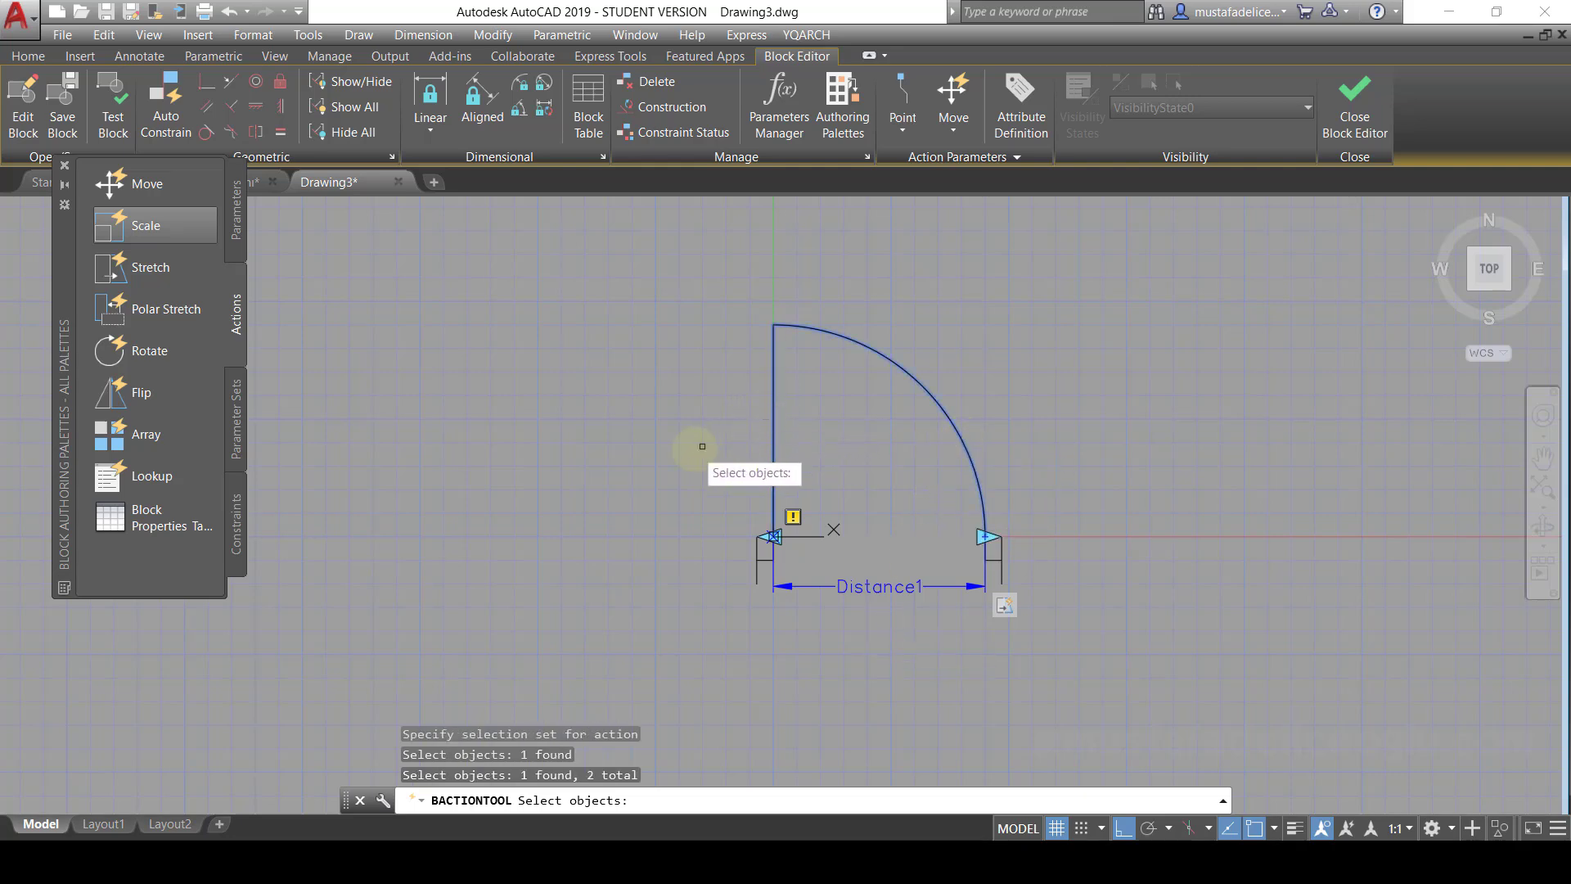
{"action": "right_click", "coordinate": [694, 448]}
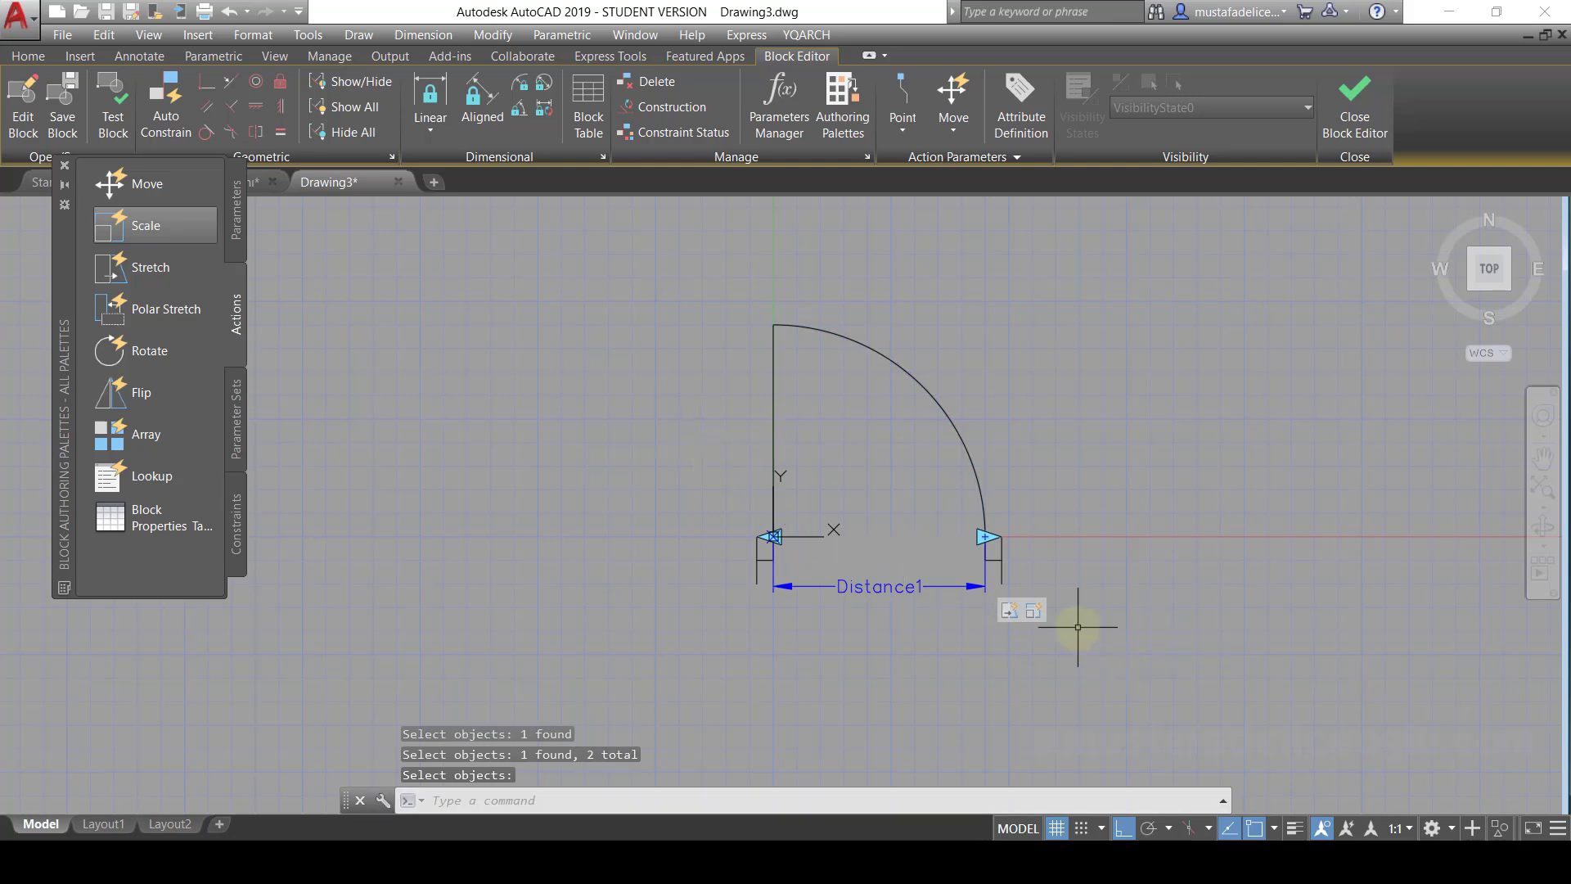
{"action": "left_click", "coordinate": [1356, 117]}
{"action": "left_click", "coordinate": [784, 407]}
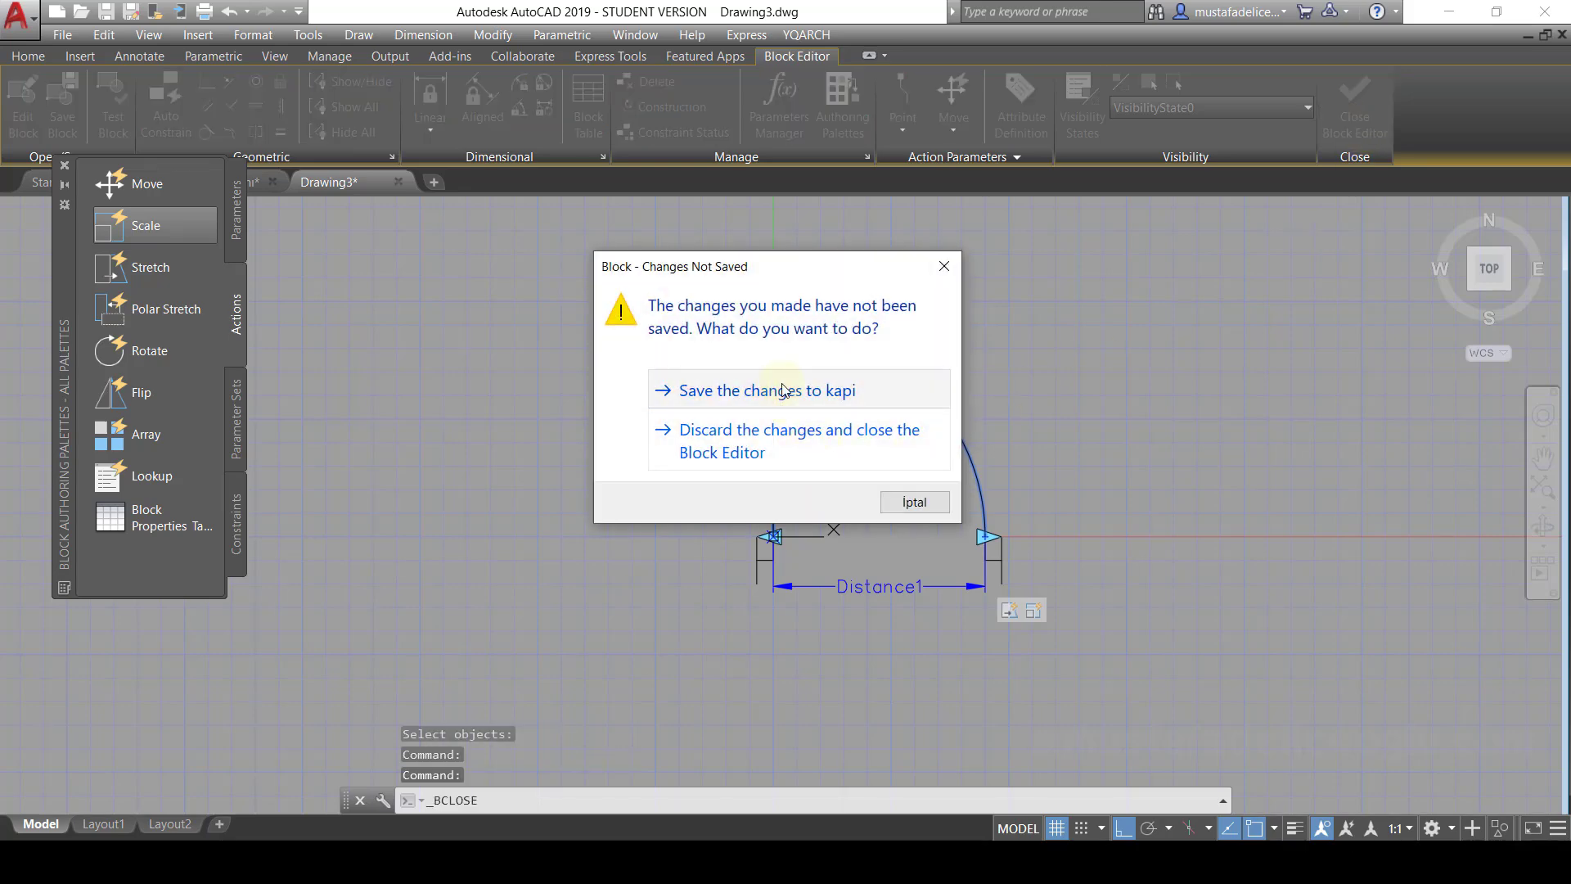
{"action": "middle_click_drag", "start_coordinate": [1018, 447], "coordinate": [907, 454]}
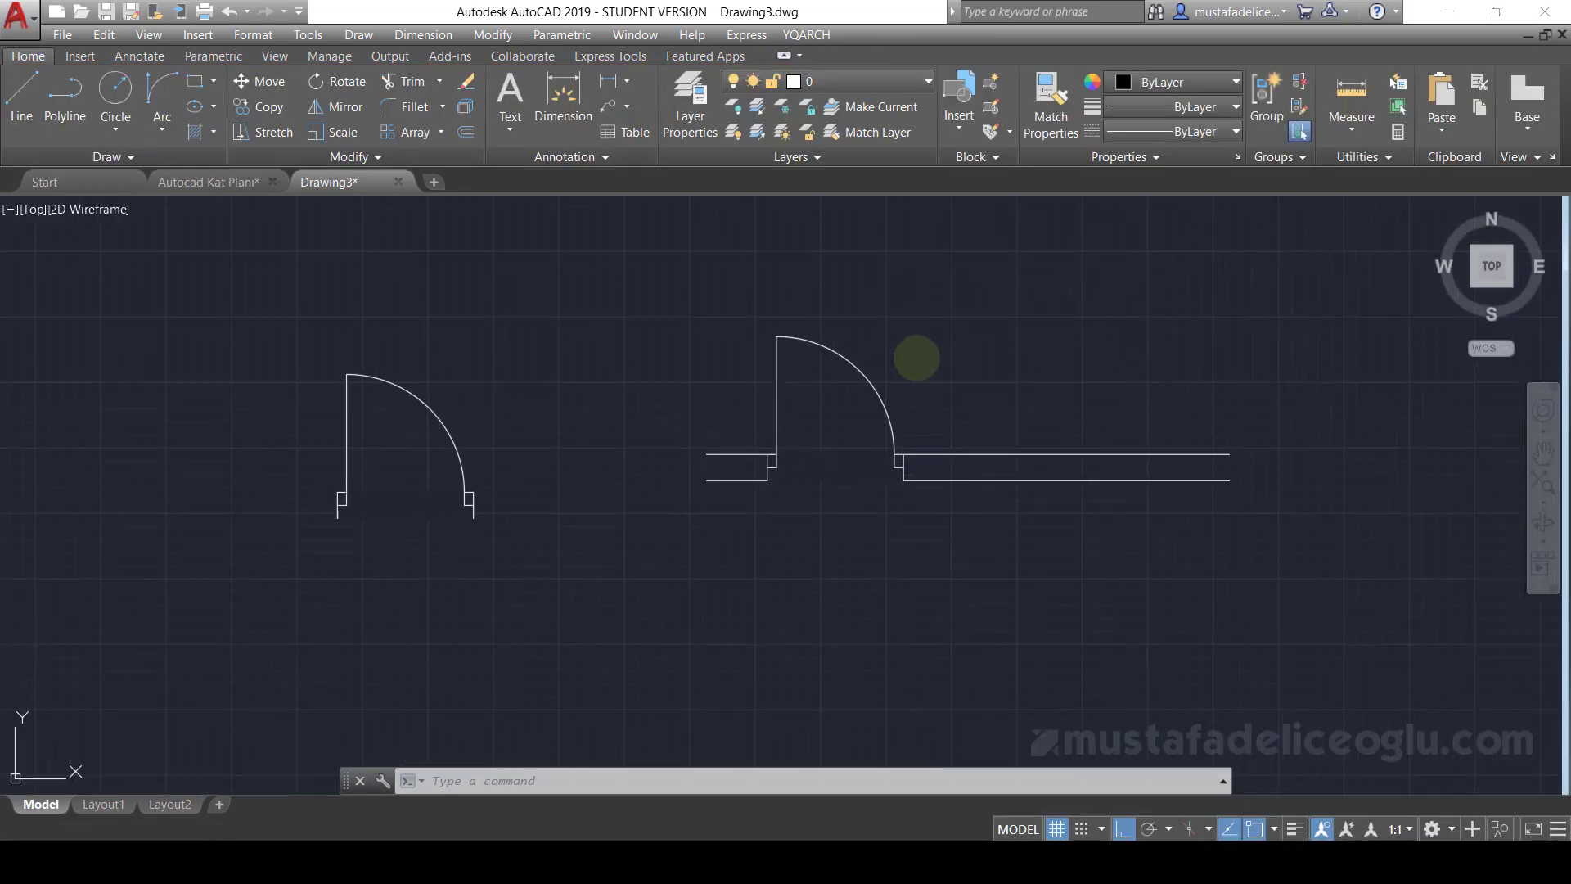
{"action": "left_click", "coordinate": [919, 337]}
{"action": "left_click", "coordinate": [915, 451]}
{"action": "scroll", "coordinate": [915, 451], "scroll_direction": "up", "scroll_amount": 2}
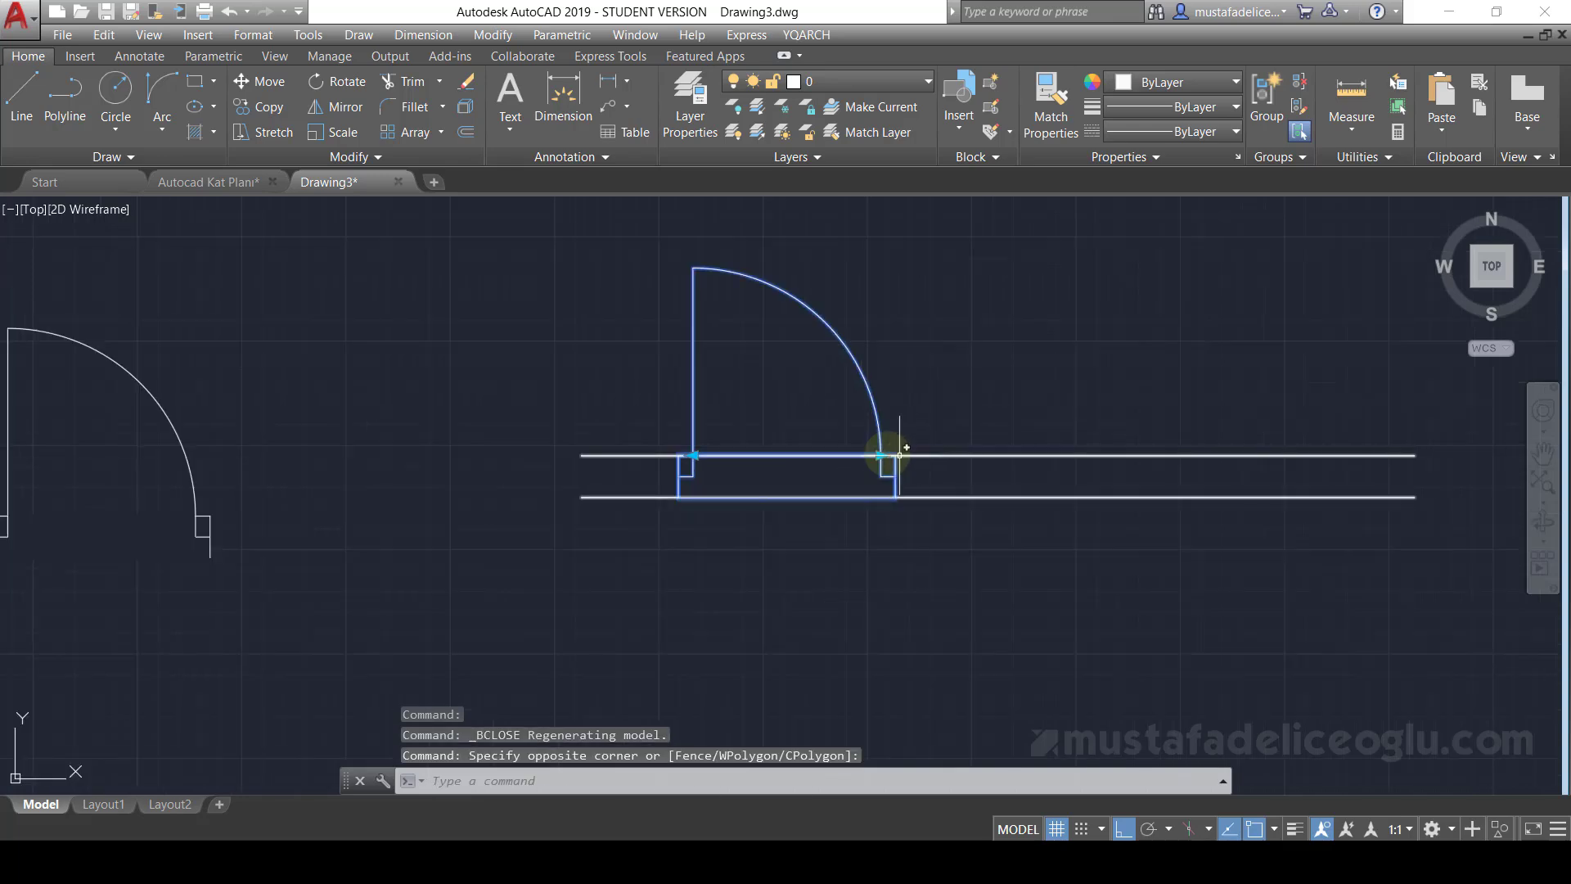
{"action": "left_click", "coordinate": [880, 455]}
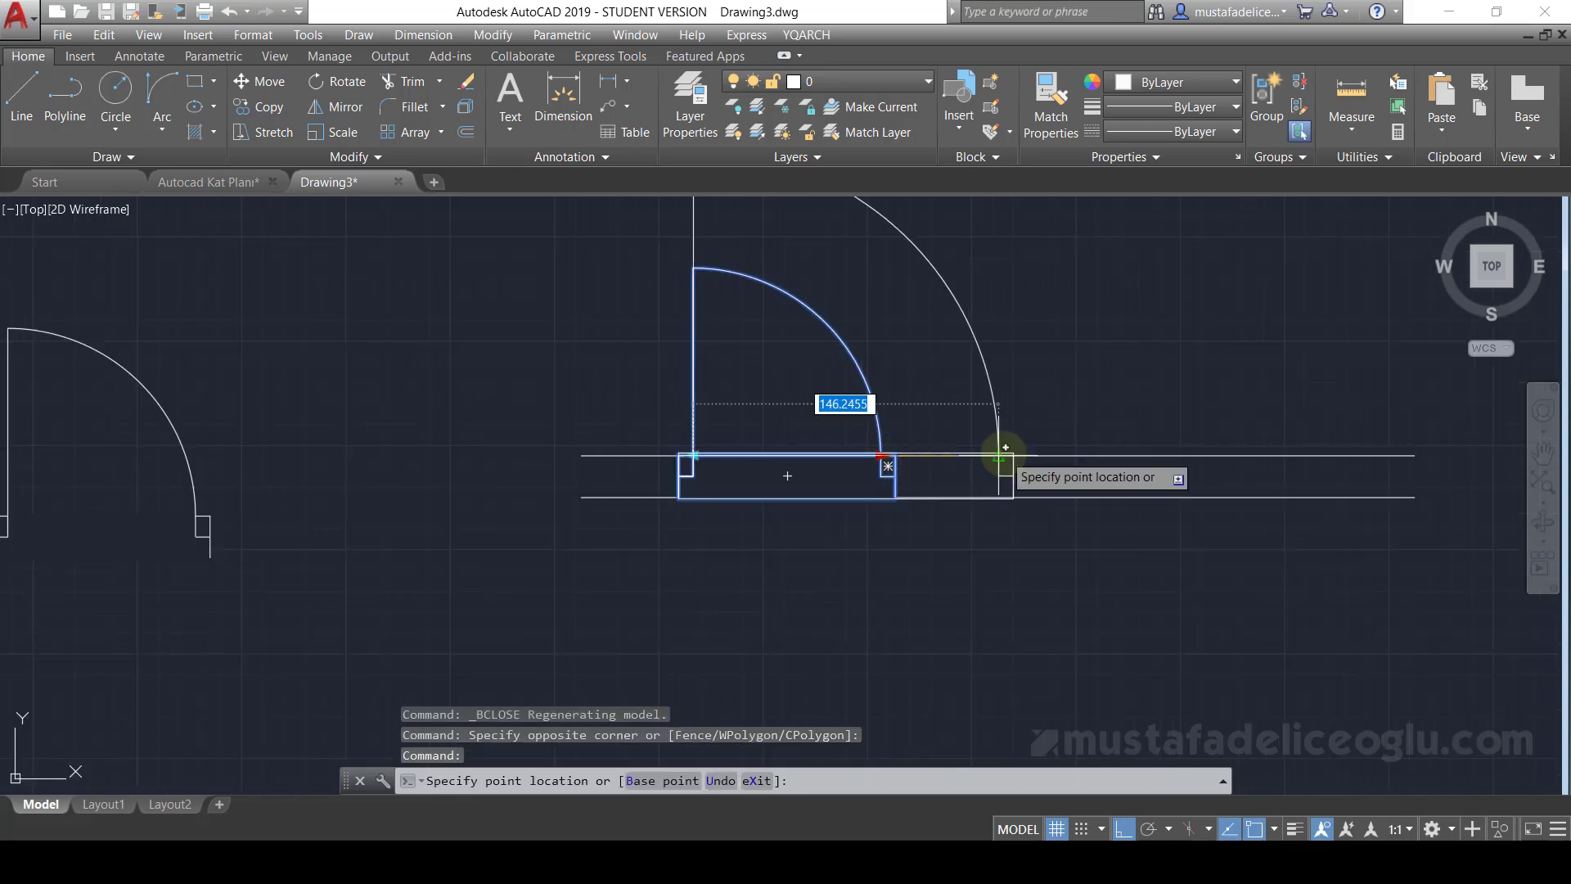
{"action": "left_click", "coordinate": [1014, 455]}
{"action": "scroll", "coordinate": [926, 536], "scroll_direction": "down", "scroll_amount": 3}
{"action": "key", "text": "Escape"}
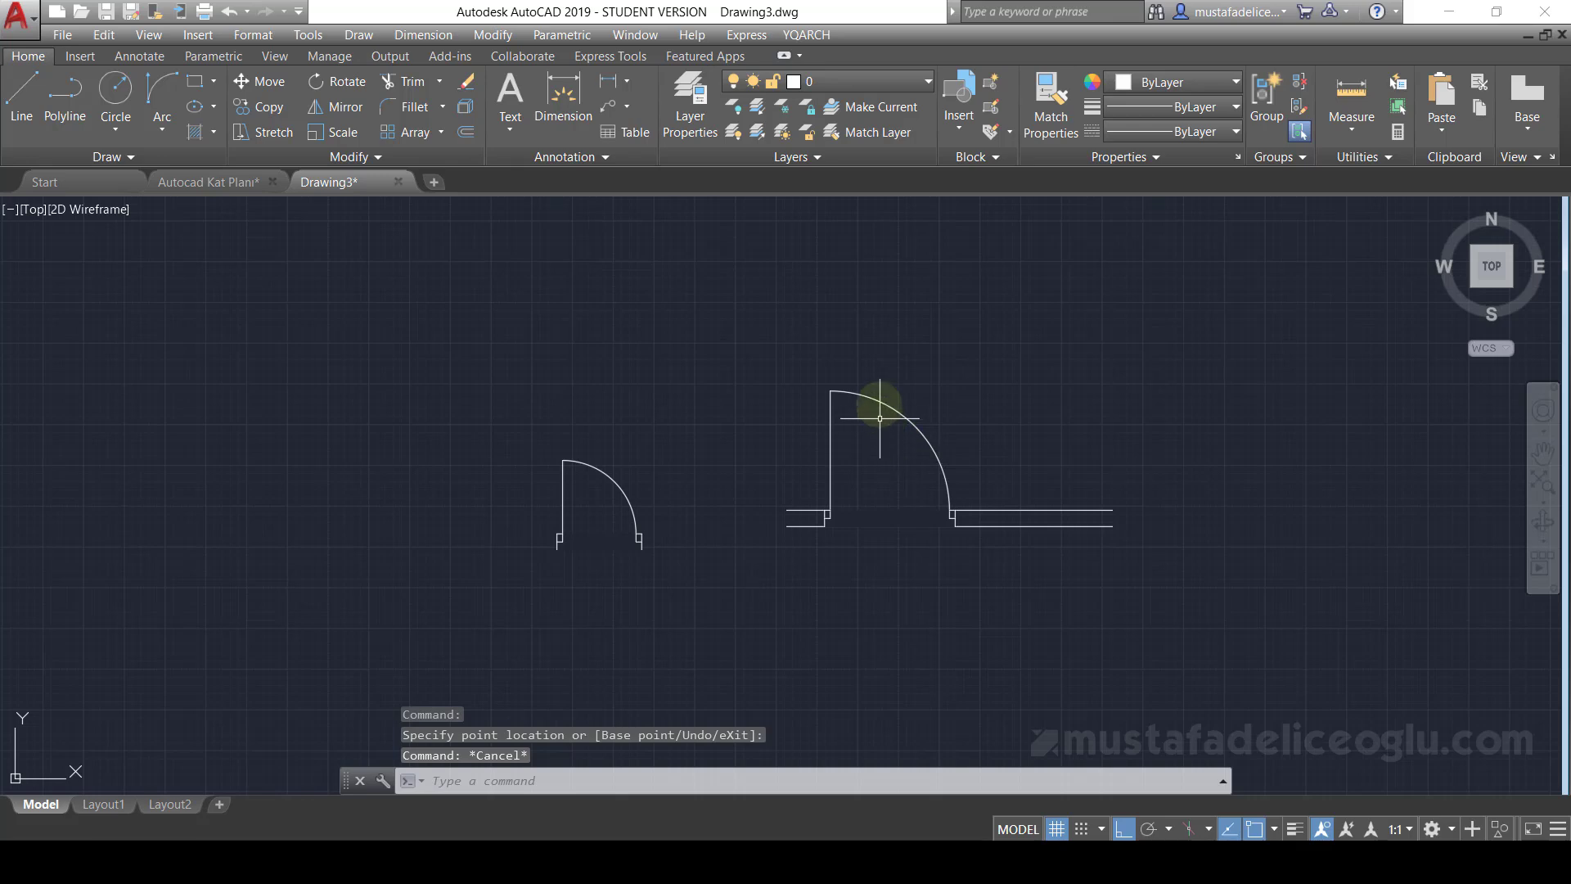
{"action": "left_click", "coordinate": [933, 422]}
{"action": "left_click", "coordinate": [895, 471]}
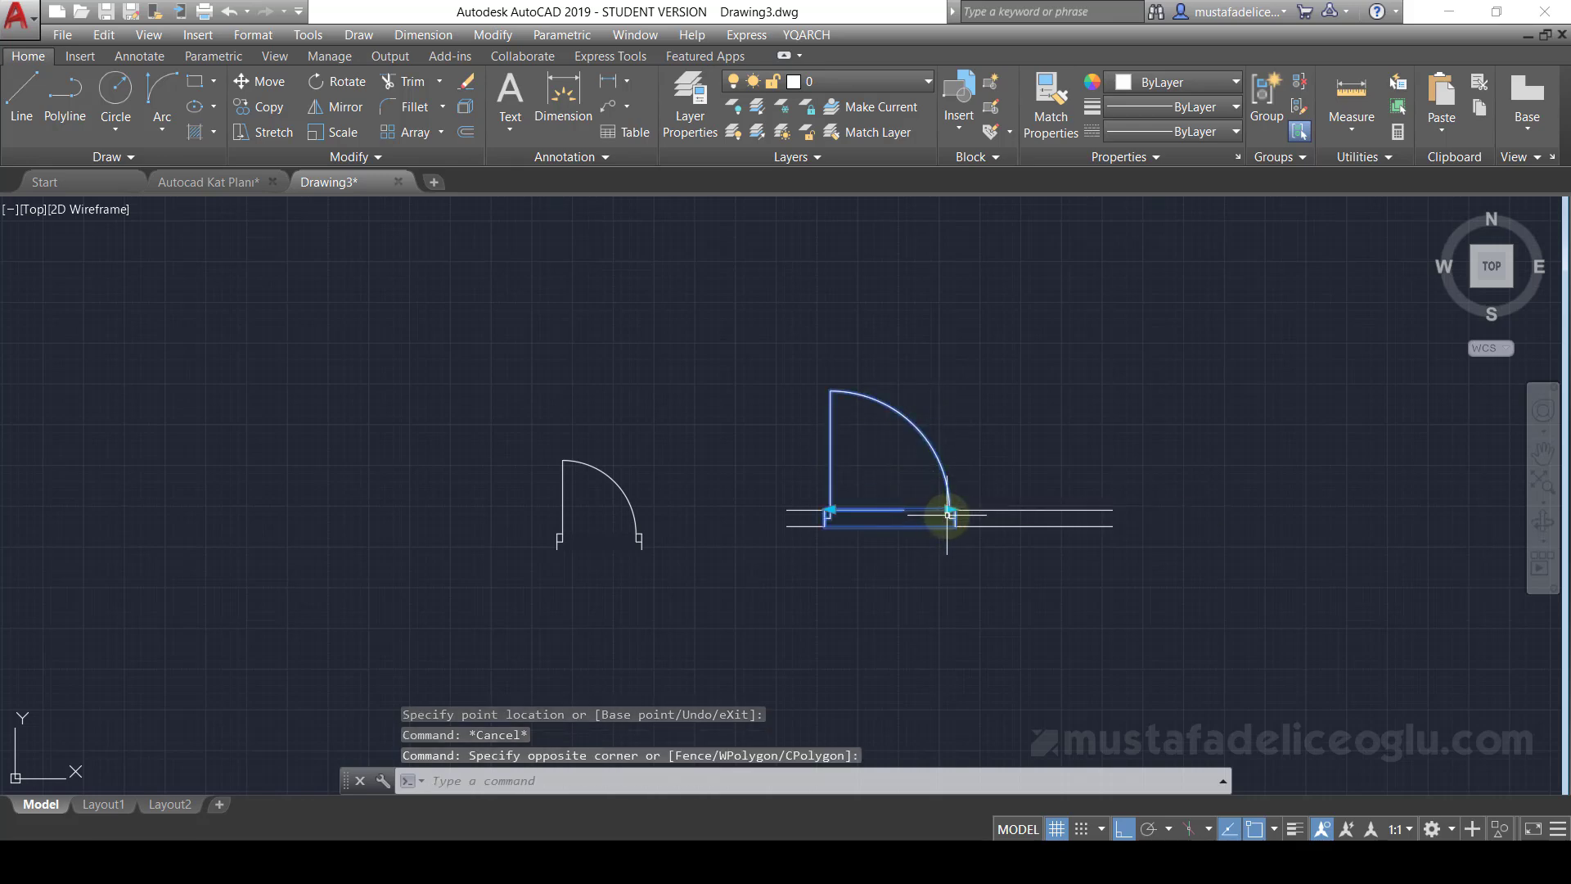
{"action": "left_click", "coordinate": [951, 511]}
{"action": "key", "text": "Escape"}
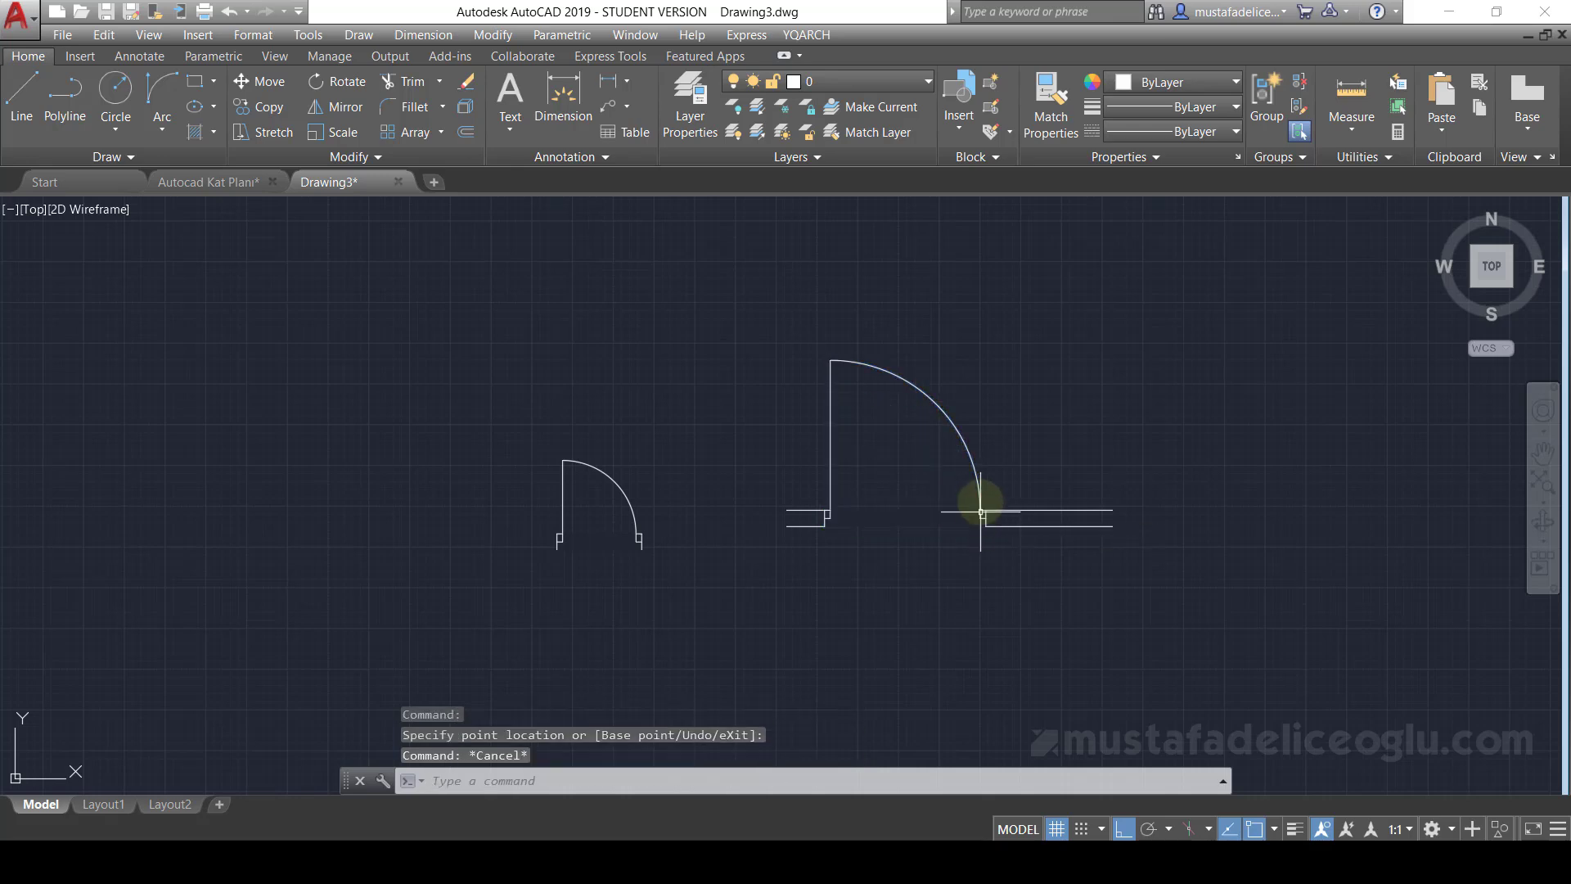
{"action": "key", "text": "Escape"}
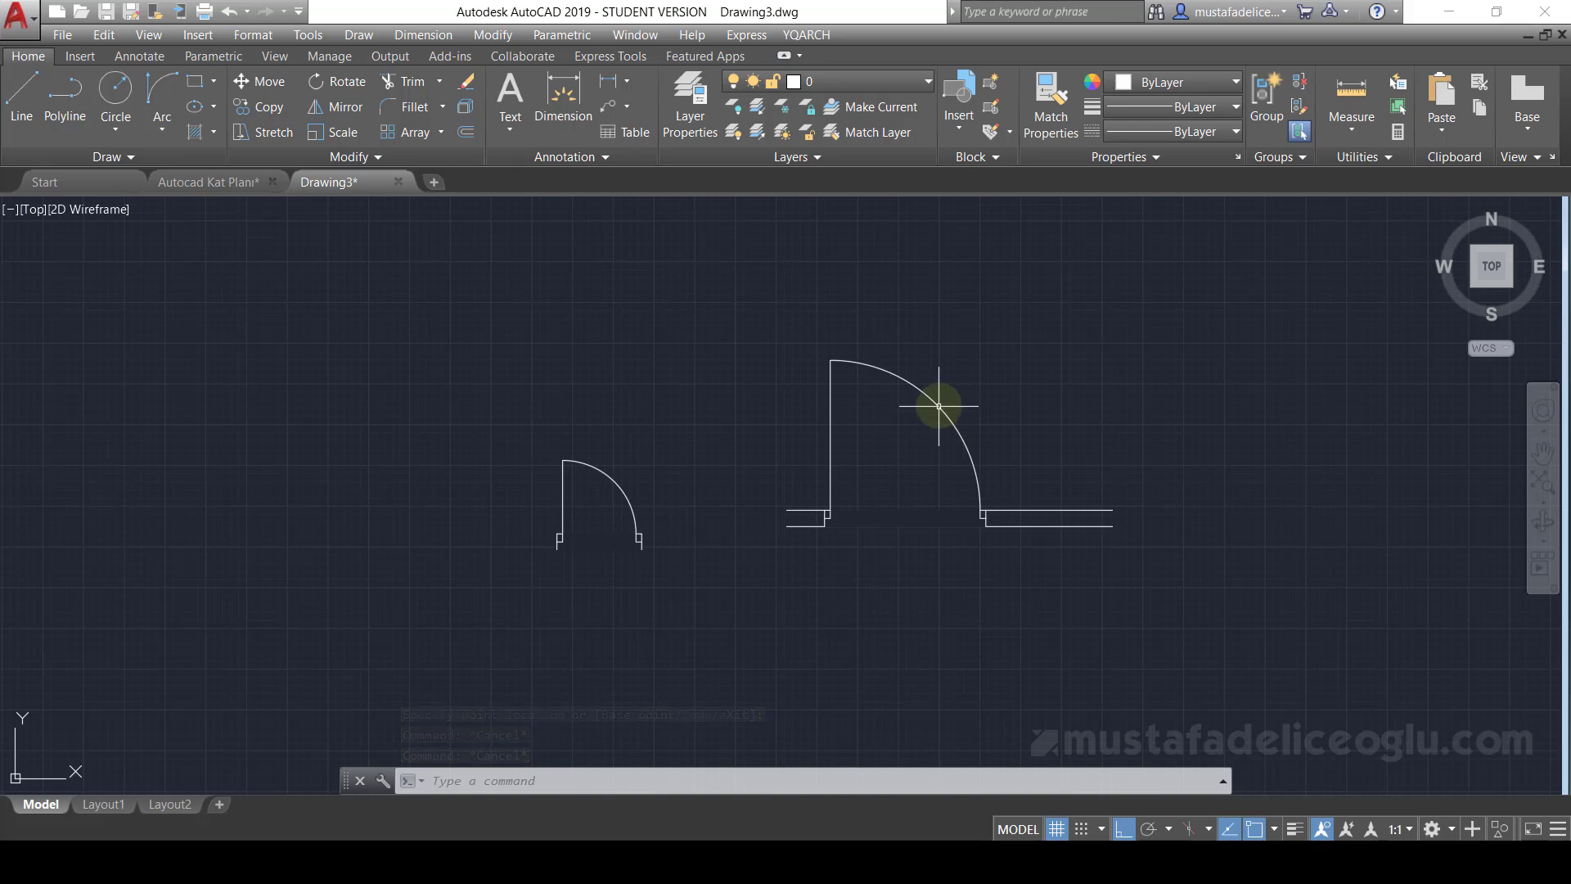
{"action": "left_click", "coordinate": [939, 406]}
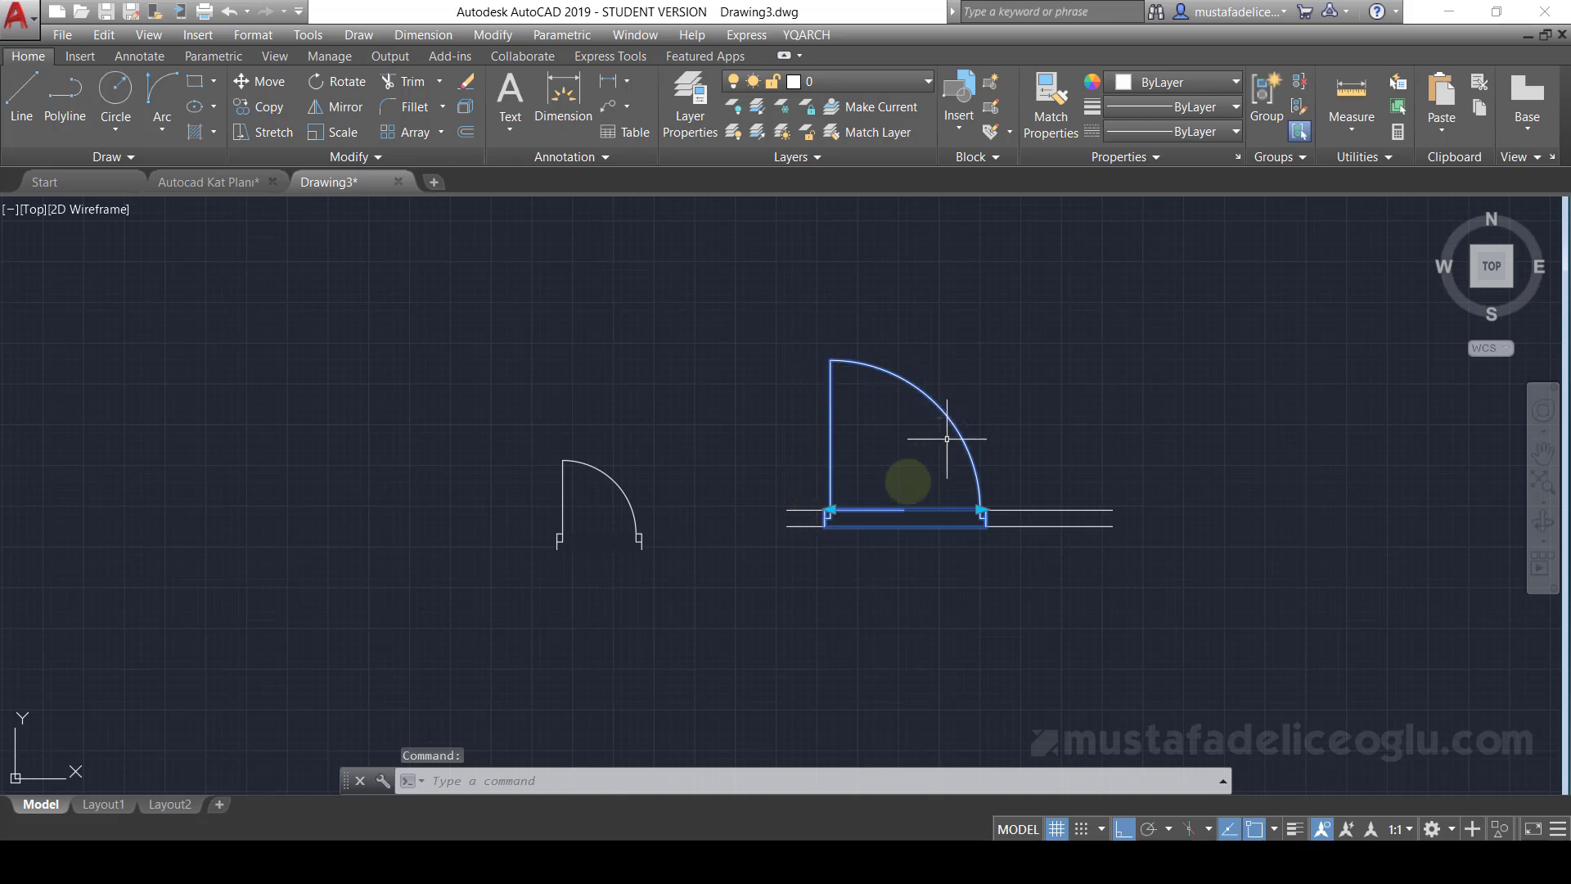
{"action": "key", "text": "Escape"}
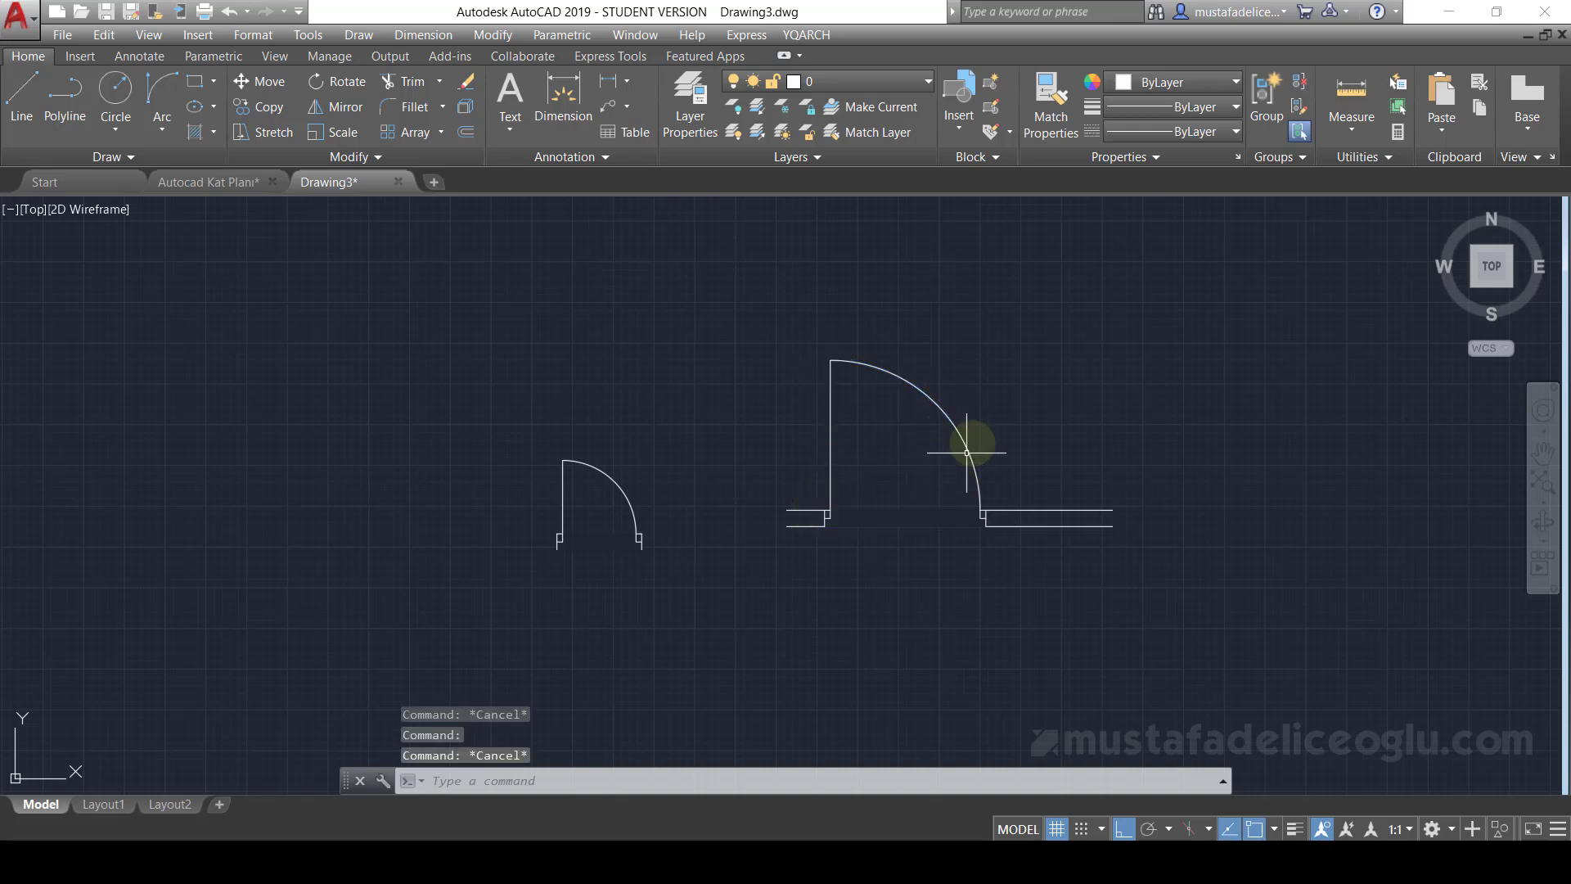
{"action": "left_click", "coordinate": [972, 442]}
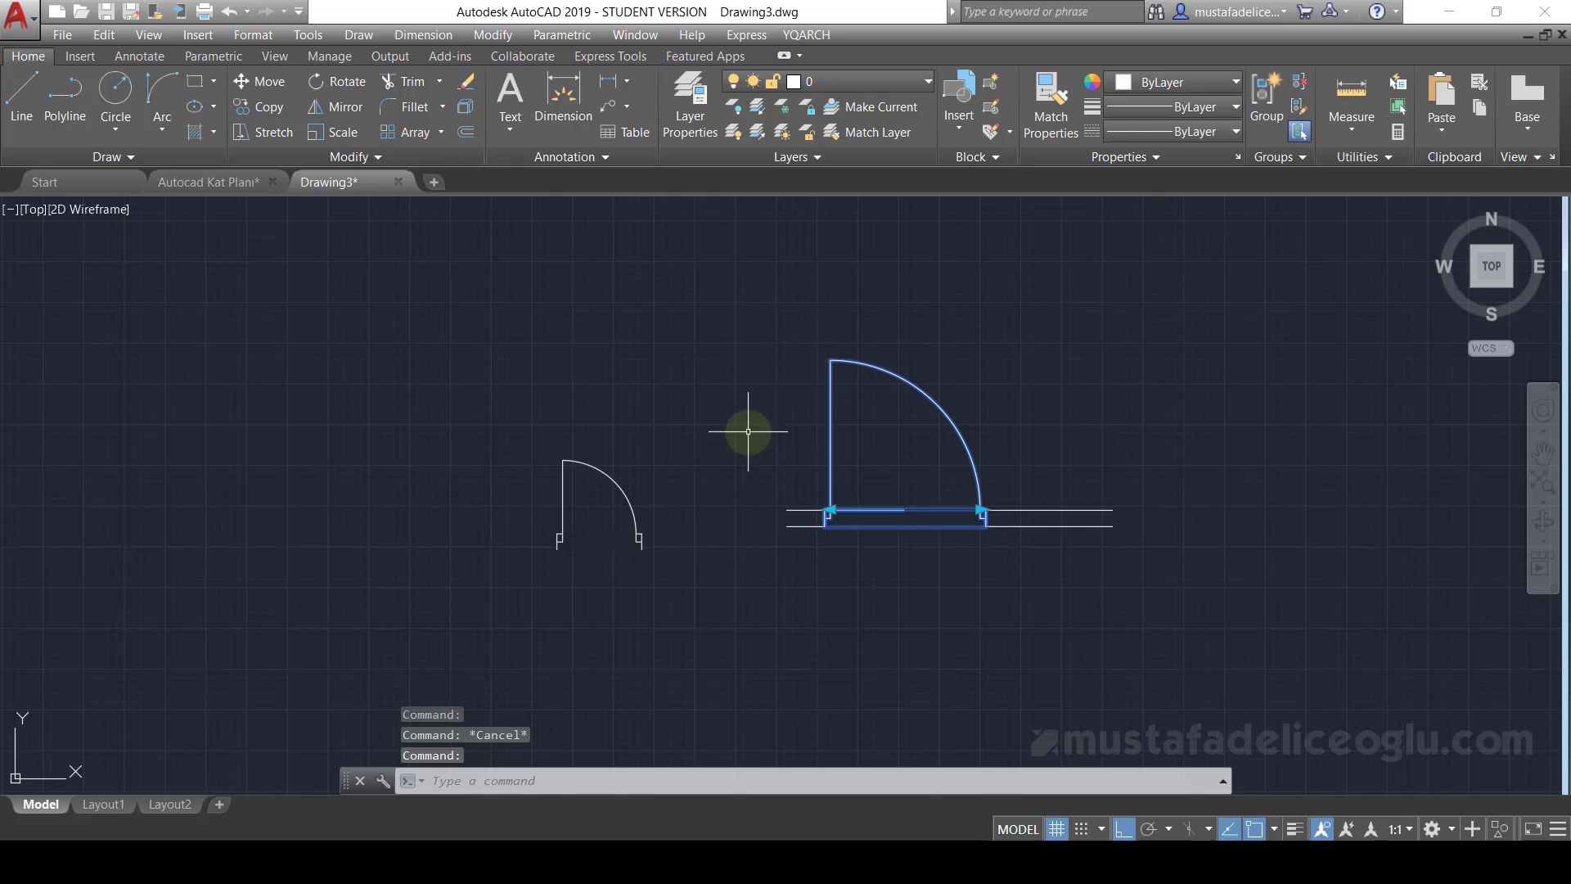
{"action": "key", "text": "Escape"}
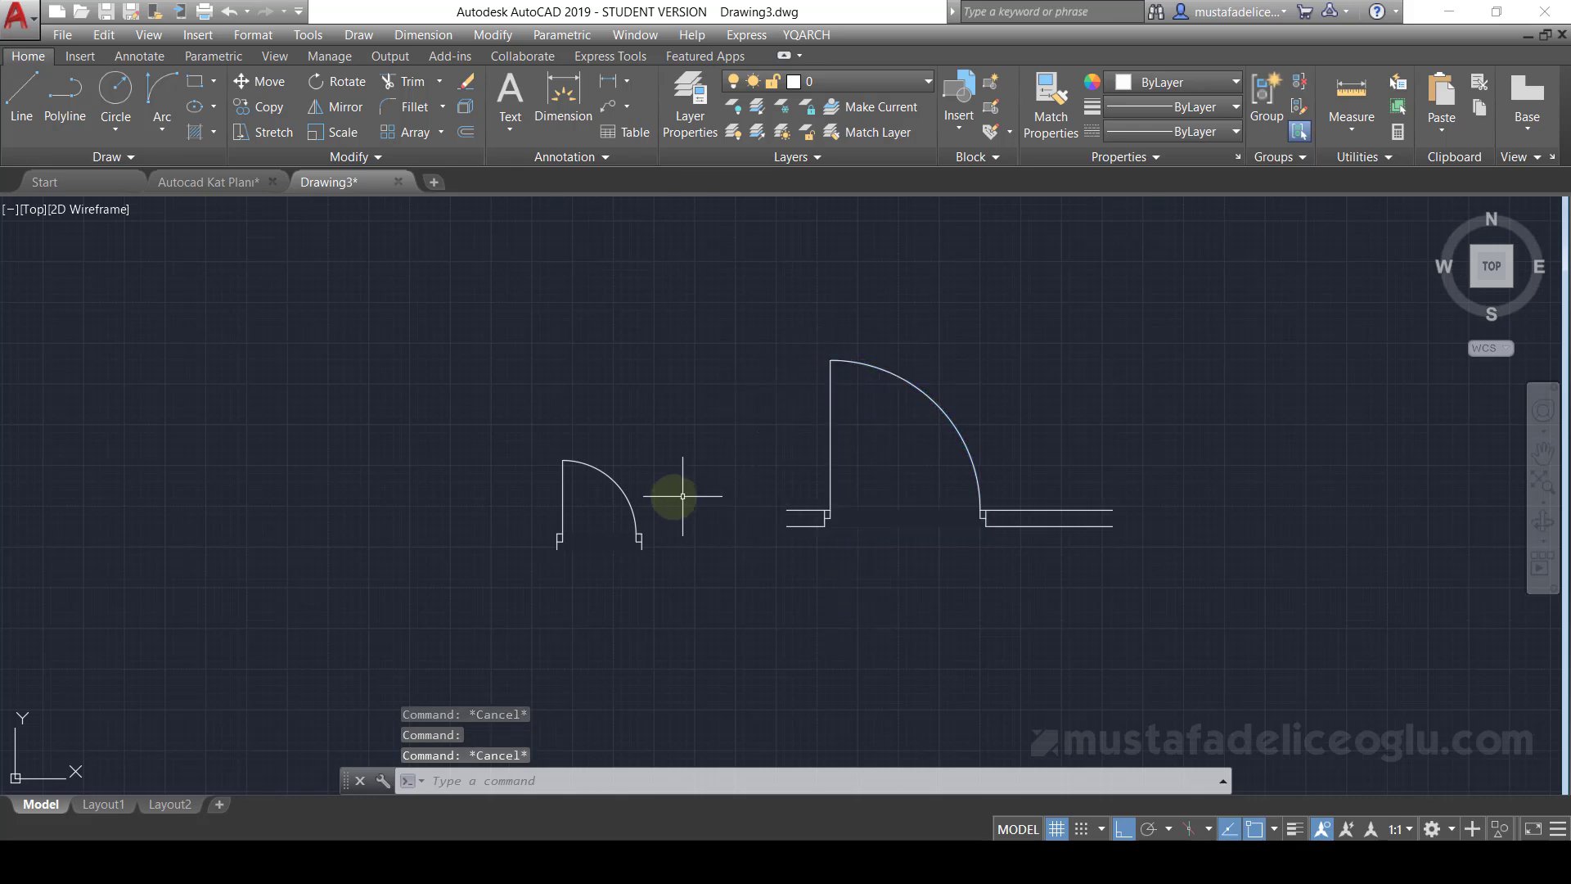
- Reopen the kapi block definition in the Block Editor
{"action": "double_click", "coordinate": [629, 514]}
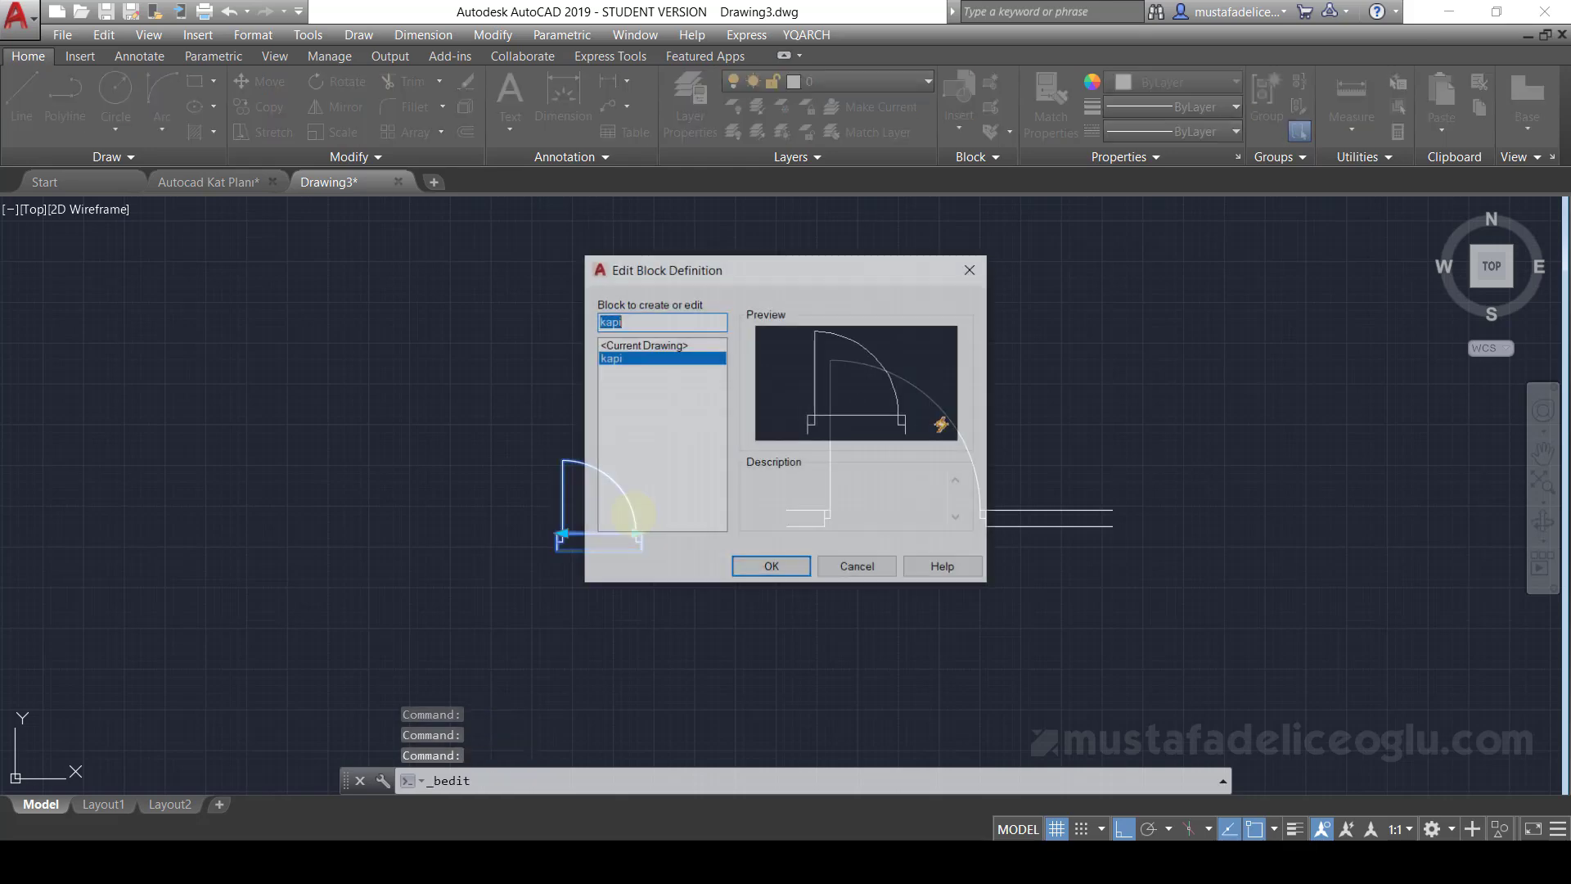
{"action": "double_click", "coordinate": [610, 360]}
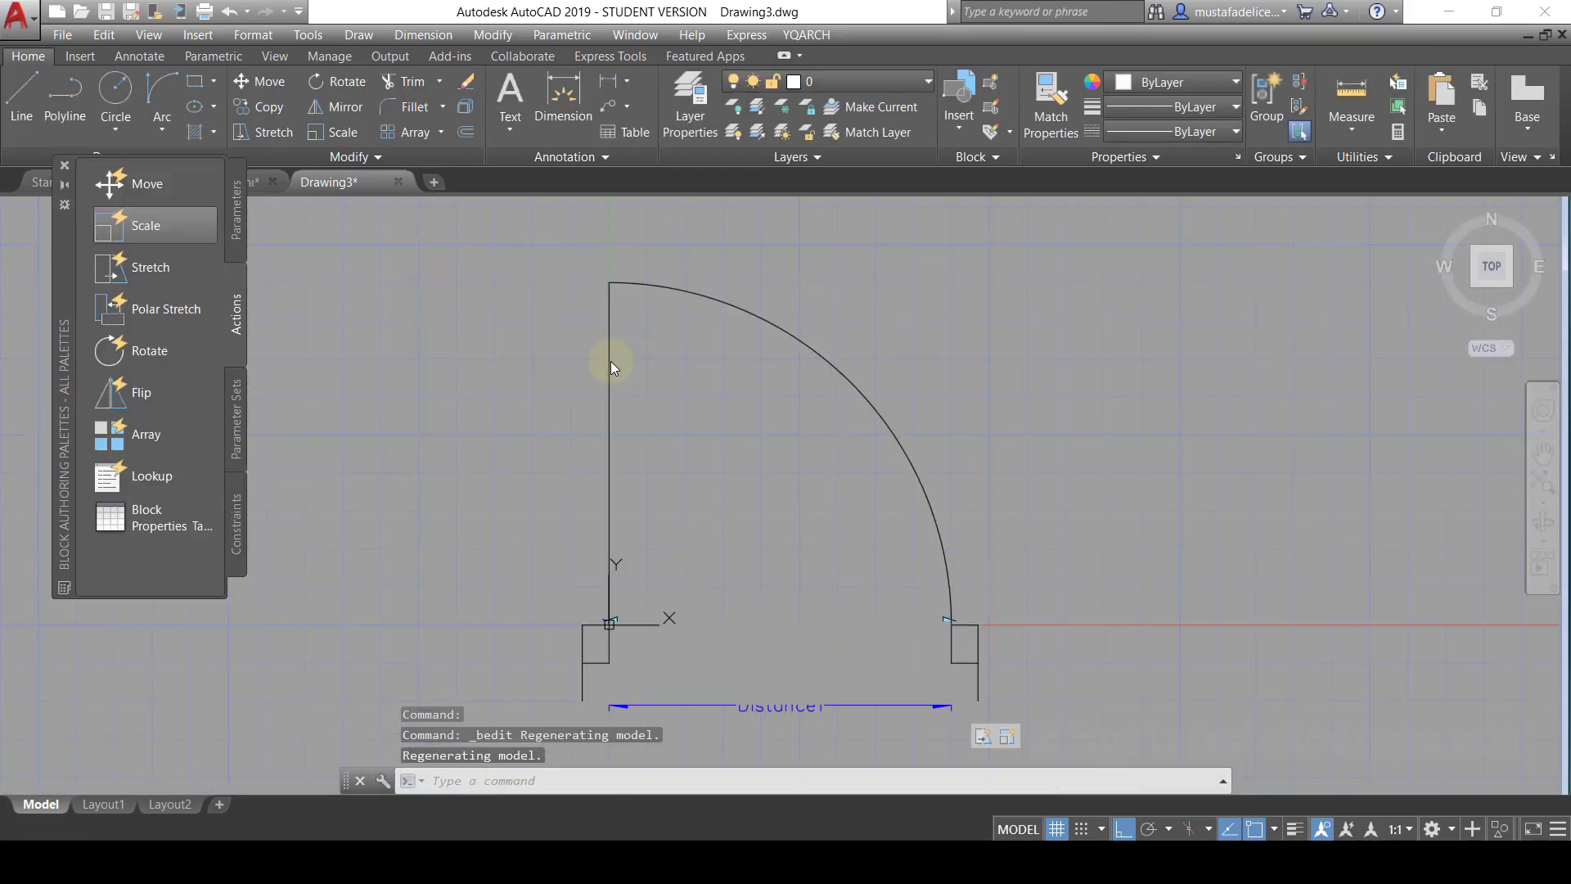
{"action": "scroll", "coordinate": [869, 444], "scroll_direction": "down", "scroll_amount": 2}
{"action": "scroll", "coordinate": [850, 523], "scroll_direction": "down", "scroll_amount": 2}
{"action": "scroll", "coordinate": [844, 585], "scroll_direction": "up", "scroll_amount": 2}
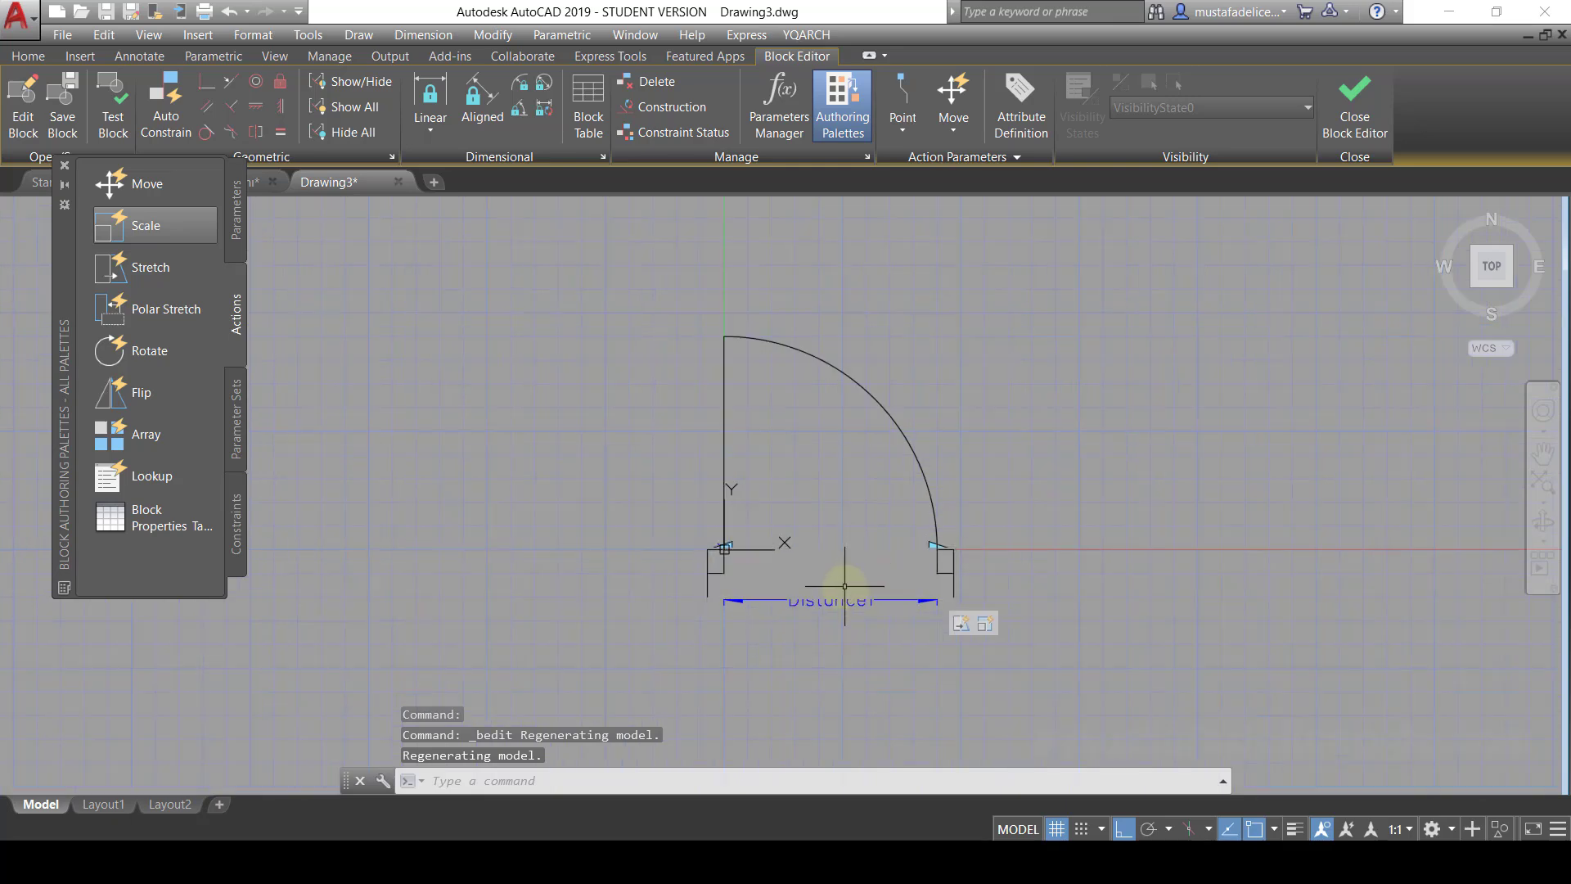
- Check Distance1's label and endpoint grips, then show the Parameters palette
{"action": "left_click", "coordinate": [835, 604]}
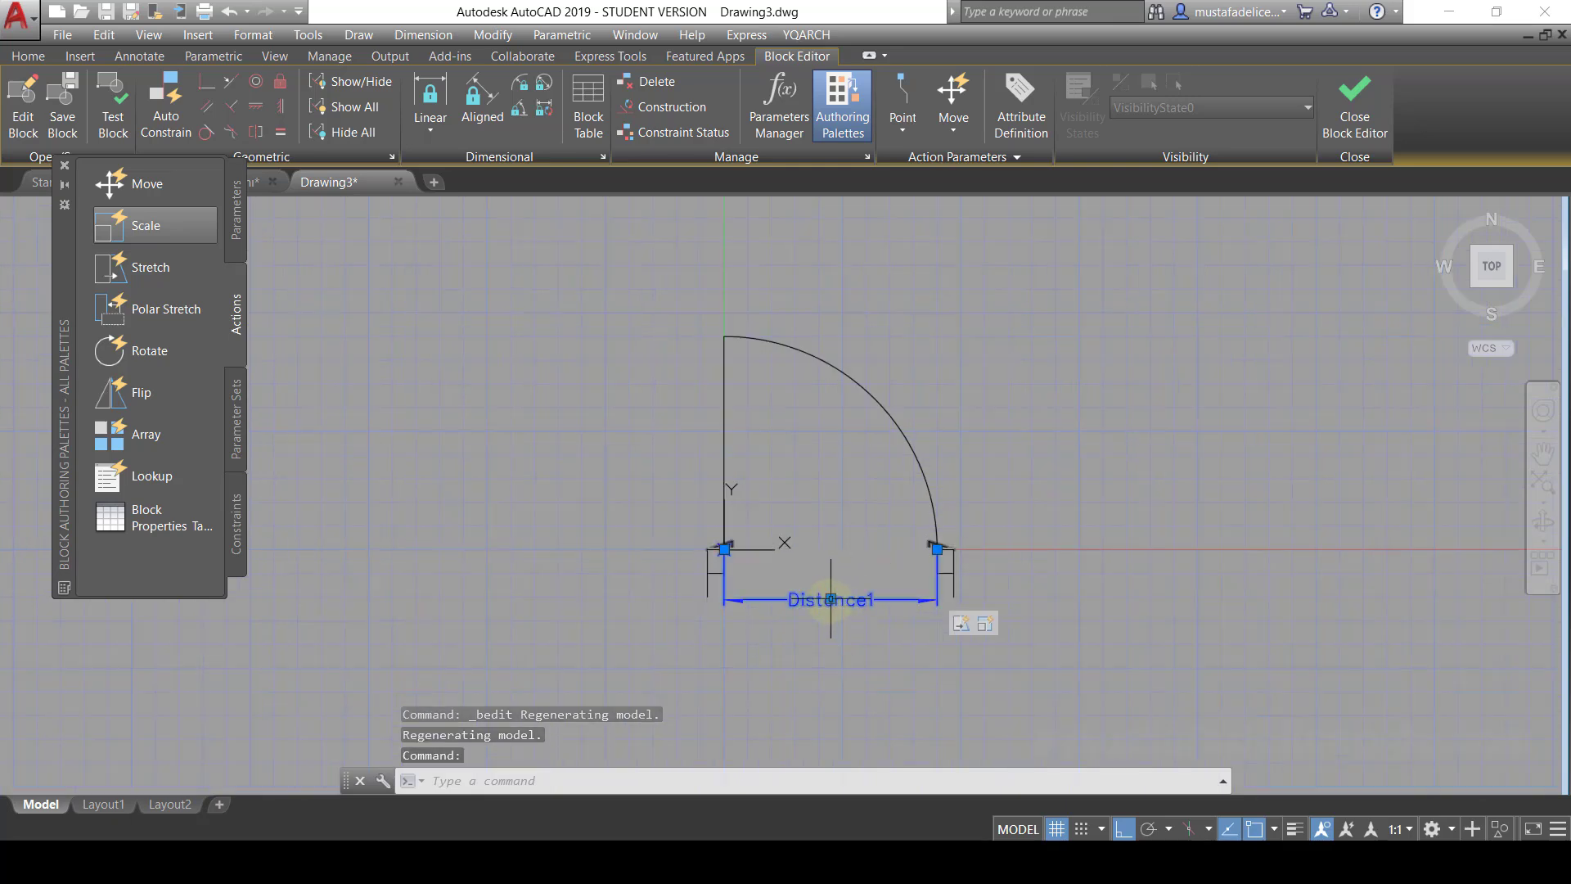
{"action": "left_click", "coordinate": [833, 603]}
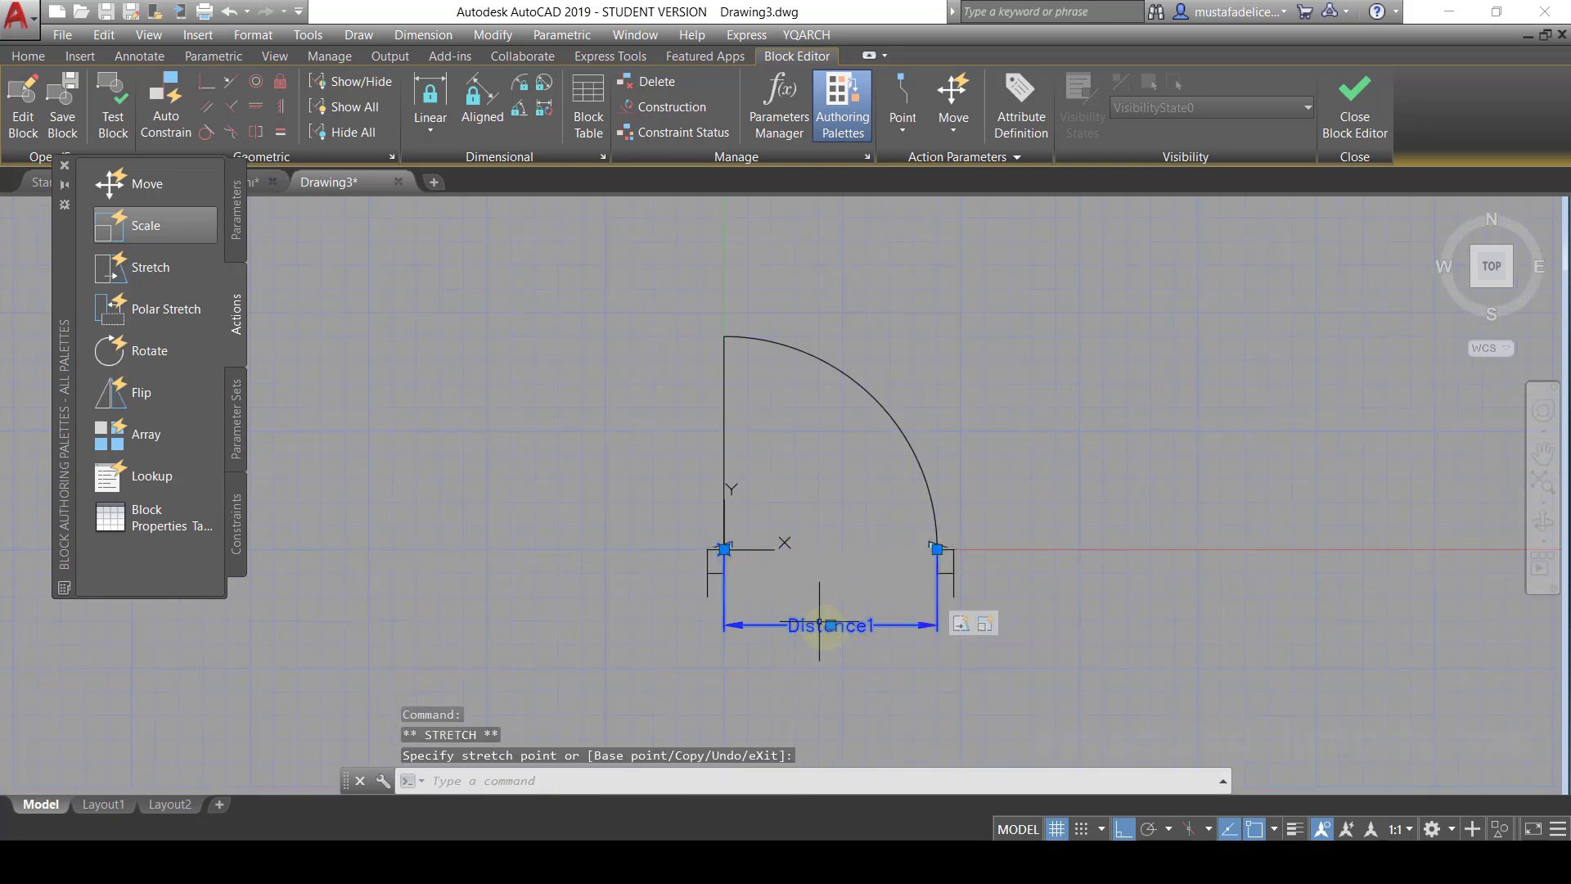
{"action": "key", "text": "Escape"}
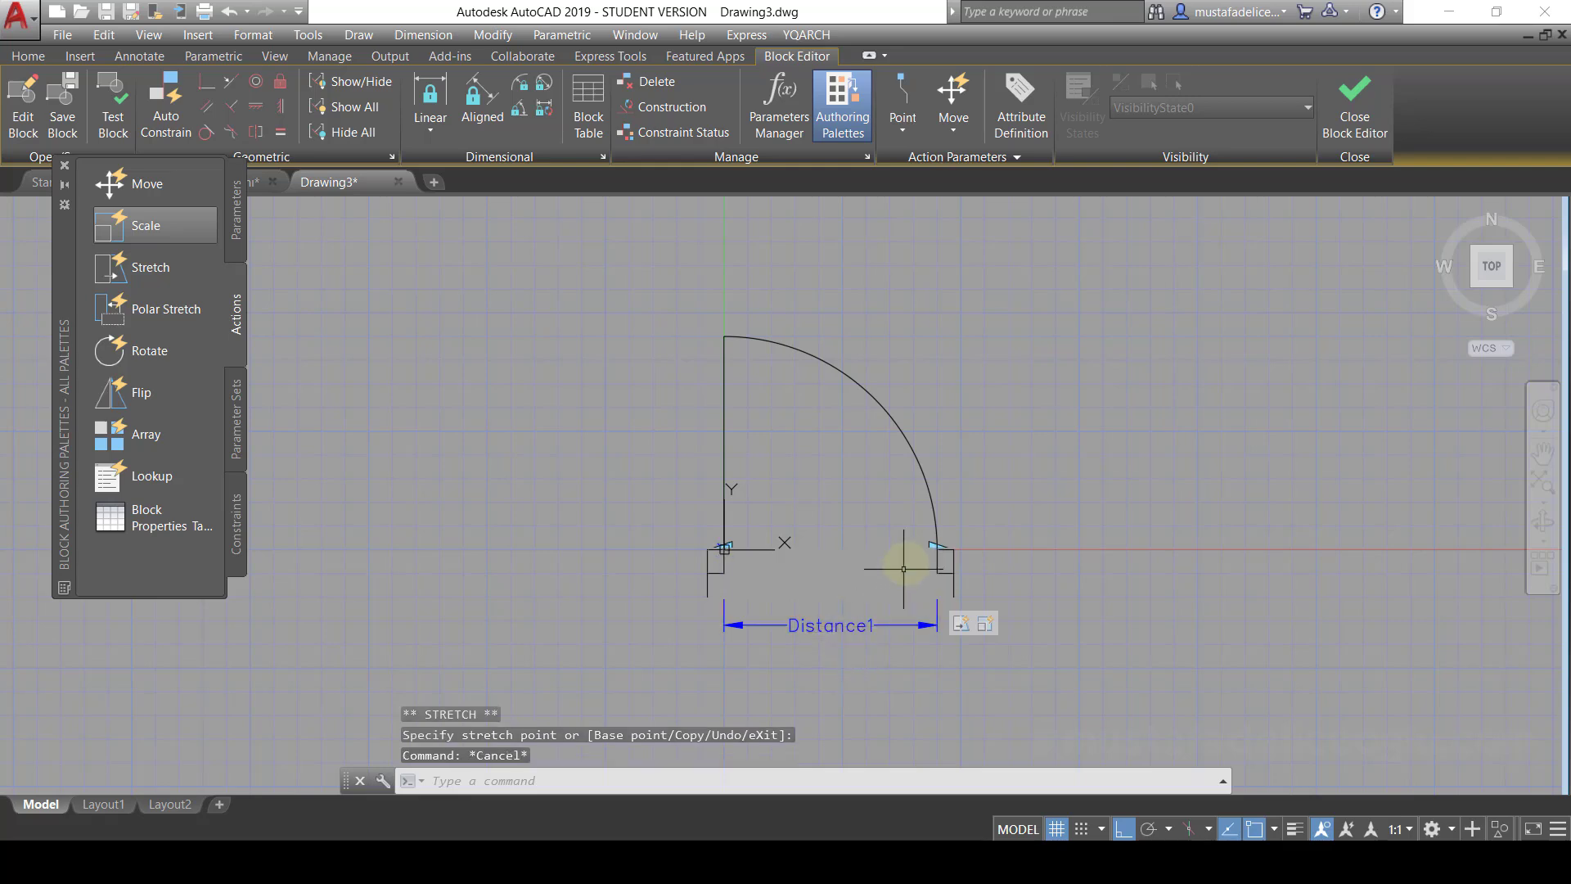
{"action": "scroll", "coordinate": [921, 544], "scroll_direction": "up", "scroll_amount": 2}
{"action": "scroll", "coordinate": [920, 544], "scroll_direction": "up", "scroll_amount": 2}
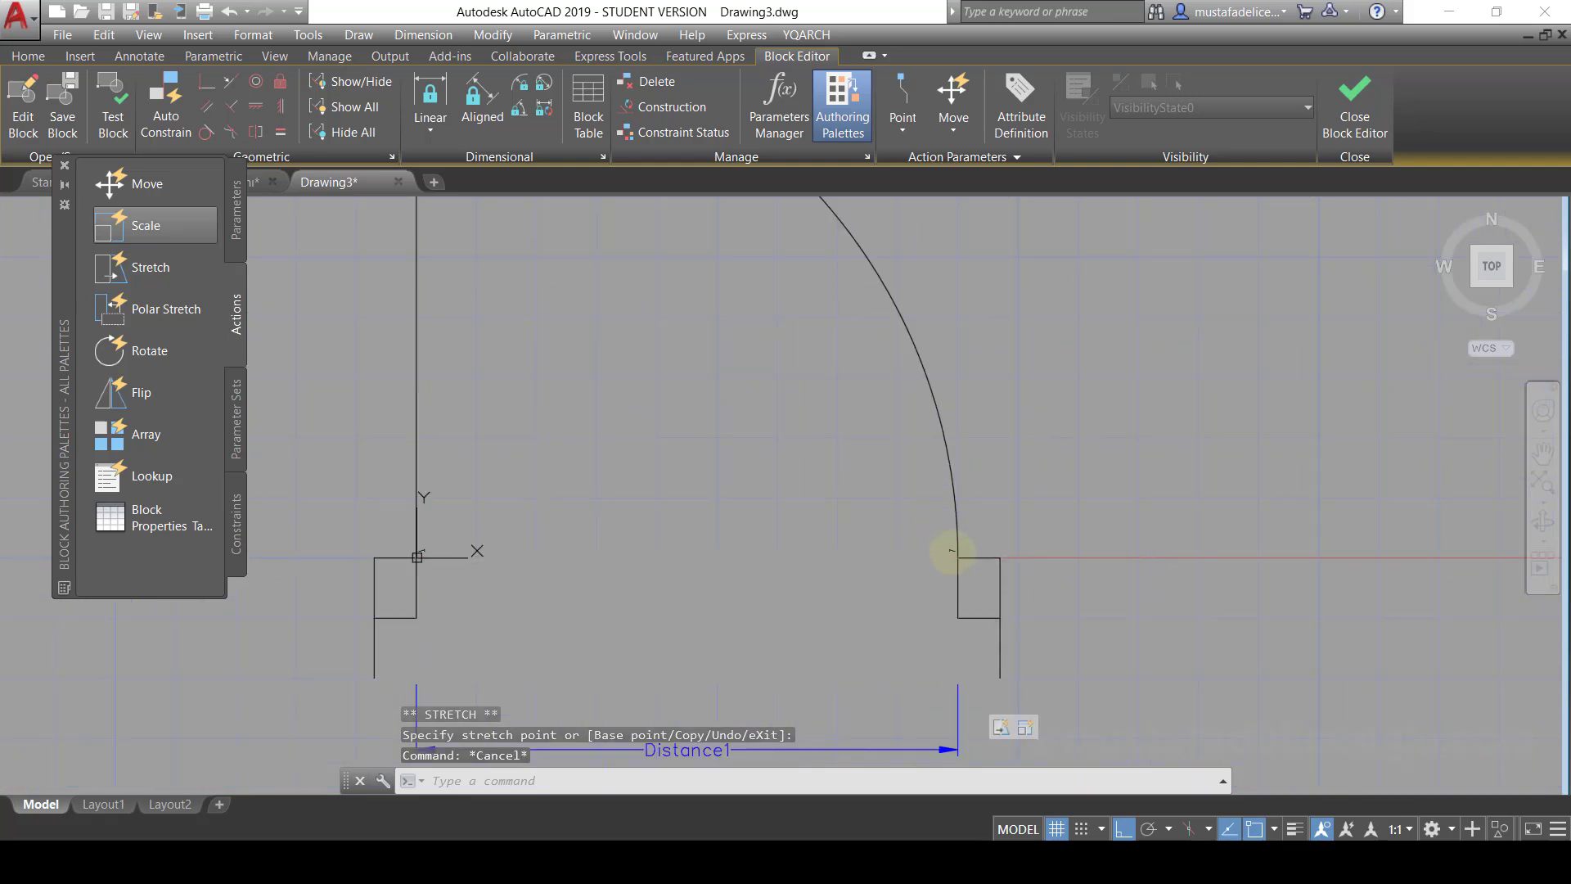
{"action": "left_click", "coordinate": [959, 557]}
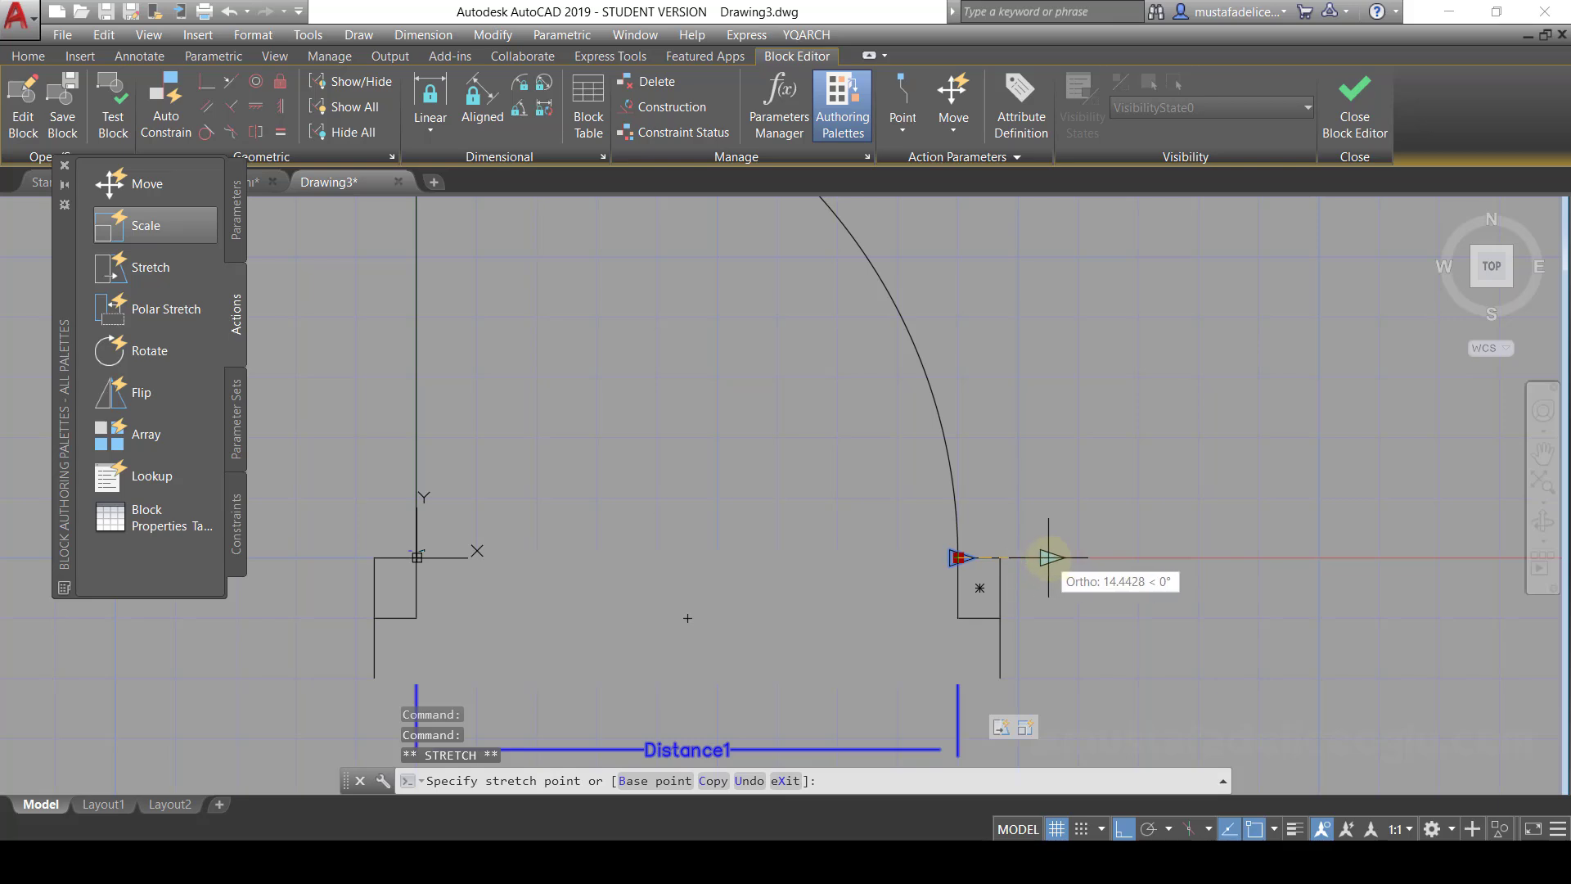
{"action": "key", "text": "Escape"}
{"action": "scroll", "coordinate": [1034, 507], "scroll_direction": "down", "scroll_amount": 4}
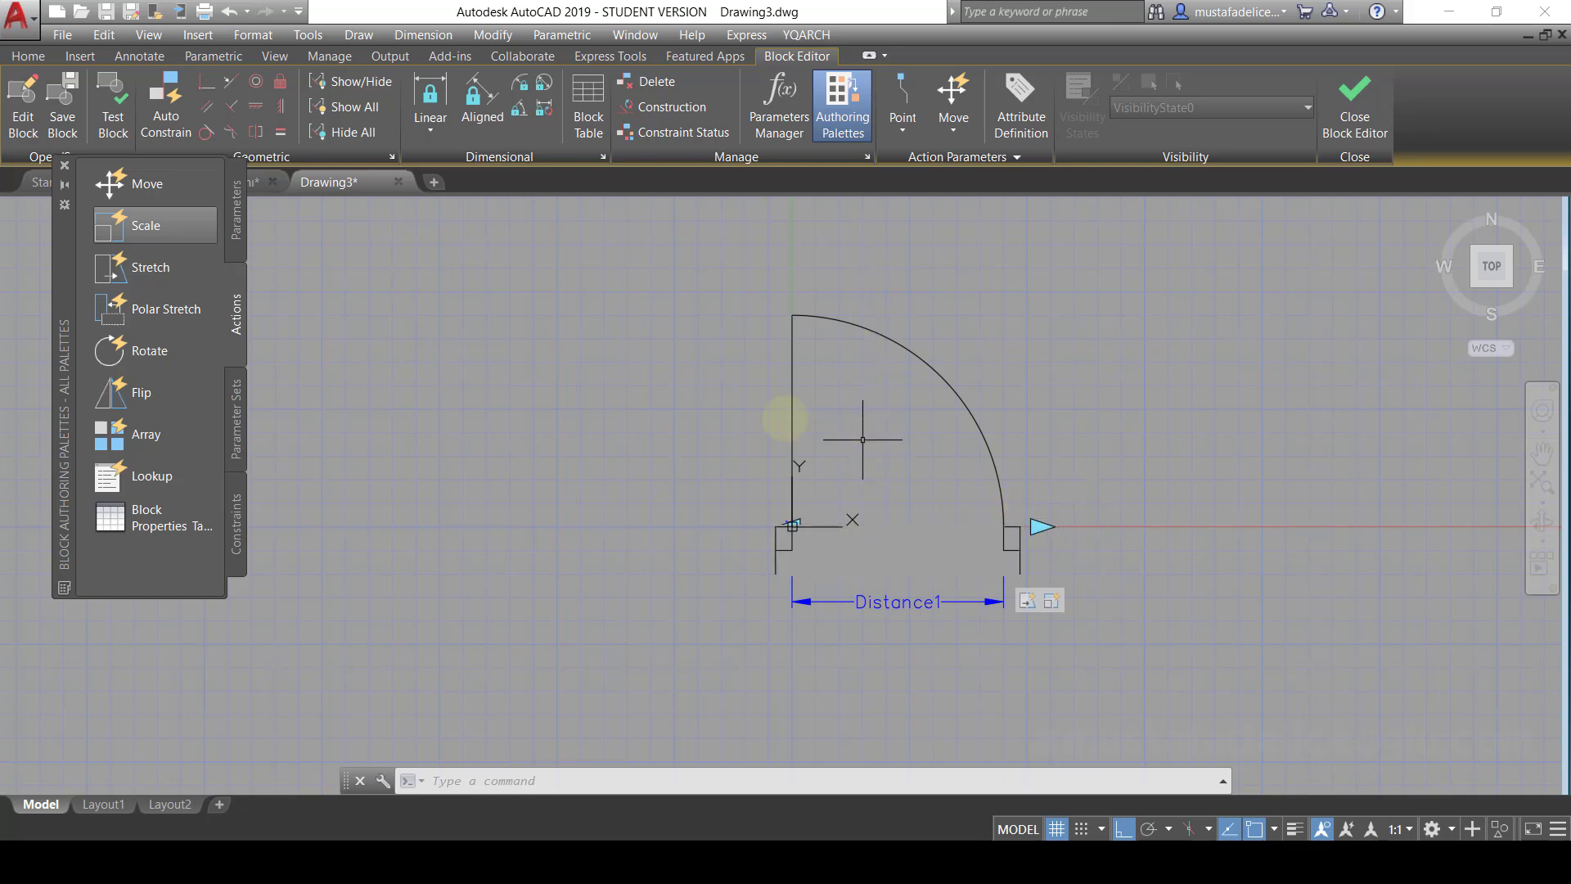
{"action": "left_click", "coordinate": [234, 235]}
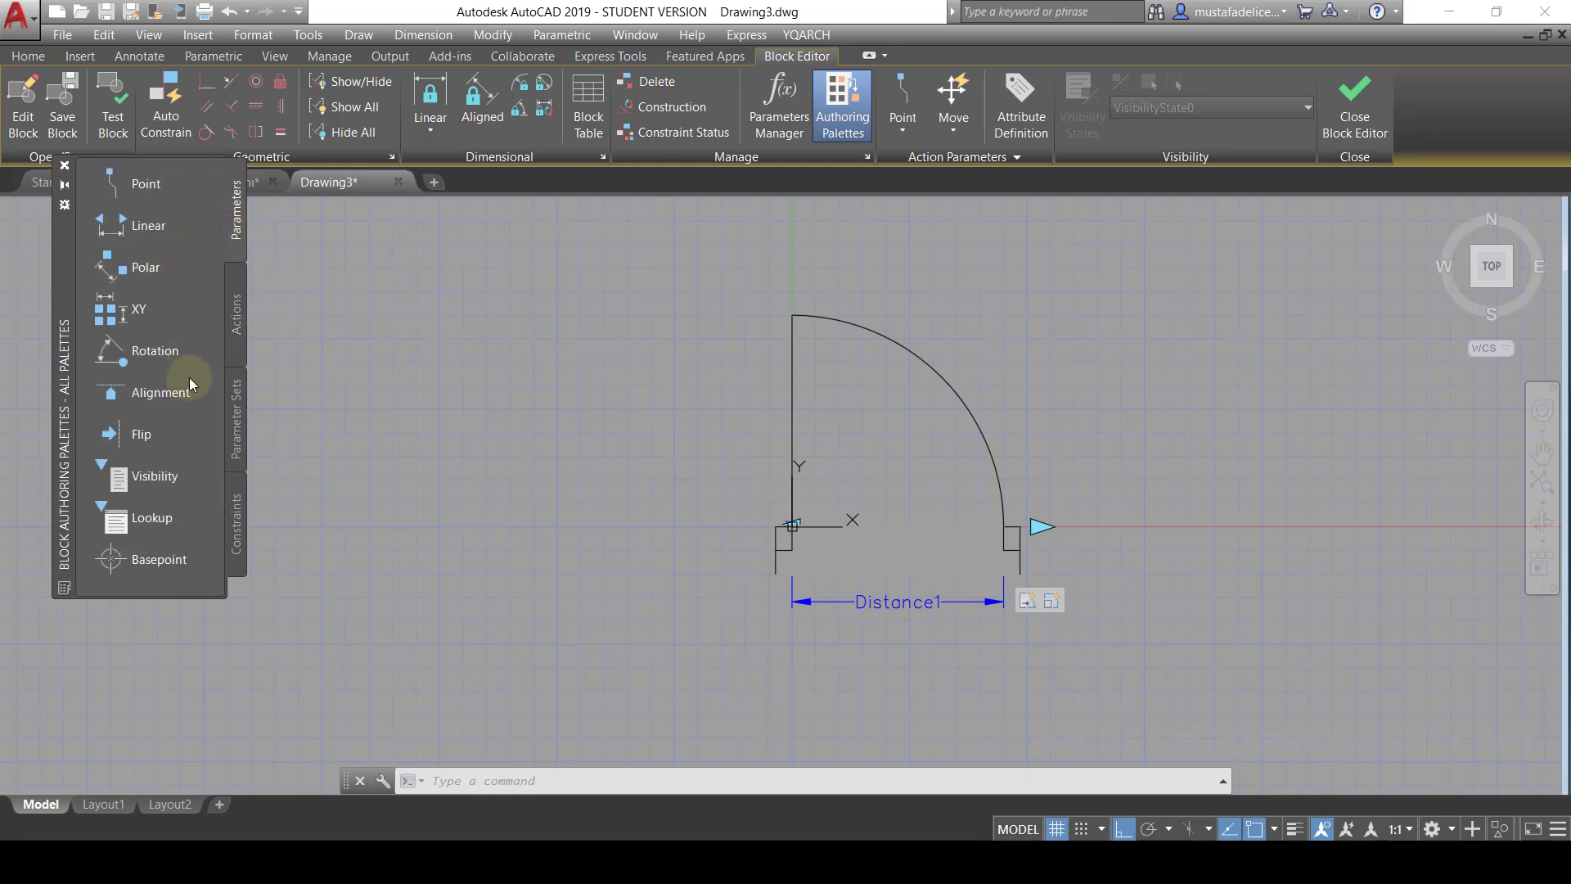
- Add flip parameter Flip state1 with a reflection line from the left corner to the right jamb
{"action": "left_click", "coordinate": [148, 440]}
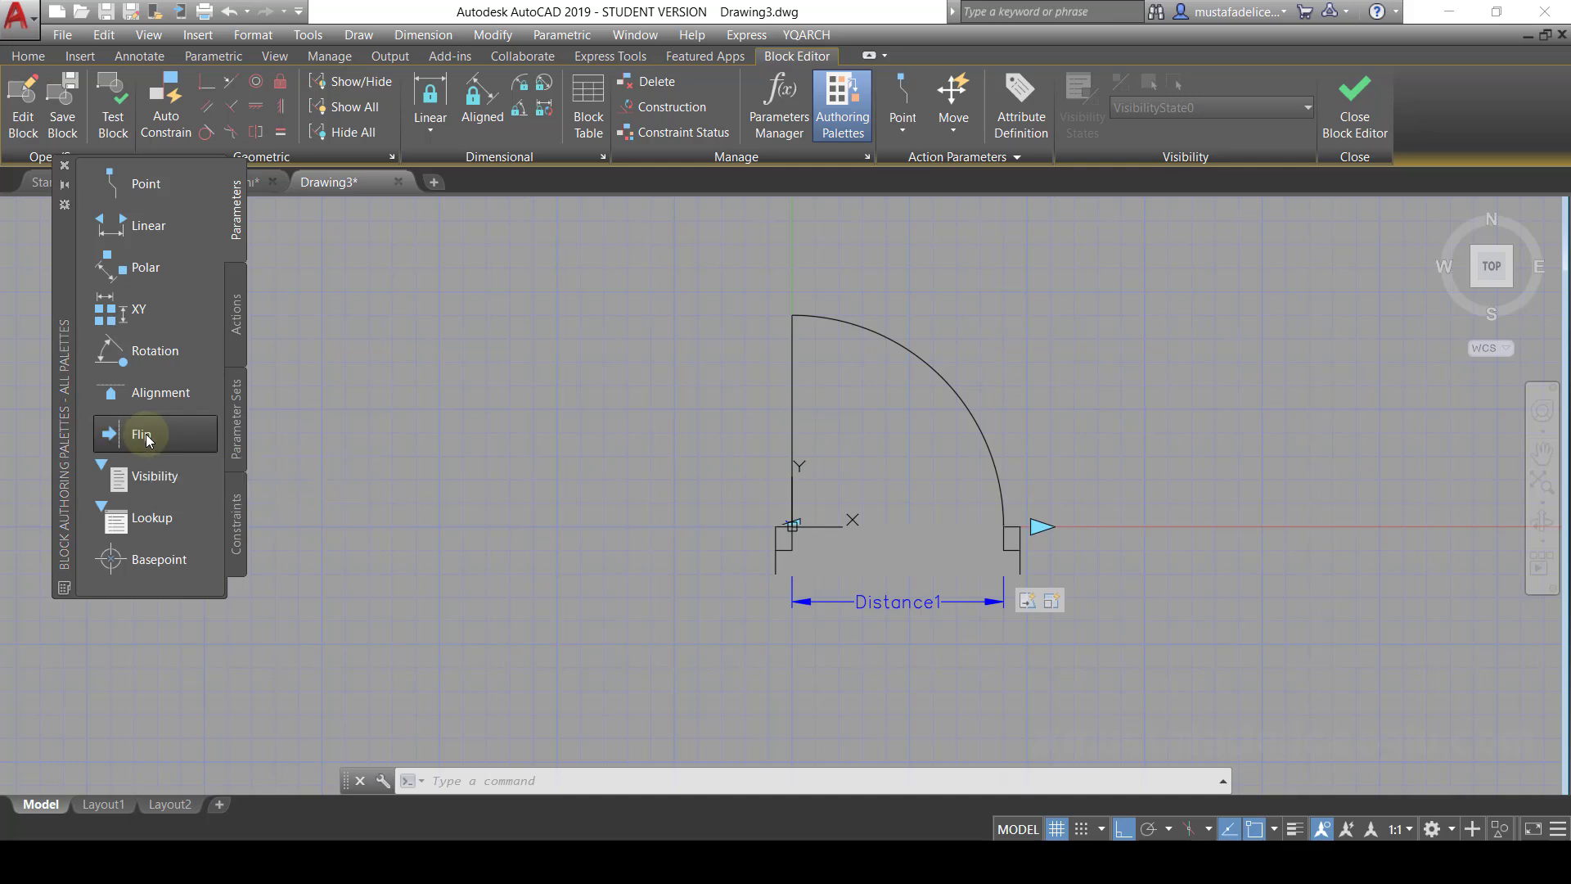
{"action": "scroll", "coordinate": [790, 526], "scroll_direction": "up", "scroll_amount": 2}
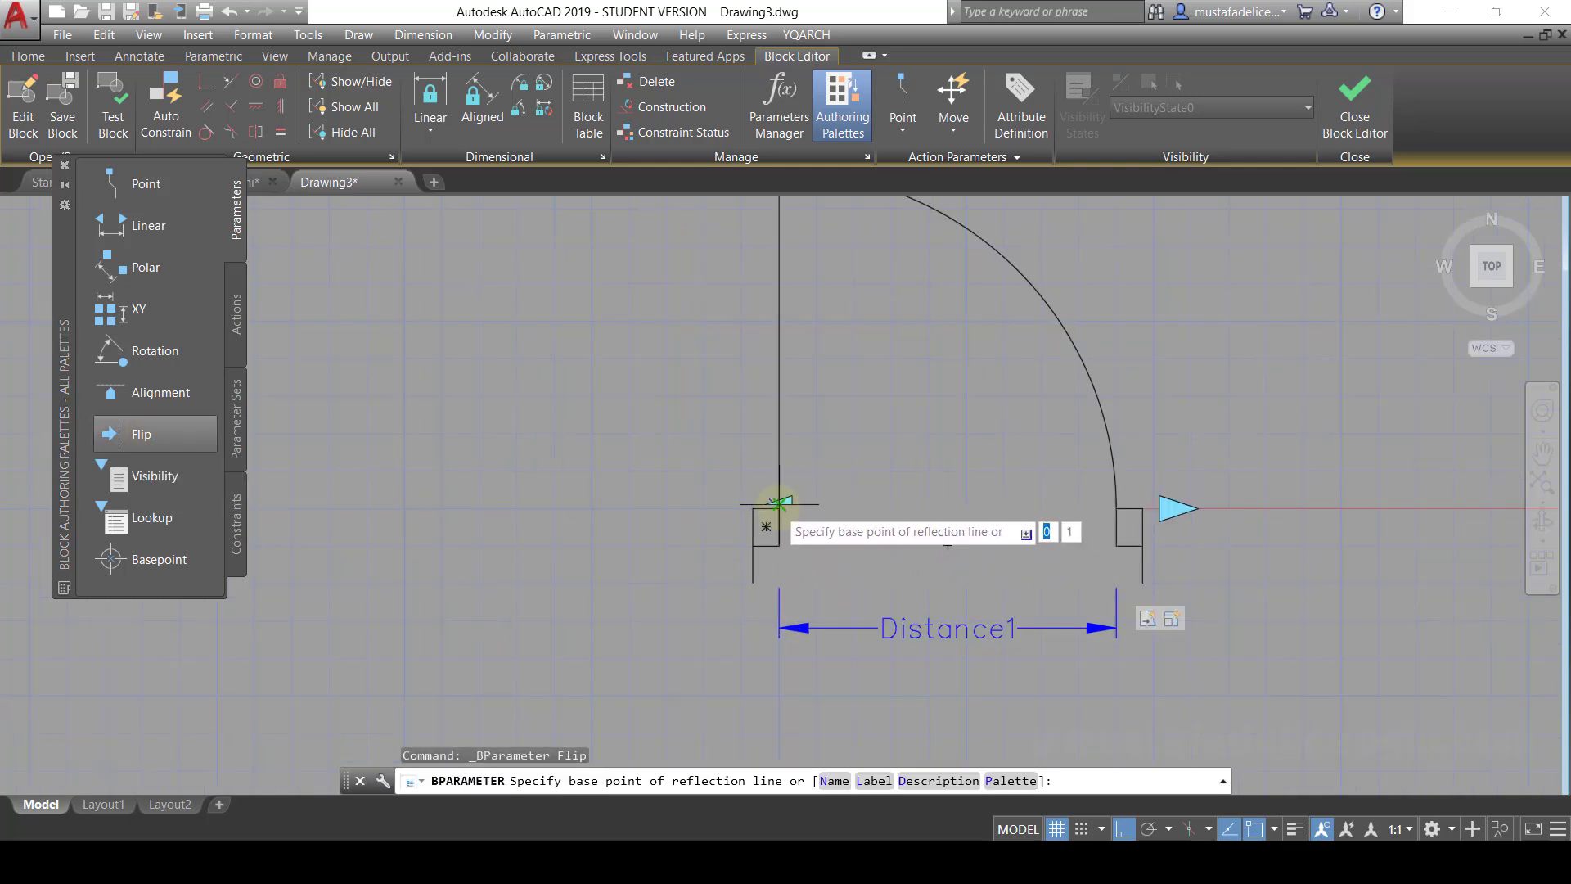
{"action": "scroll", "coordinate": [777, 507], "scroll_direction": "up", "scroll_amount": 1}
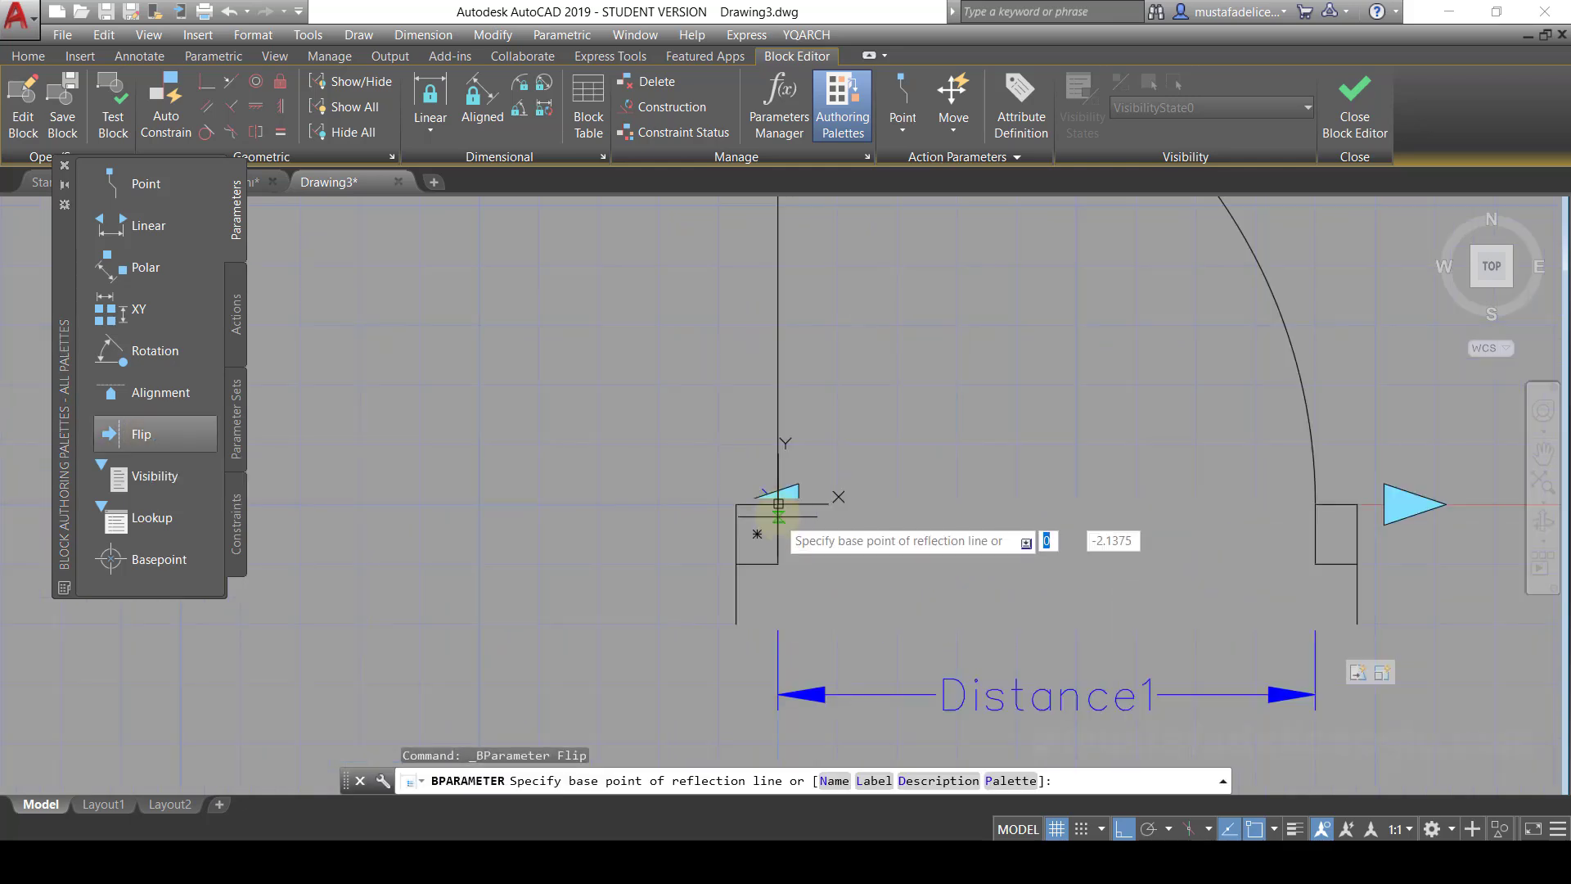
{"action": "left_click", "coordinate": [778, 563]}
{"action": "scroll", "coordinate": [778, 563], "scroll_direction": "down", "scroll_amount": 1}
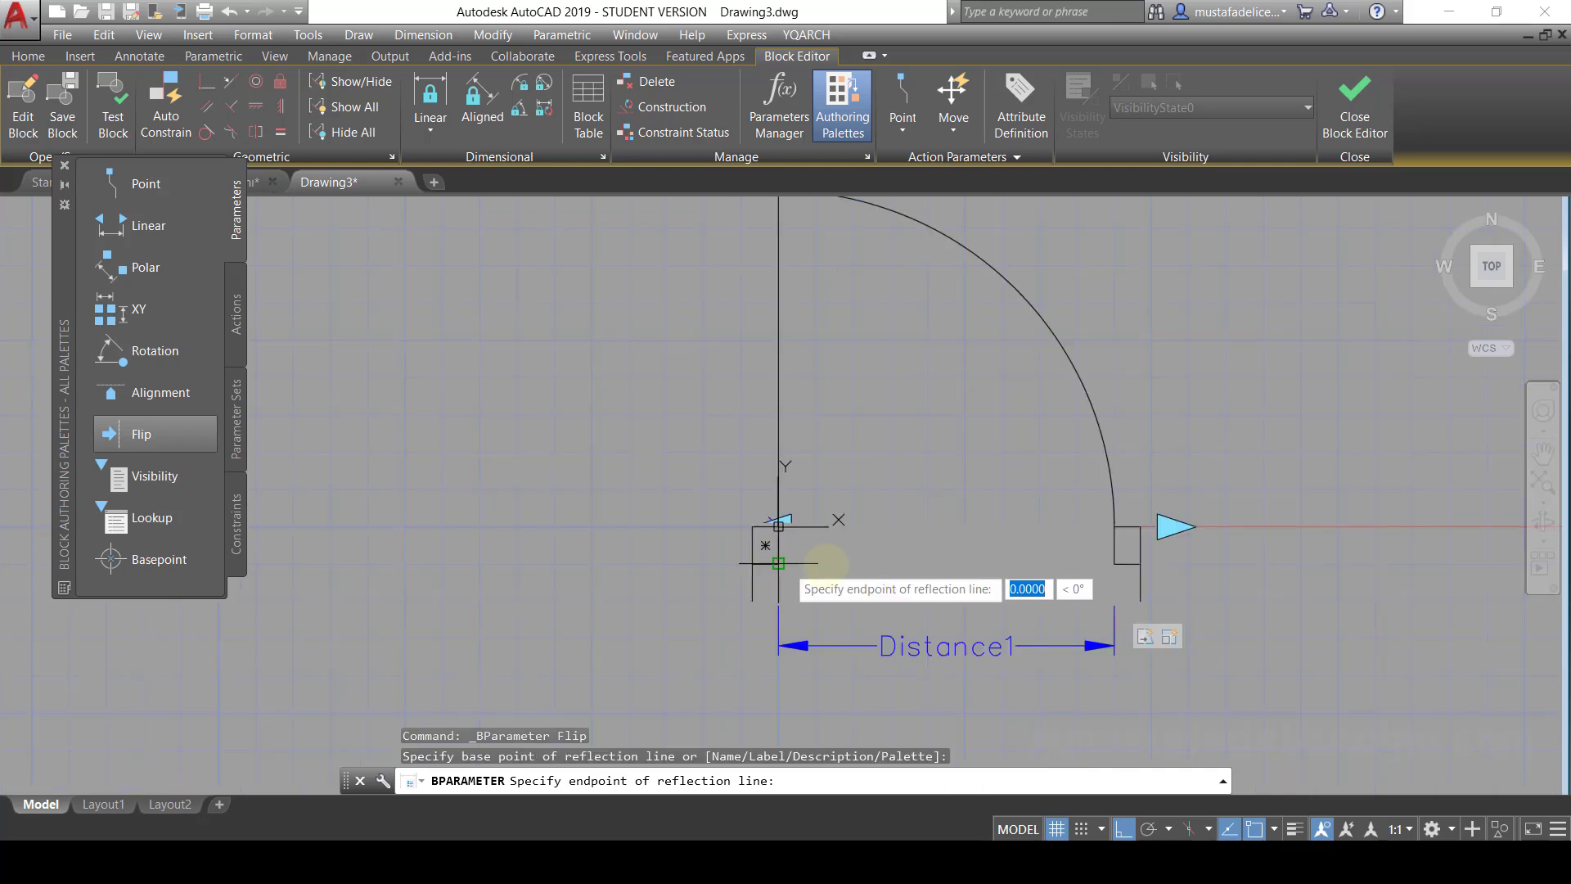
{"action": "left_click", "coordinate": [1115, 563]}
{"action": "scroll", "coordinate": [992, 553], "scroll_direction": "down", "scroll_amount": 3}
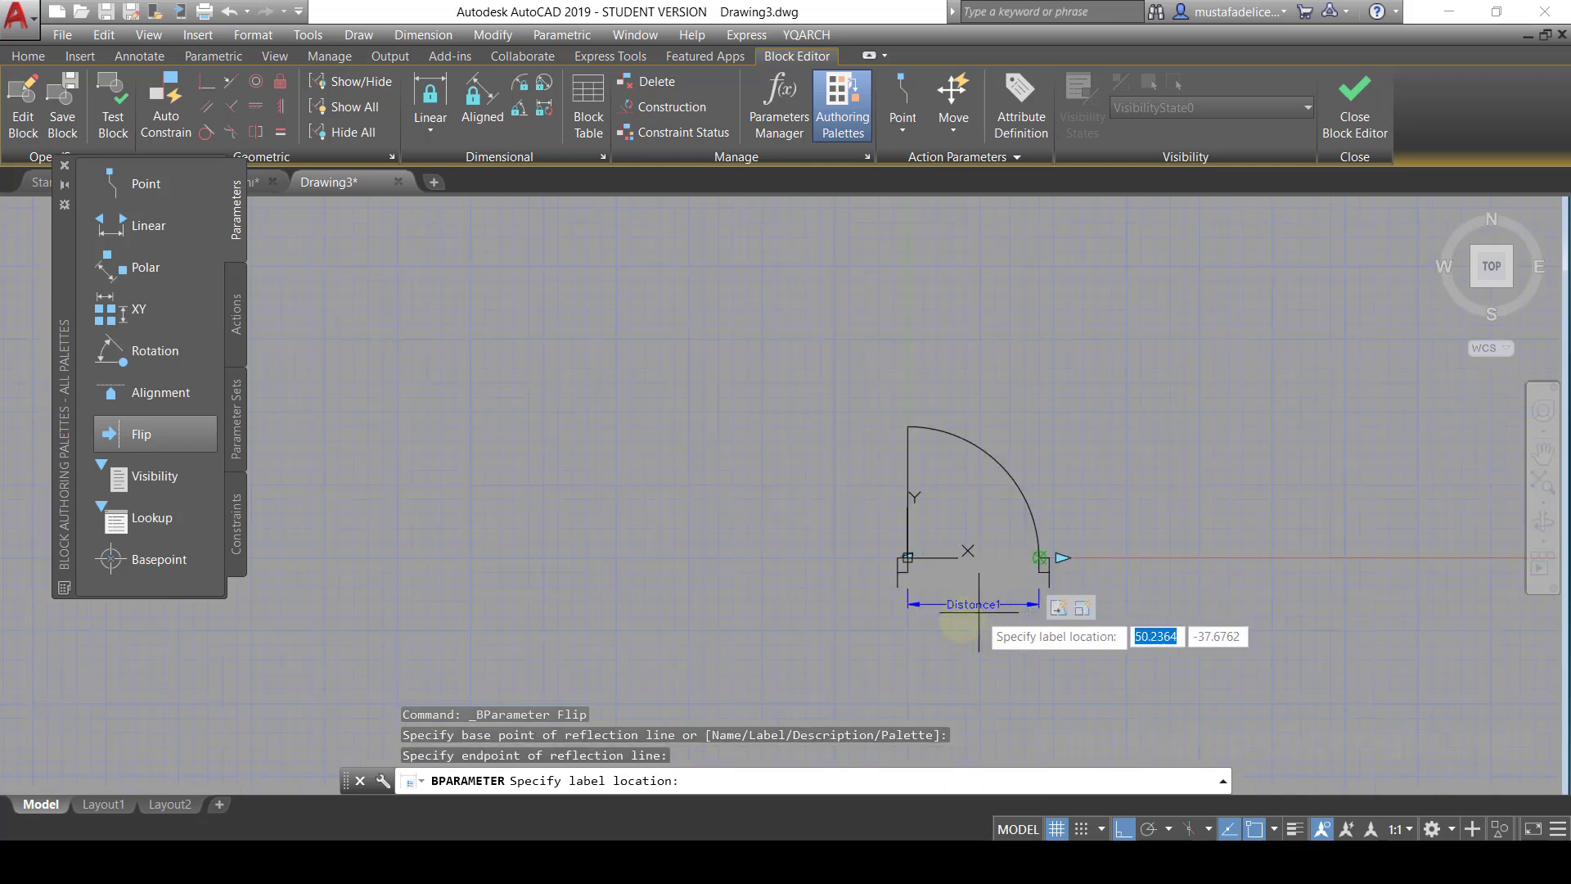
{"action": "scroll", "coordinate": [955, 599], "scroll_direction": "up", "scroll_amount": 4}
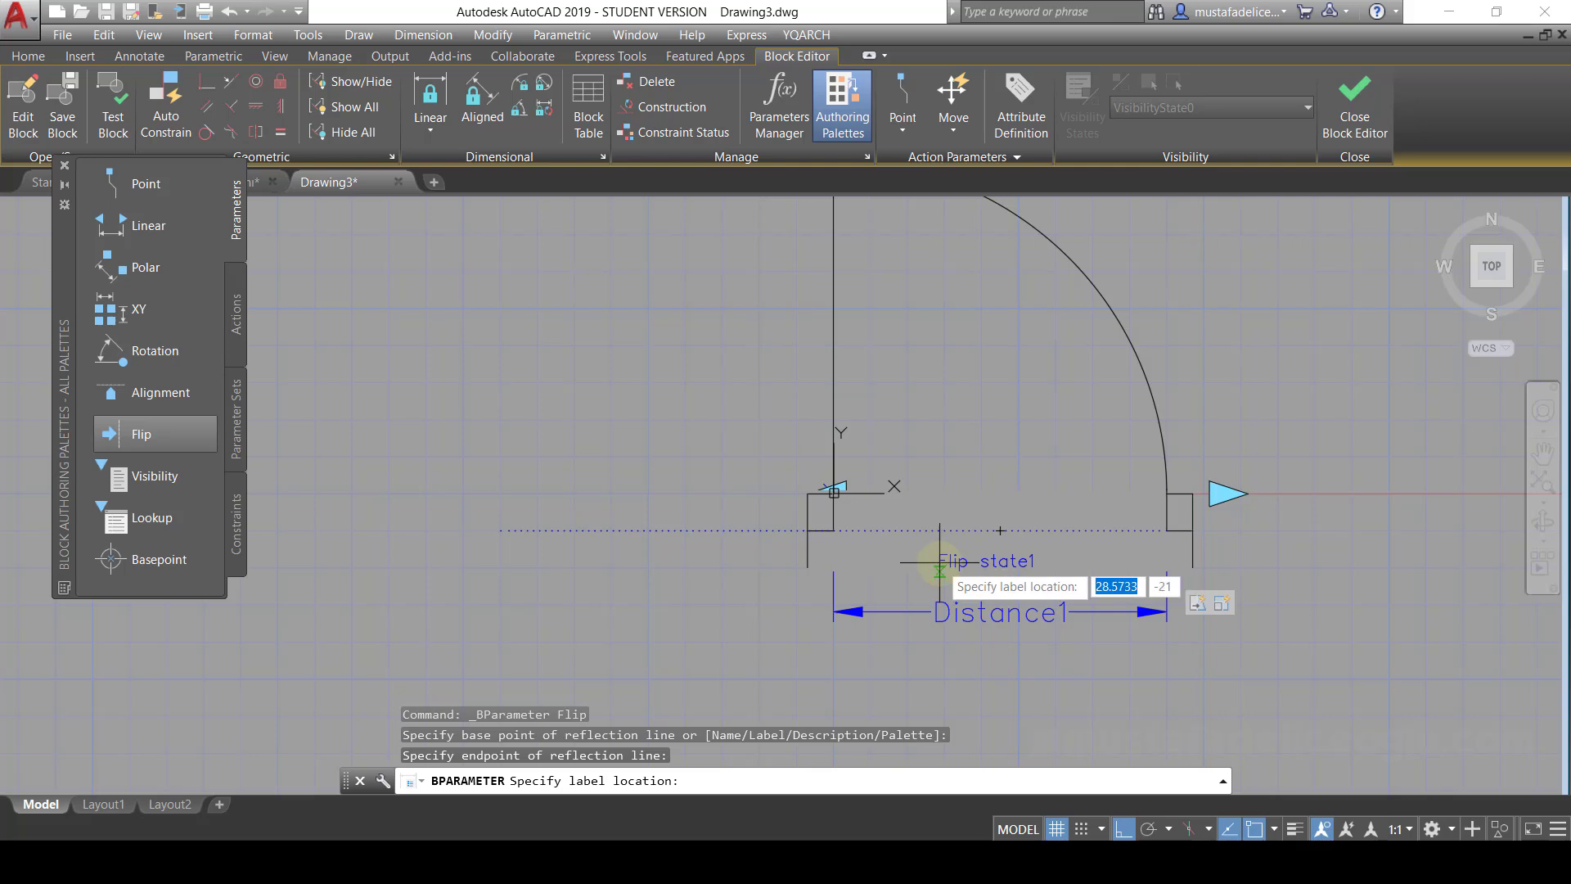
{"action": "left_click", "coordinate": [939, 562]}
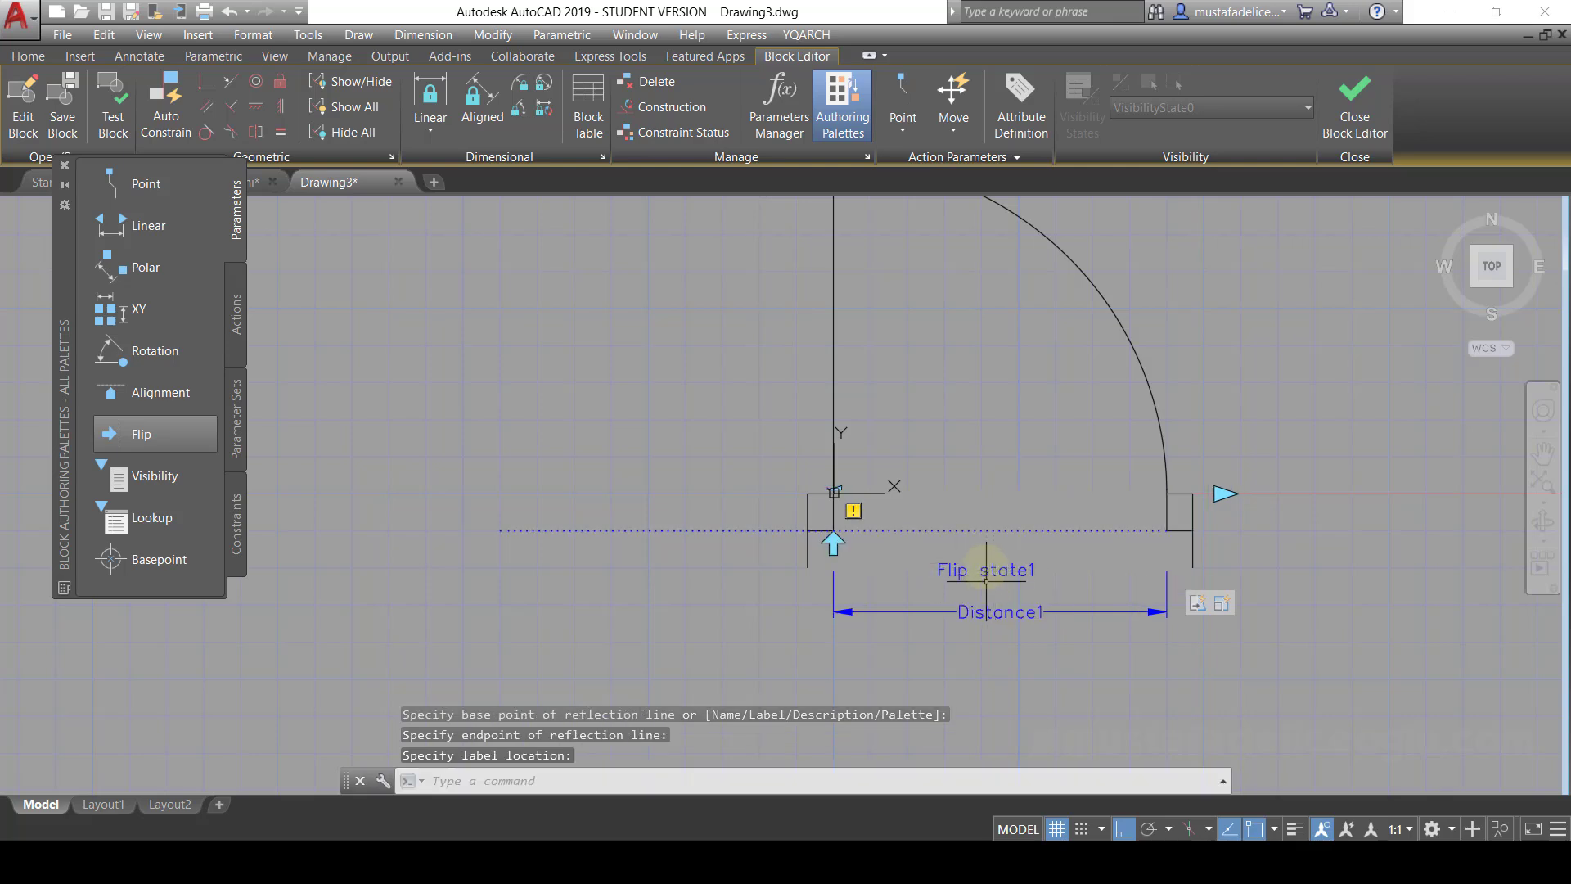
- Select Flip state1 and try its arrow grip without moving it
{"action": "left_click", "coordinate": [831, 543]}
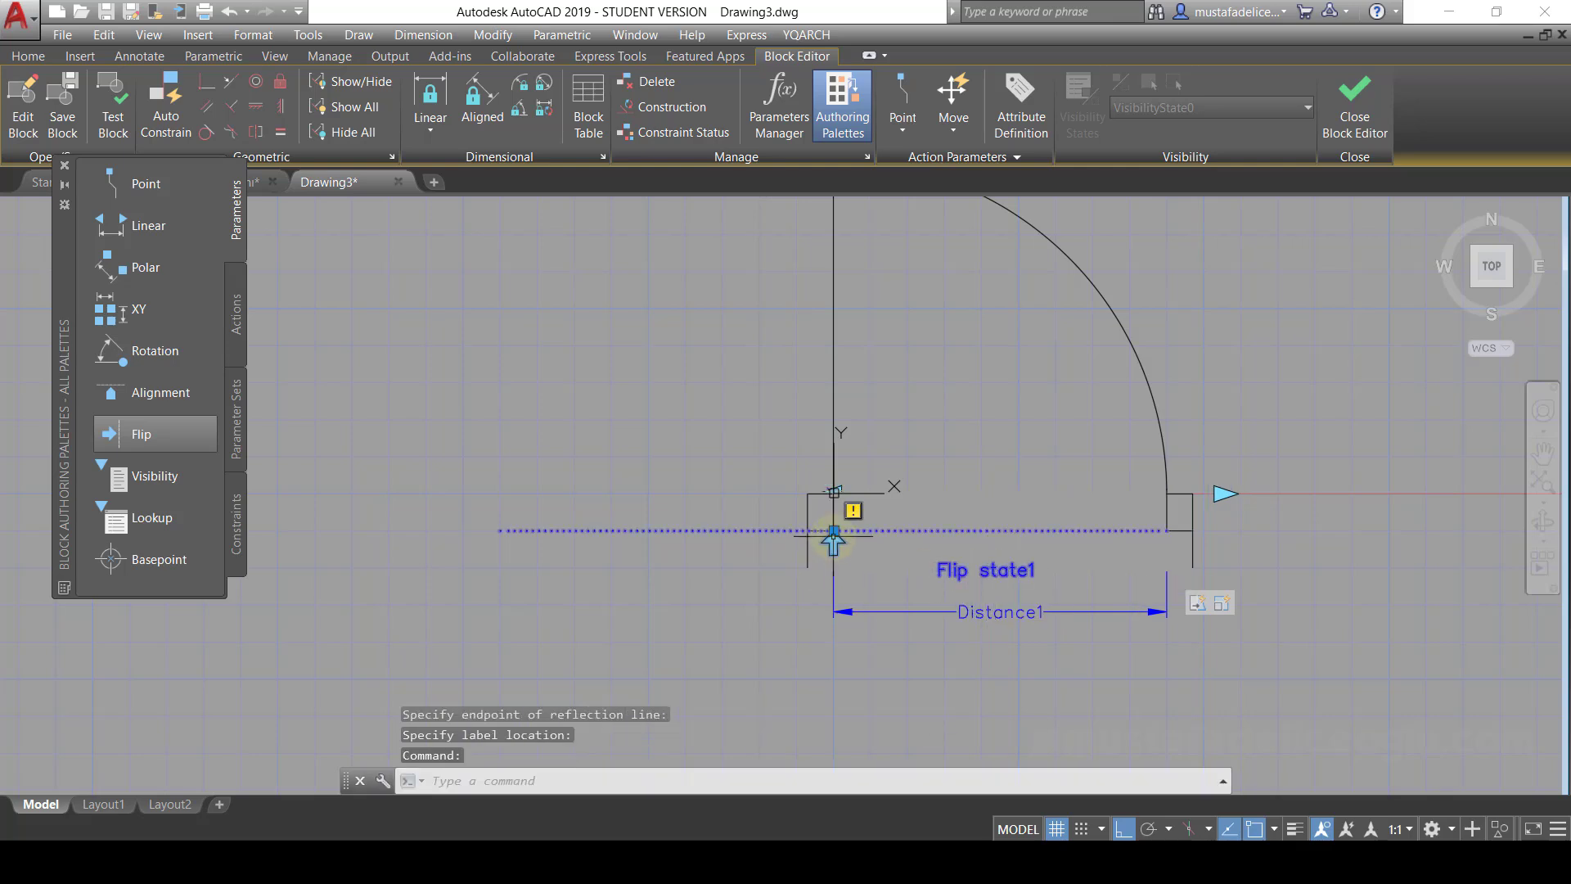
{"action": "left_click", "coordinate": [834, 531]}
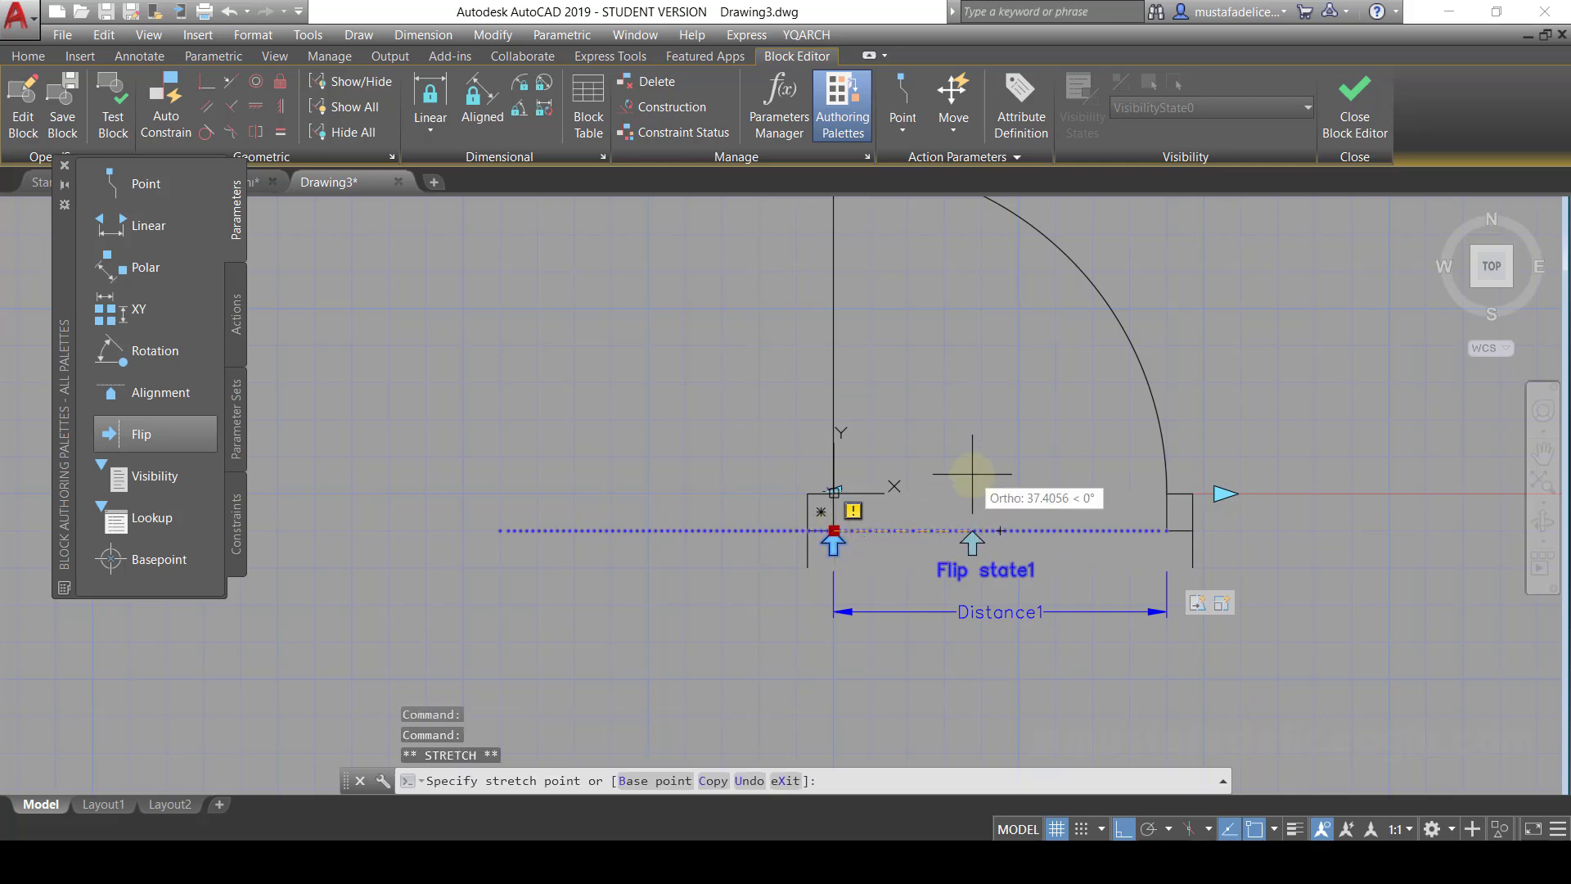
{"action": "key", "text": "Escape"}
{"action": "key", "text": "Escape"}
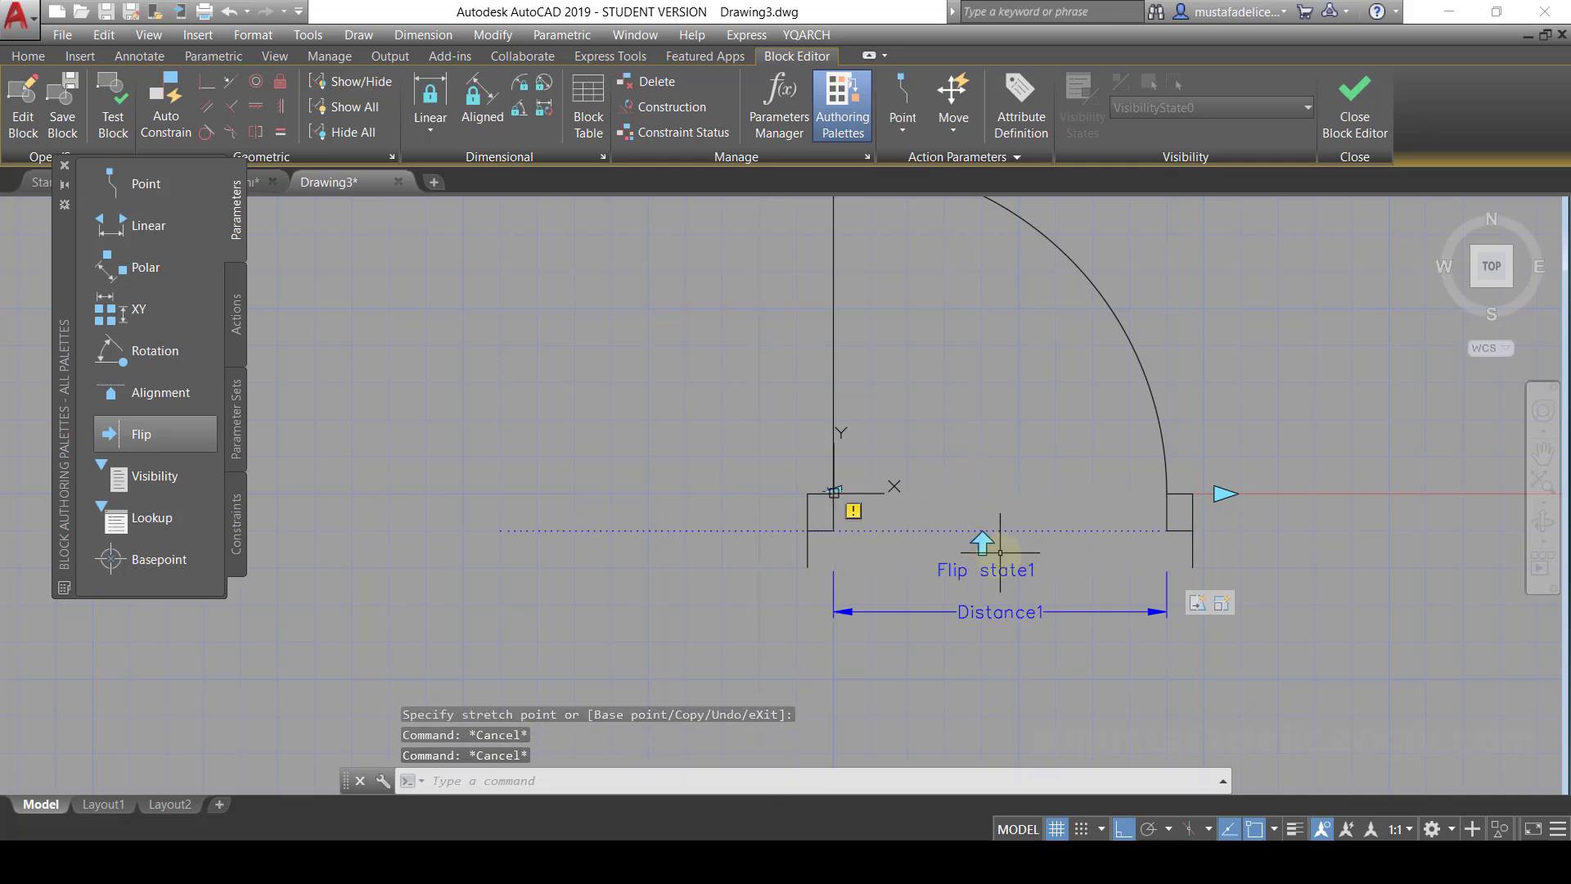
{"action": "middle_click_drag", "start_coordinate": [960, 612], "coordinate": [950, 614]}
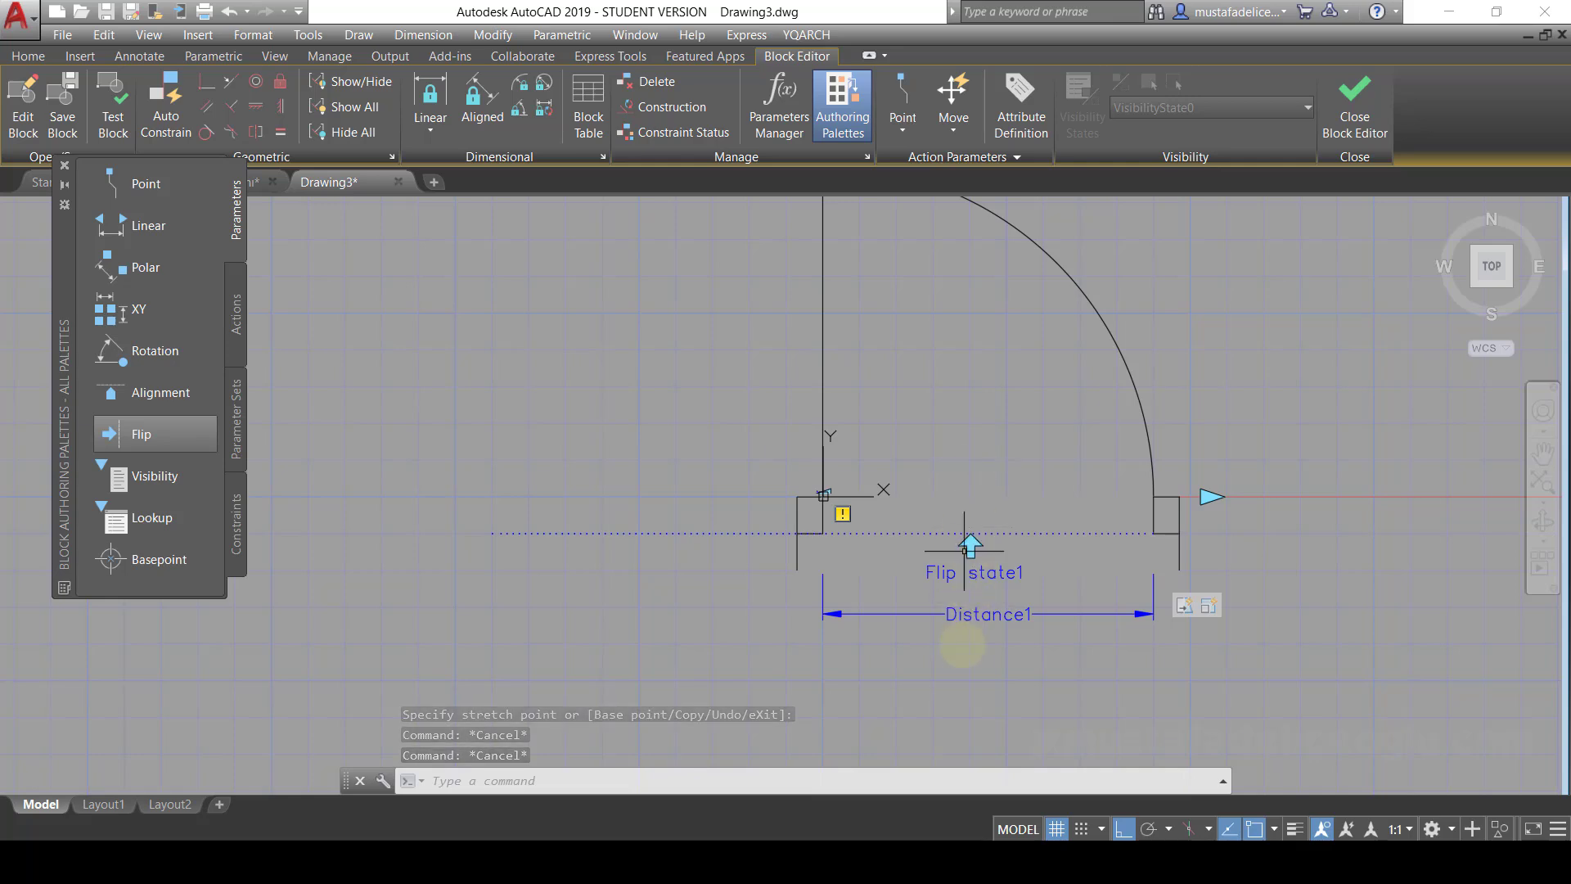
{"action": "scroll", "coordinate": [924, 563], "scroll_direction": "down", "scroll_amount": 2}
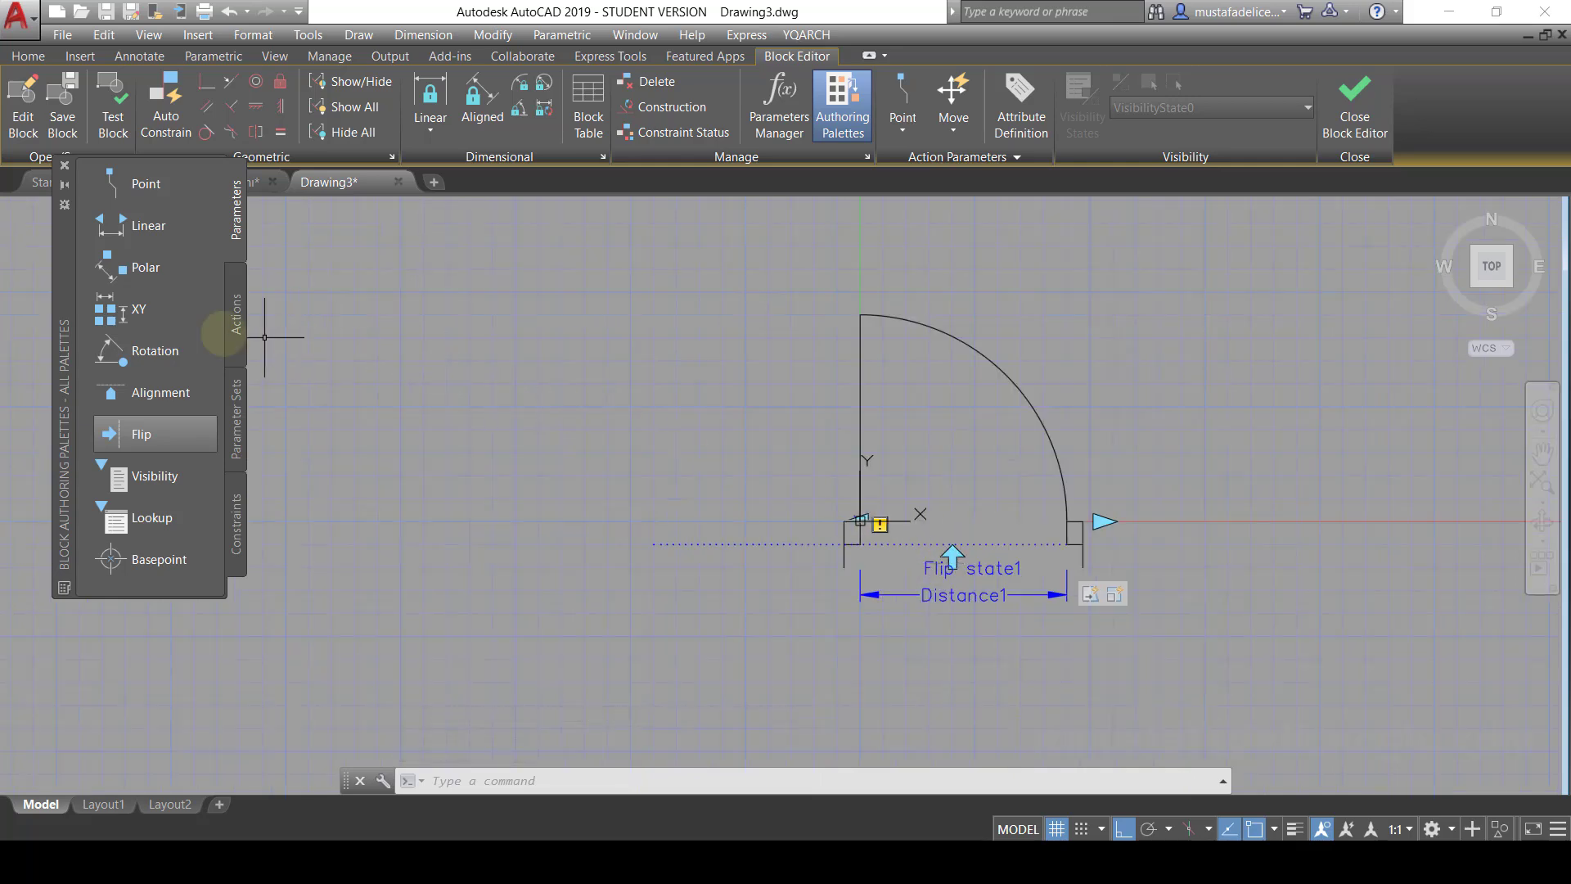
- Add a Flip action on Flip state1 covering all 13 door objects, then open Test Block
{"action": "left_click", "coordinate": [231, 332]}
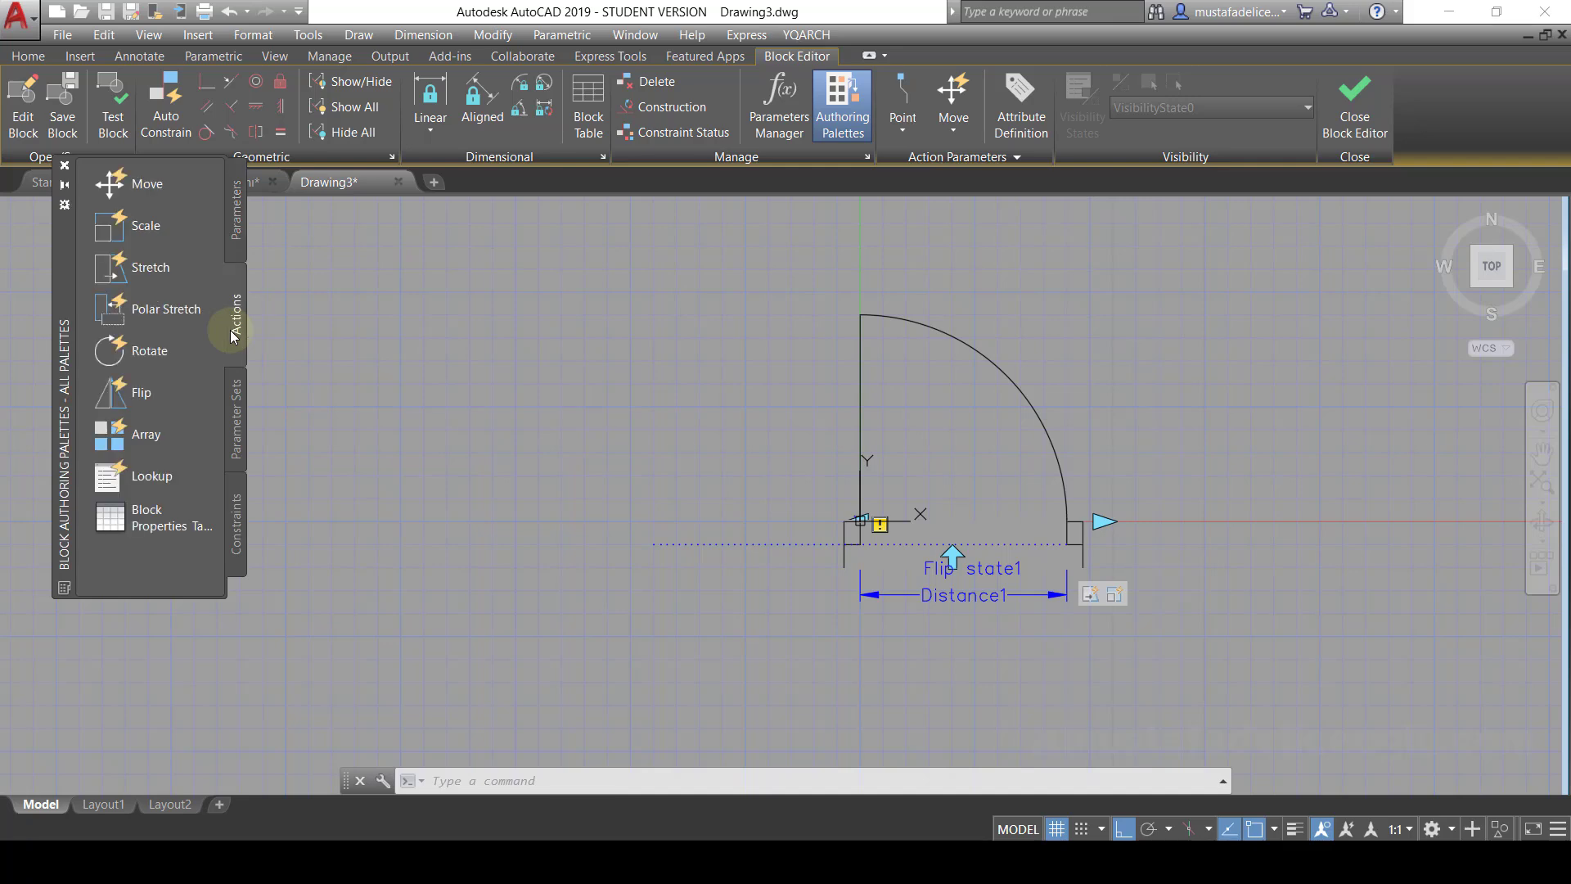
{"action": "left_click", "coordinate": [155, 391]}
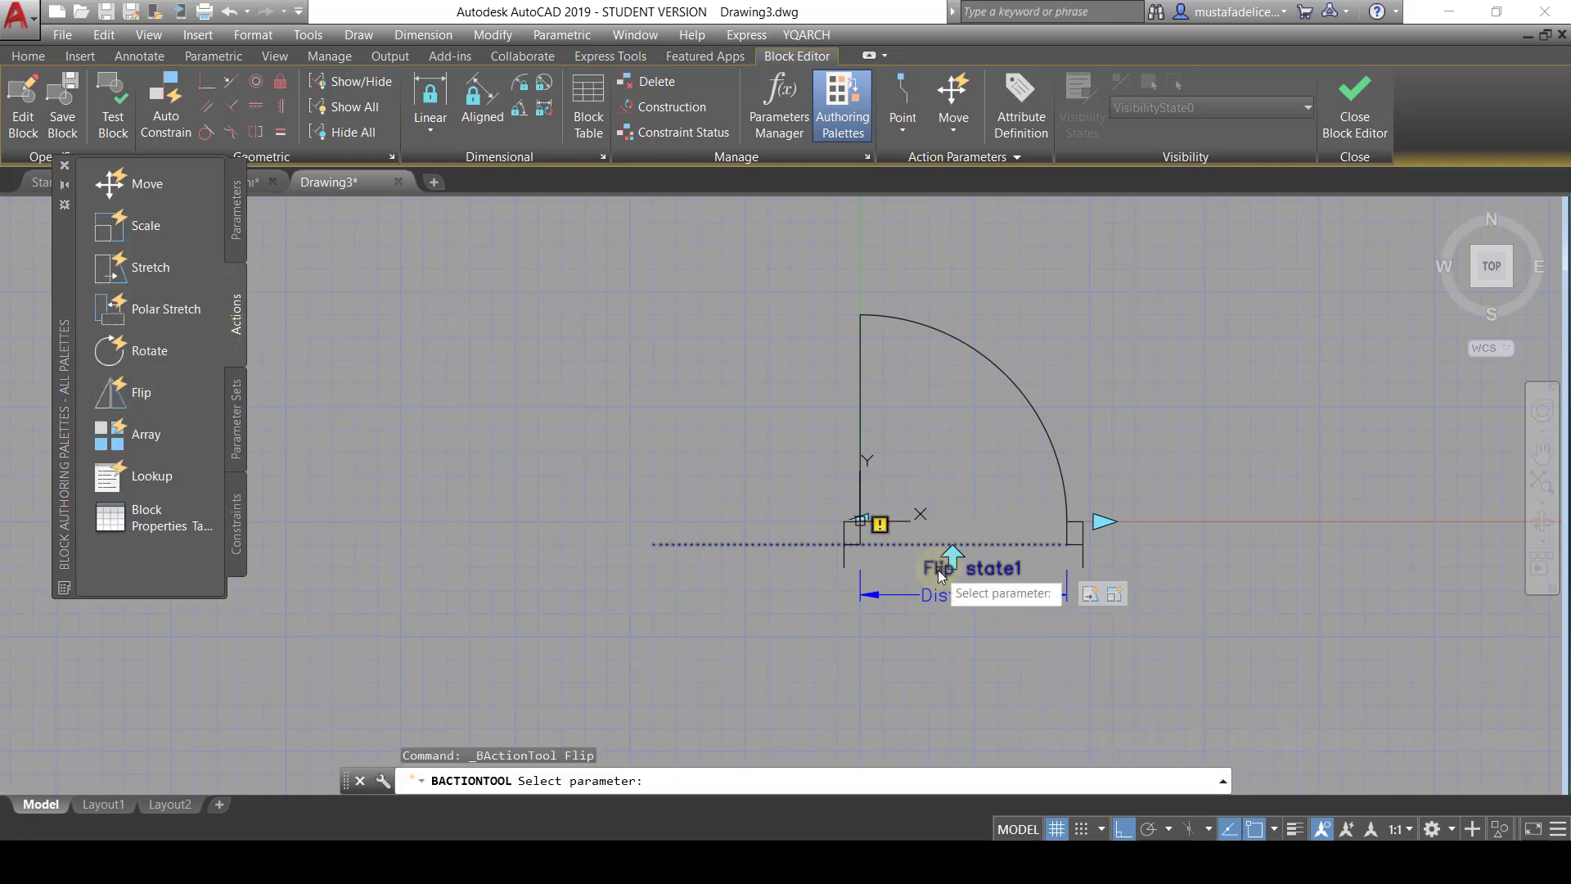
{"action": "scroll", "coordinate": [940, 566], "scroll_direction": "up", "scroll_amount": 2}
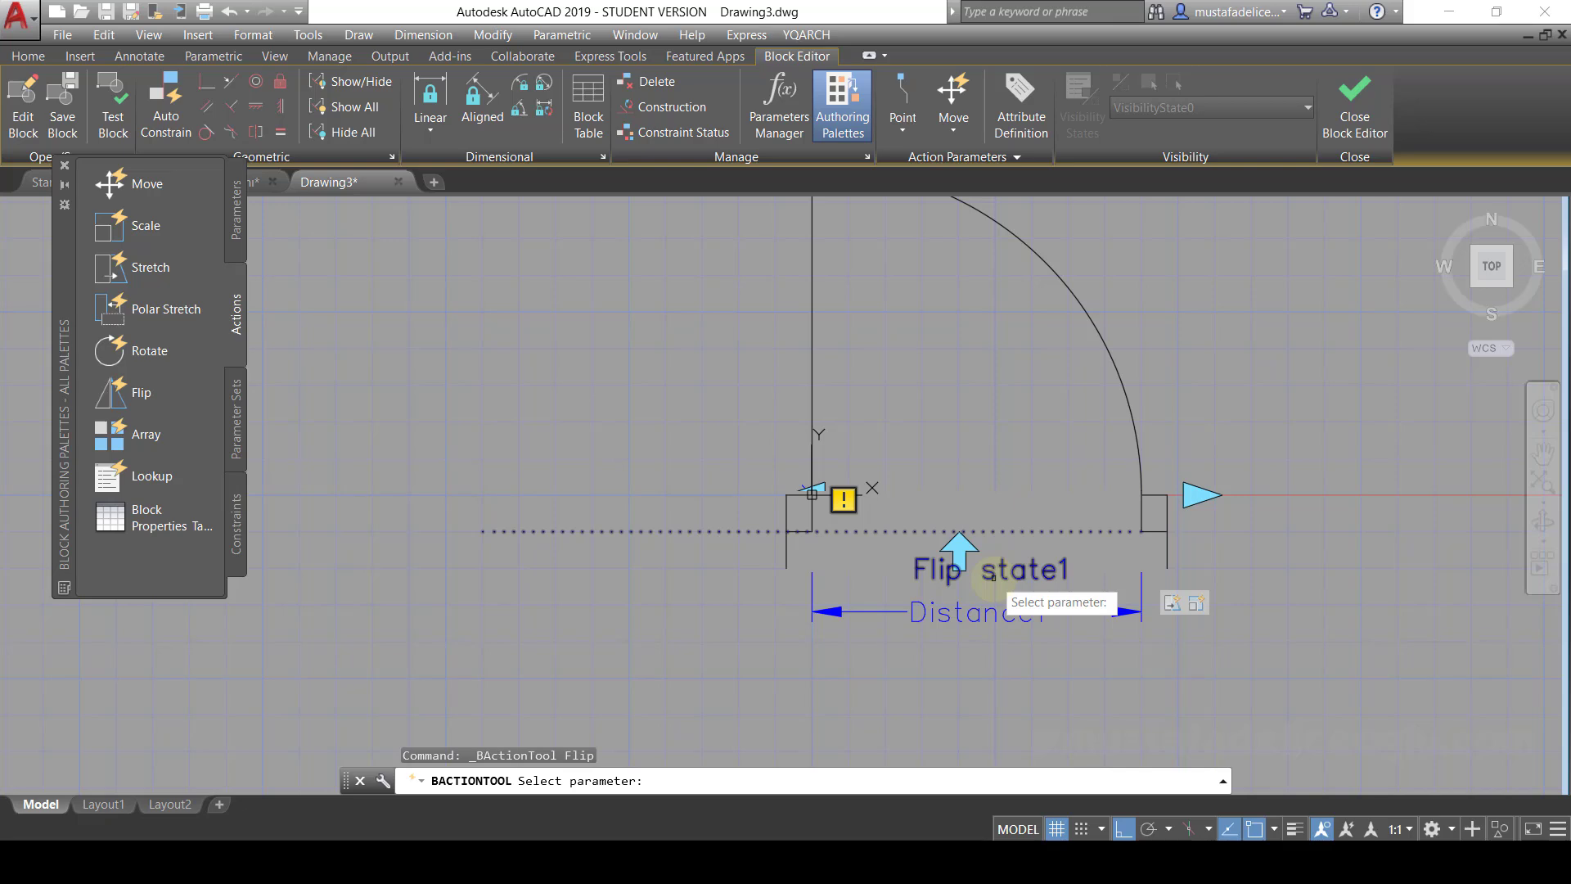
{"action": "left_click", "coordinate": [992, 576]}
{"action": "scroll", "coordinate": [992, 576], "scroll_direction": "down", "scroll_amount": 3}
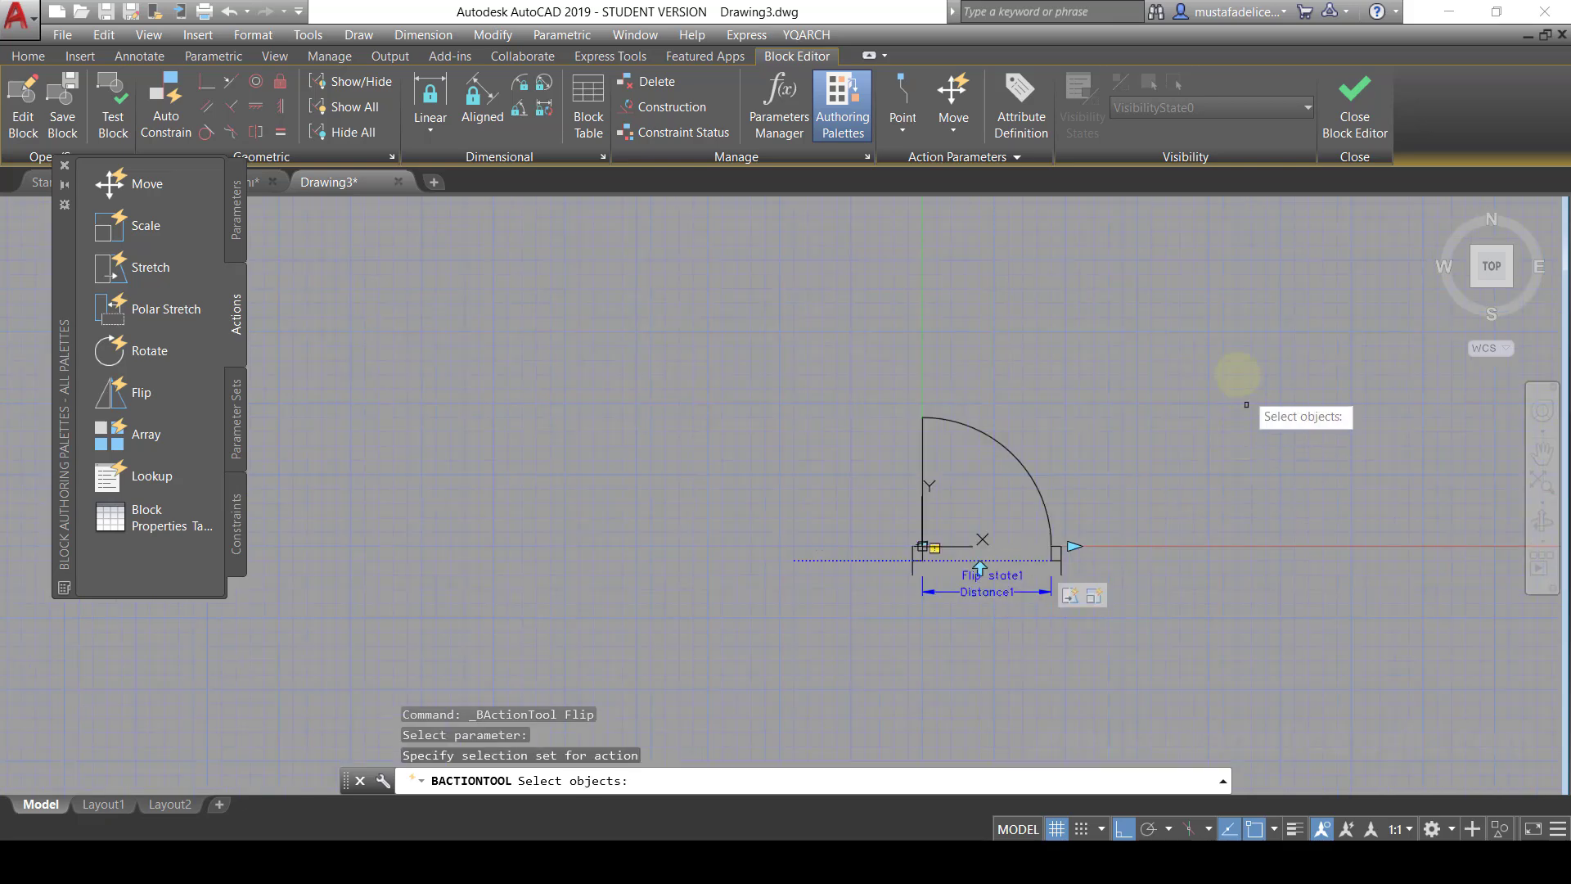
{"action": "left_click", "coordinate": [1185, 313]}
{"action": "left_click", "coordinate": [720, 679]}
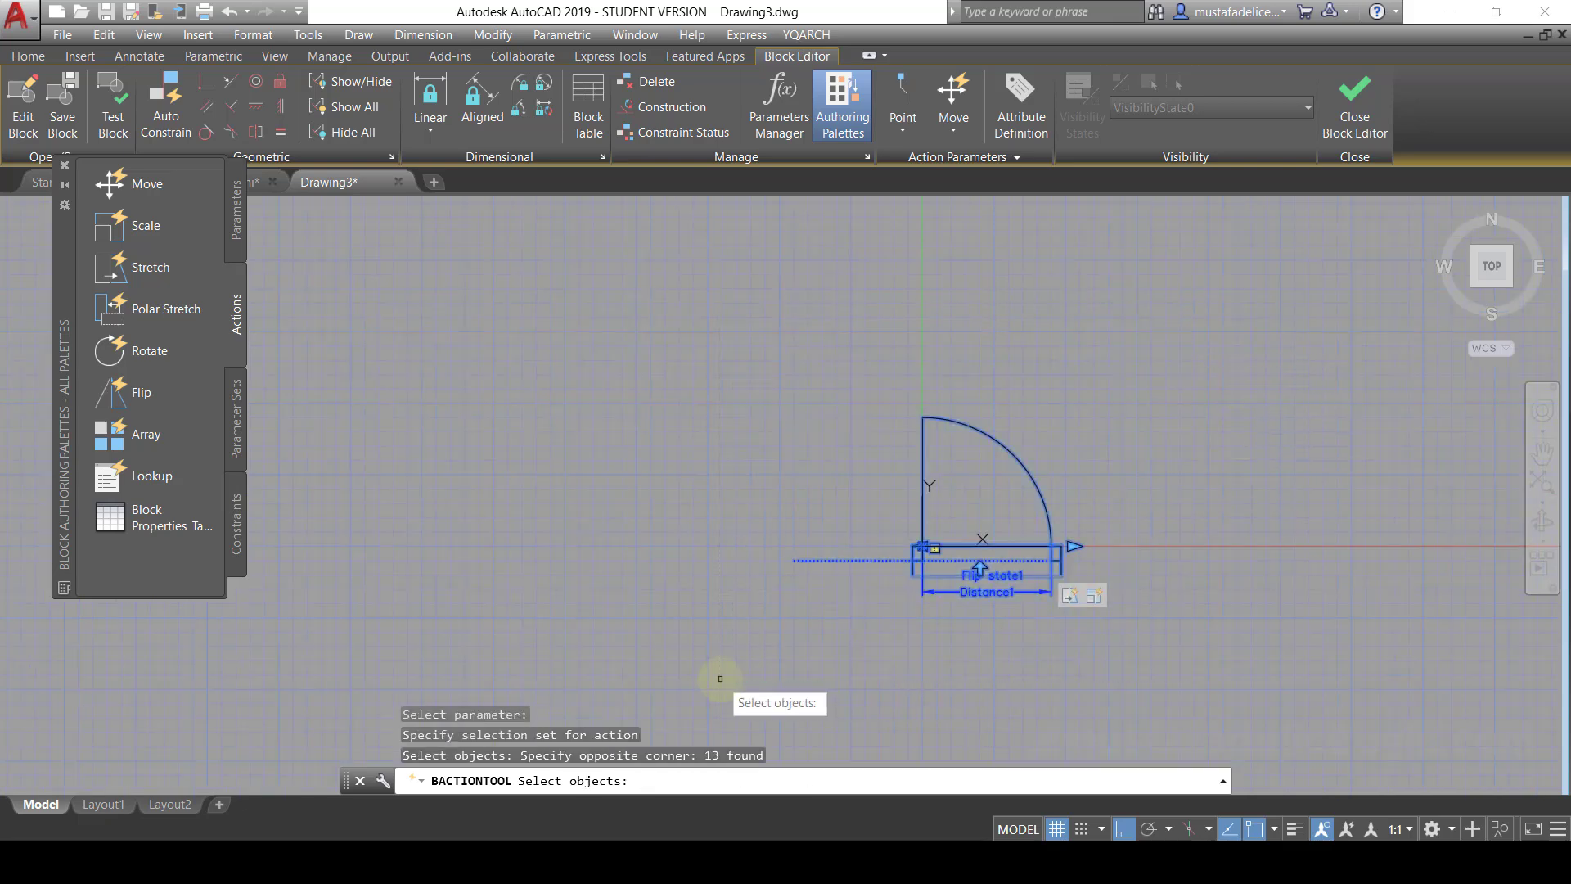
{"action": "key", "text": "Return"}
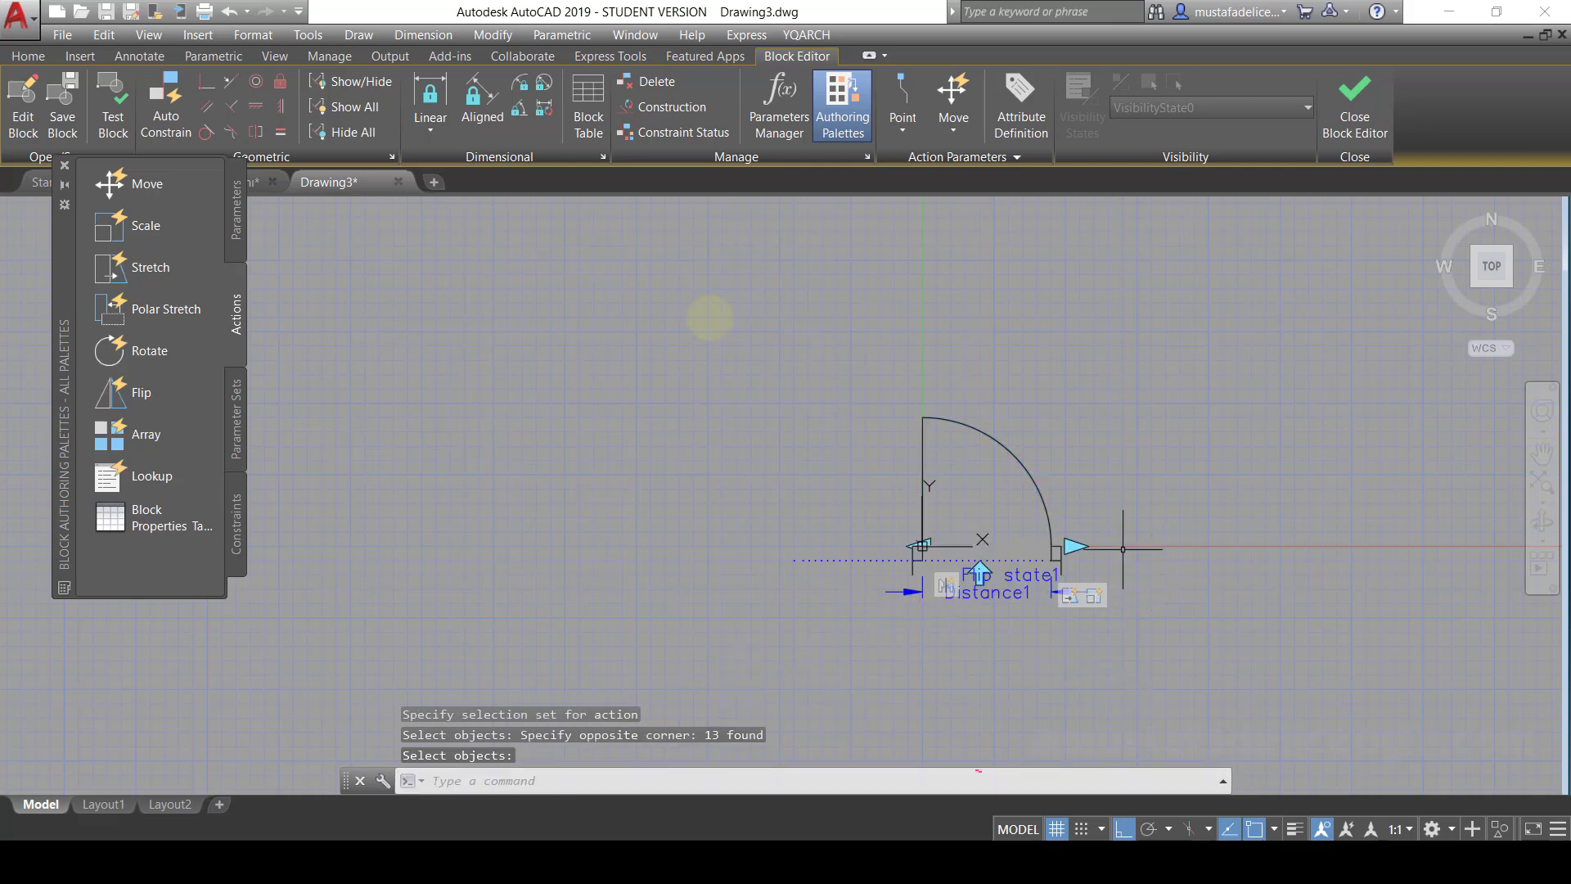
{"action": "left_click", "coordinate": [105, 109]}
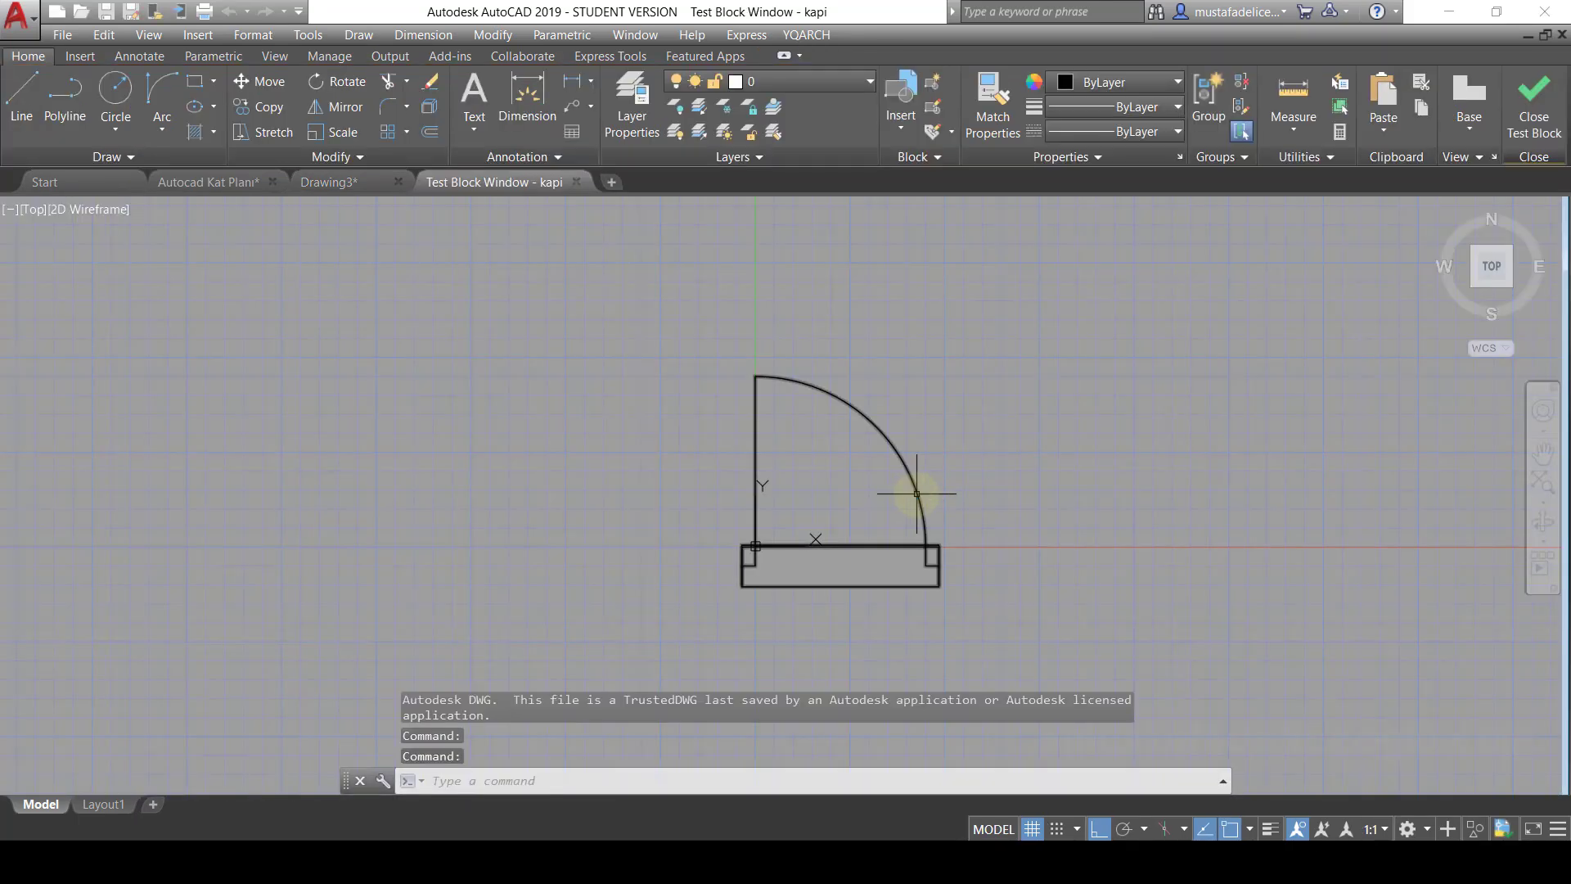
- Select the test door and stretch it wider with its Distance1 grip
{"action": "left_click", "coordinate": [912, 494]}
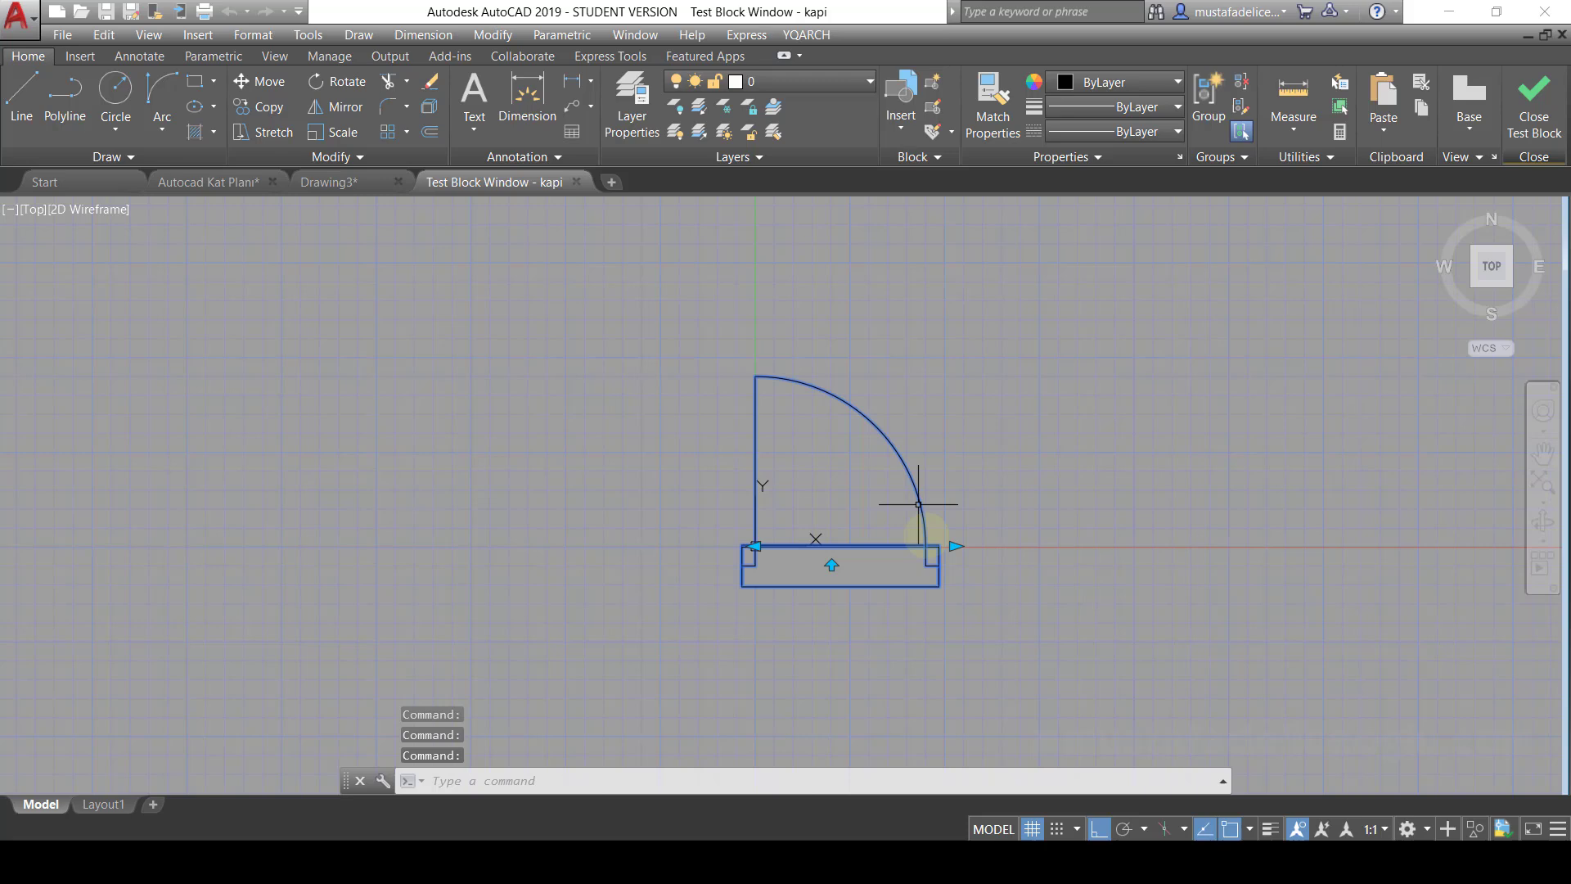
{"action": "left_click", "coordinate": [954, 546]}
{"action": "left_click", "coordinate": [1037, 545]}
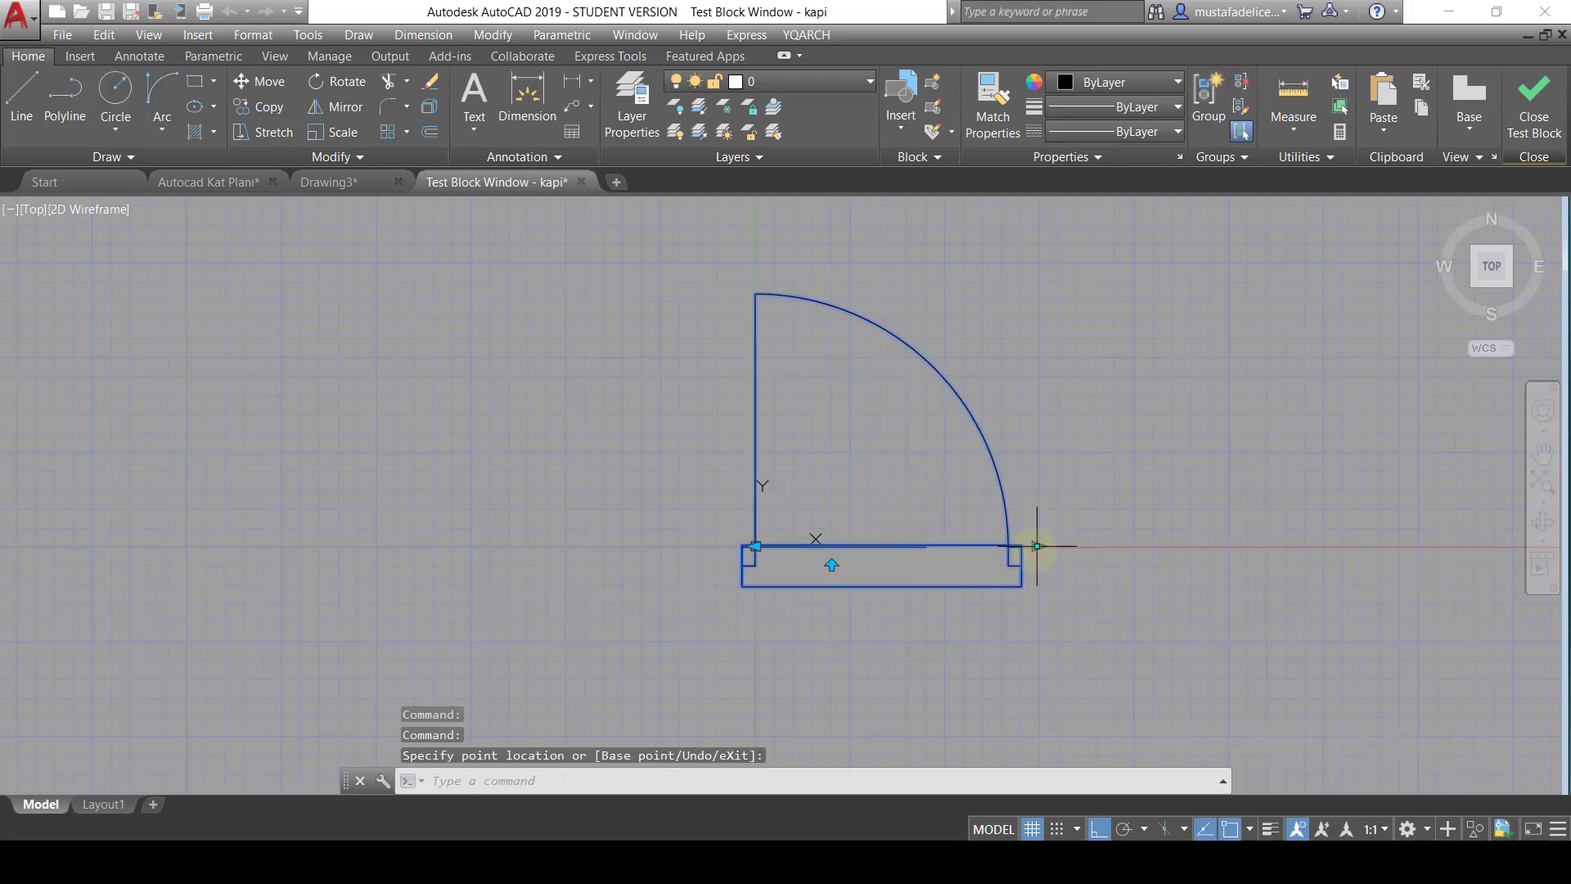
{"action": "key", "text": "Escape"}
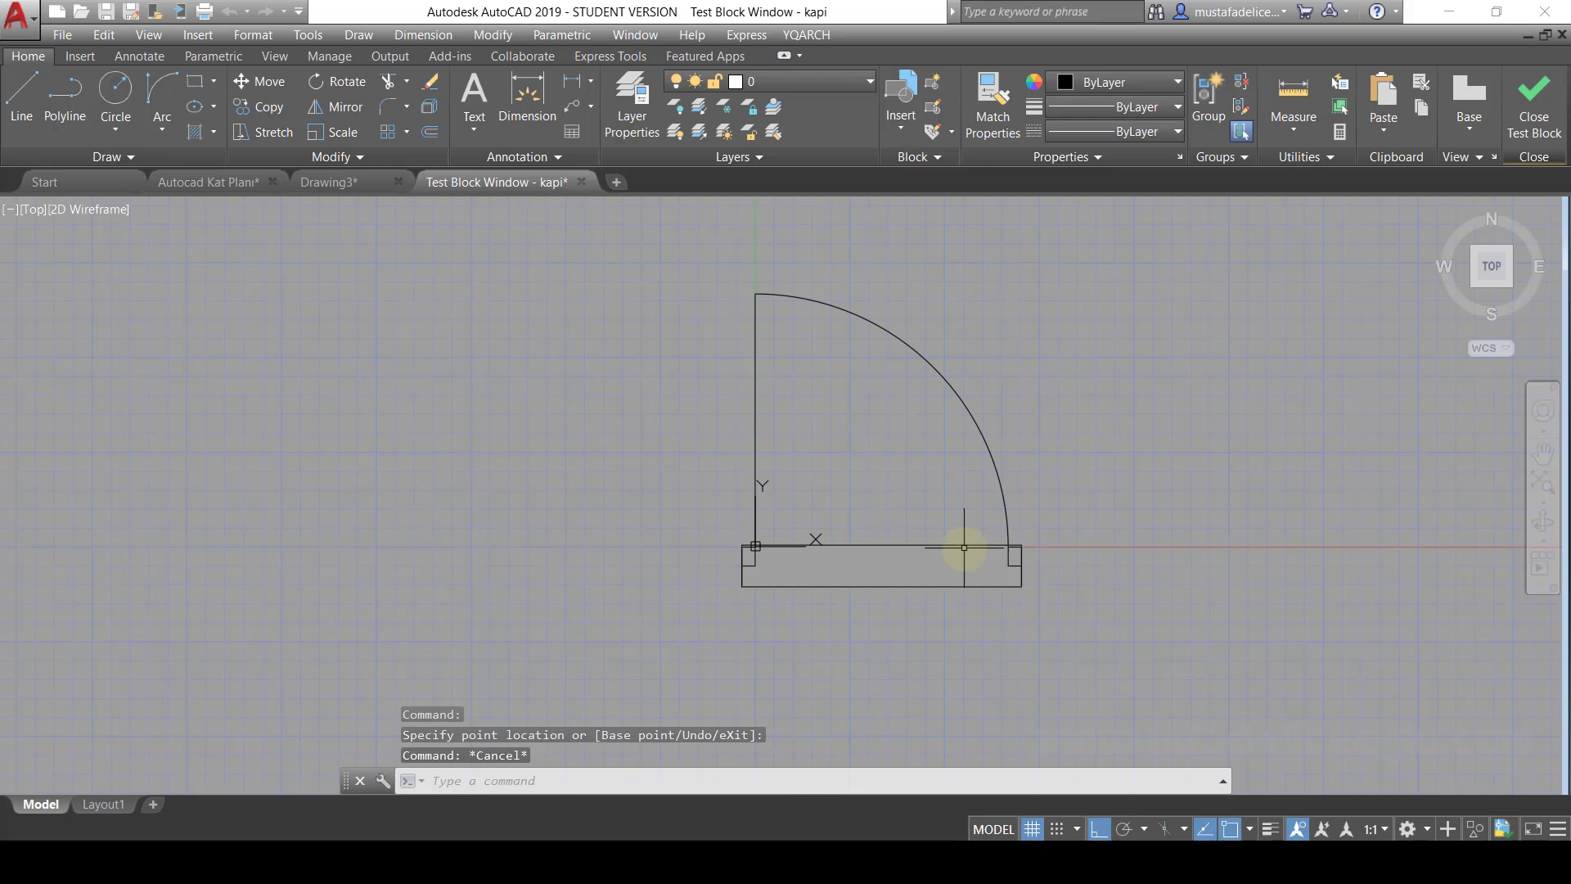
- Flip the door to open the other way, then close the test window
{"action": "left_click", "coordinate": [964, 547]}
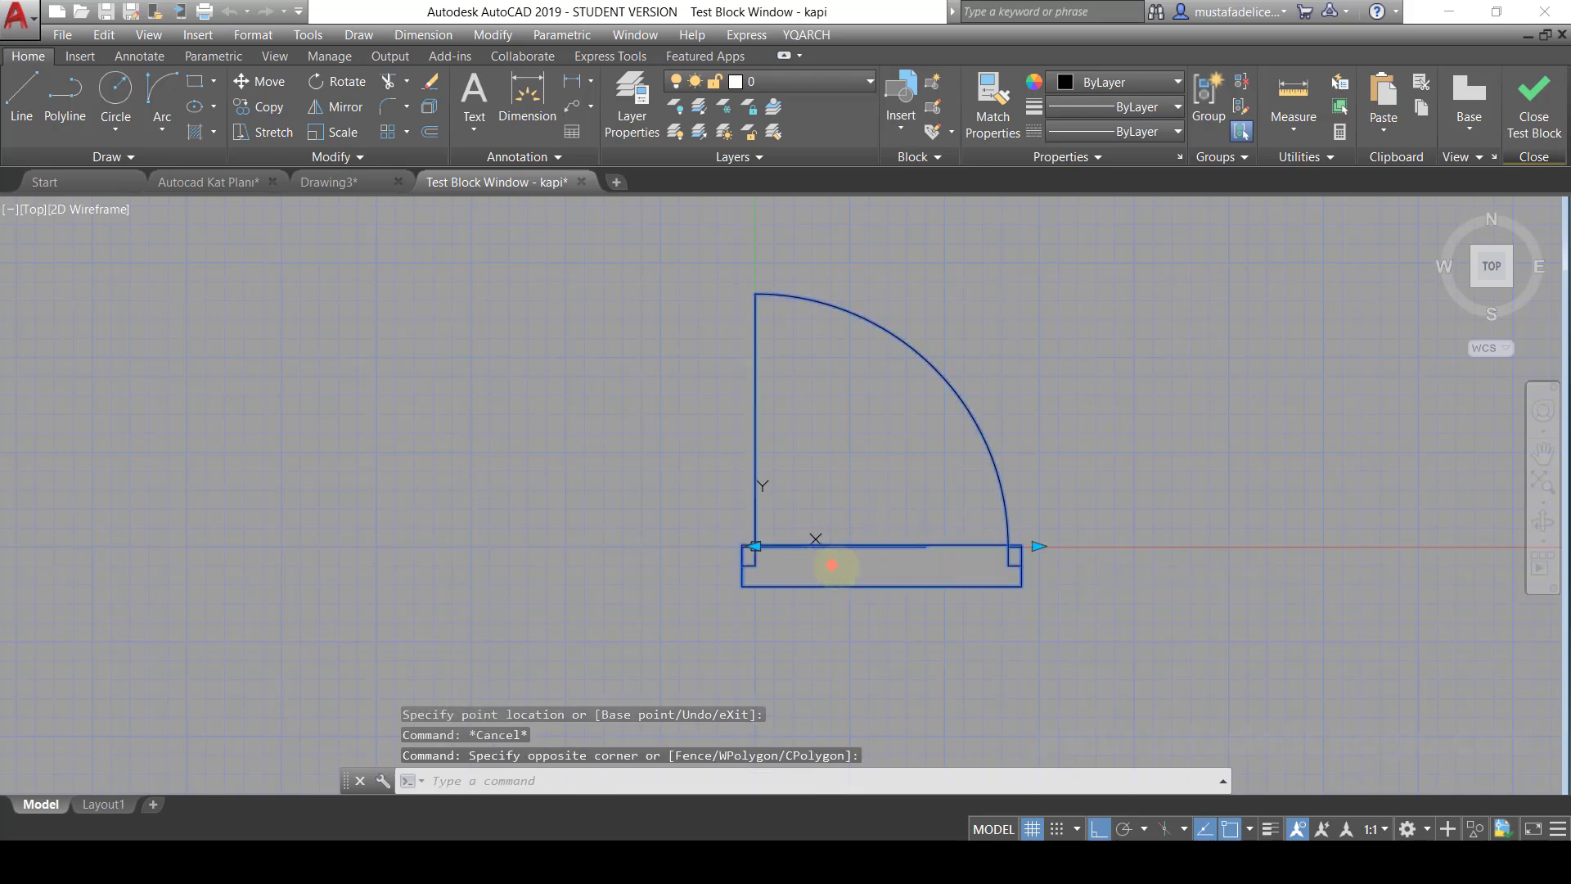
{"action": "left_click", "coordinate": [831, 565]}
{"action": "scroll", "coordinate": [848, 484], "scroll_direction": "down", "scroll_amount": 4}
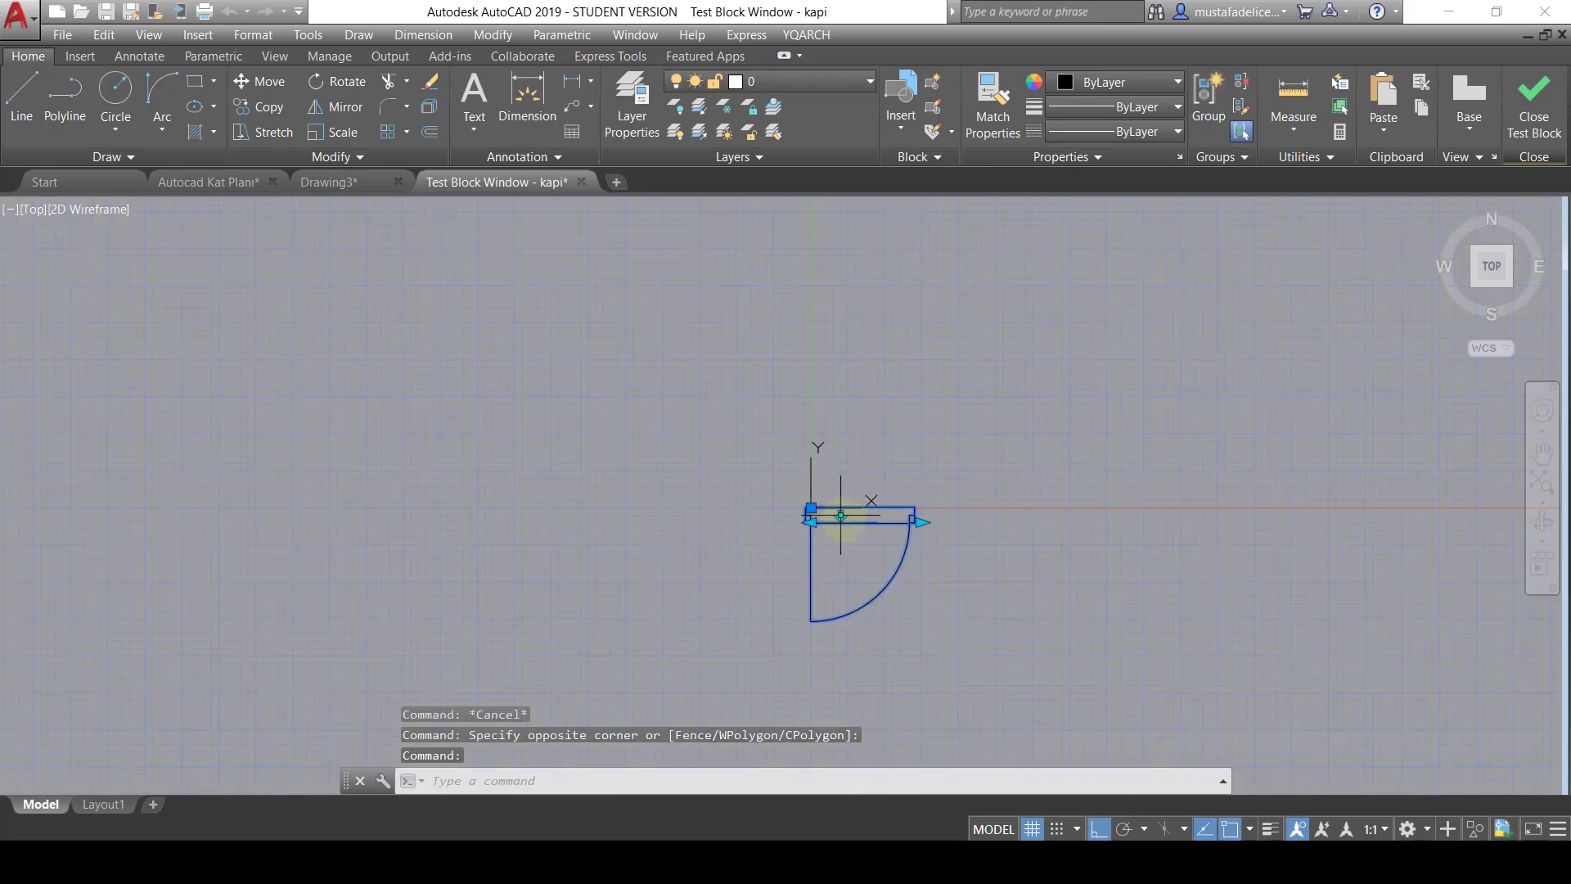
{"action": "left_click", "coordinate": [841, 515]}
{"action": "left_click", "coordinate": [920, 507]}
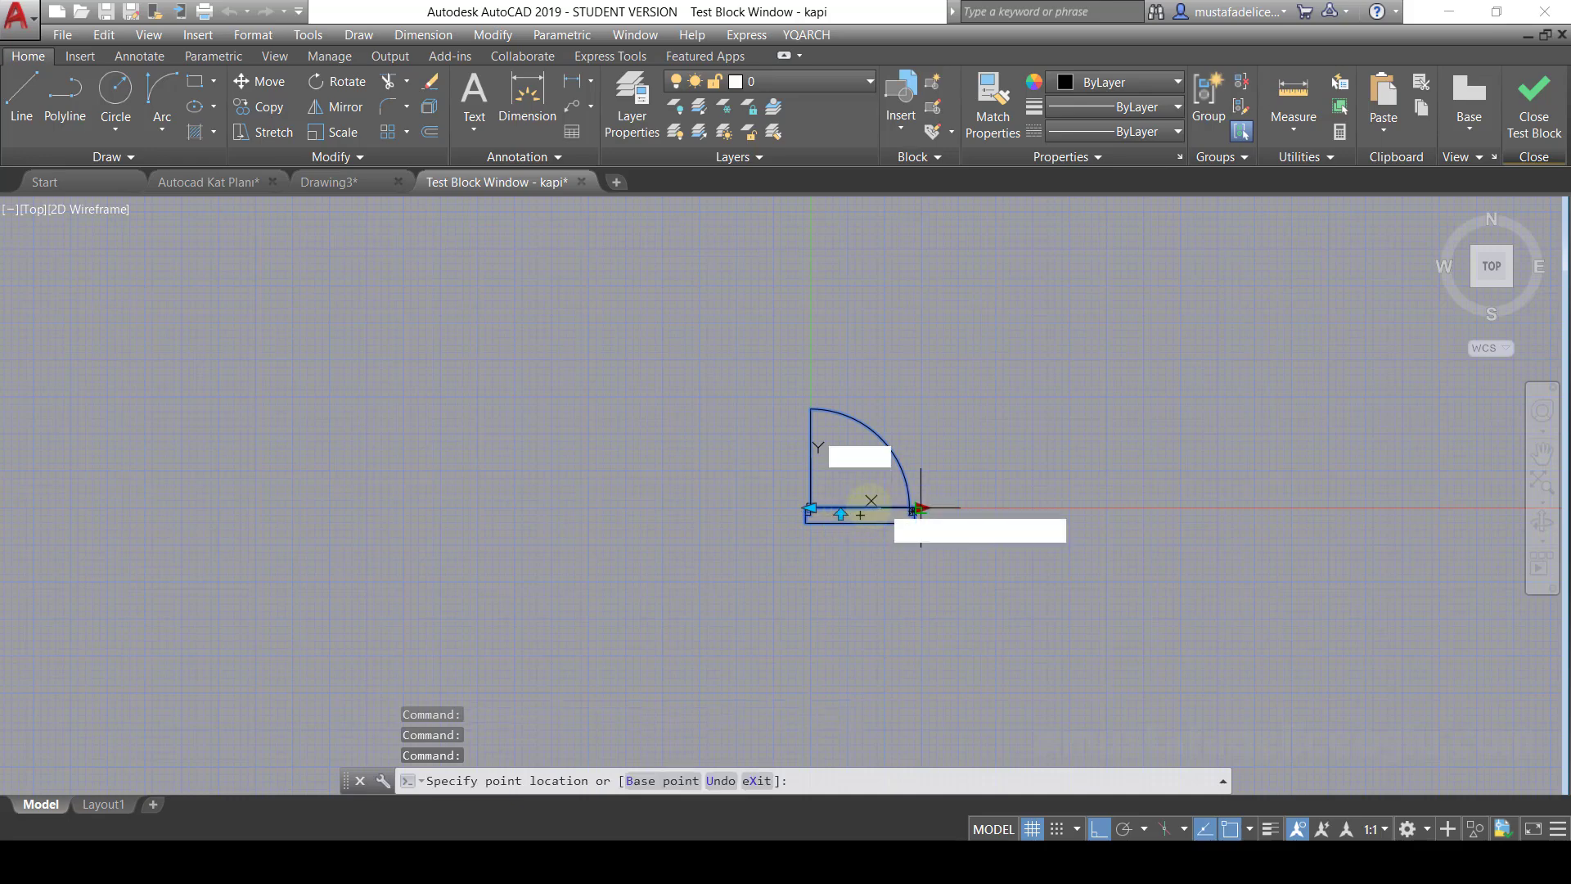
{"action": "scroll", "coordinate": [871, 517], "scroll_direction": "up", "scroll_amount": 1}
{"action": "scroll", "coordinate": [895, 515], "scroll_direction": "up", "scroll_amount": 2}
{"action": "scroll", "coordinate": [932, 496], "scroll_direction": "up", "scroll_amount": 1}
{"action": "key", "text": "Escape"}
{"action": "key", "text": "Escape"}
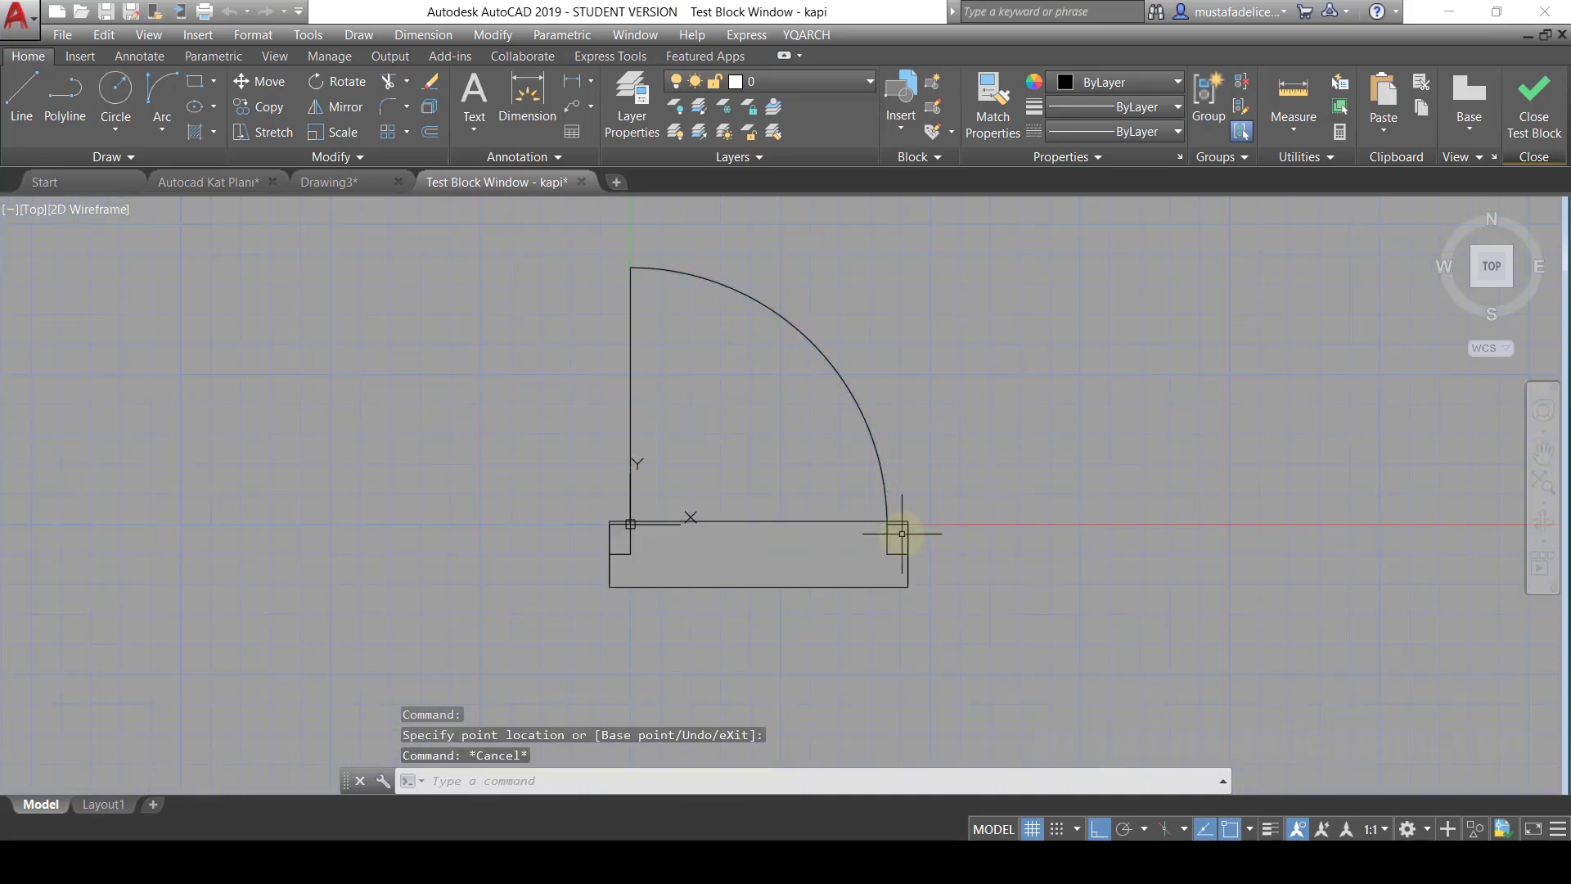
{"action": "scroll", "coordinate": [924, 491], "scroll_direction": "down", "scroll_amount": 3}
{"action": "left_click", "coordinate": [1546, 110]}
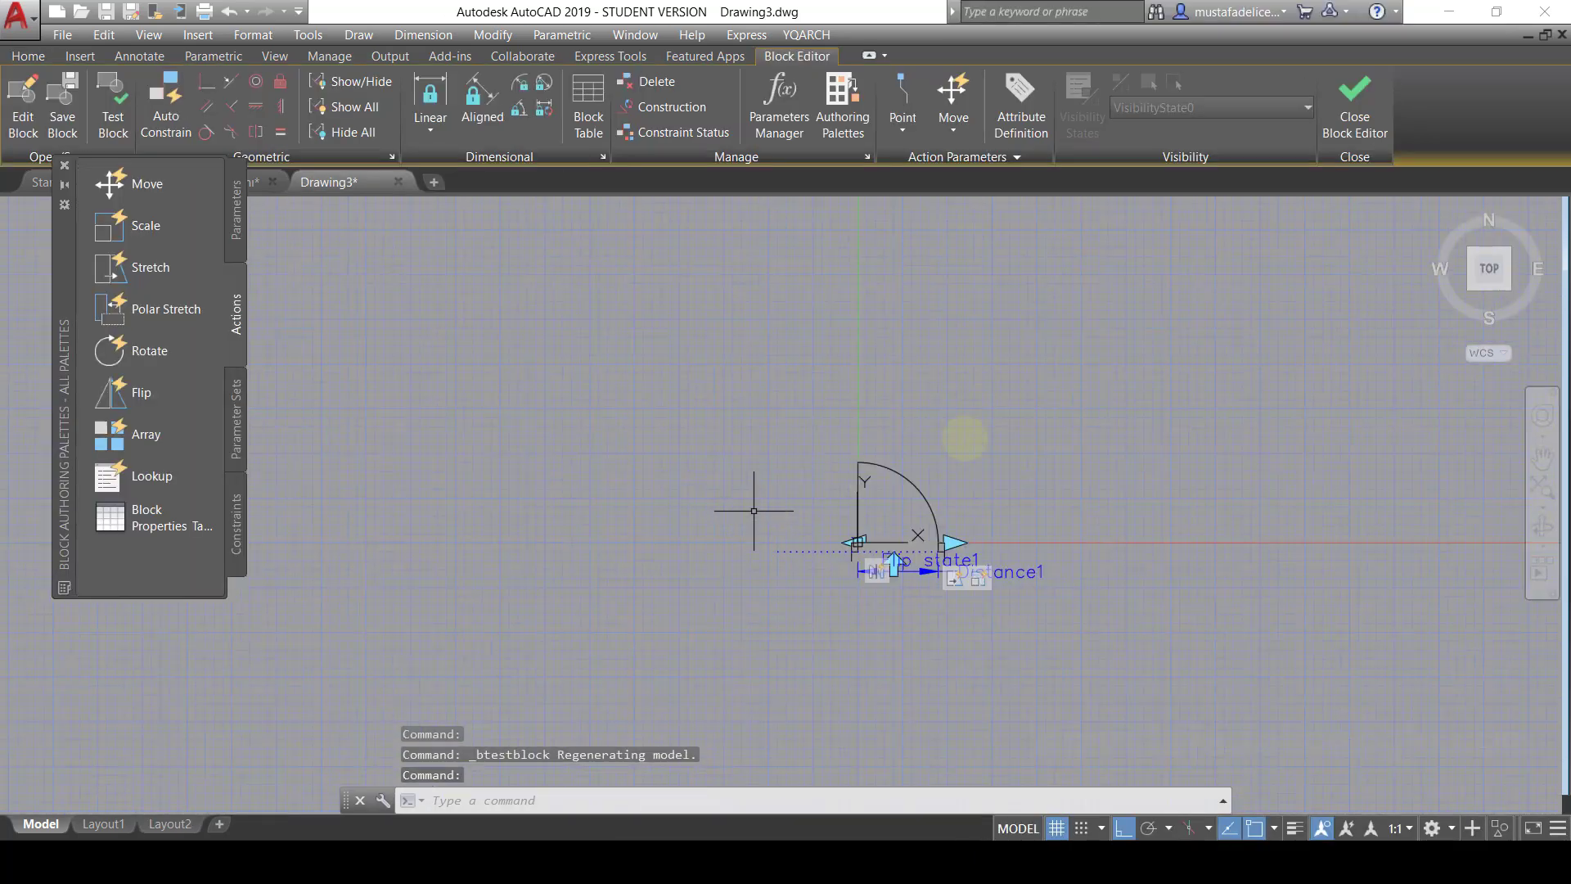
- Close the Block Editor and save the changes to the kapi door block
{"action": "left_click", "coordinate": [1354, 102]}
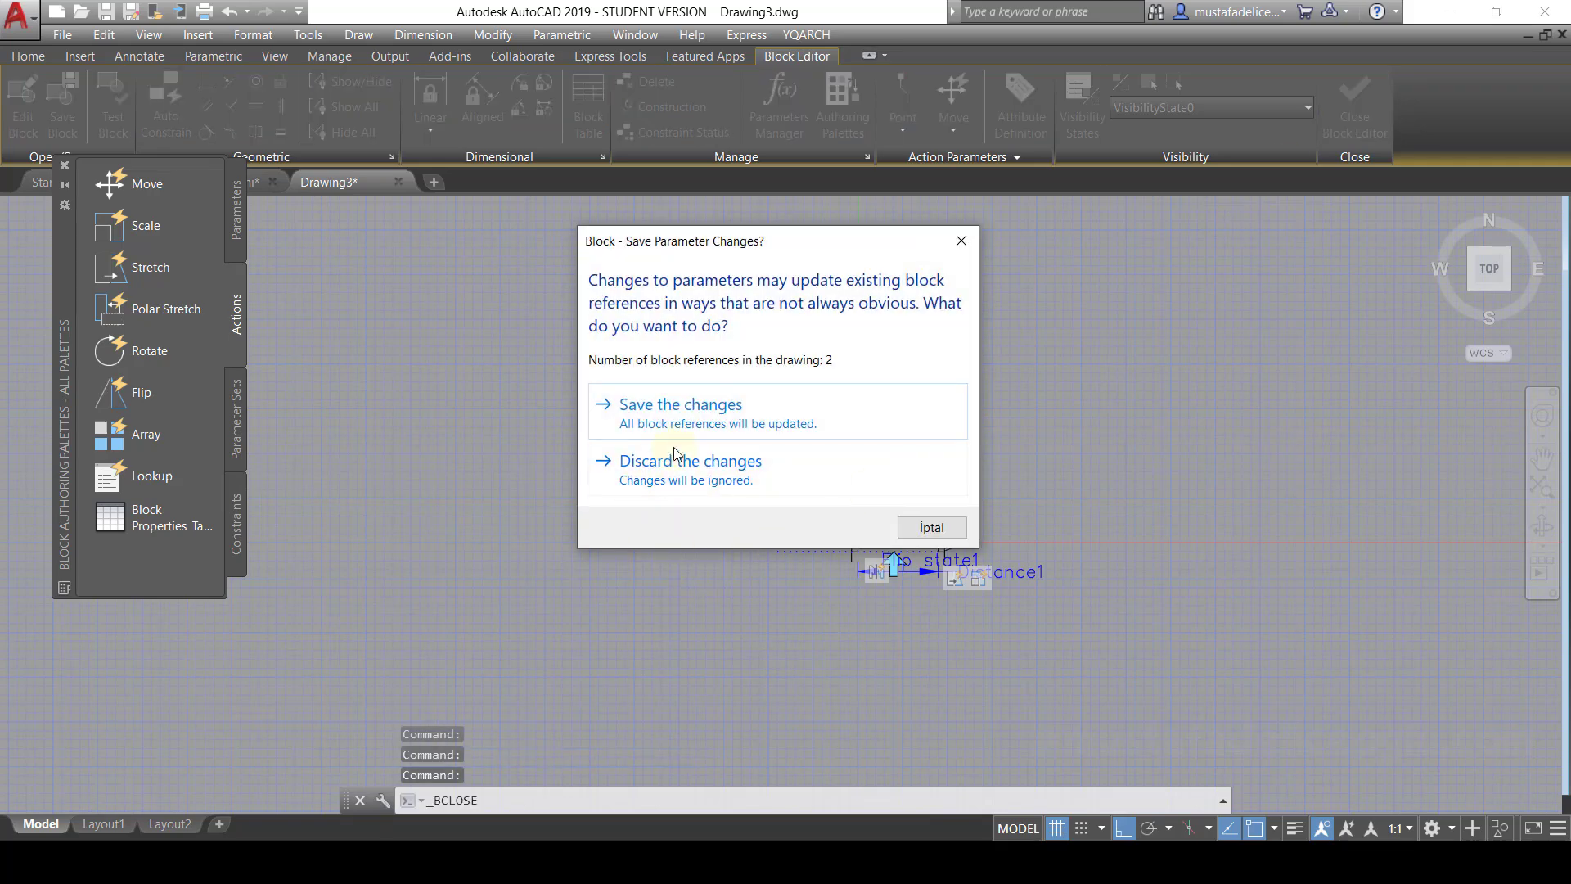
{"action": "left_click", "coordinate": [685, 418]}
{"action": "scroll", "coordinate": [884, 524], "scroll_direction": "down", "scroll_amount": 2}
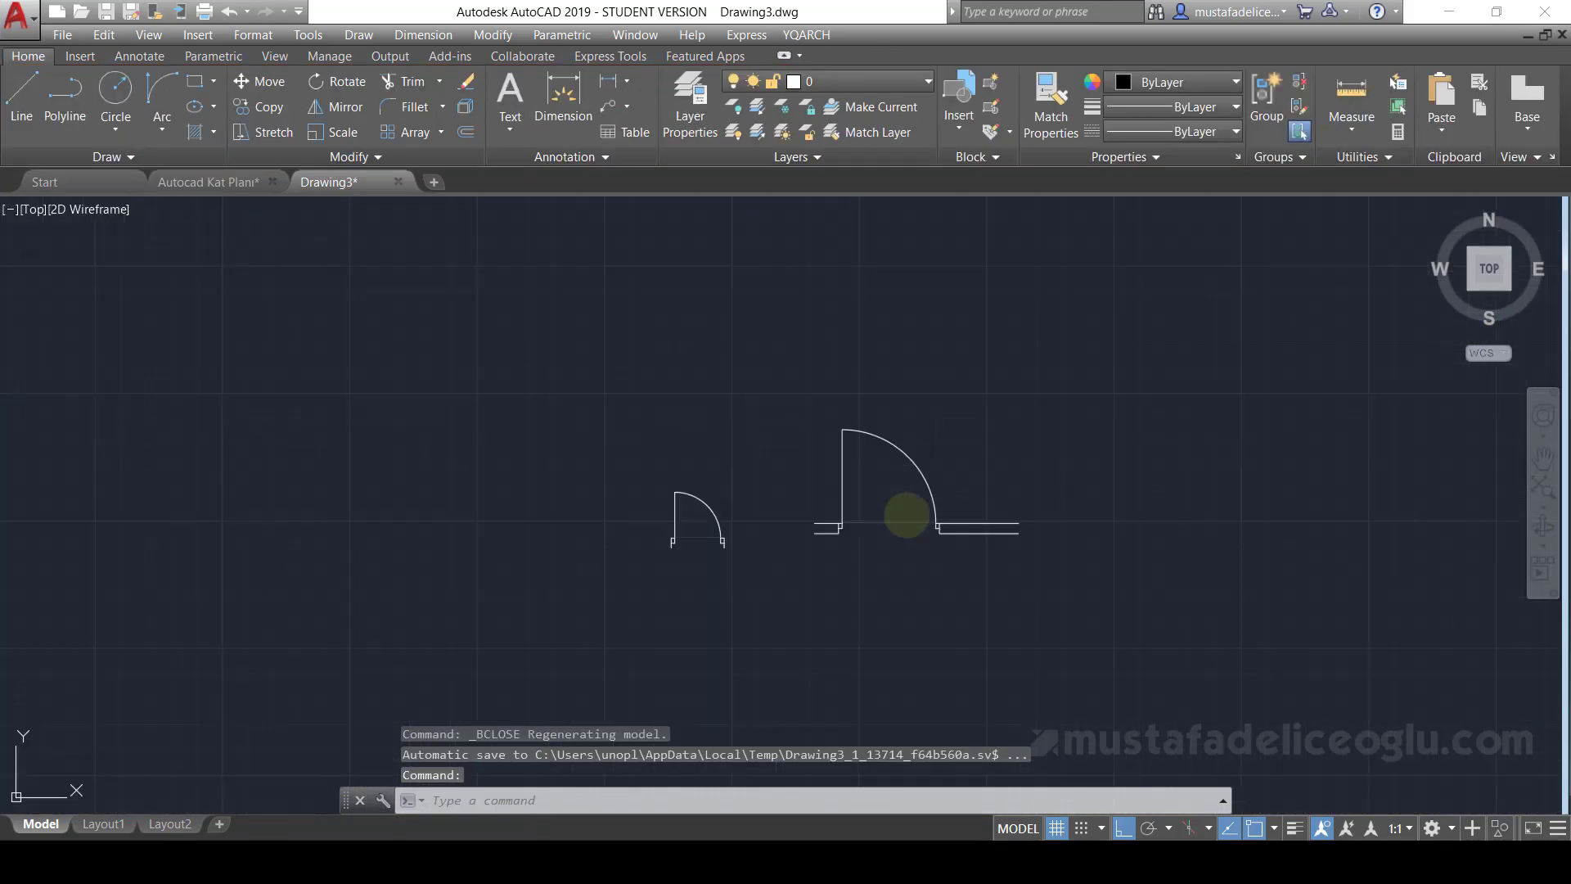
{"action": "scroll", "coordinate": [953, 464], "scroll_direction": "up", "scroll_amount": 4}
- Narrow the wall door by dragging its stretch grip to a smaller width
{"action": "left_click", "coordinate": [933, 448]}
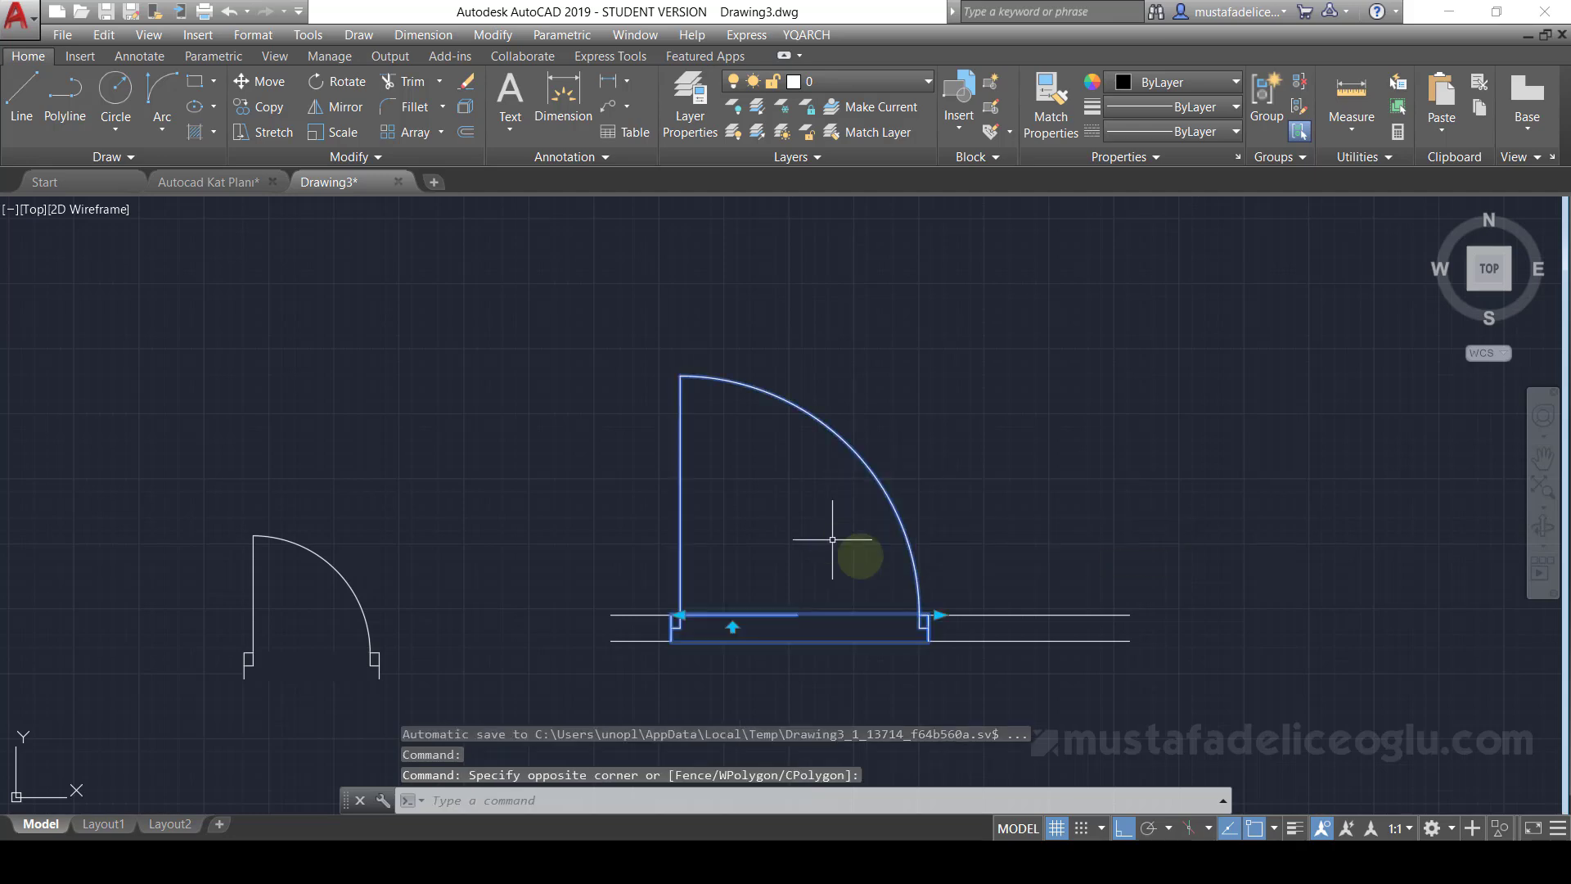
{"action": "left_click", "coordinate": [933, 638]}
{"action": "left_click", "coordinate": [941, 614]}
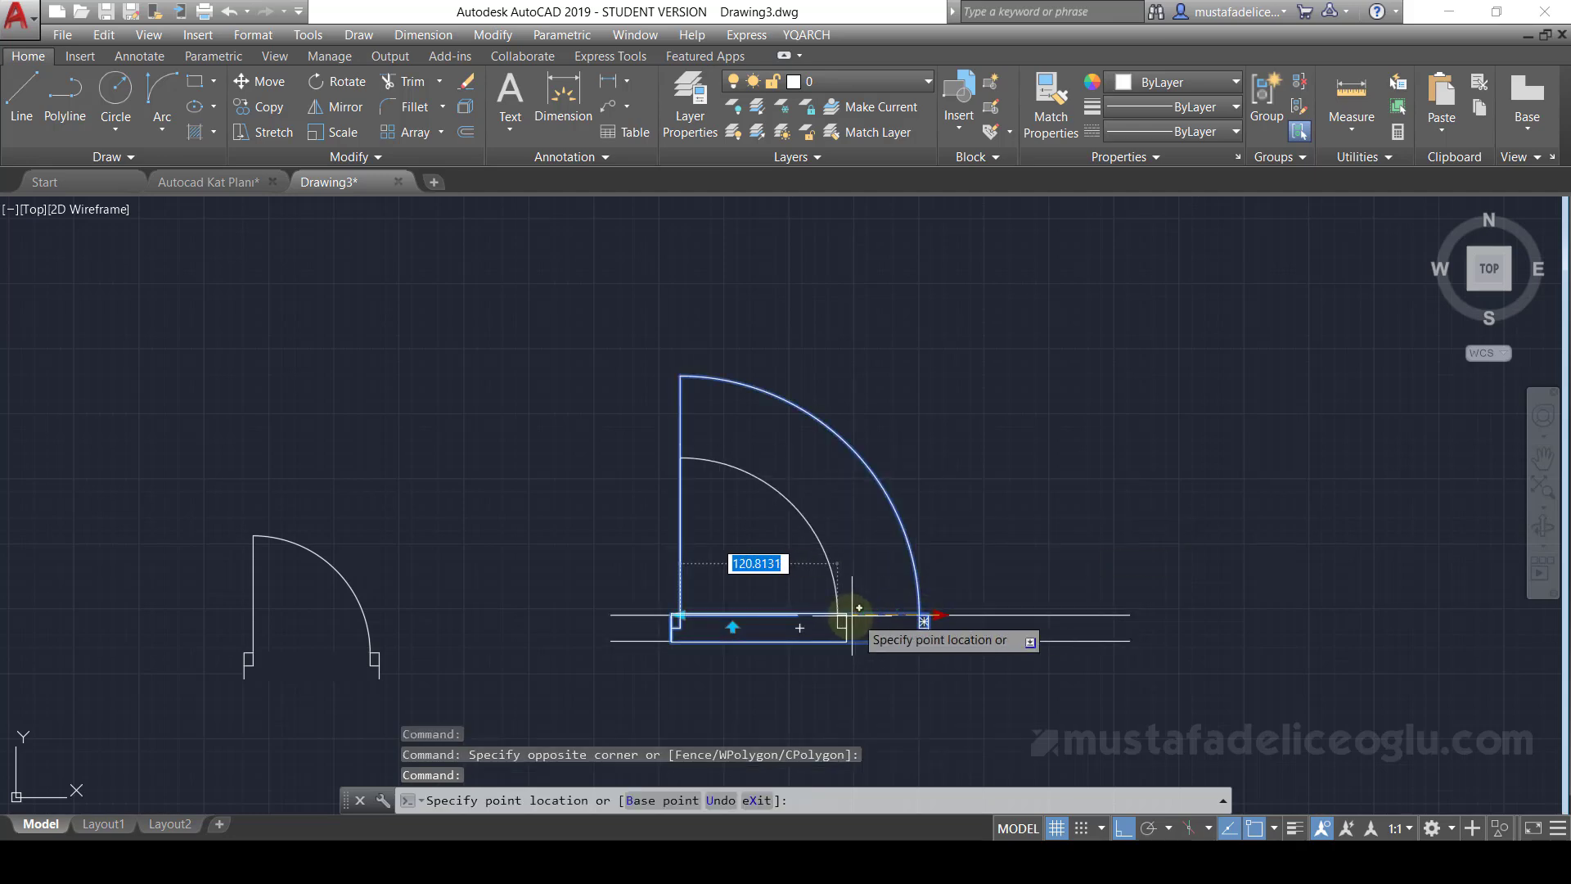
{"action": "left_click", "coordinate": [810, 615]}
{"action": "key", "text": "Escape"}
{"action": "key", "text": "Escape"}
- Flip the wall door to open downward, then flip it back upward
{"action": "scroll", "coordinate": [789, 550], "scroll_direction": "down", "scroll_amount": 2}
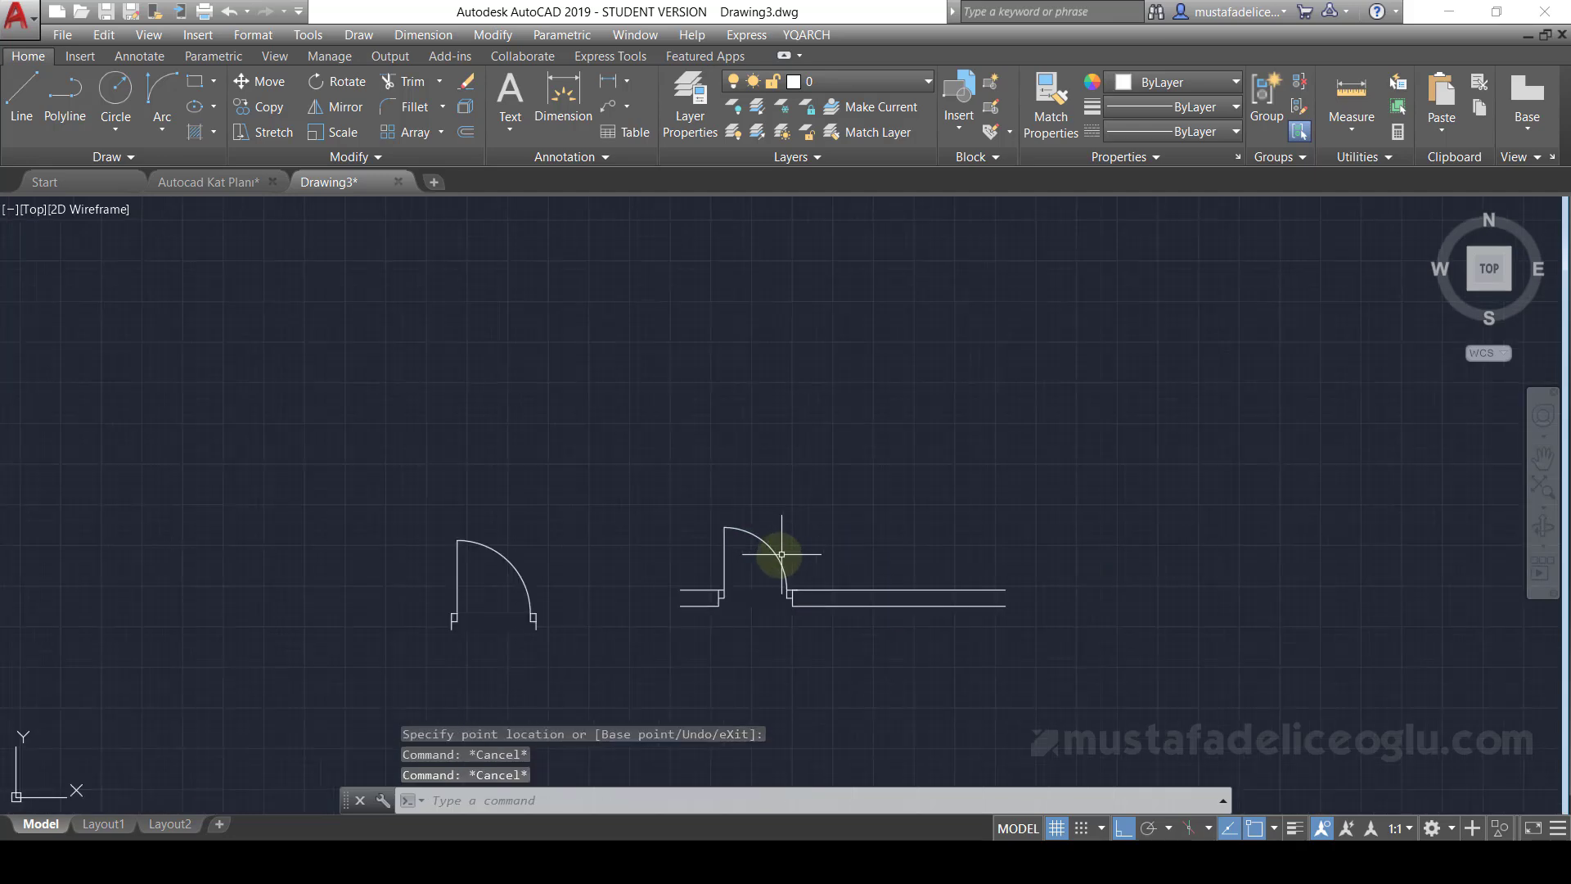
{"action": "left_click", "coordinate": [772, 557]}
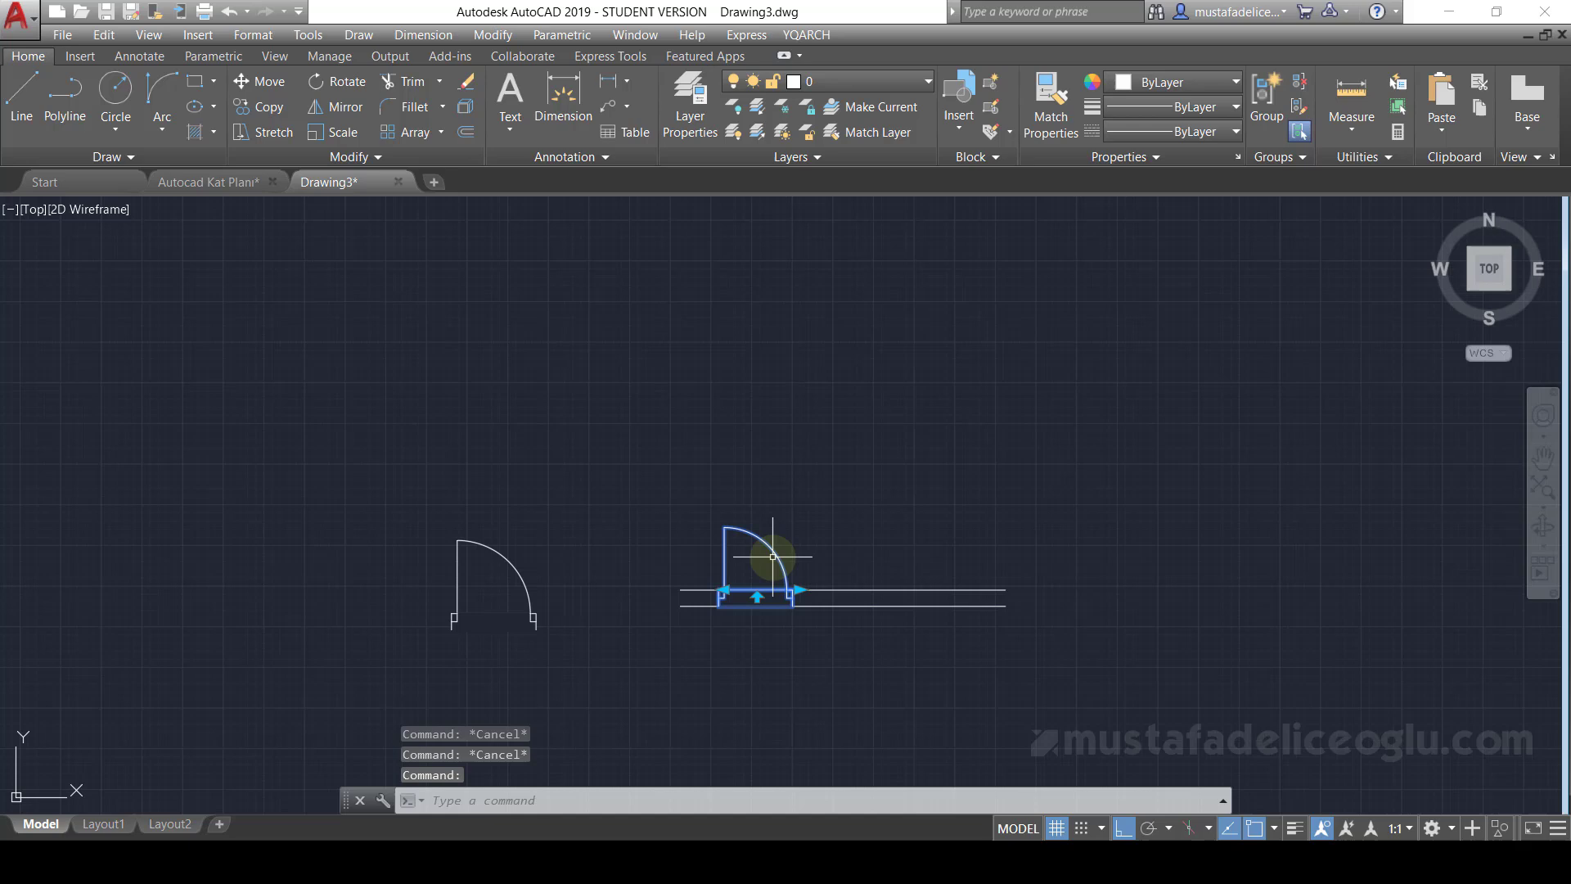
{"action": "left_click", "coordinate": [757, 596]}
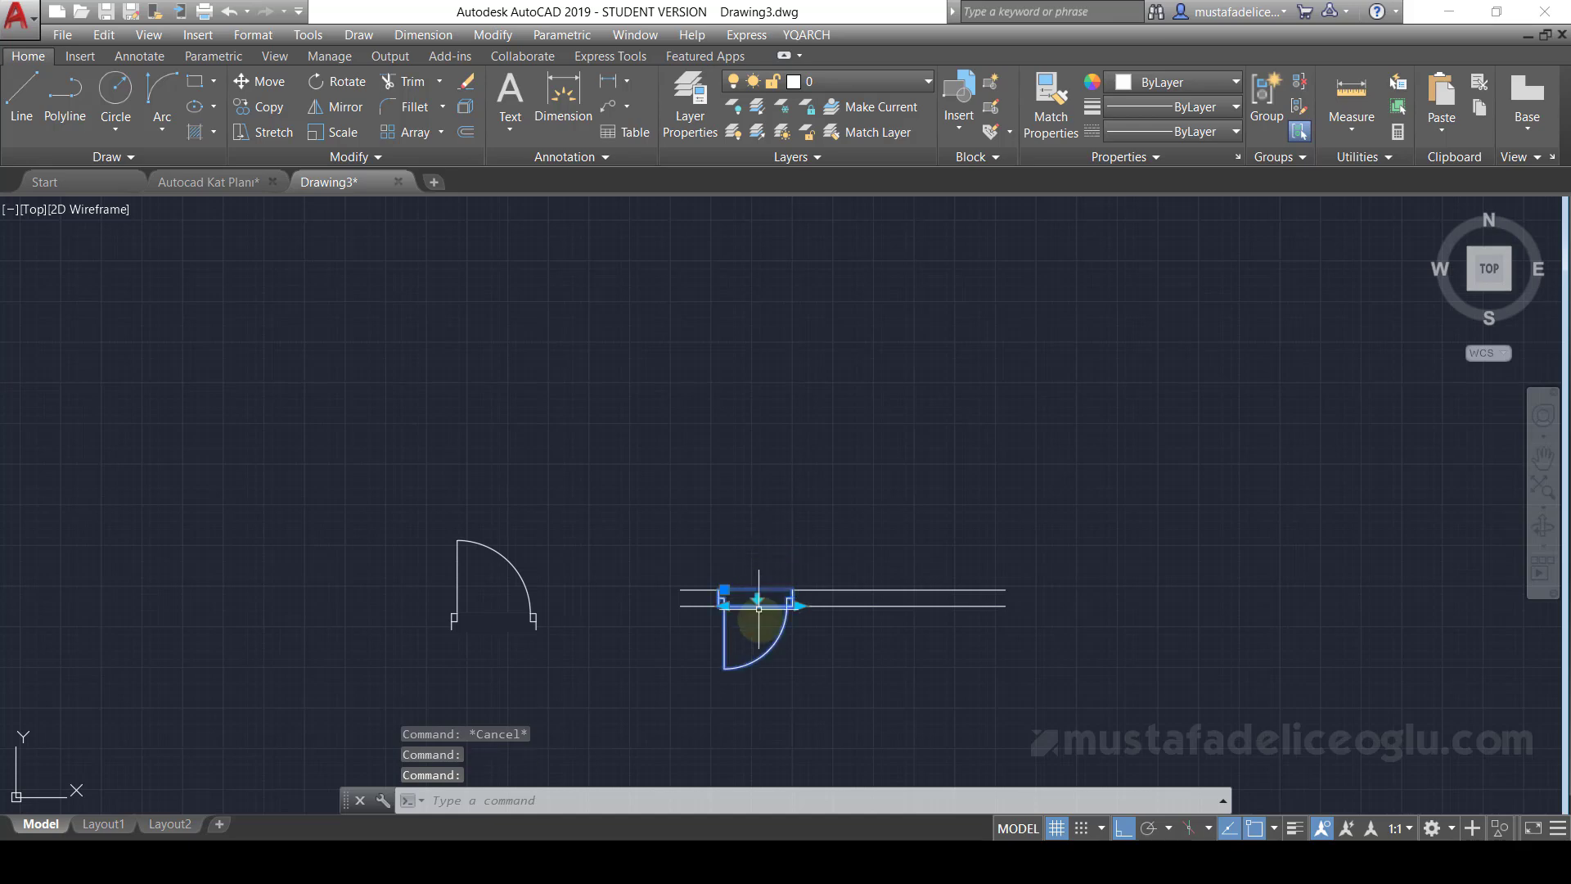
{"action": "key", "text": "Escape"}
{"action": "scroll", "coordinate": [784, 675], "scroll_direction": "up", "scroll_amount": 2}
{"action": "left_click", "coordinate": [728, 579]}
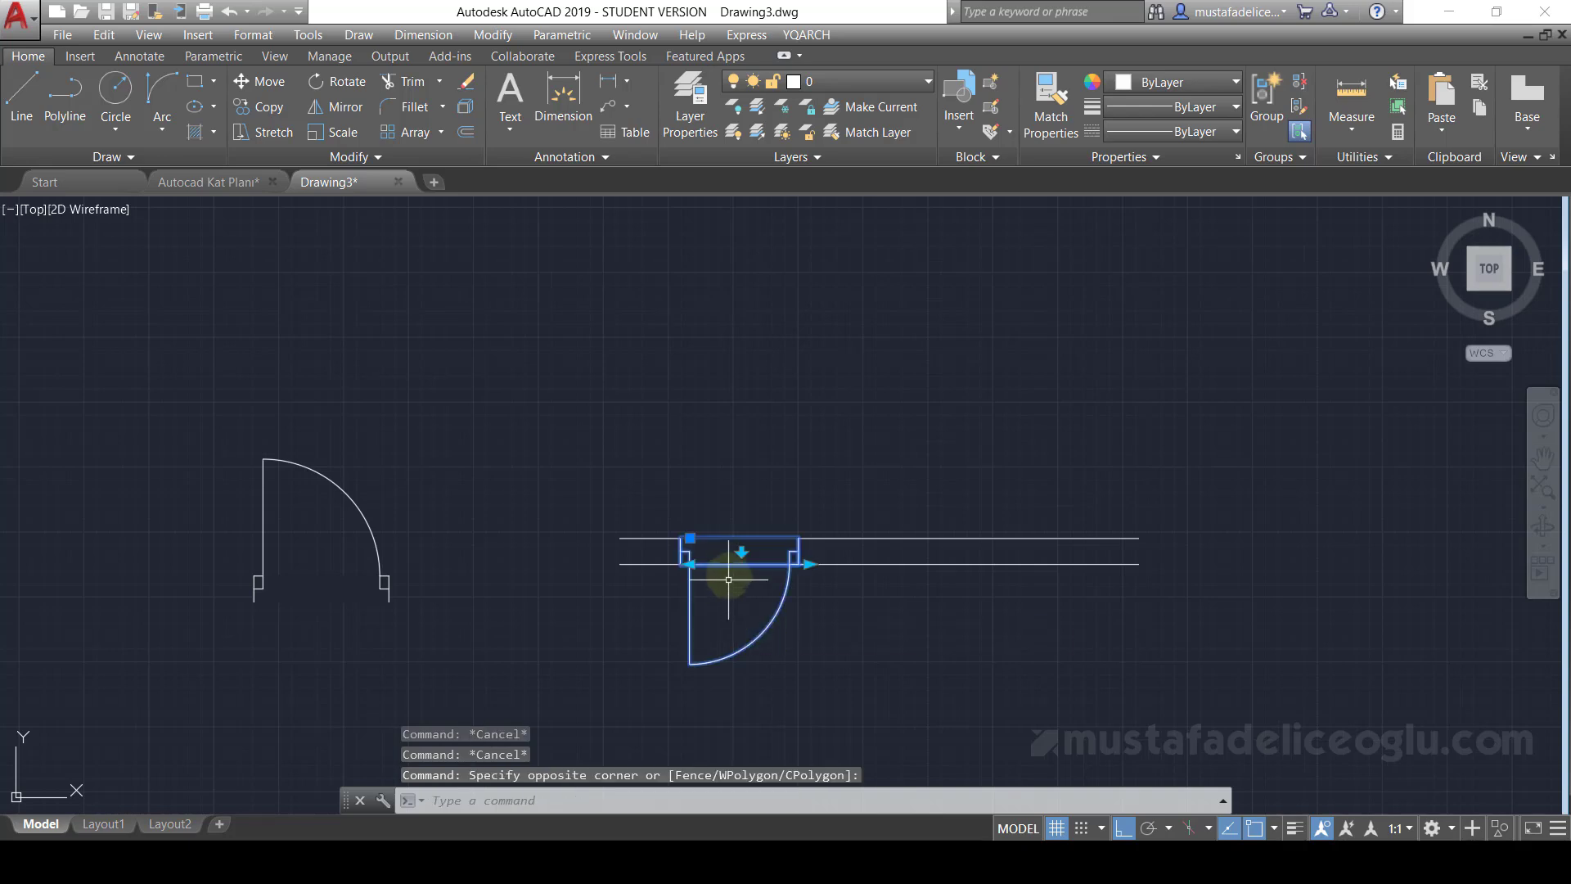
{"action": "left_click", "coordinate": [741, 551]}
{"action": "key", "text": "Escape"}
{"action": "key", "text": "Escape"}
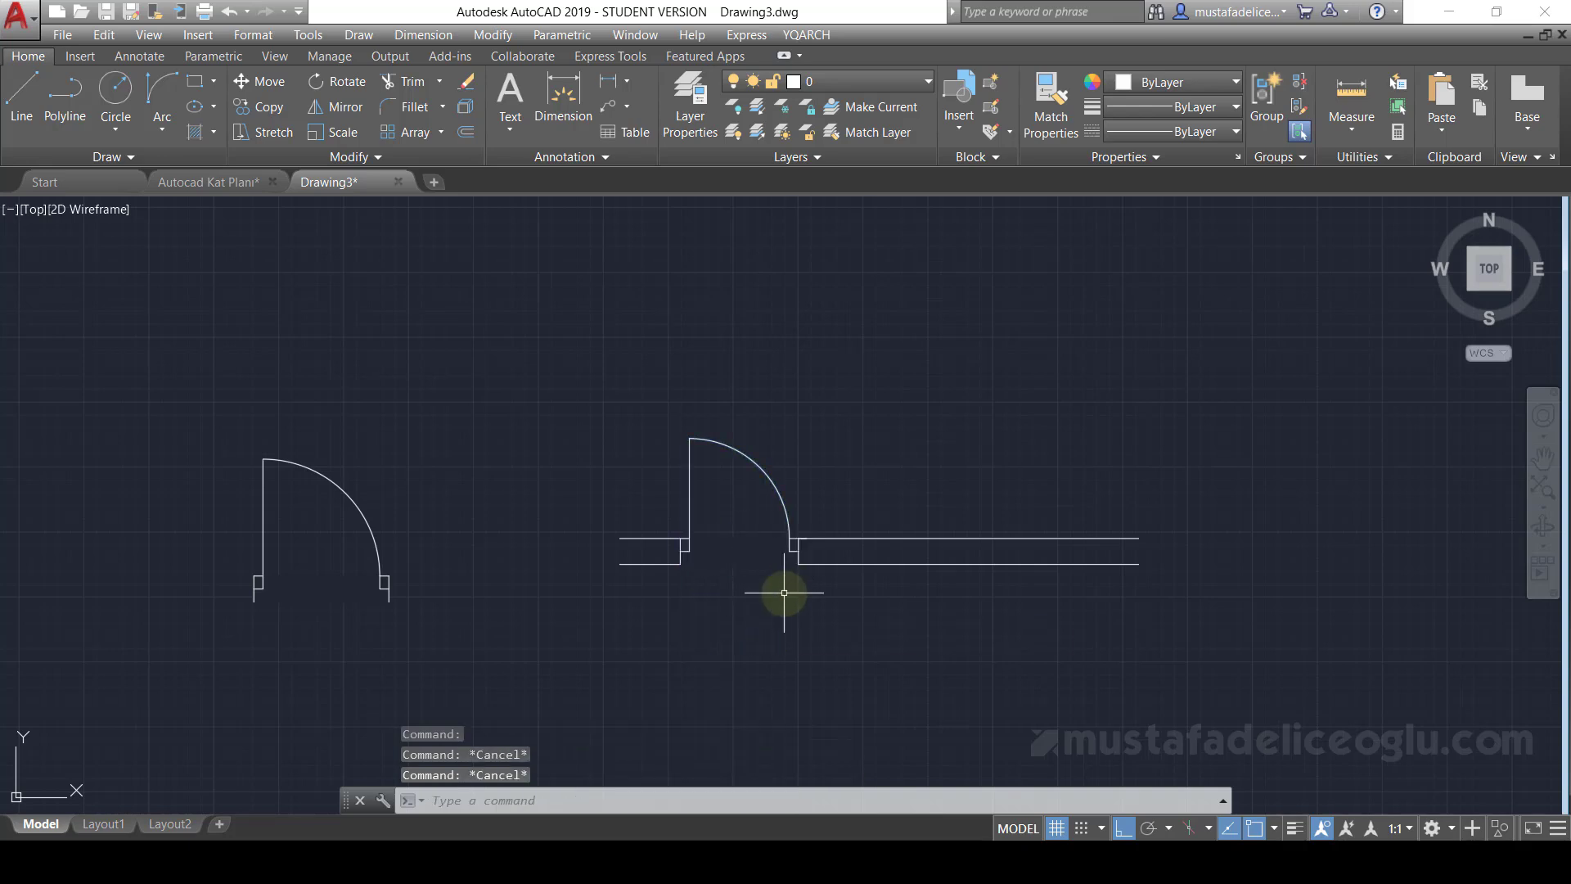
- Recenter the view on both doors and reselect, then deselect, the wall door
{"action": "scroll", "coordinate": [641, 485], "scroll_direction": "down", "scroll_amount": 2}
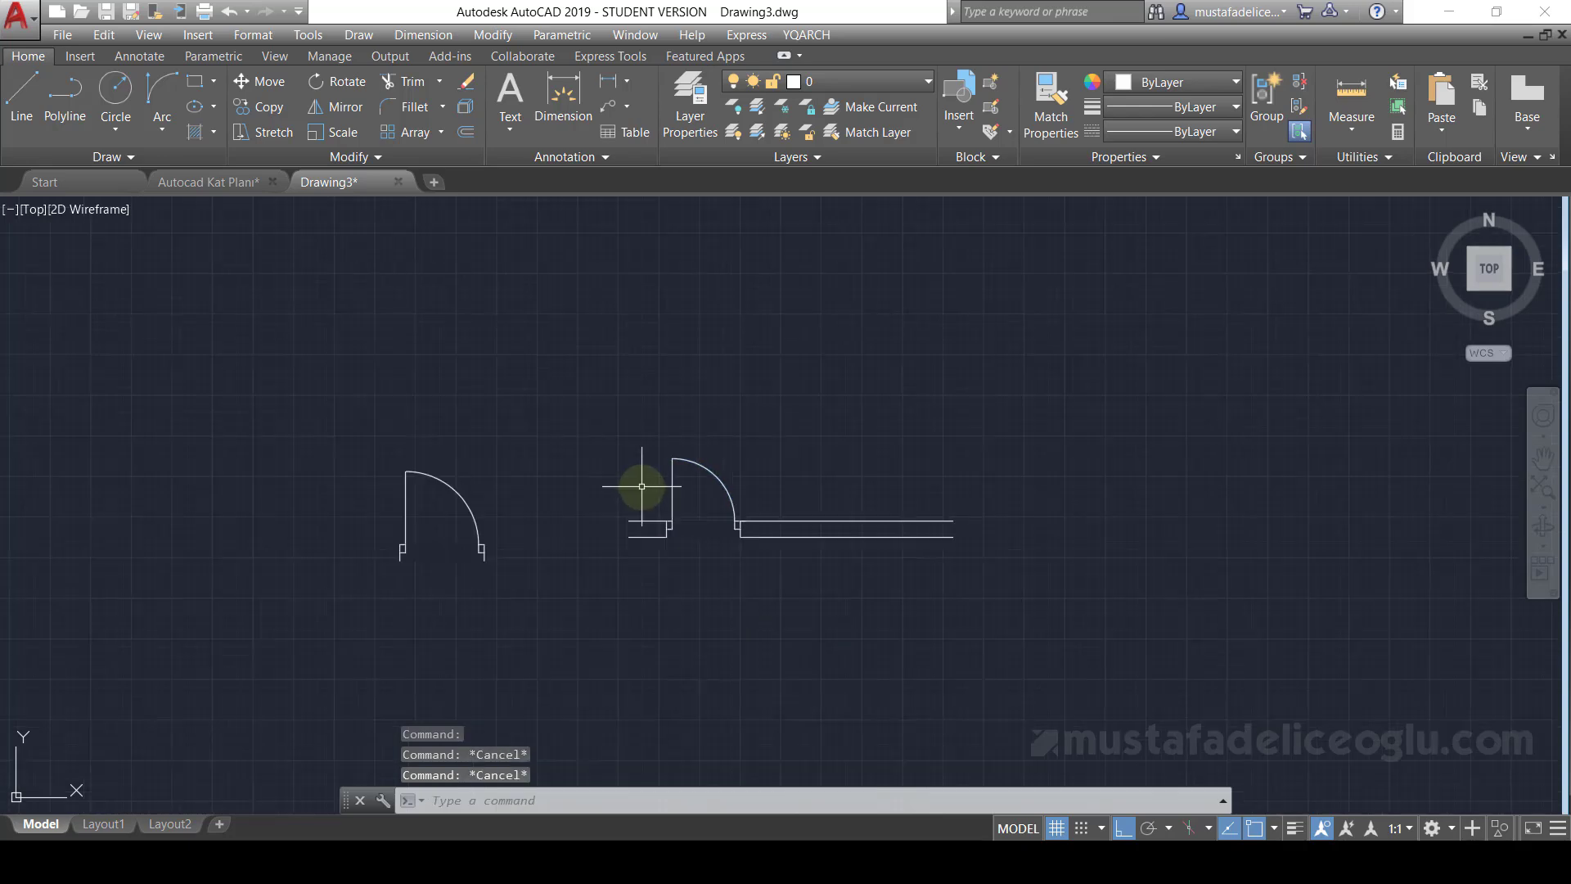
{"action": "middle_click_drag", "start_coordinate": [744, 455], "coordinate": [779, 431]}
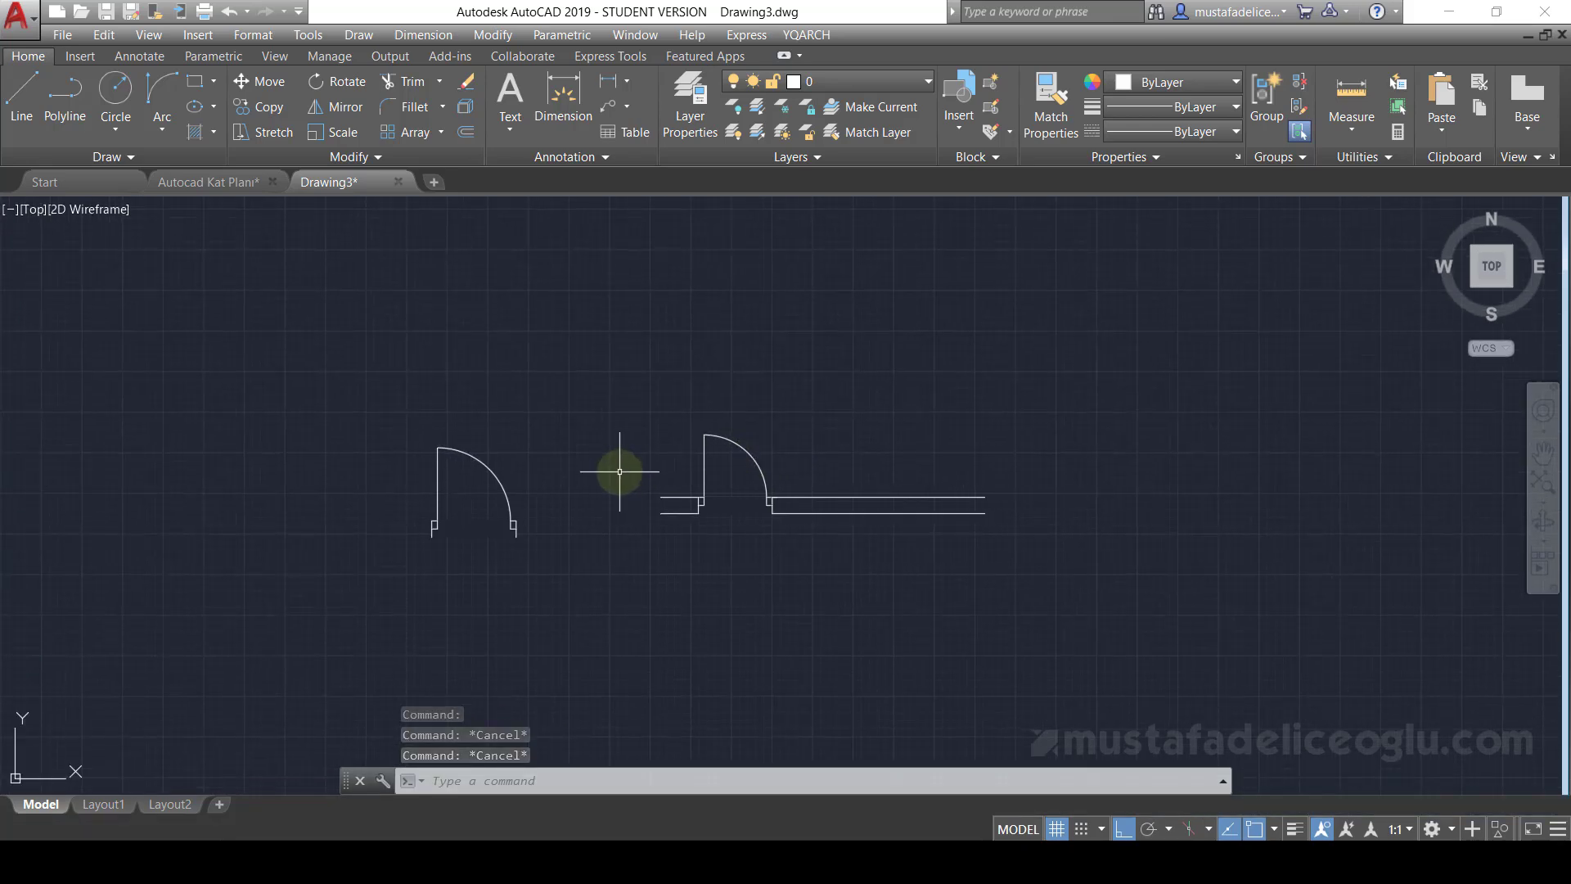
{"action": "scroll", "coordinate": [642, 483], "scroll_direction": "up", "scroll_amount": 2}
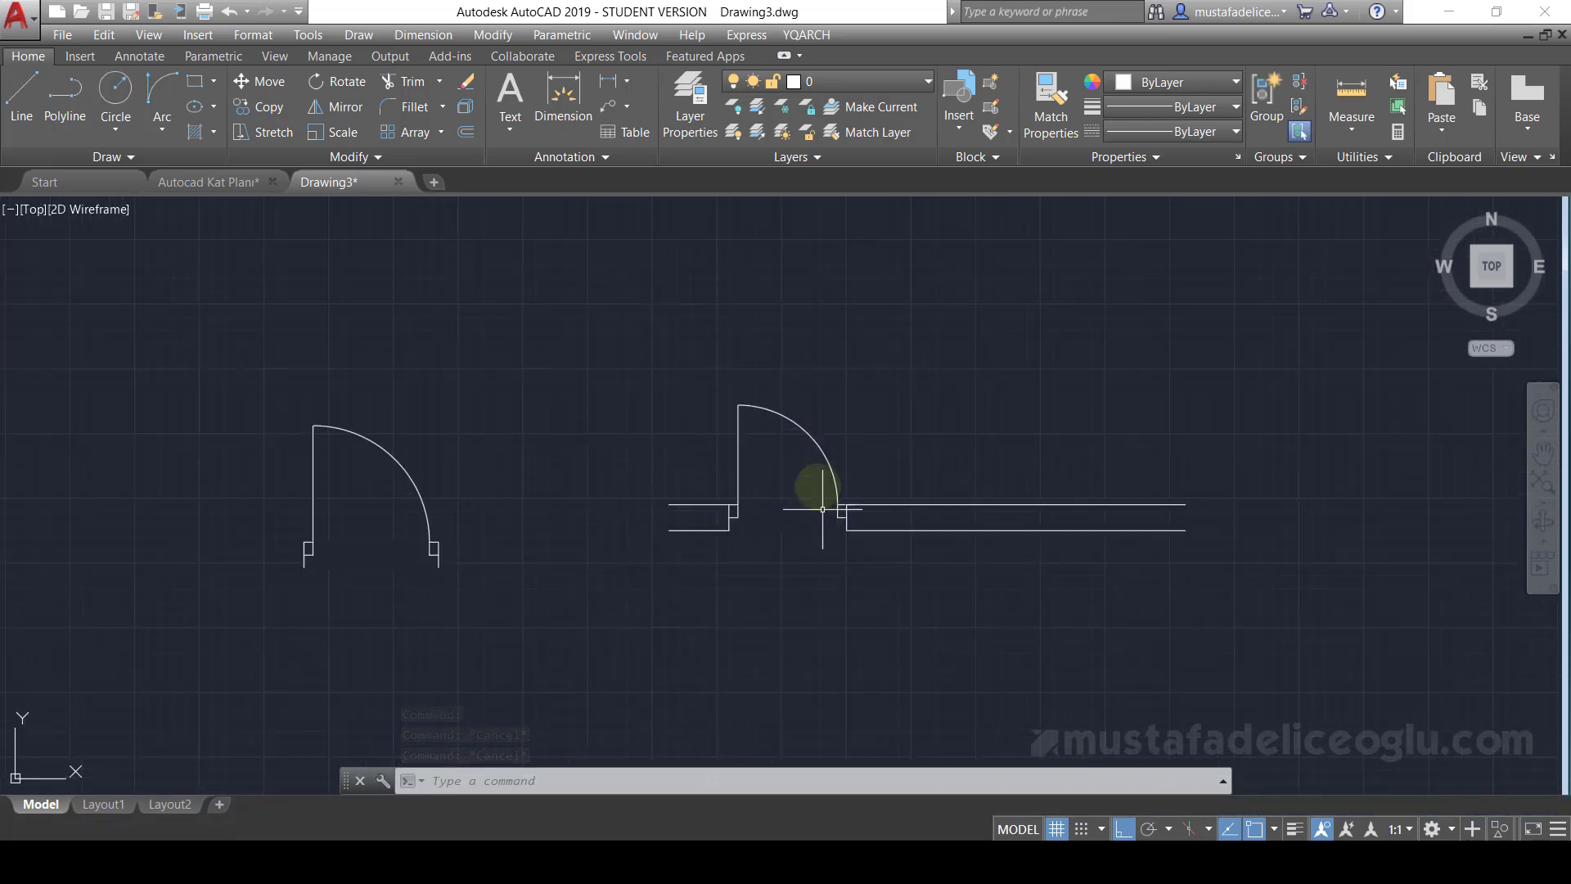
{"action": "left_click", "coordinate": [848, 398]}
{"action": "left_click", "coordinate": [787, 475]}
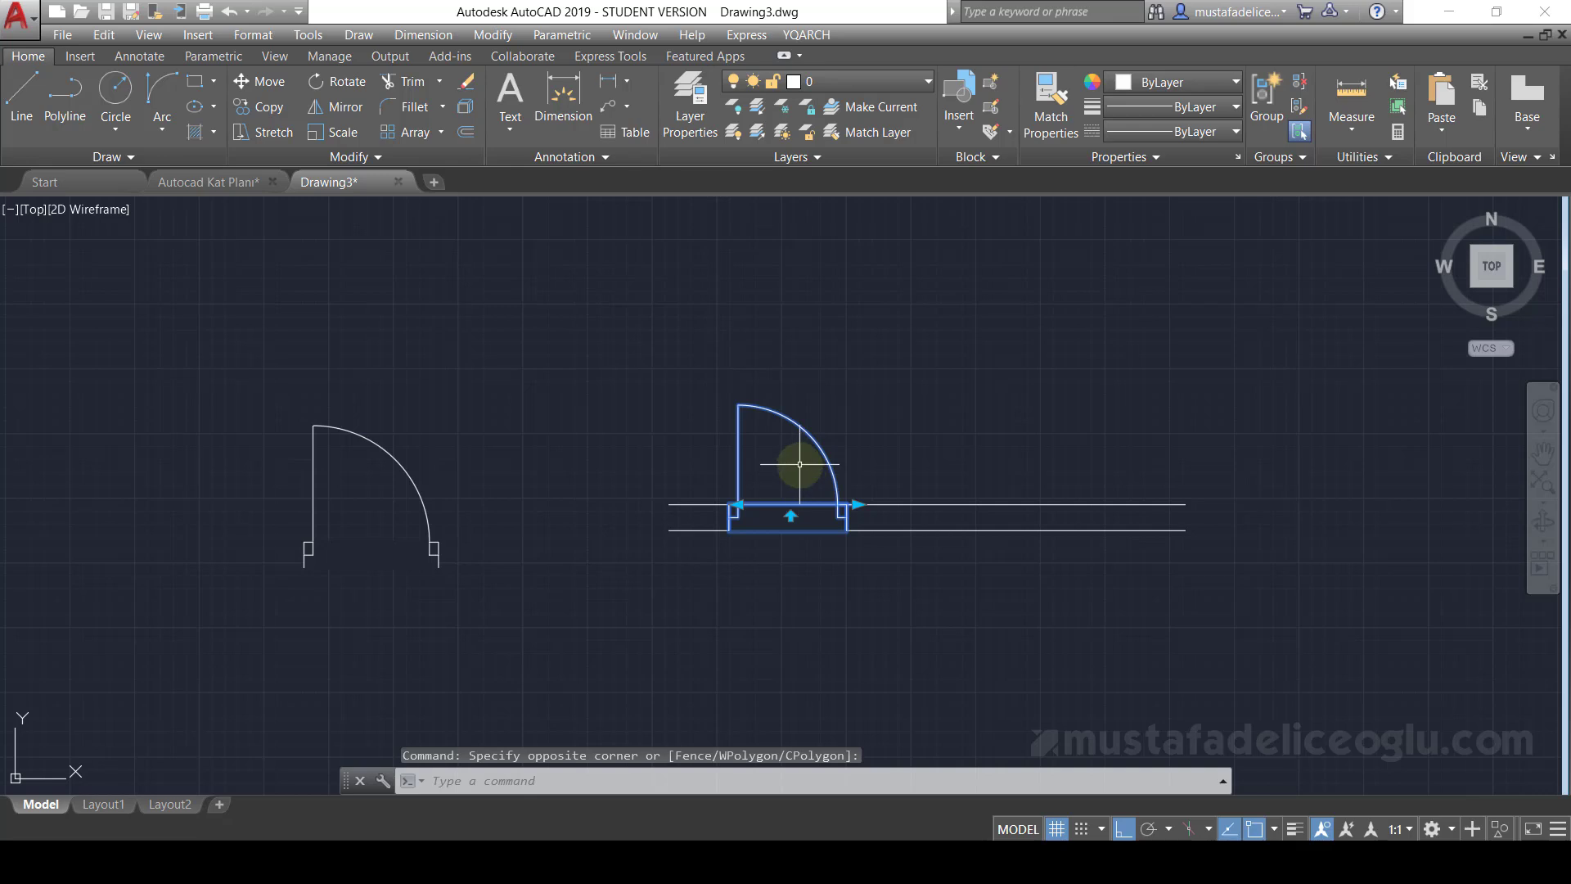
{"action": "key", "text": "Escape"}
{"action": "key", "text": "Escape"}
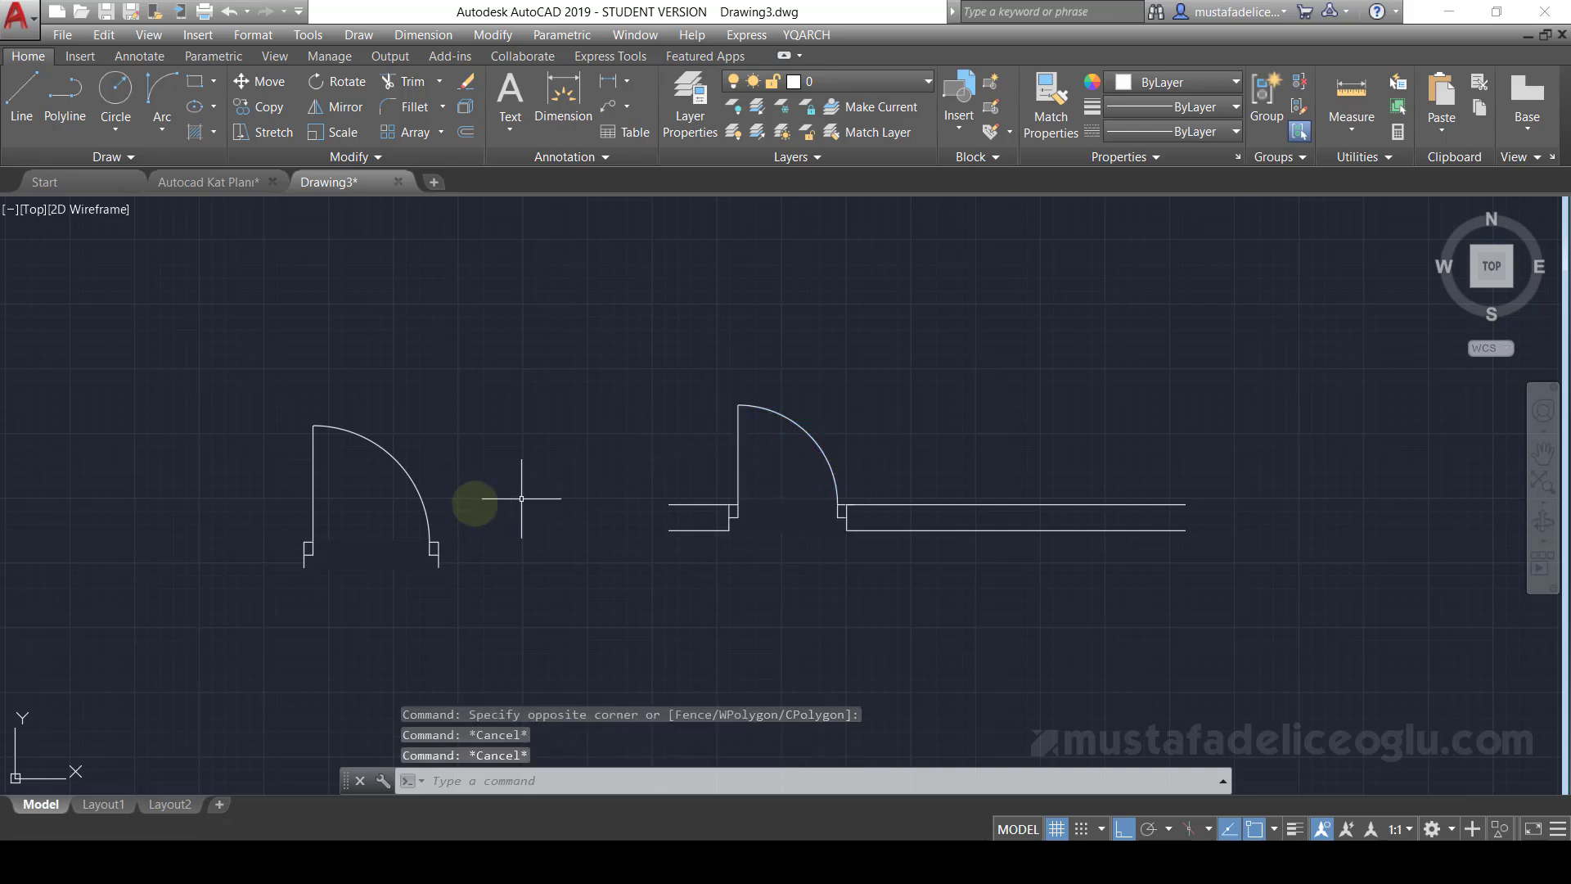
- Open the kapi block in the Block Editor and show its Parameters palette
{"action": "double_click", "coordinate": [421, 498]}
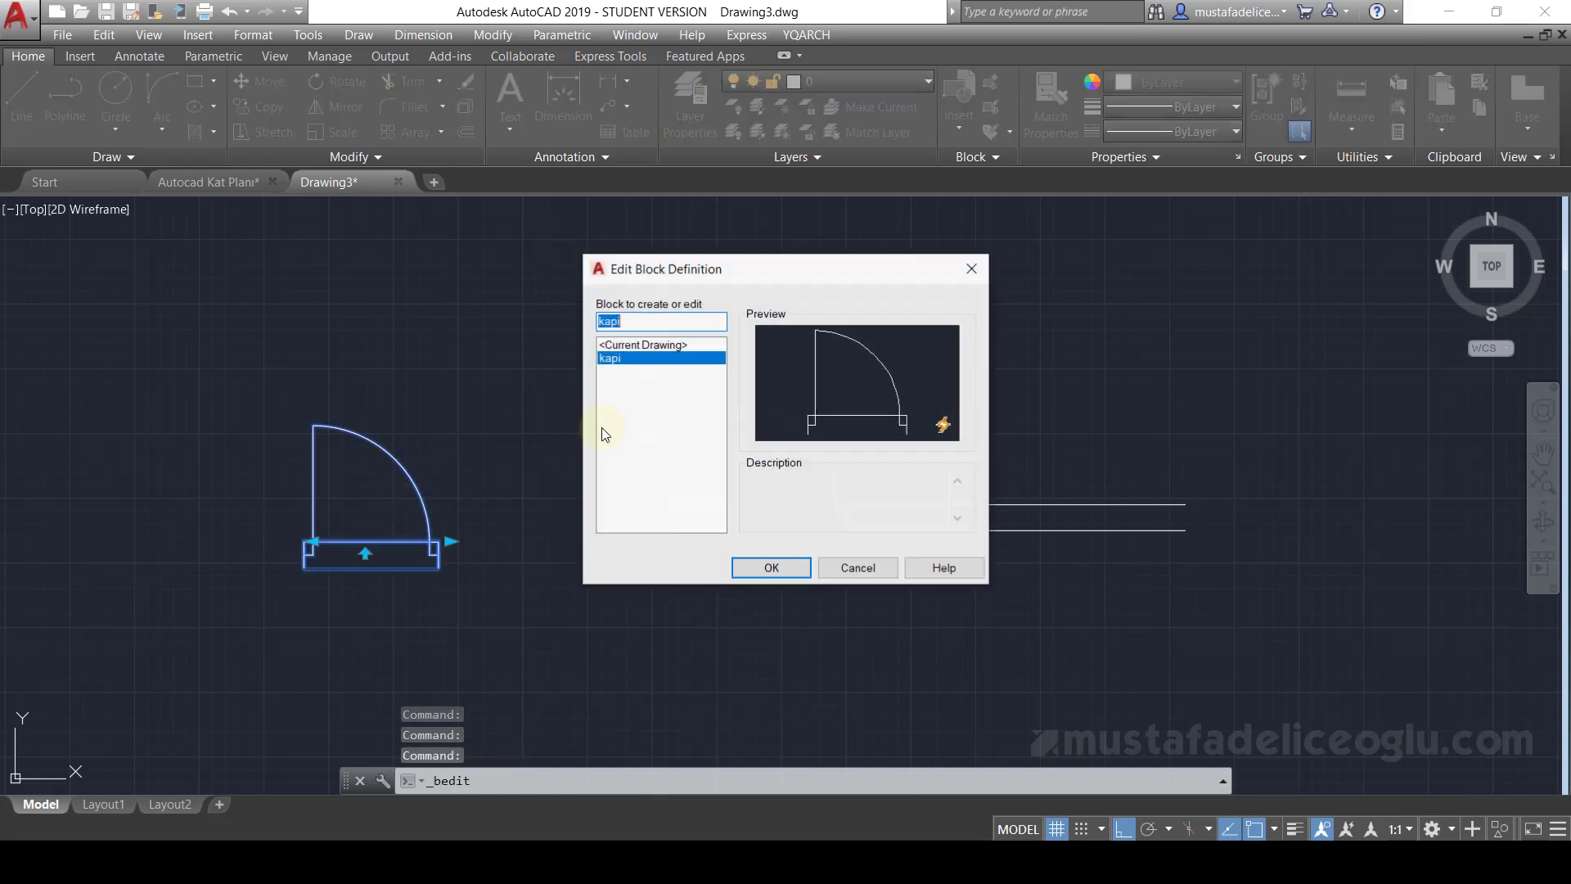
{"action": "double_click", "coordinate": [630, 361]}
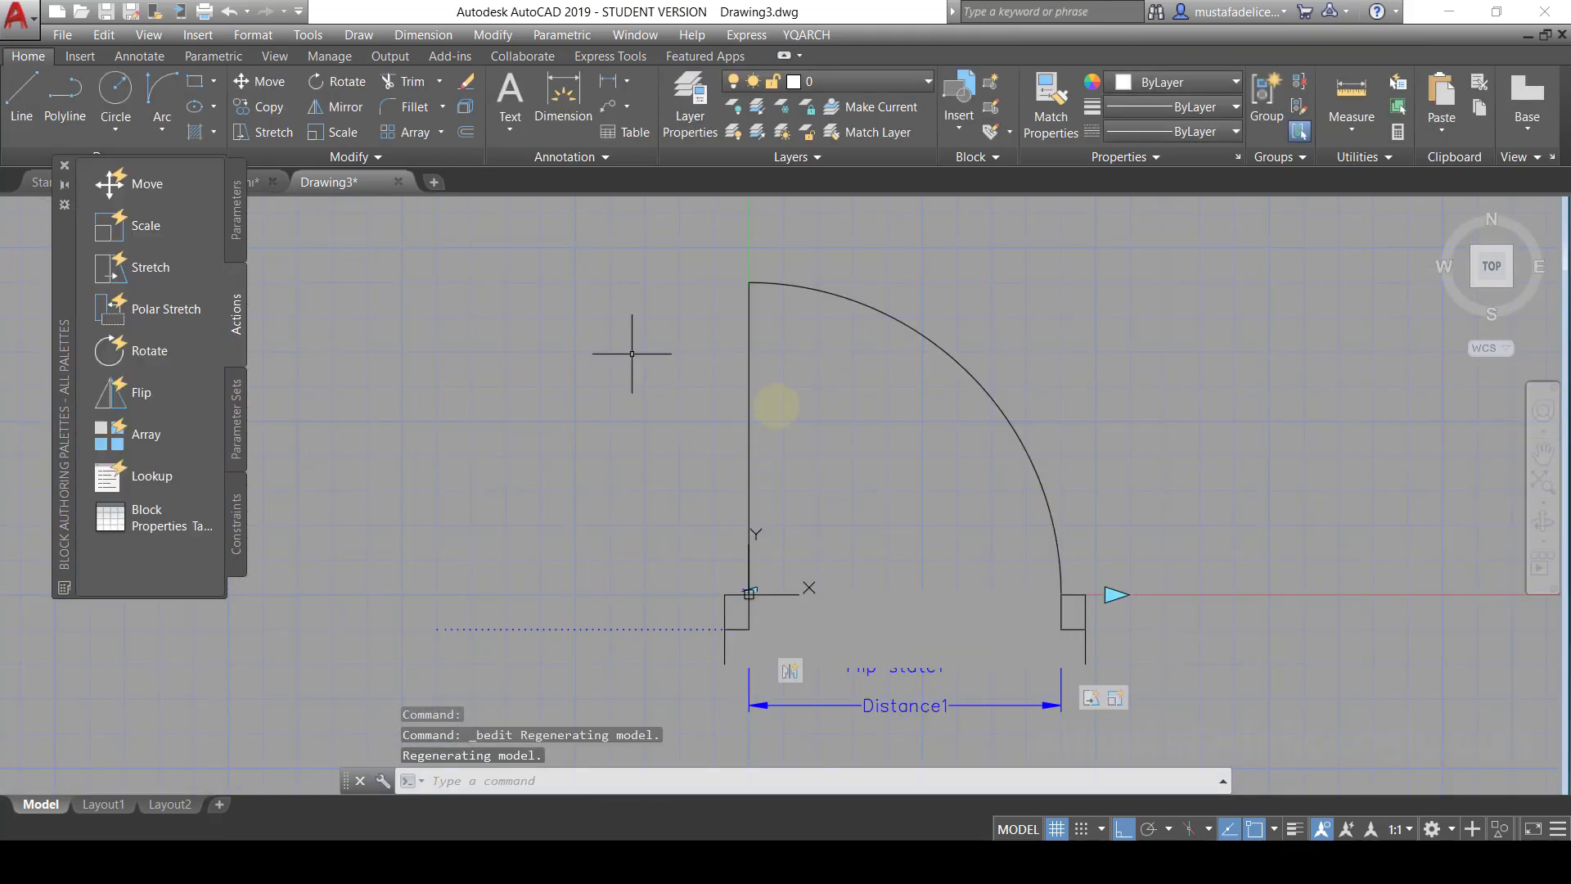
{"action": "scroll", "coordinate": [776, 407], "scroll_direction": "down", "scroll_amount": 2}
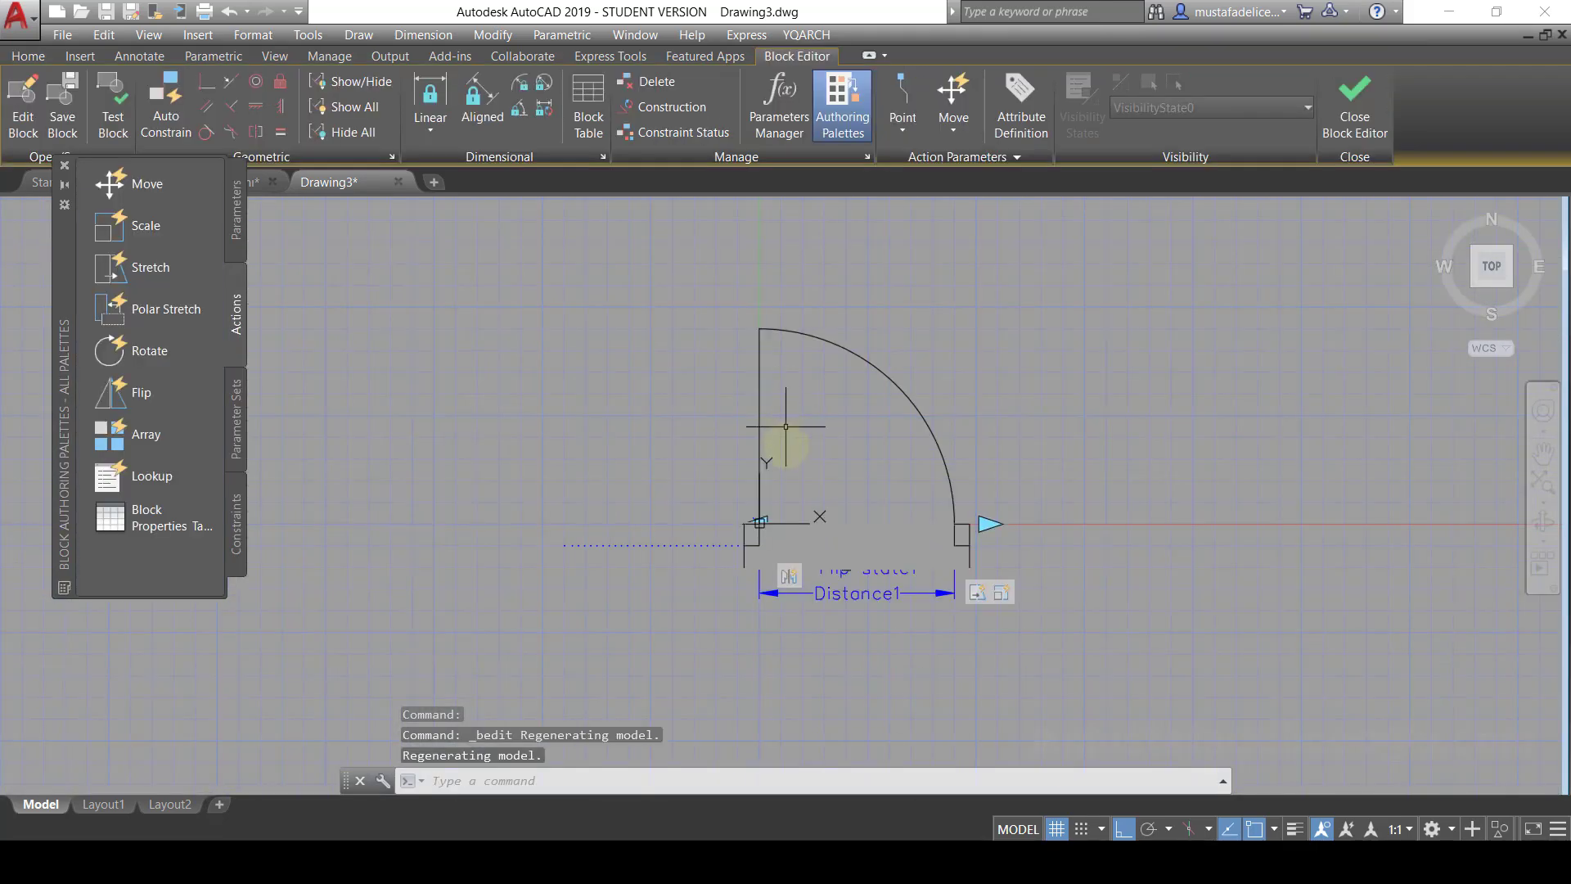
{"action": "left_click", "coordinate": [242, 222]}
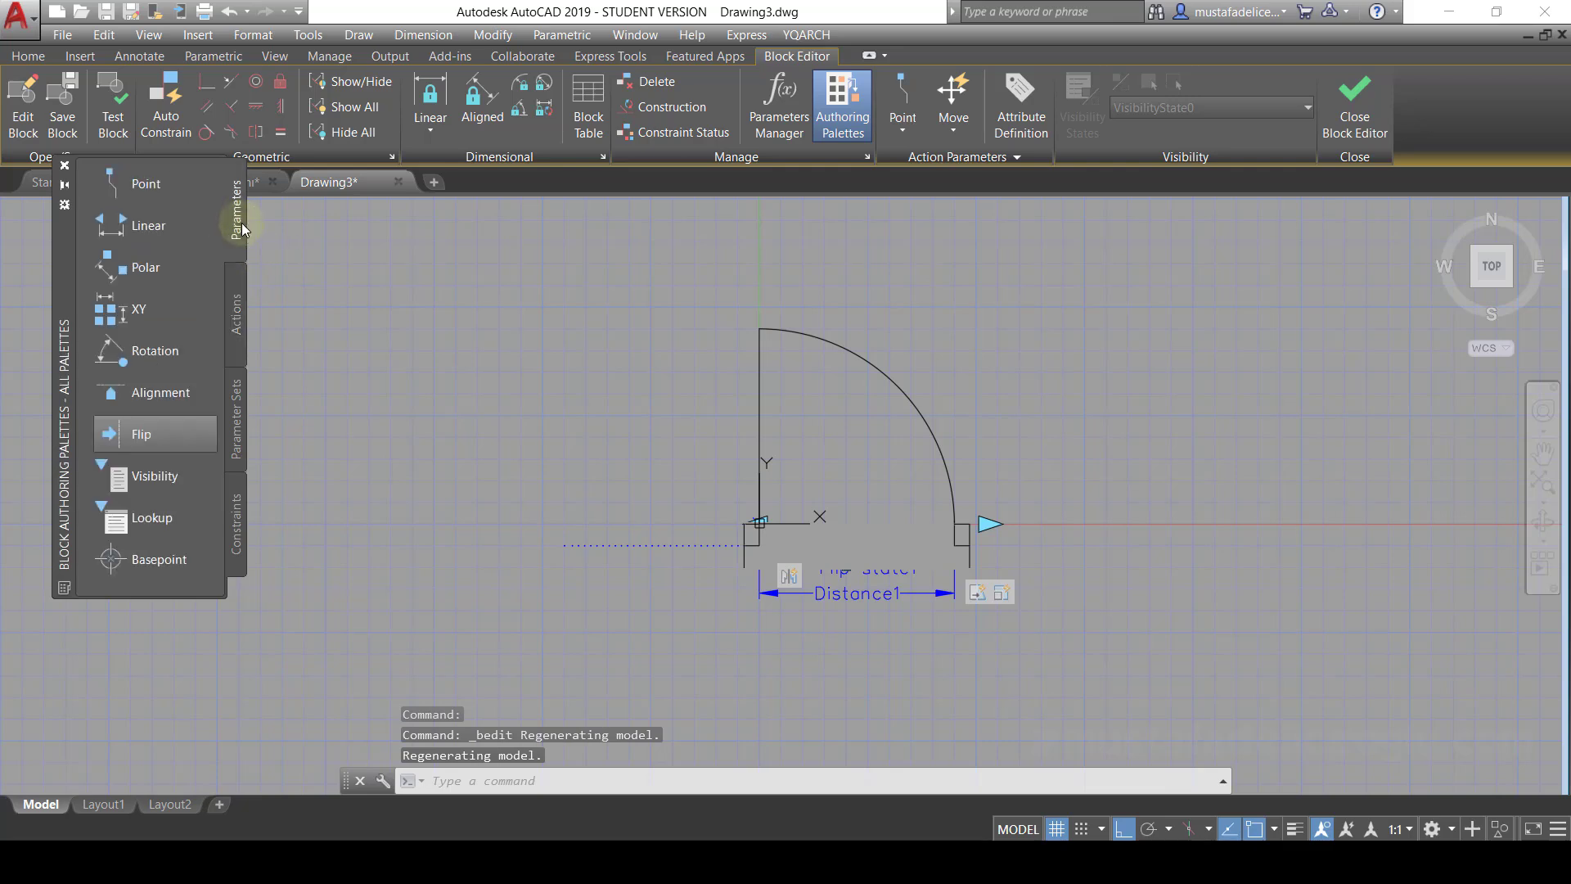
- Add a vertical Flip state2 reflection line along the door's hinge side, labelled left of the door
{"action": "left_click", "coordinate": [154, 433]}
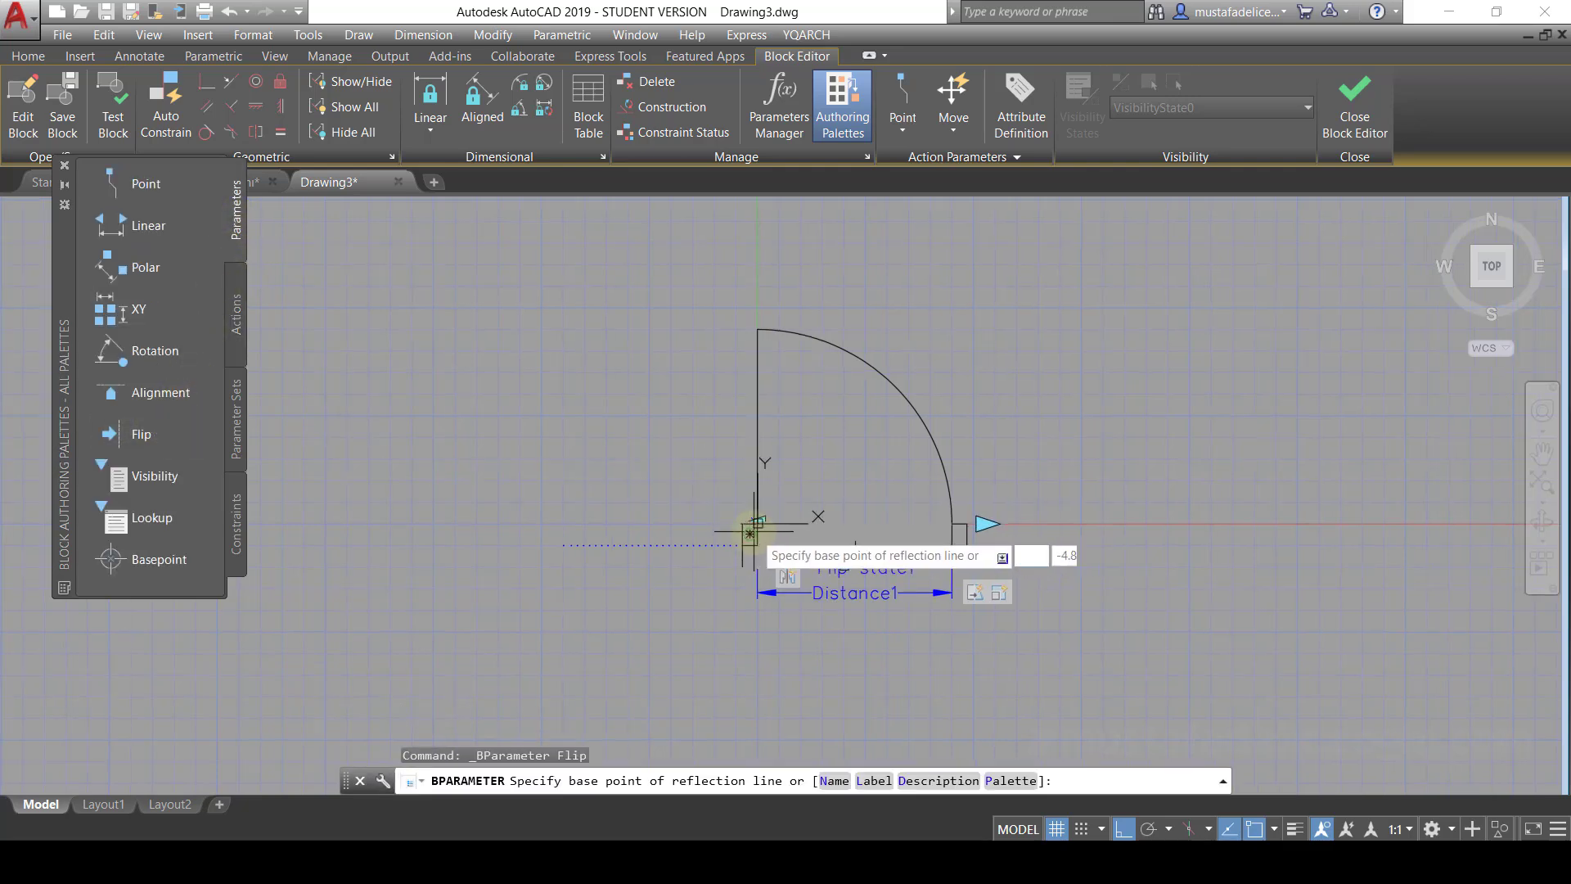
{"action": "scroll", "coordinate": [748, 536], "scroll_direction": "up", "scroll_amount": 1}
{"action": "scroll", "coordinate": [751, 548], "scroll_direction": "up", "scroll_amount": 2}
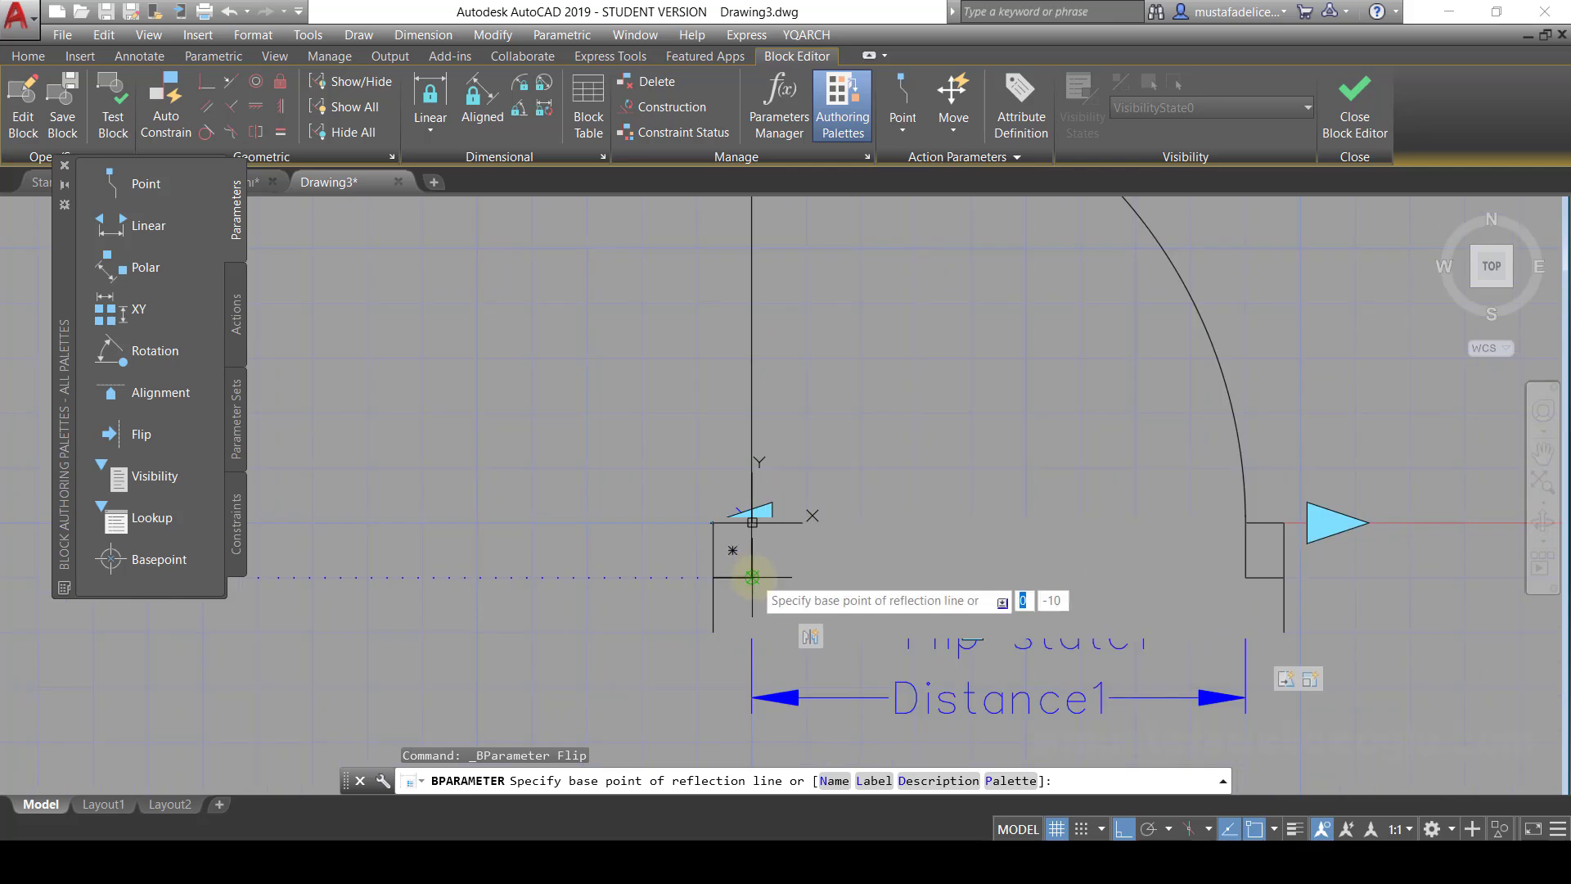
{"action": "left_click", "coordinate": [752, 577]}
{"action": "scroll", "coordinate": [752, 573], "scroll_direction": "down", "scroll_amount": 3}
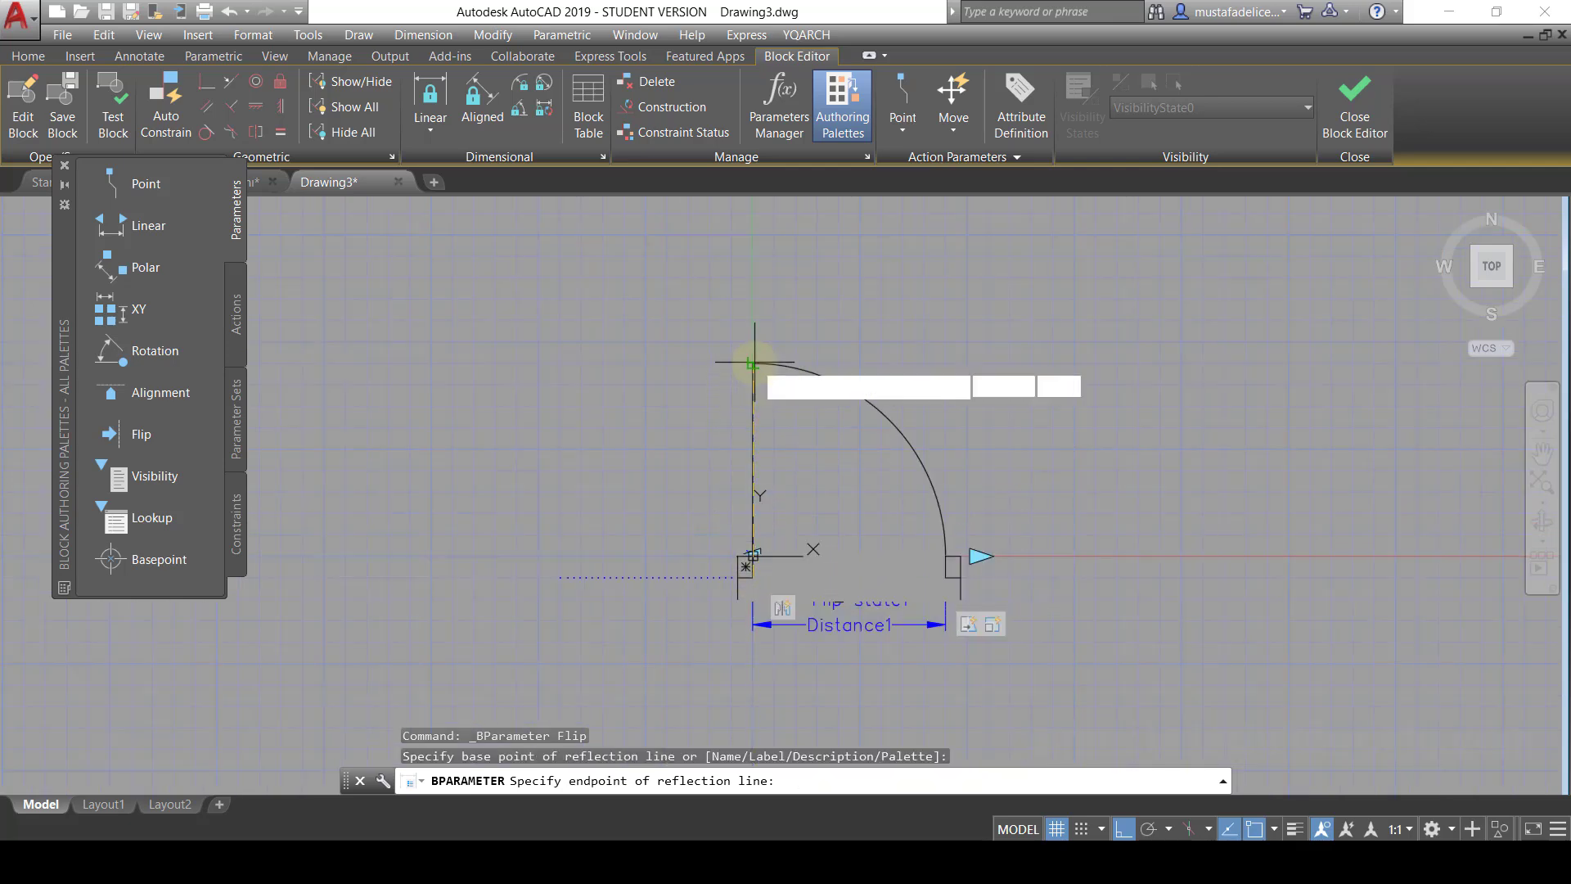
{"action": "left_click", "coordinate": [753, 380]}
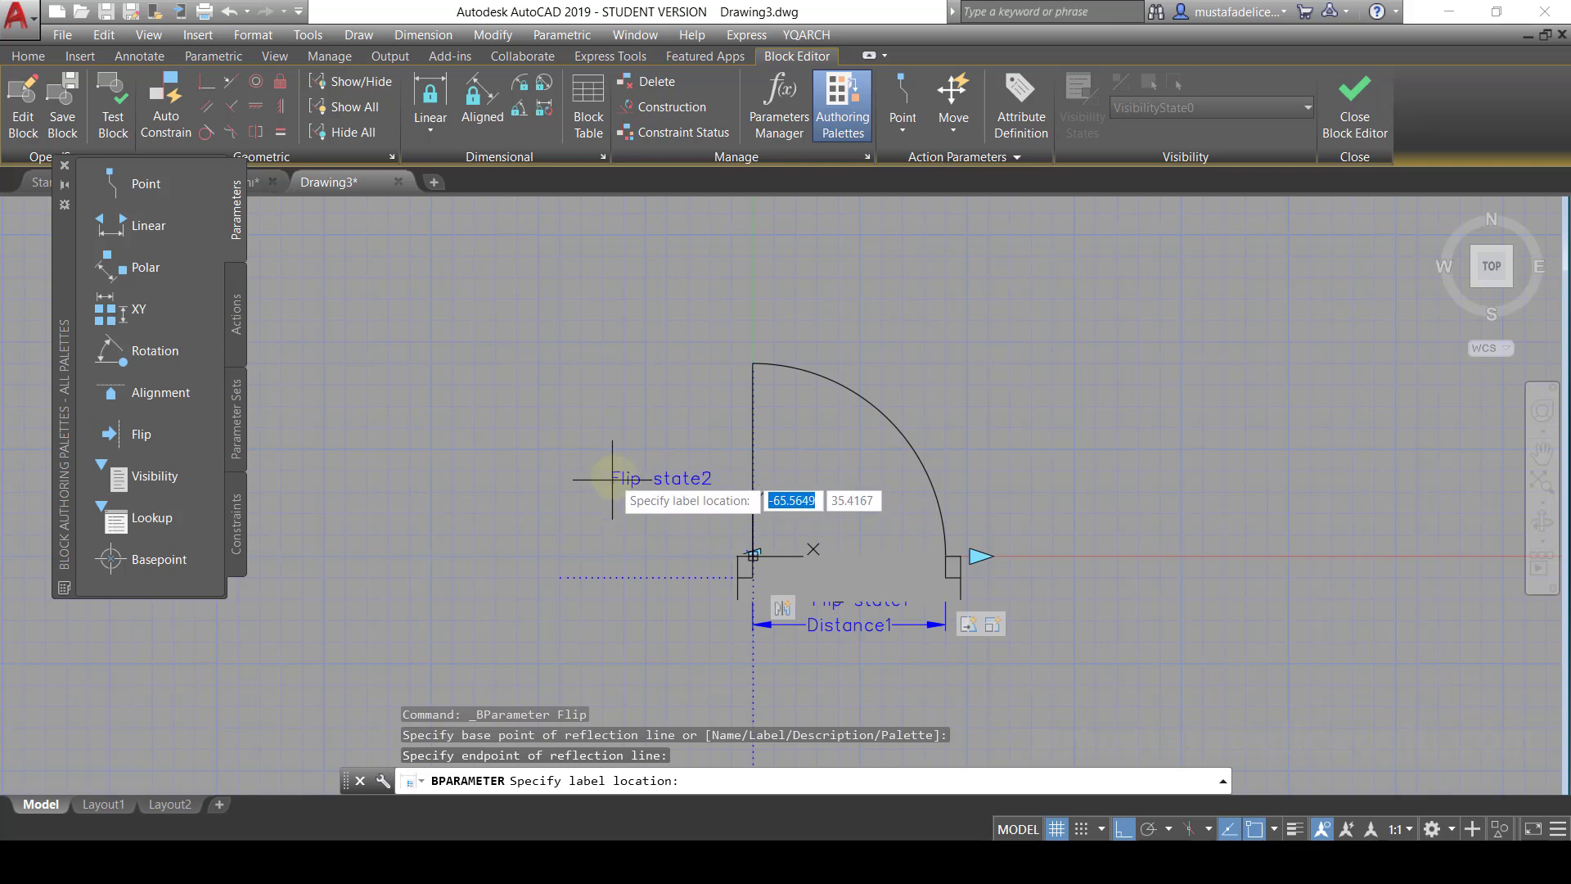
{"action": "left_click", "coordinate": [594, 488]}
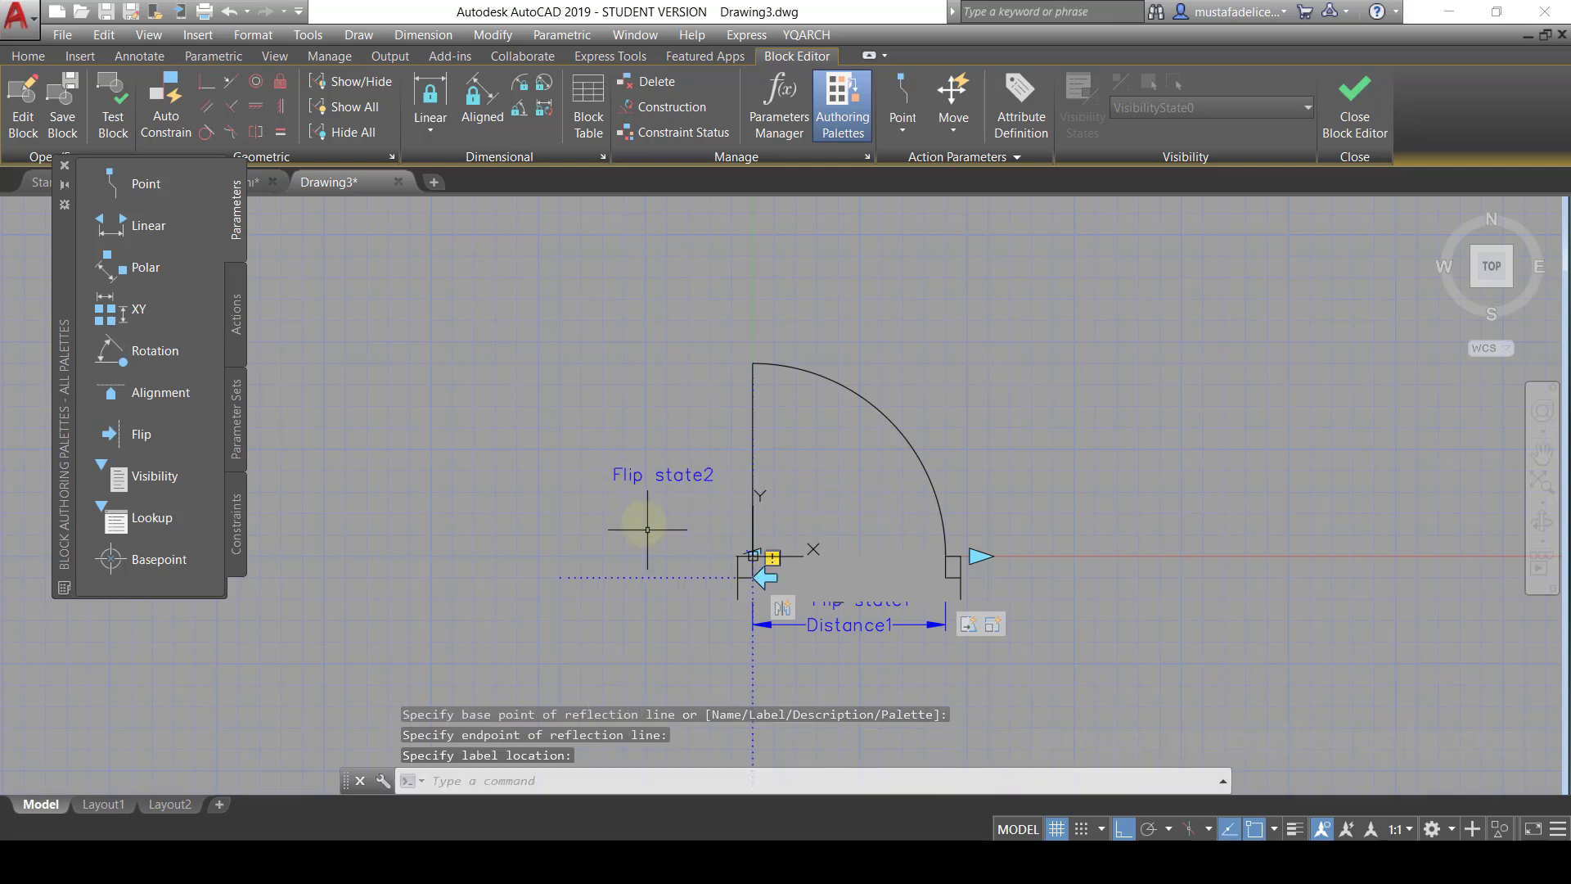
{"action": "left_click", "coordinate": [237, 322]}
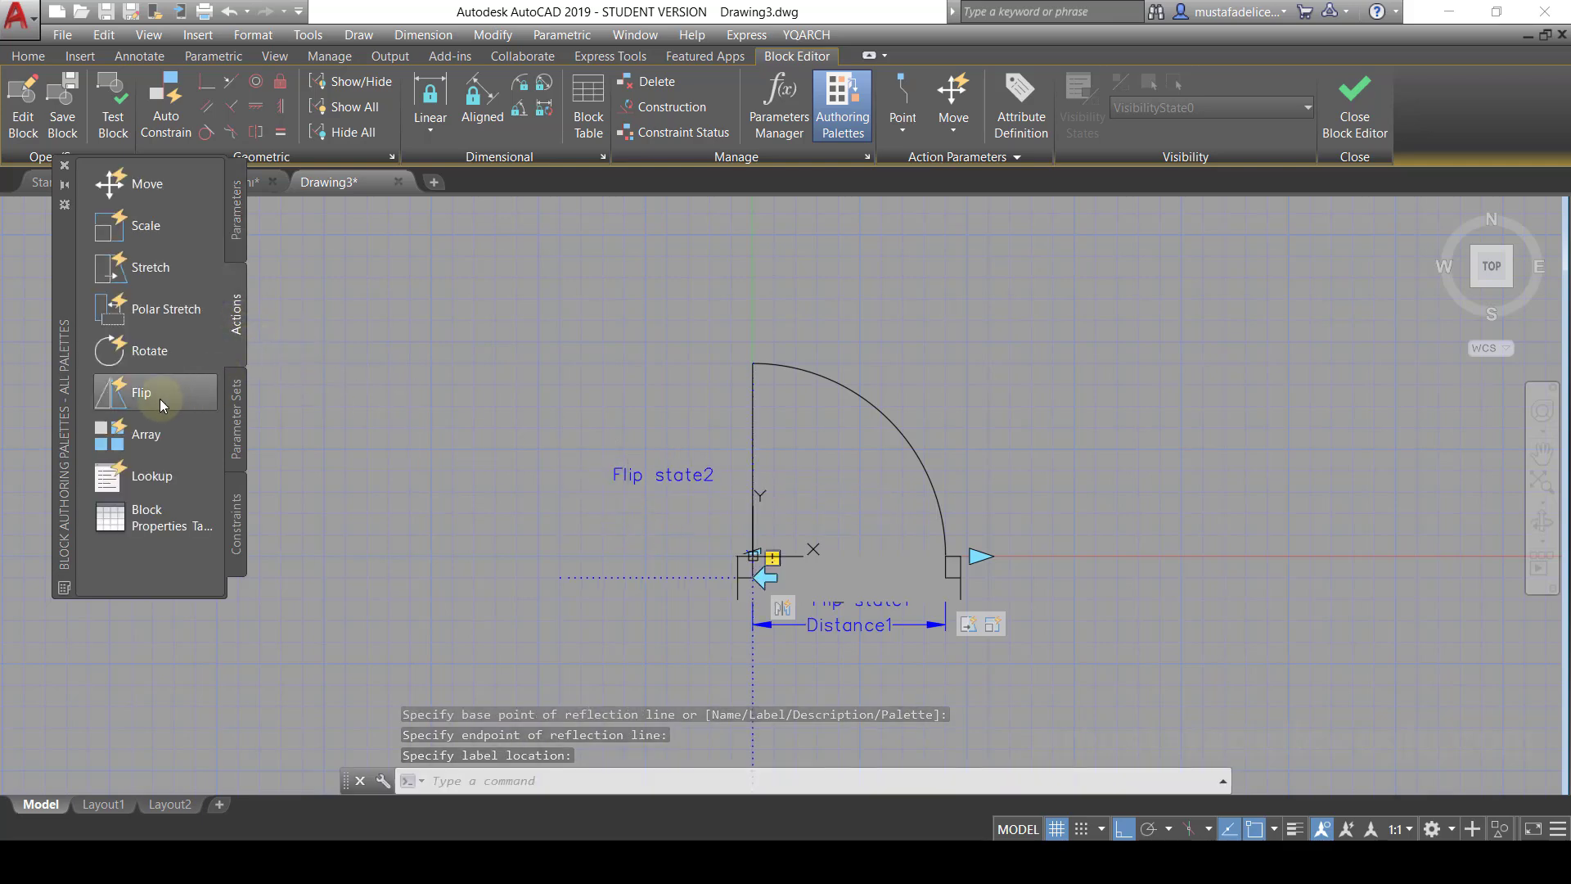
- Link a Flip action to Flip state2 covering all 15 door objects
{"action": "left_click", "coordinate": [160, 399]}
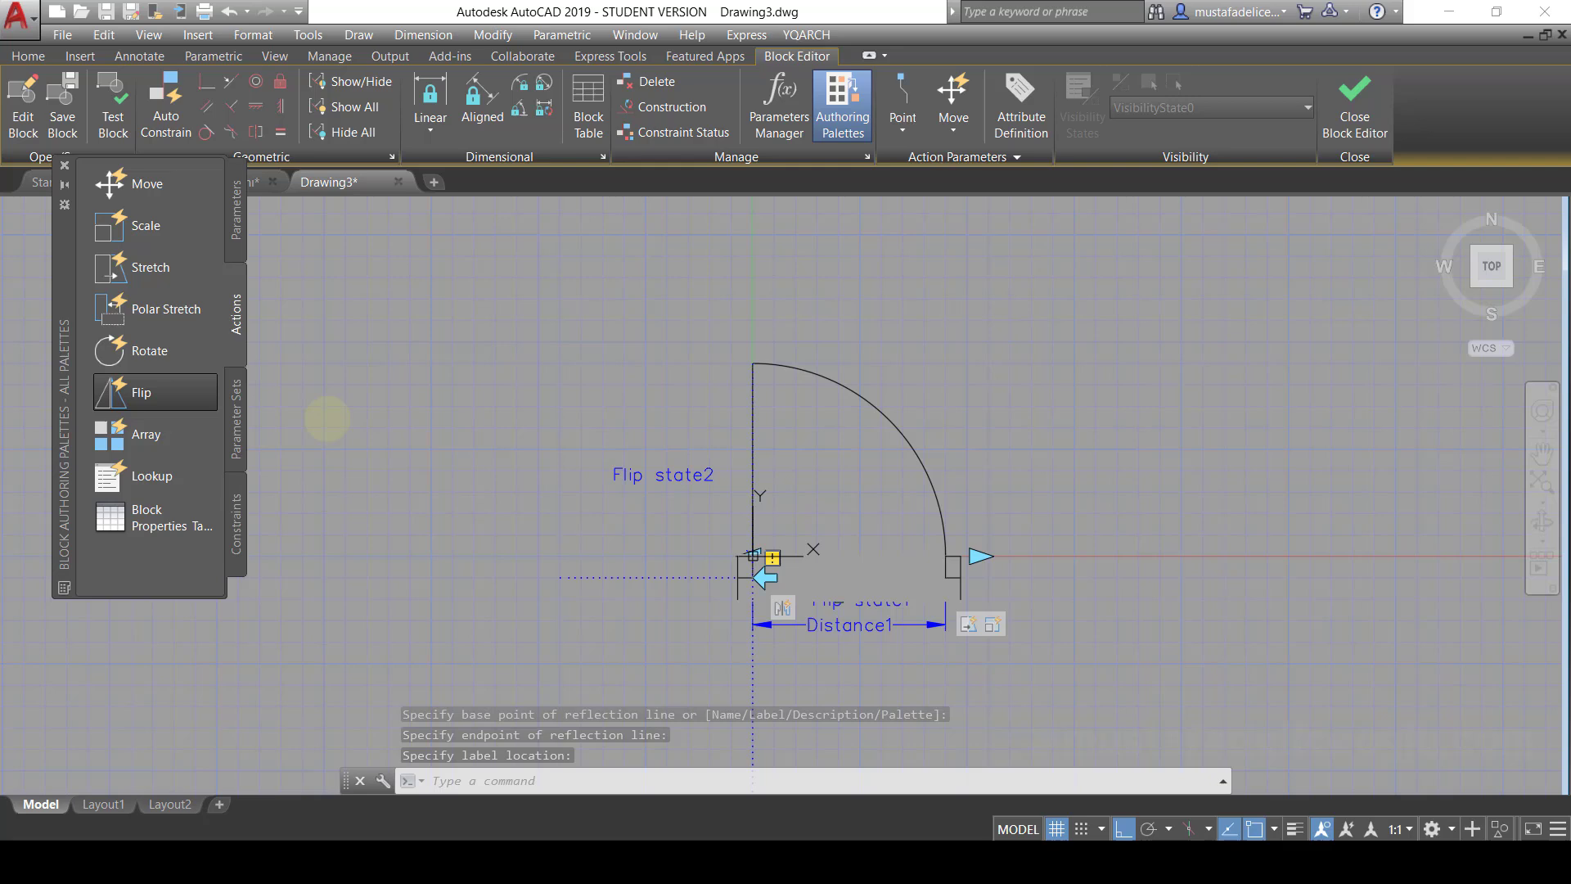
{"action": "left_click", "coordinate": [693, 477]}
{"action": "scroll", "coordinate": [900, 508], "scroll_direction": "down", "scroll_amount": 4}
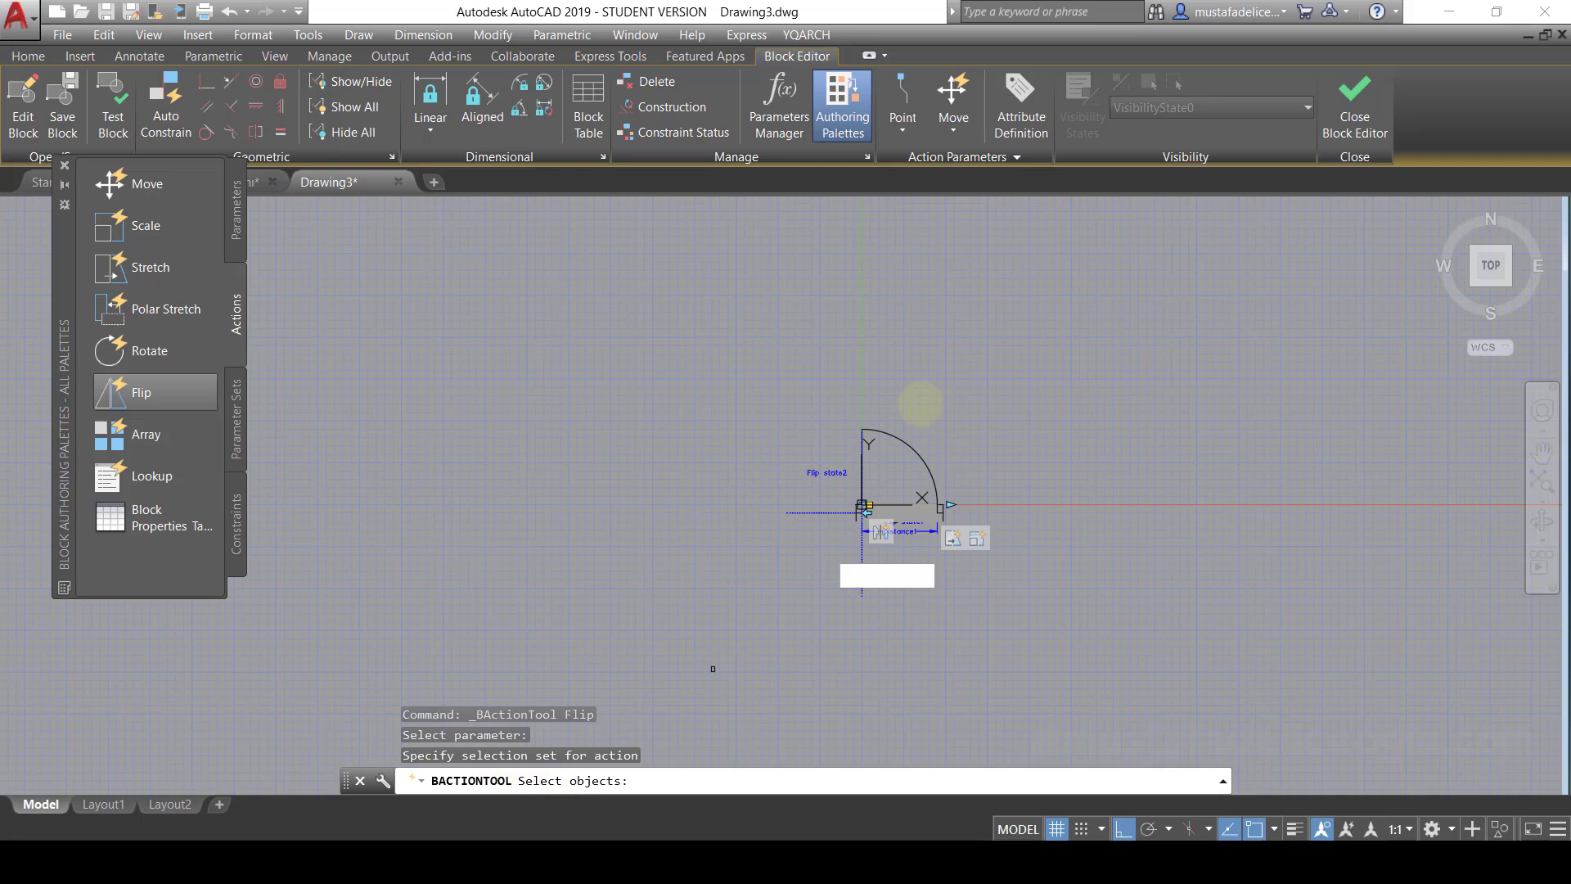
{"action": "left_click", "coordinate": [1070, 309]}
{"action": "left_click", "coordinate": [605, 642]}
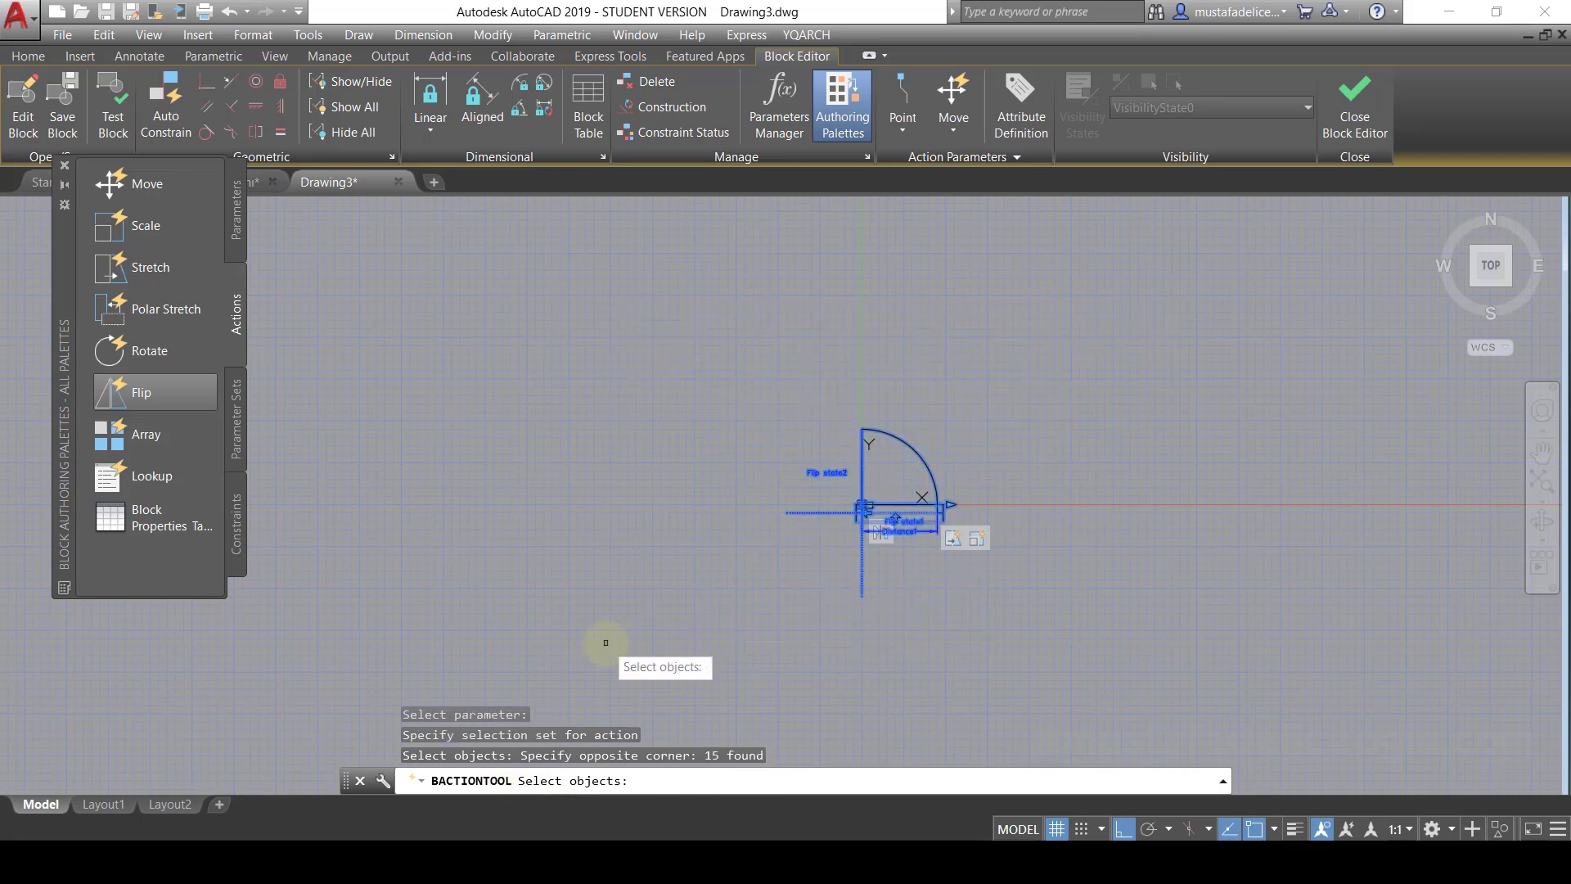
{"action": "key", "text": "Return"}
{"action": "scroll", "coordinate": [863, 487], "scroll_direction": "up", "scroll_amount": 2}
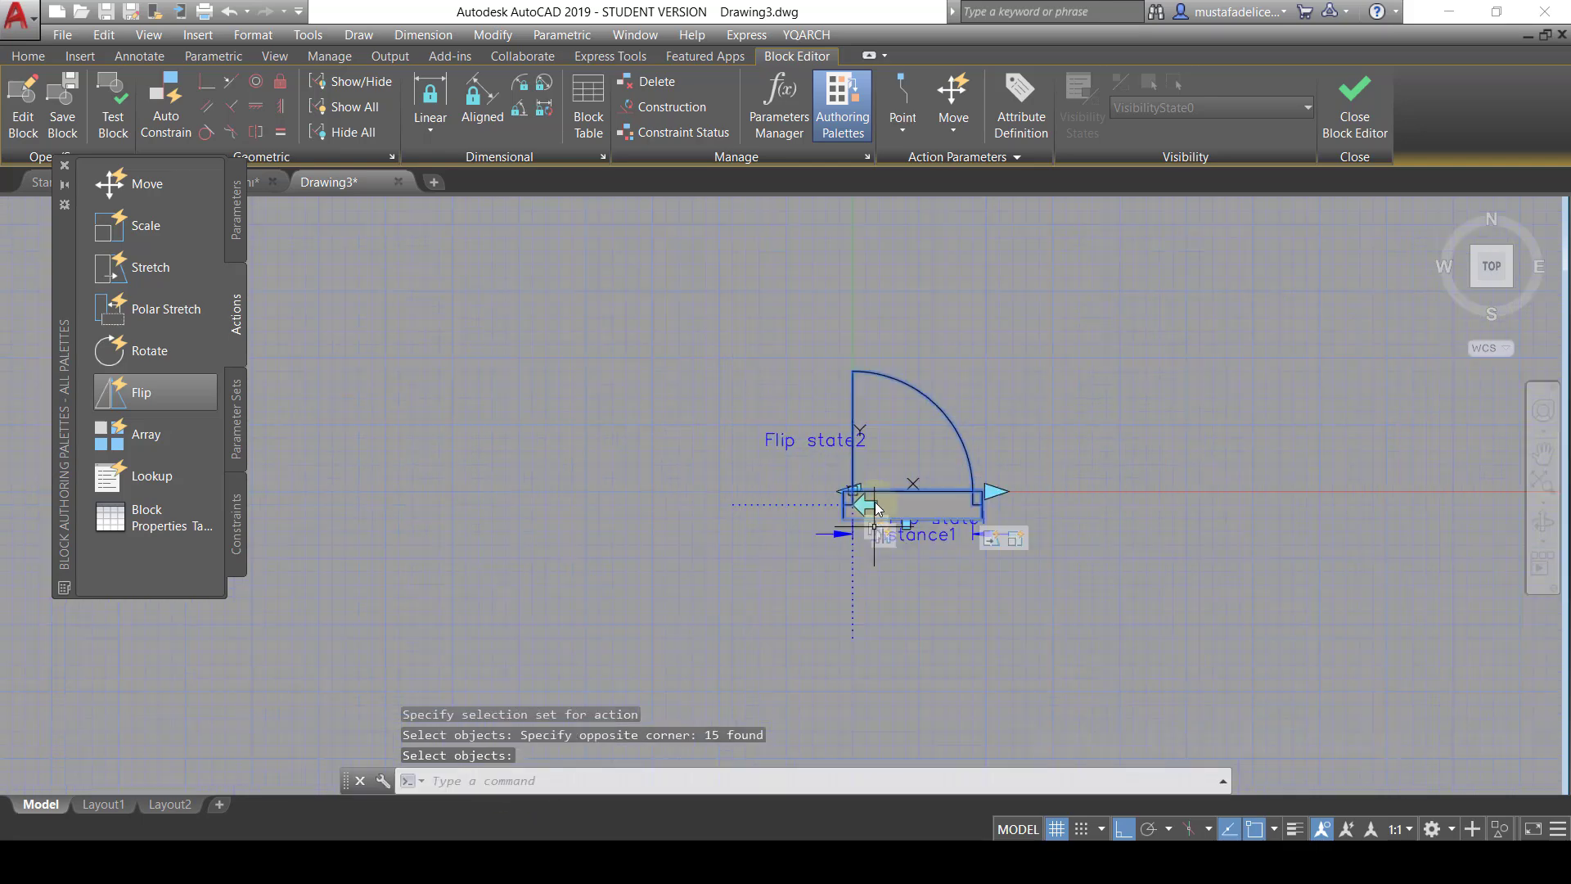
{"action": "scroll", "coordinate": [863, 484], "scroll_direction": "up", "scroll_amount": 4}
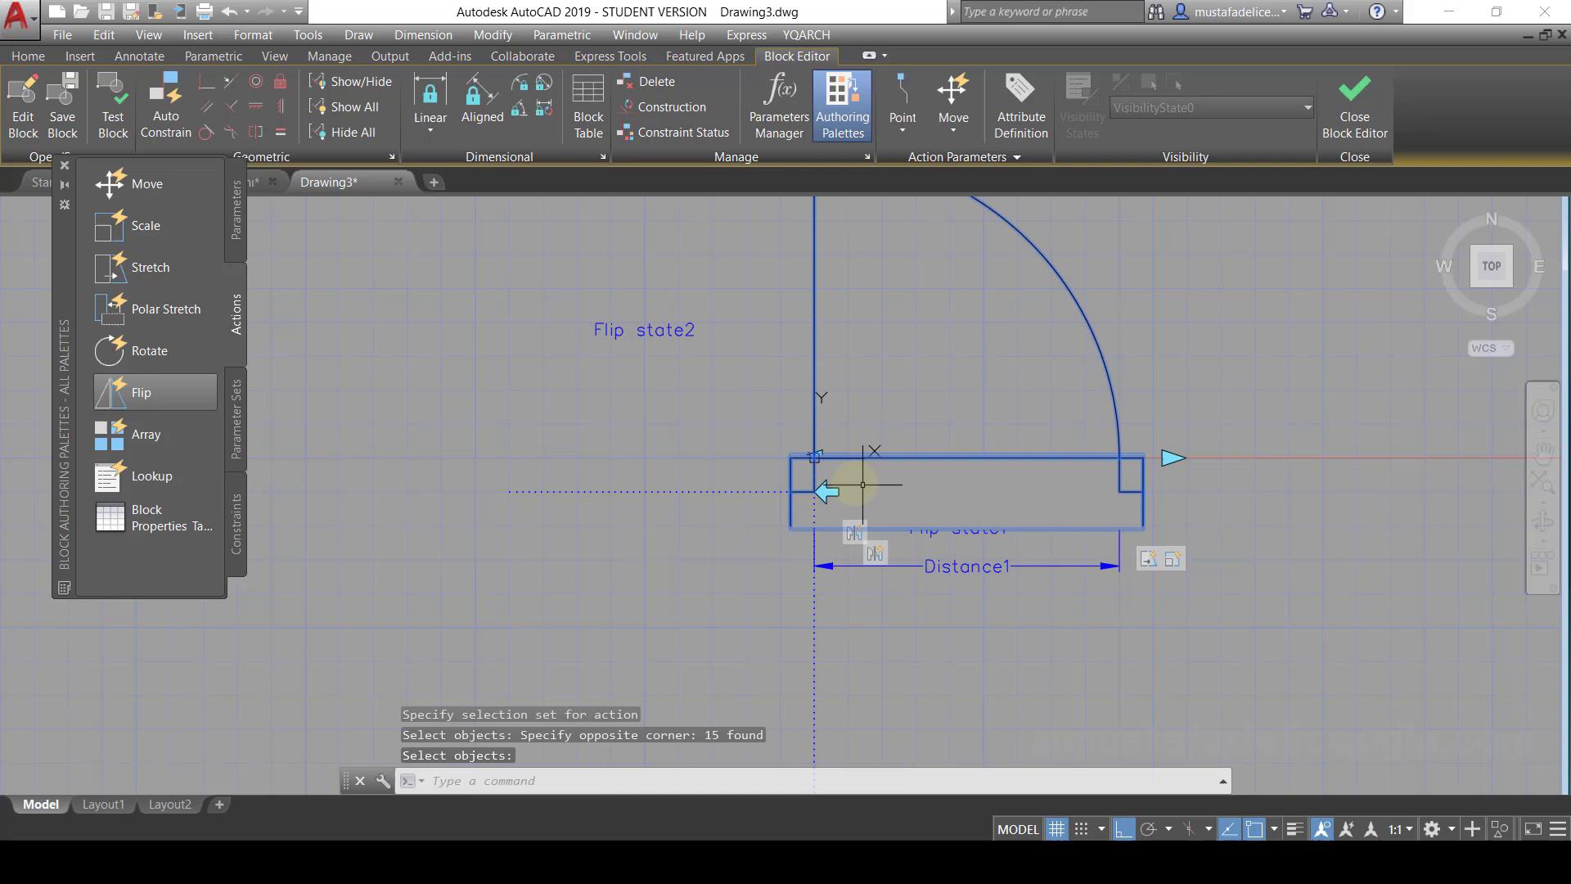
{"action": "key", "text": "Return"}
{"action": "left_click", "coordinate": [812, 457]}
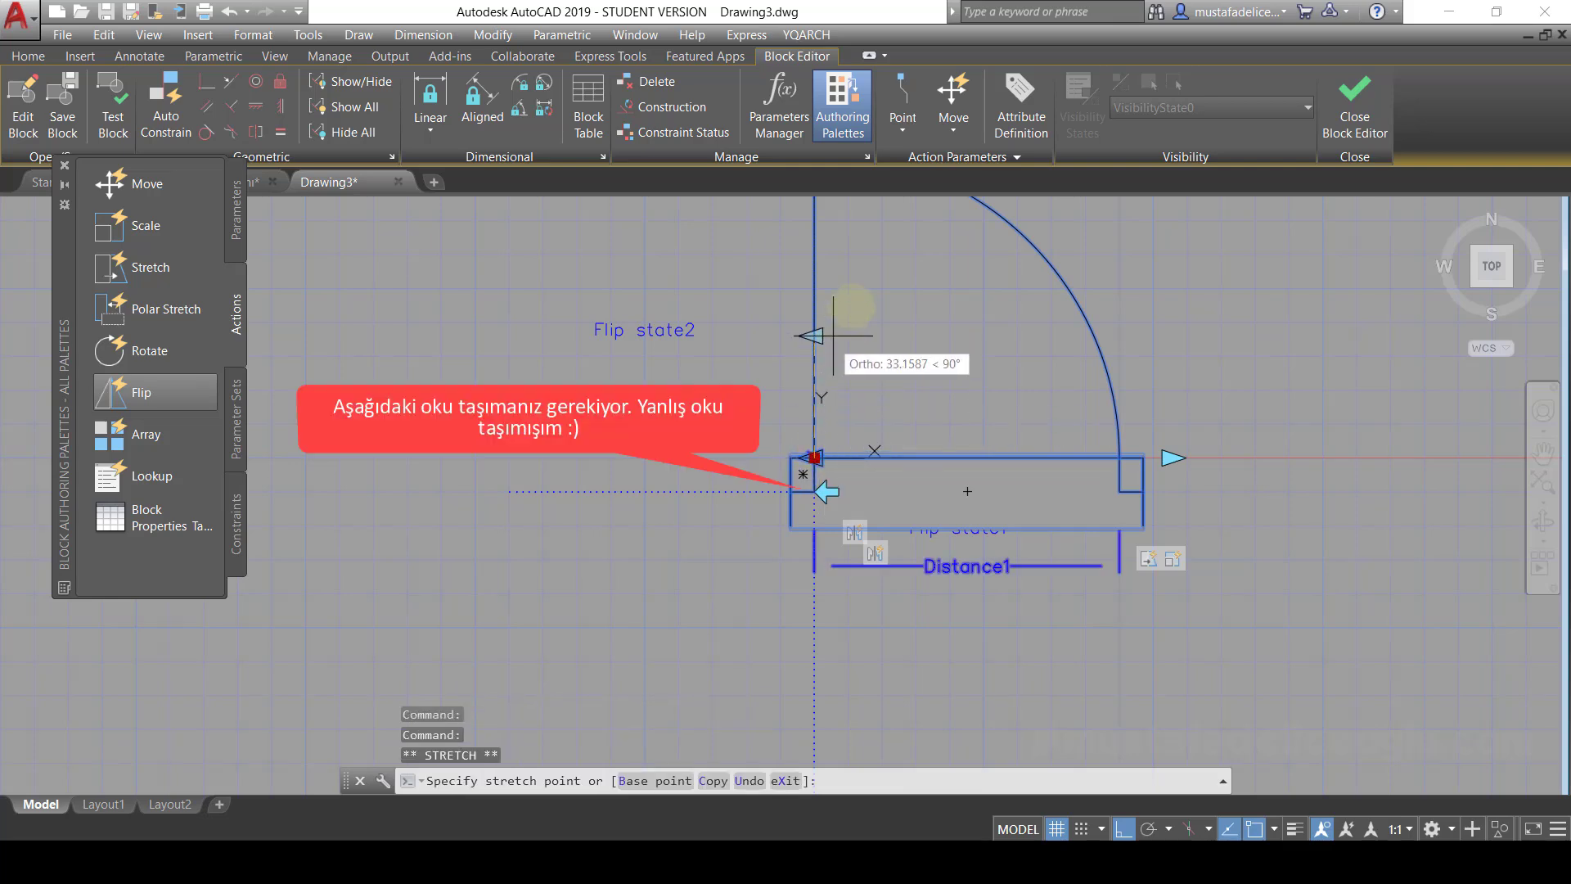
{"action": "scroll", "coordinate": [855, 310], "scroll_direction": "down", "scroll_amount": 4}
{"action": "key", "text": "Escape"}
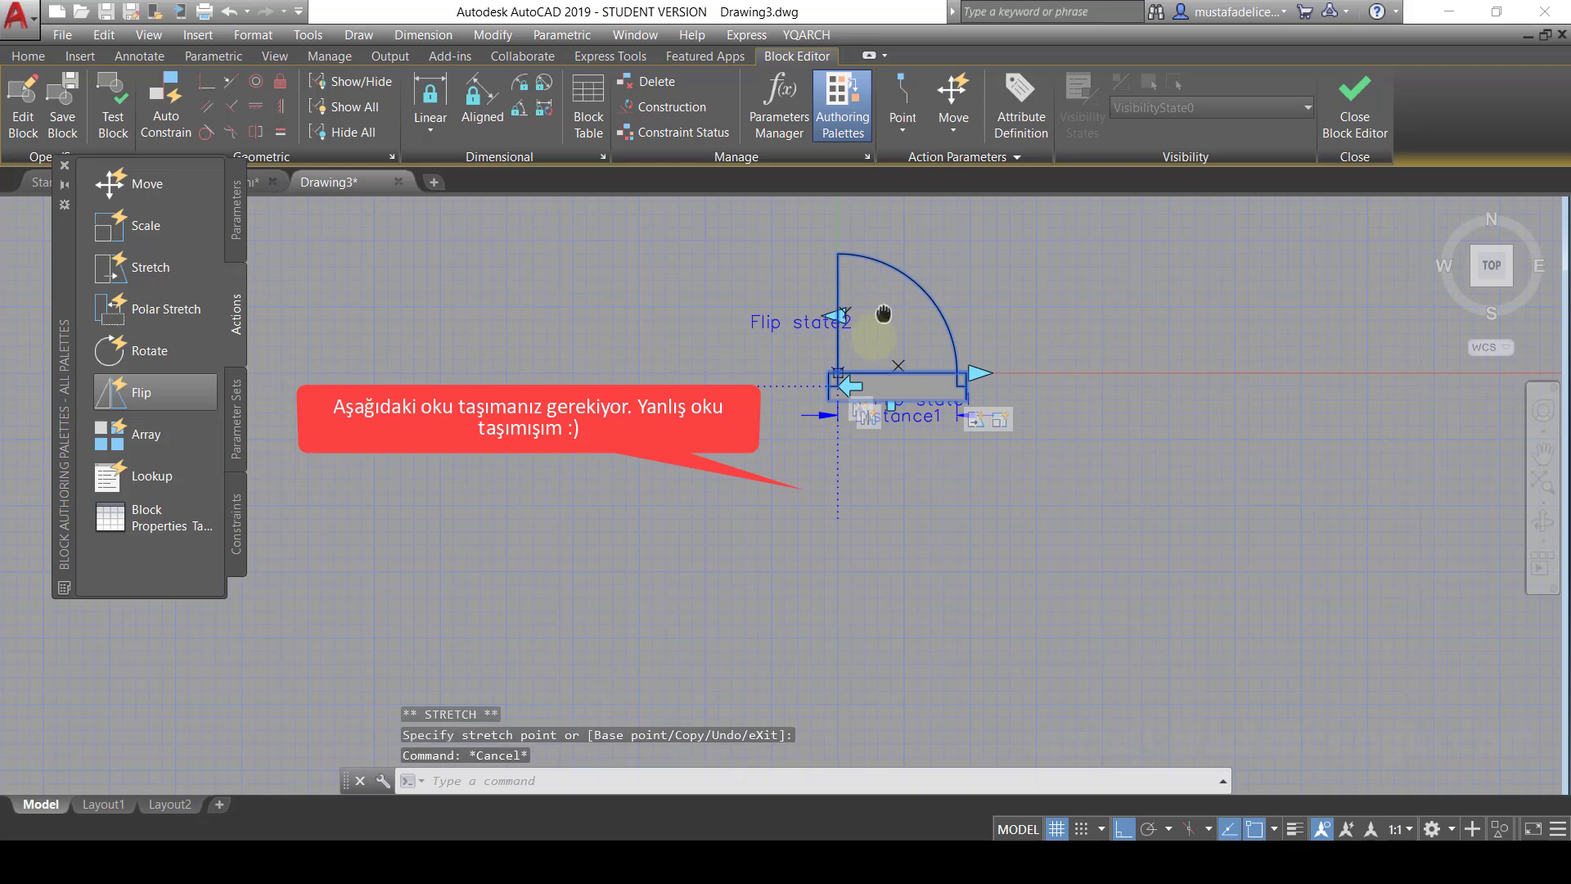
- Save the kapi block changes, then flip the wall door left, back right, and downward
{"action": "left_click", "coordinate": [1368, 110]}
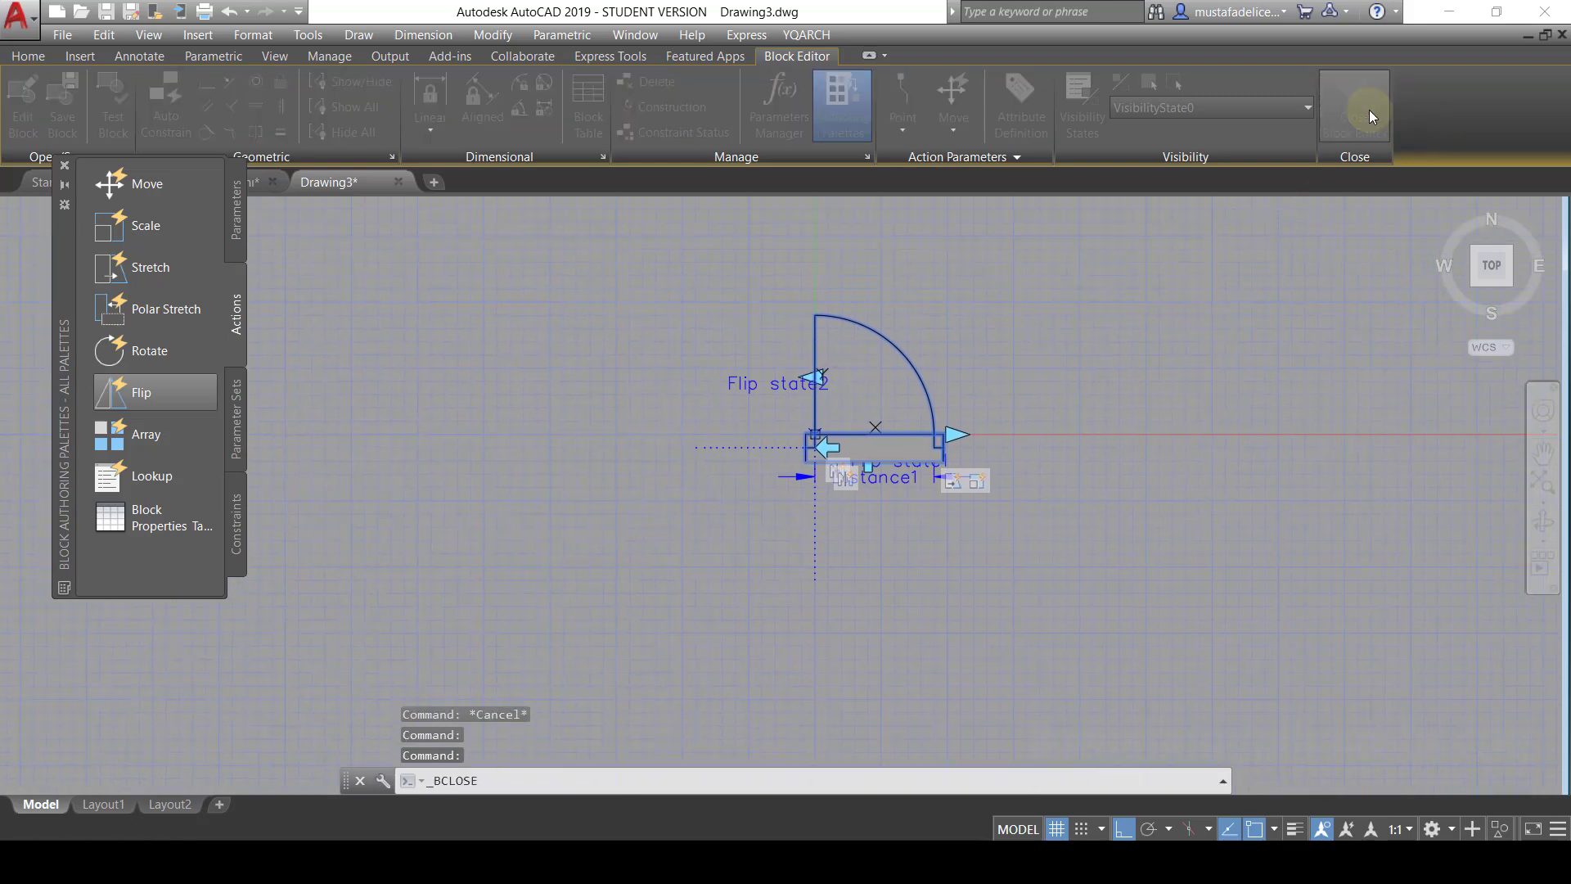
{"action": "left_click", "coordinate": [759, 410]}
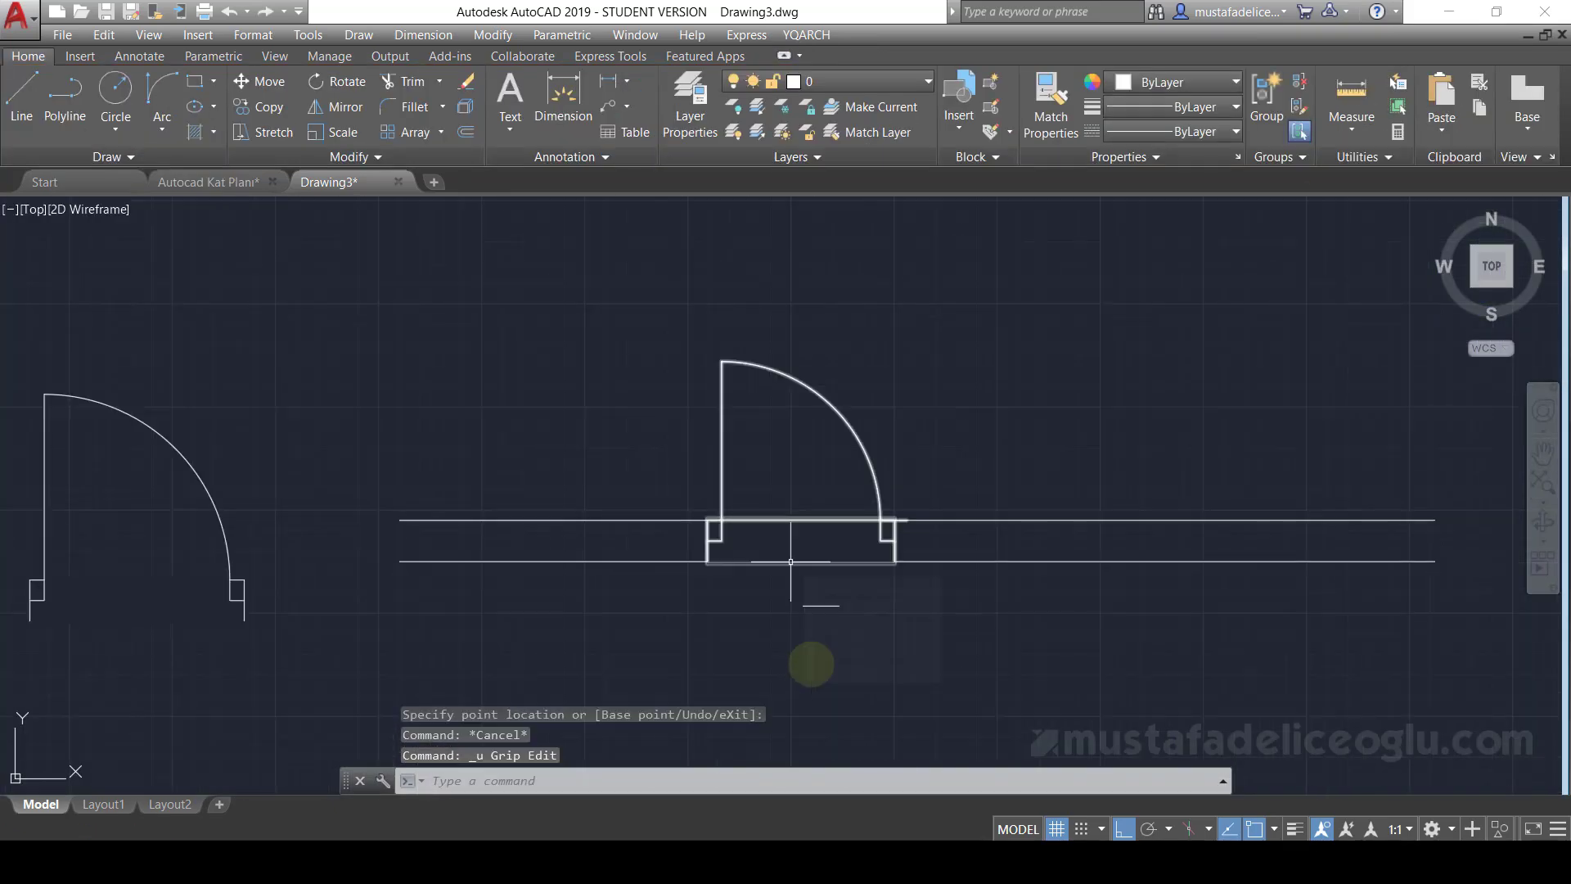
{"action": "left_click", "coordinate": [791, 533]}
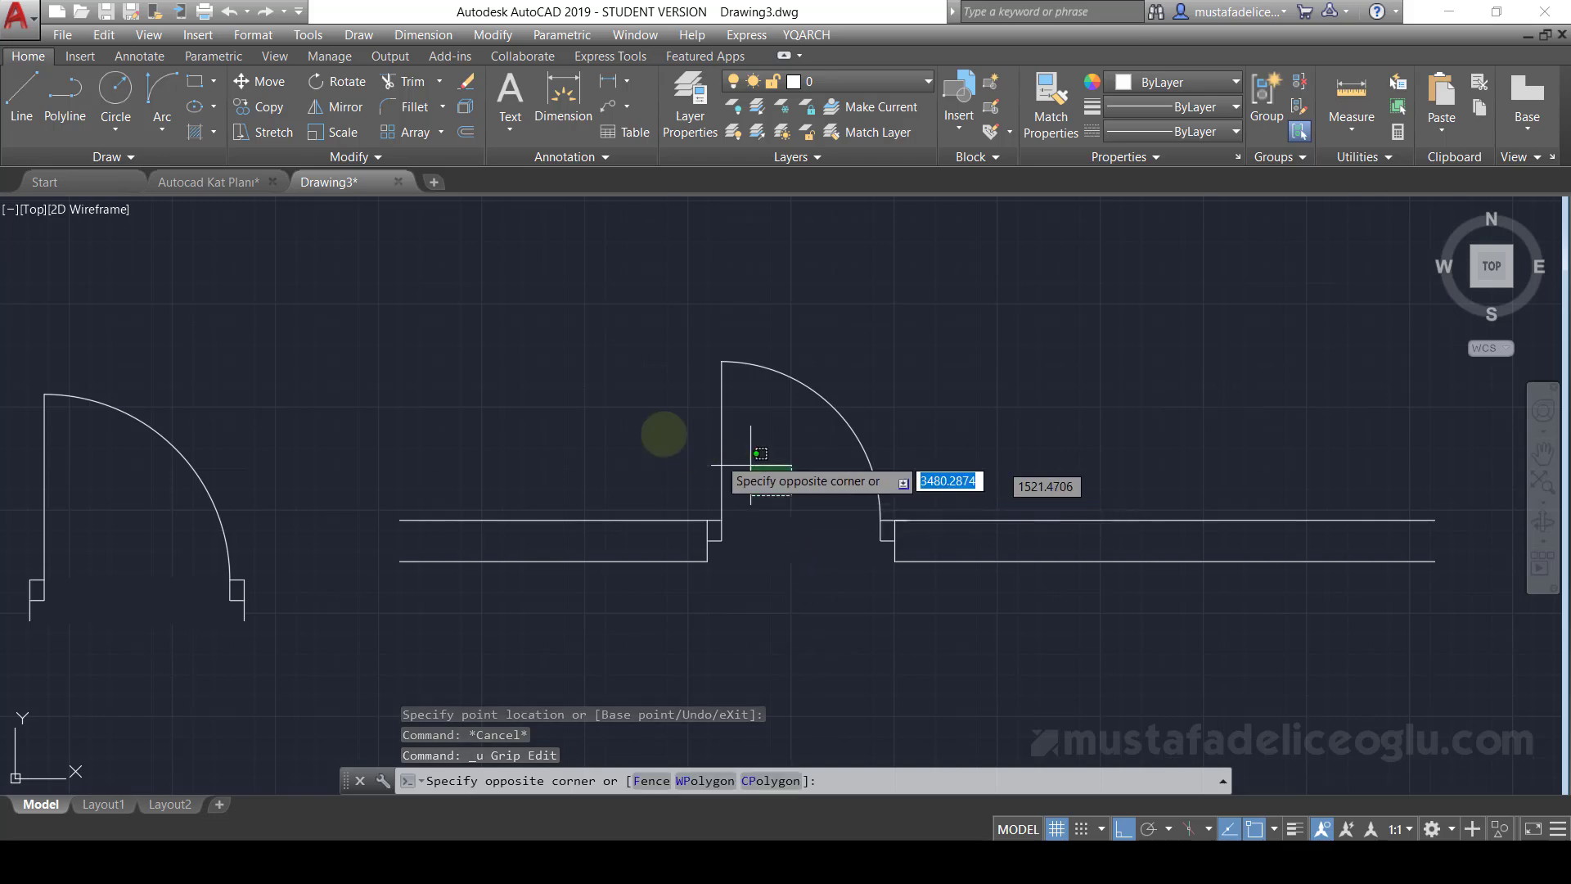
{"action": "left_click", "coordinate": [667, 438]}
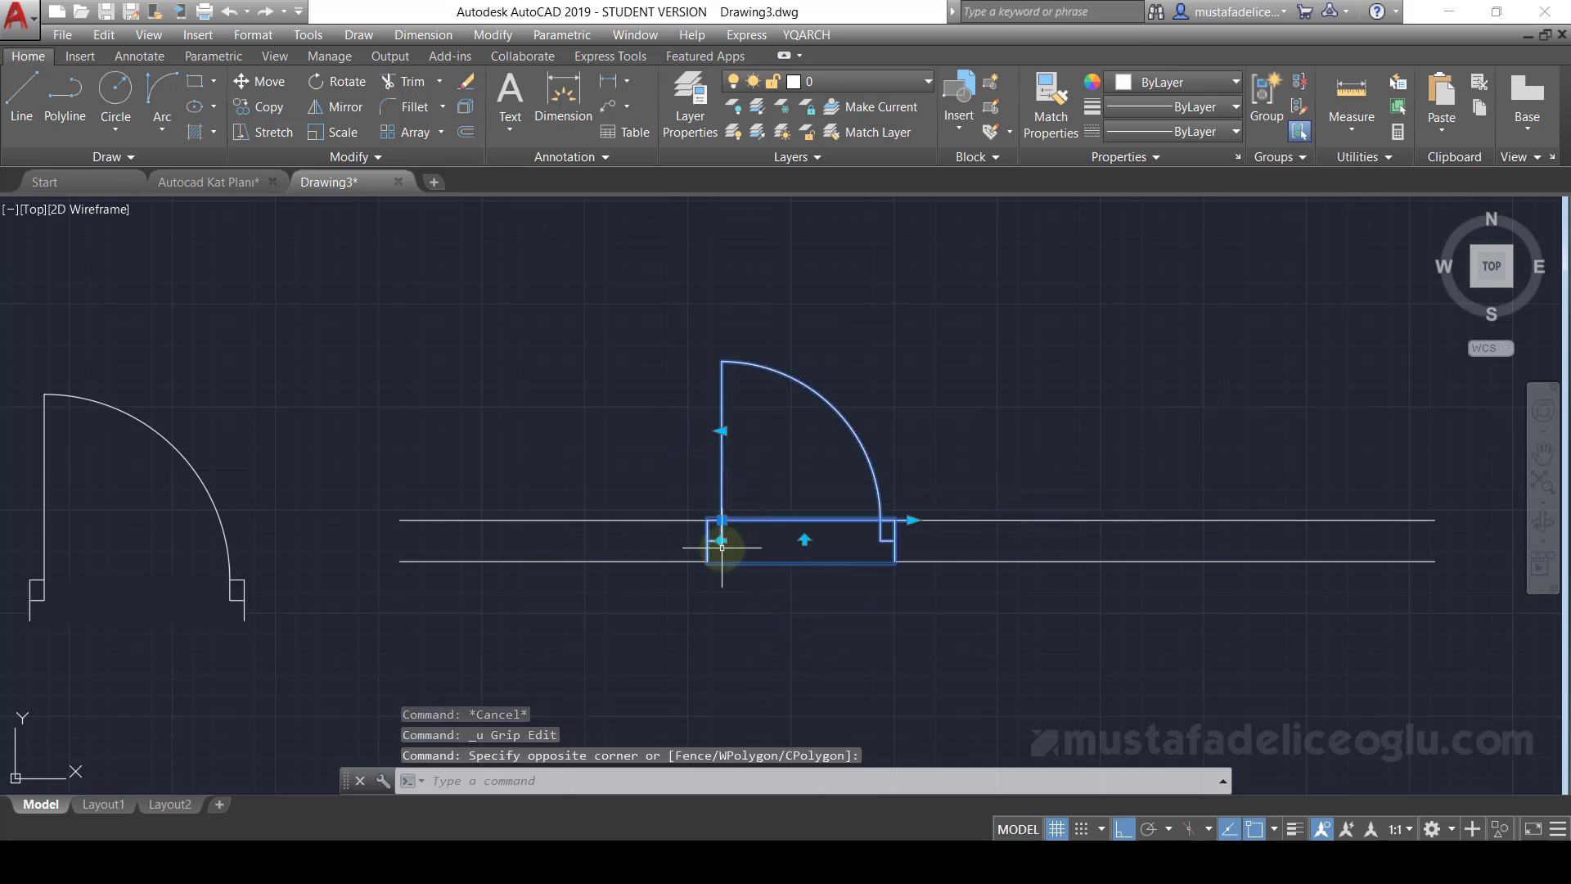
{"action": "left_click", "coordinate": [721, 540]}
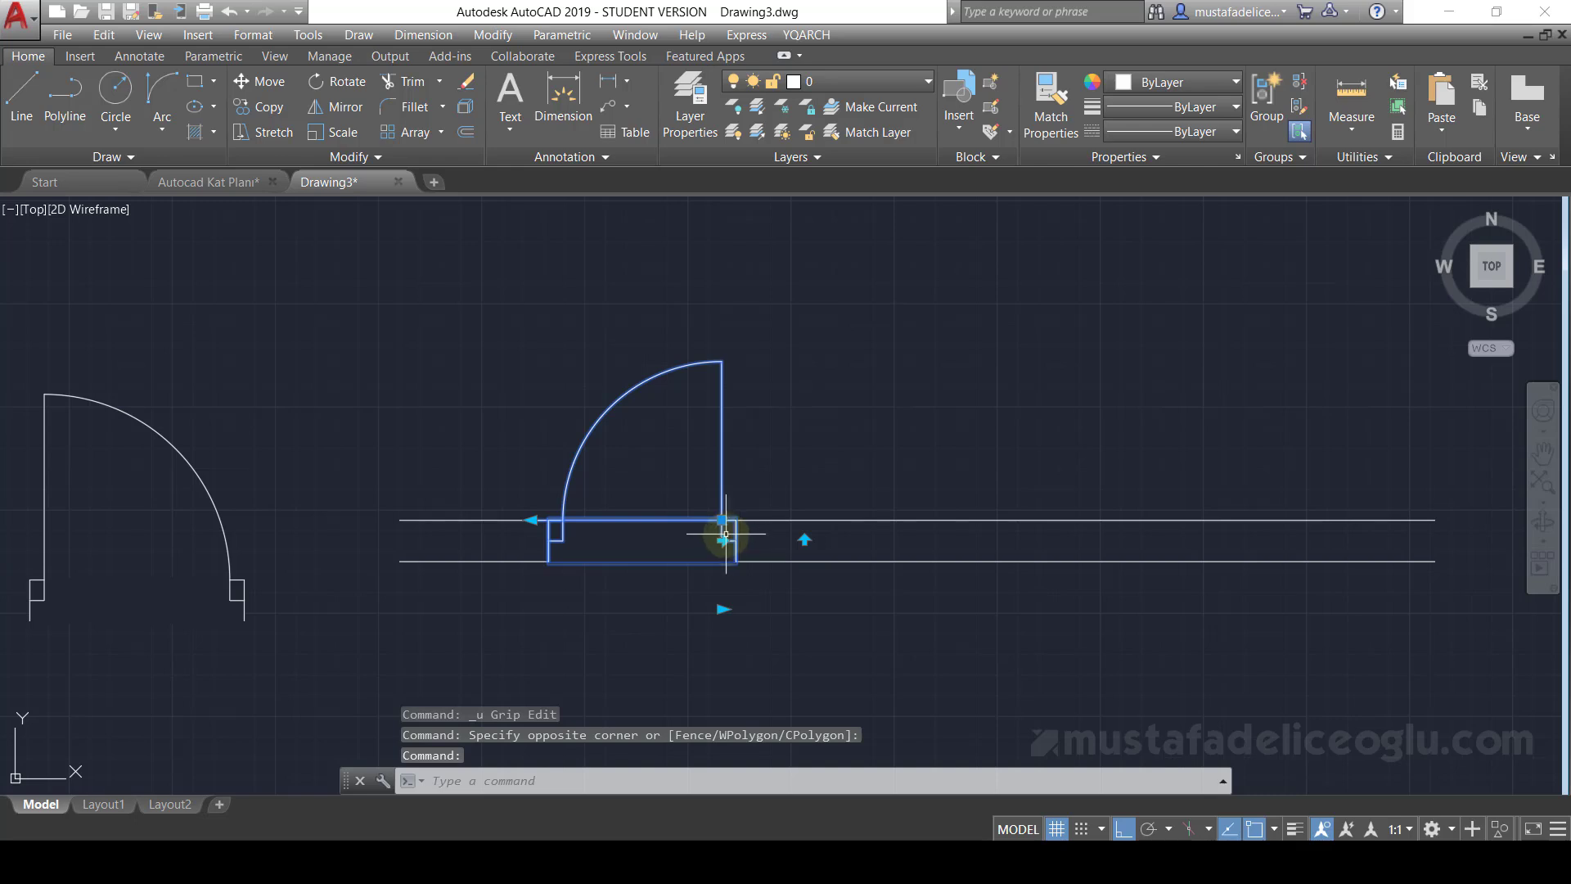
{"action": "left_click", "coordinate": [721, 540]}
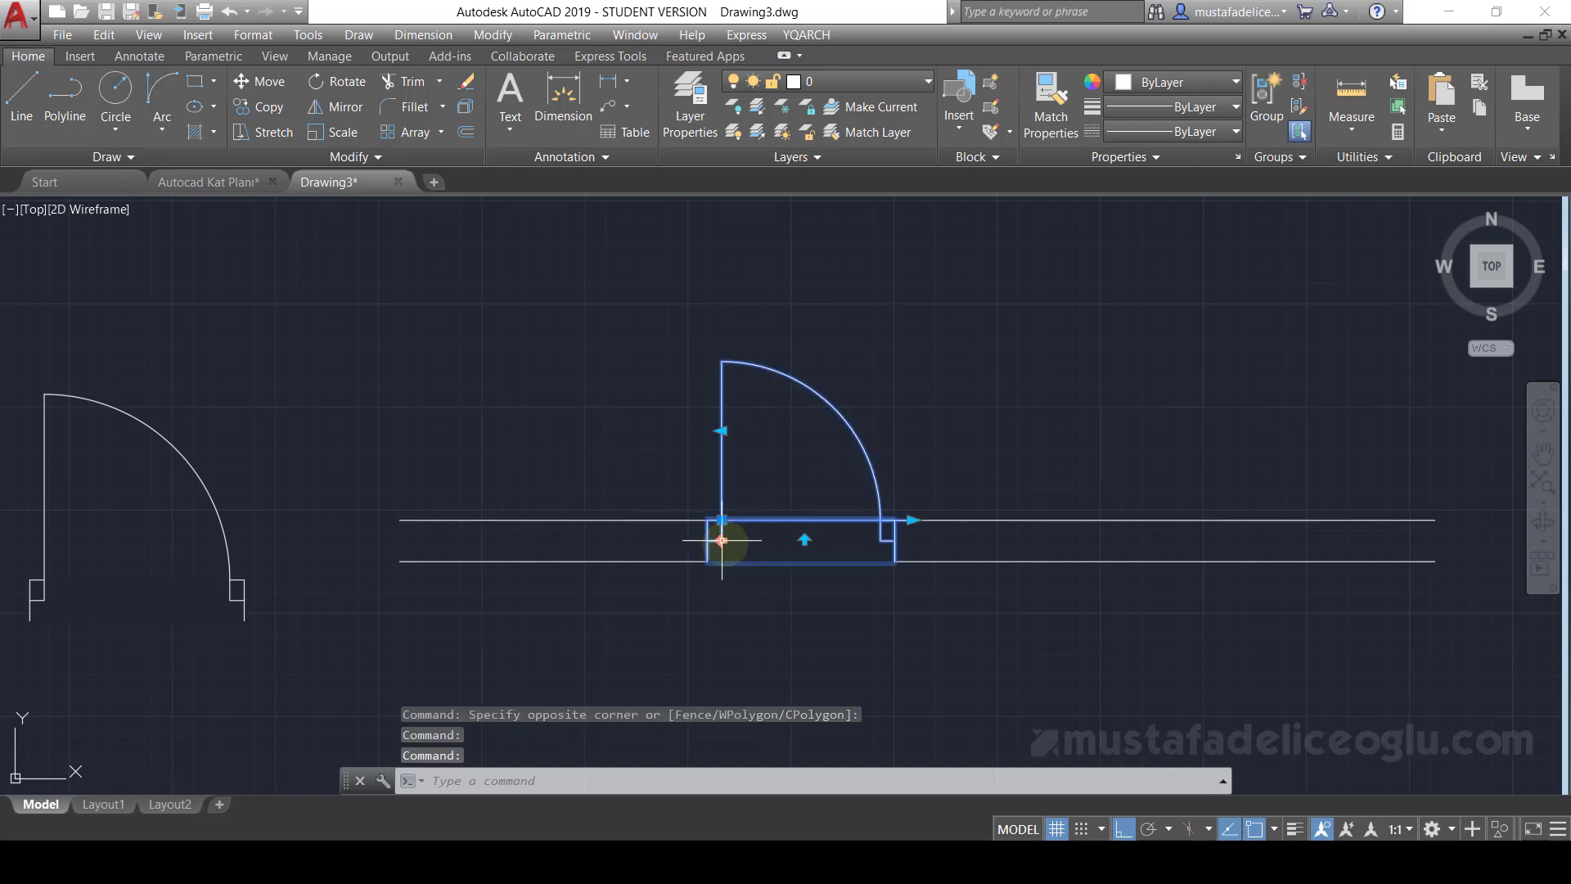
{"action": "left_click", "coordinate": [804, 540]}
{"action": "scroll", "coordinate": [764, 428], "scroll_direction": "down", "scroll_amount": 2}
{"action": "key", "text": "Escape"}
{"action": "key", "text": "Escape"}
- Reselect the wall door and cycle its flips until the swing opens below the wall
{"action": "scroll", "coordinate": [851, 543], "scroll_direction": "up", "scroll_amount": 2}
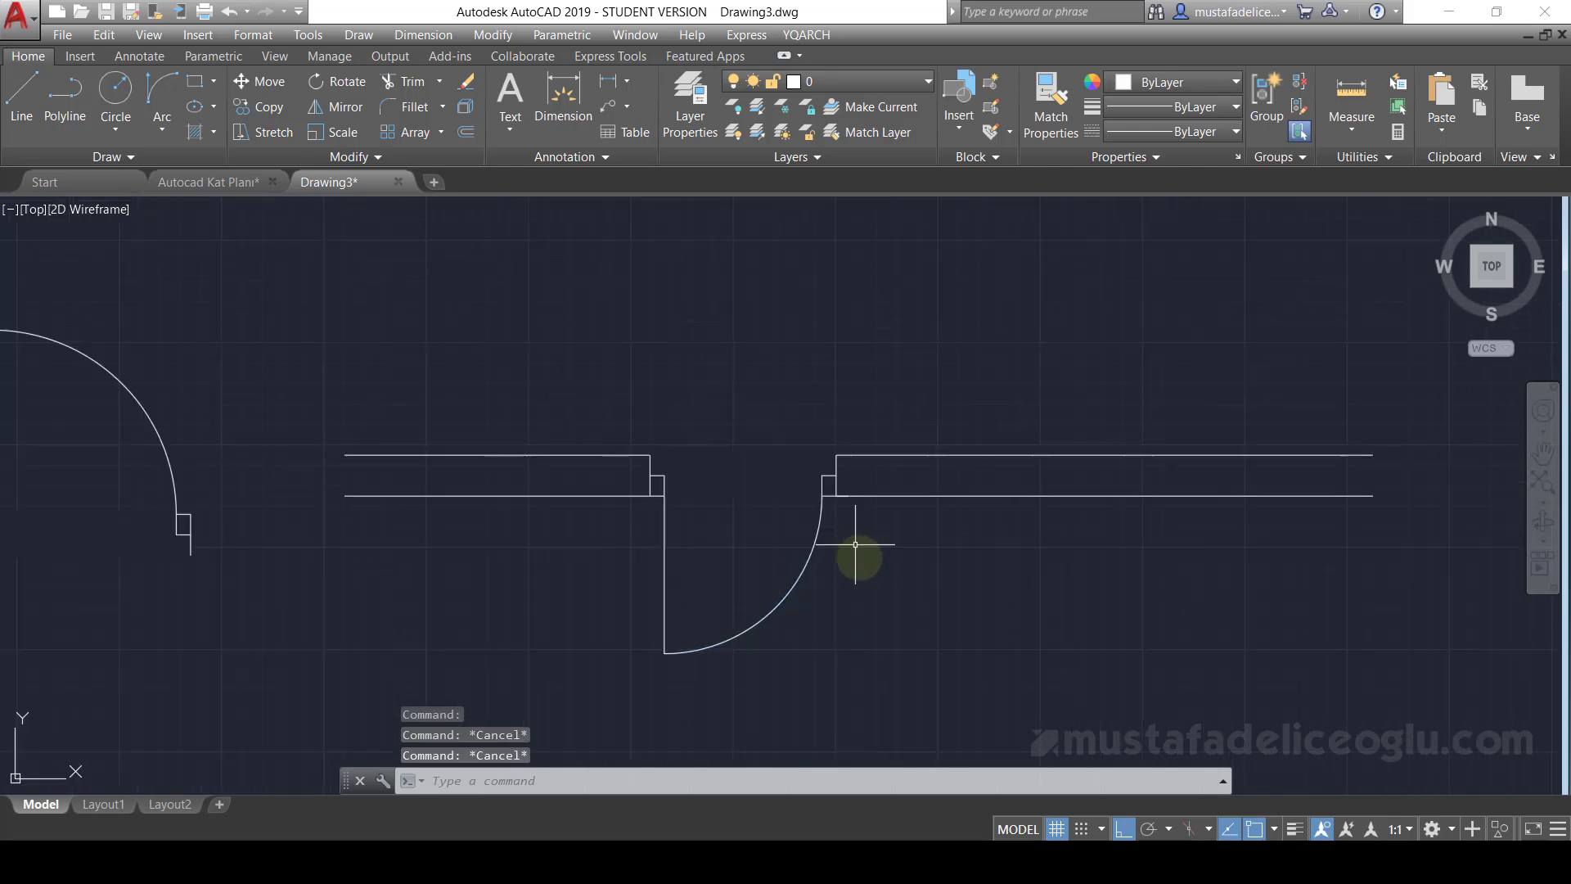
{"action": "mouse_move", "coordinate": [859, 563]}
{"action": "left_mouse_down"}
{"action": "mouse_move", "coordinate": [735, 570]}
{"action": "mouse_move", "coordinate": [840, 497]}
{"action": "left_mouse_up"}
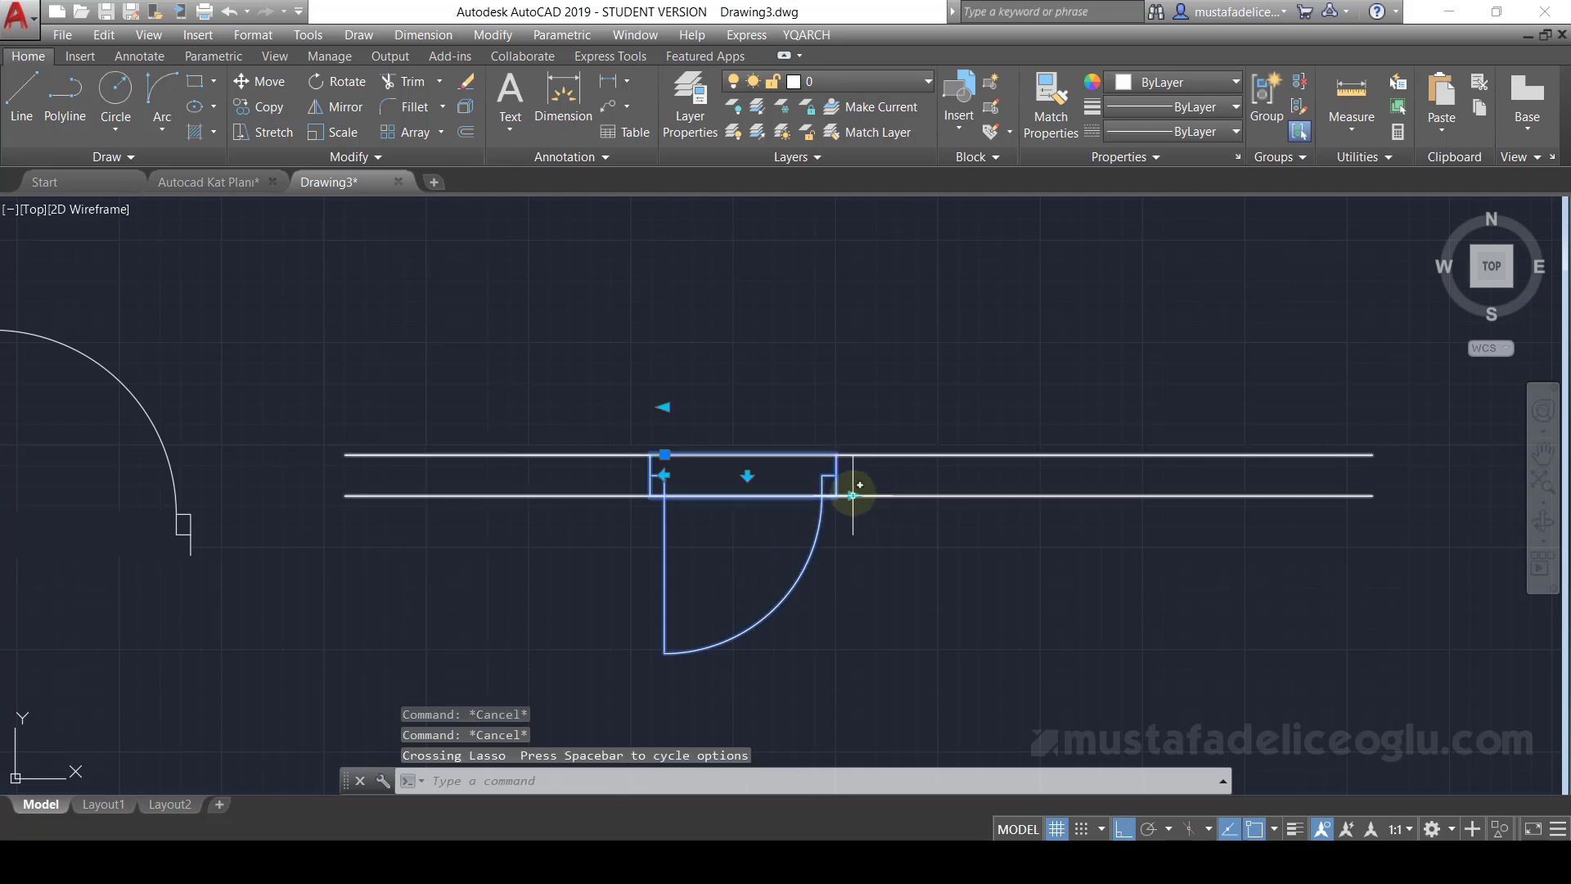
{"action": "left_click", "coordinate": [852, 496]}
{"action": "scroll", "coordinate": [845, 378], "scroll_direction": "down", "scroll_amount": 4}
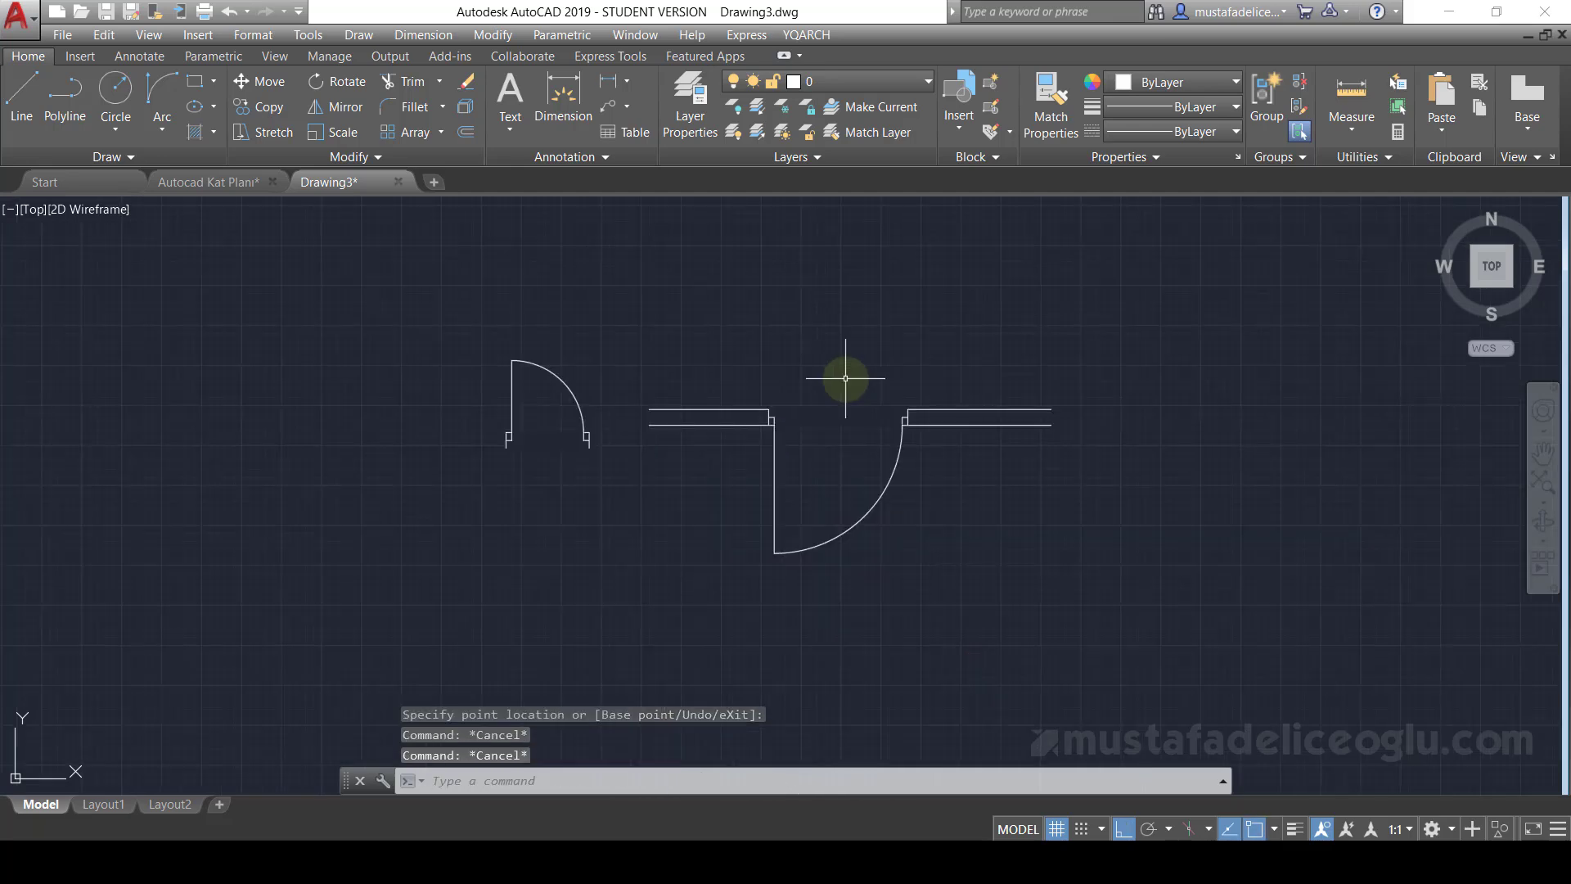
{"action": "left_click", "coordinate": [926, 496]}
{"action": "left_click", "coordinate": [799, 503]}
{"action": "scroll", "coordinate": [778, 413], "scroll_direction": "up", "scroll_amount": 4}
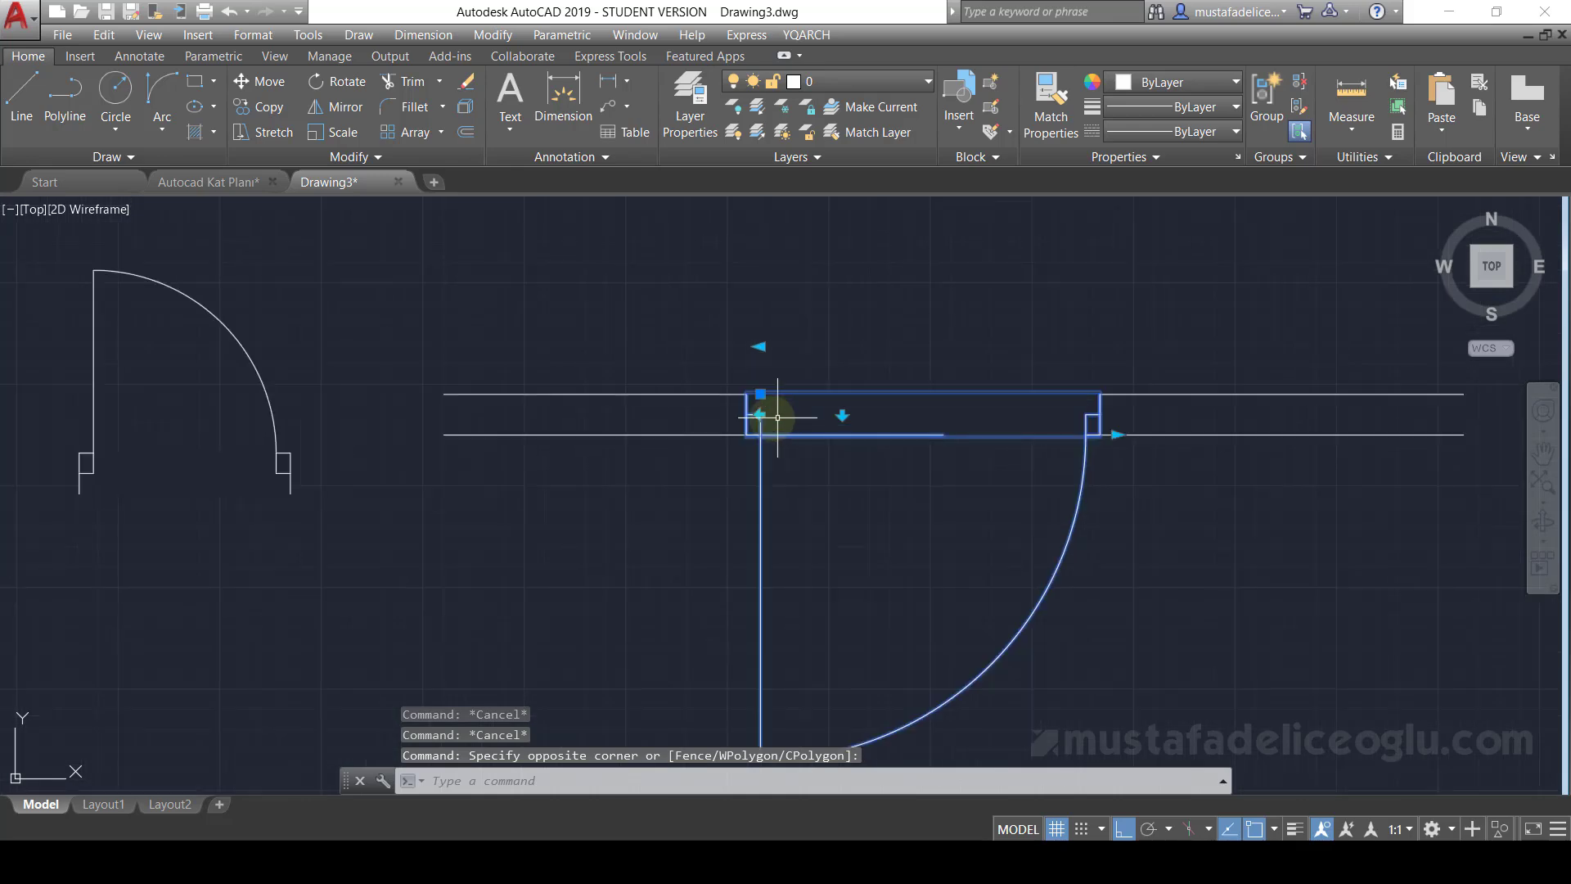
{"action": "left_click", "coordinate": [761, 414]}
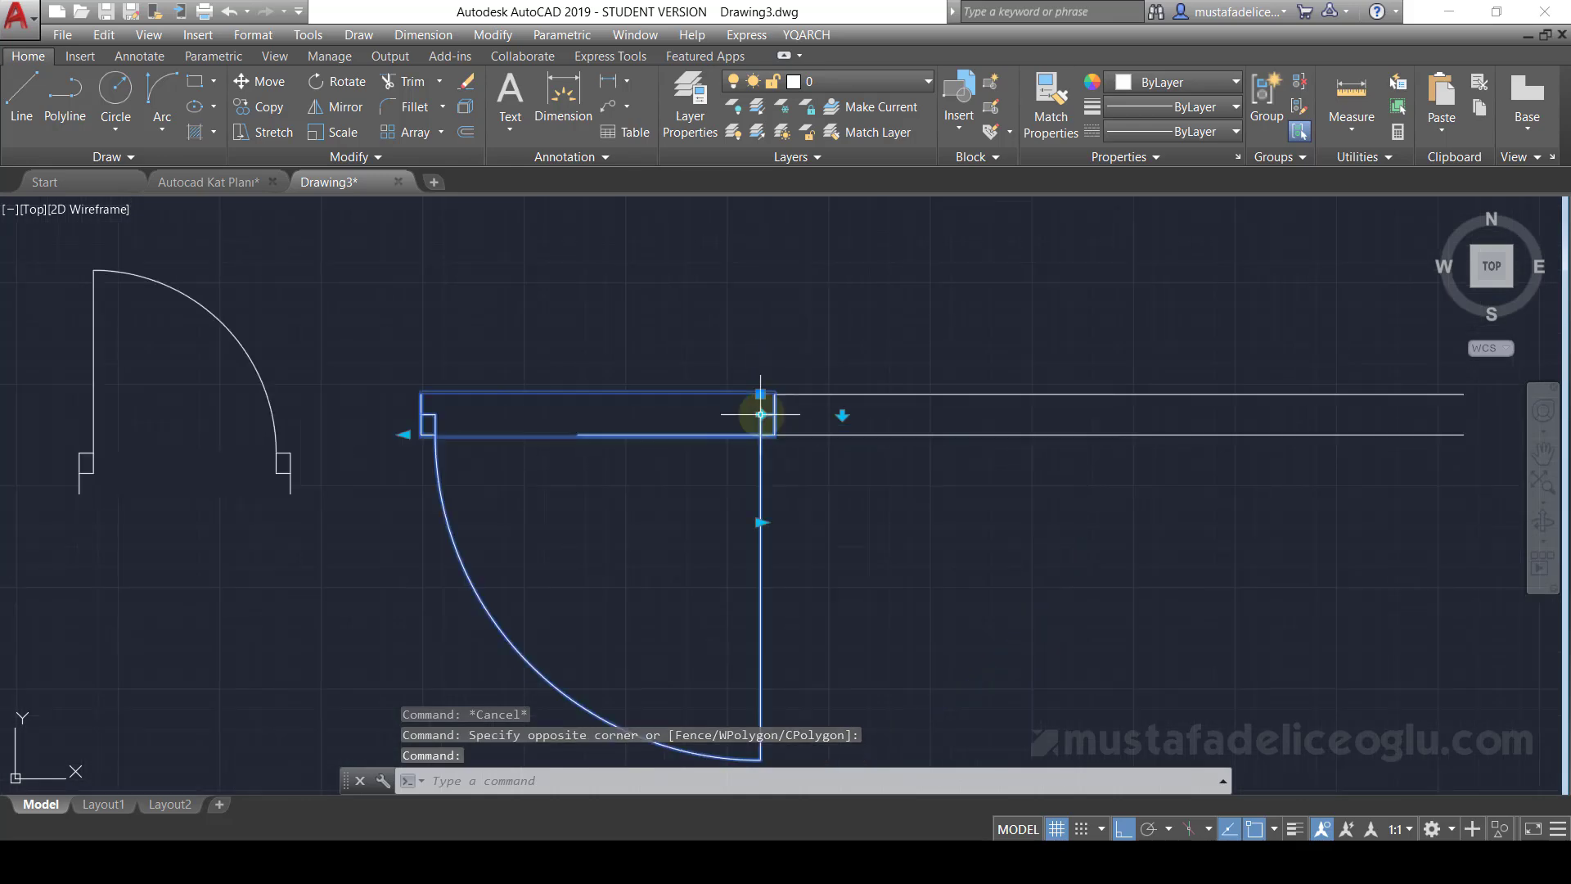
{"action": "left_click", "coordinate": [842, 414]}
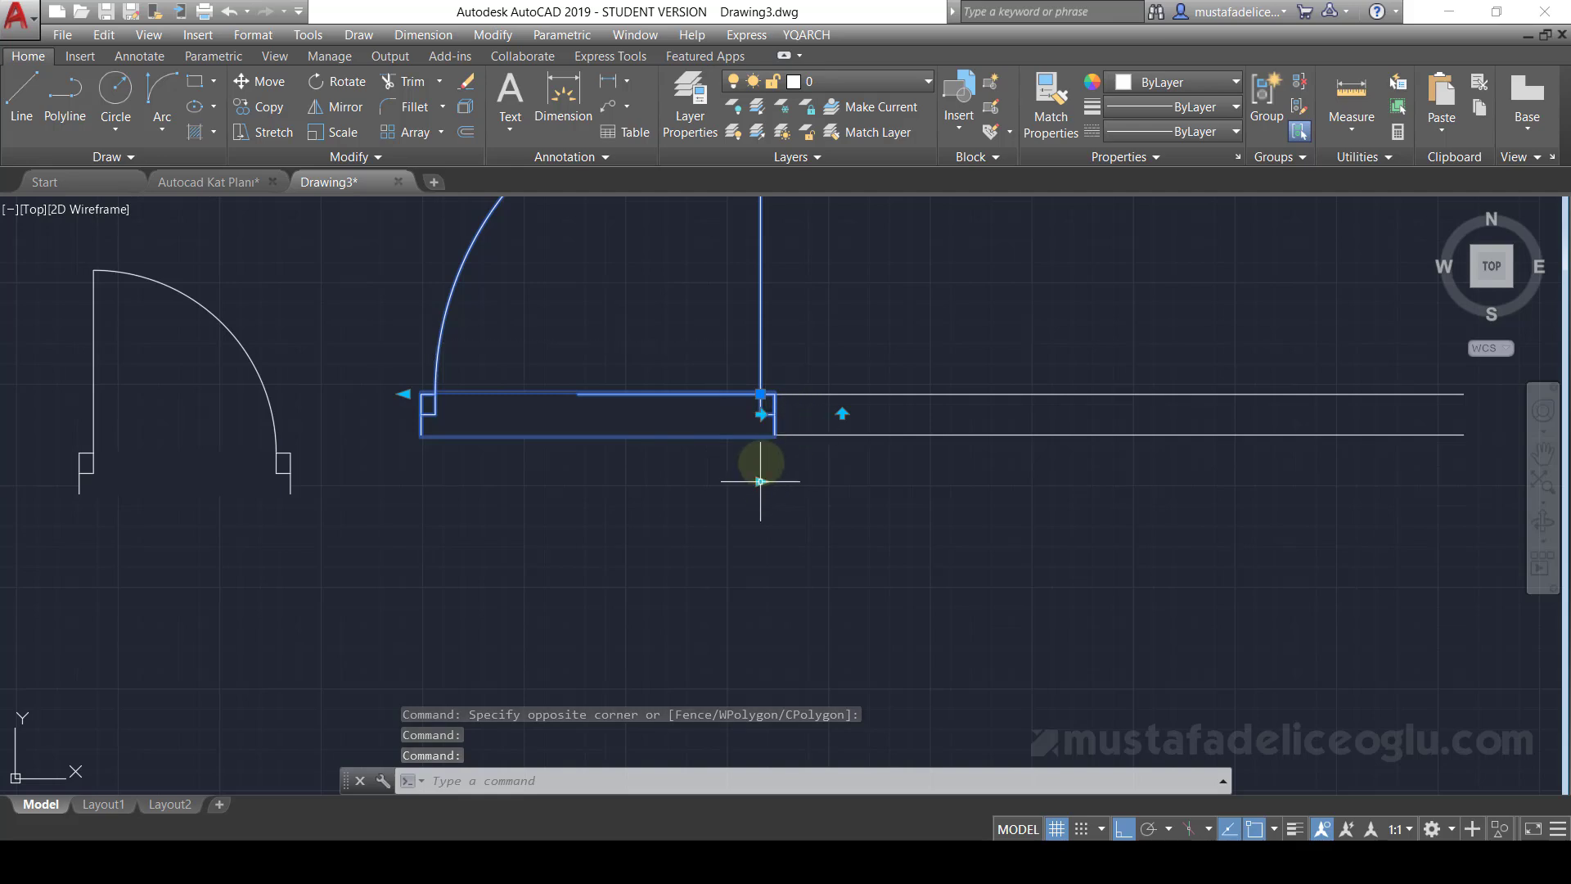
{"action": "left_click", "coordinate": [761, 414]}
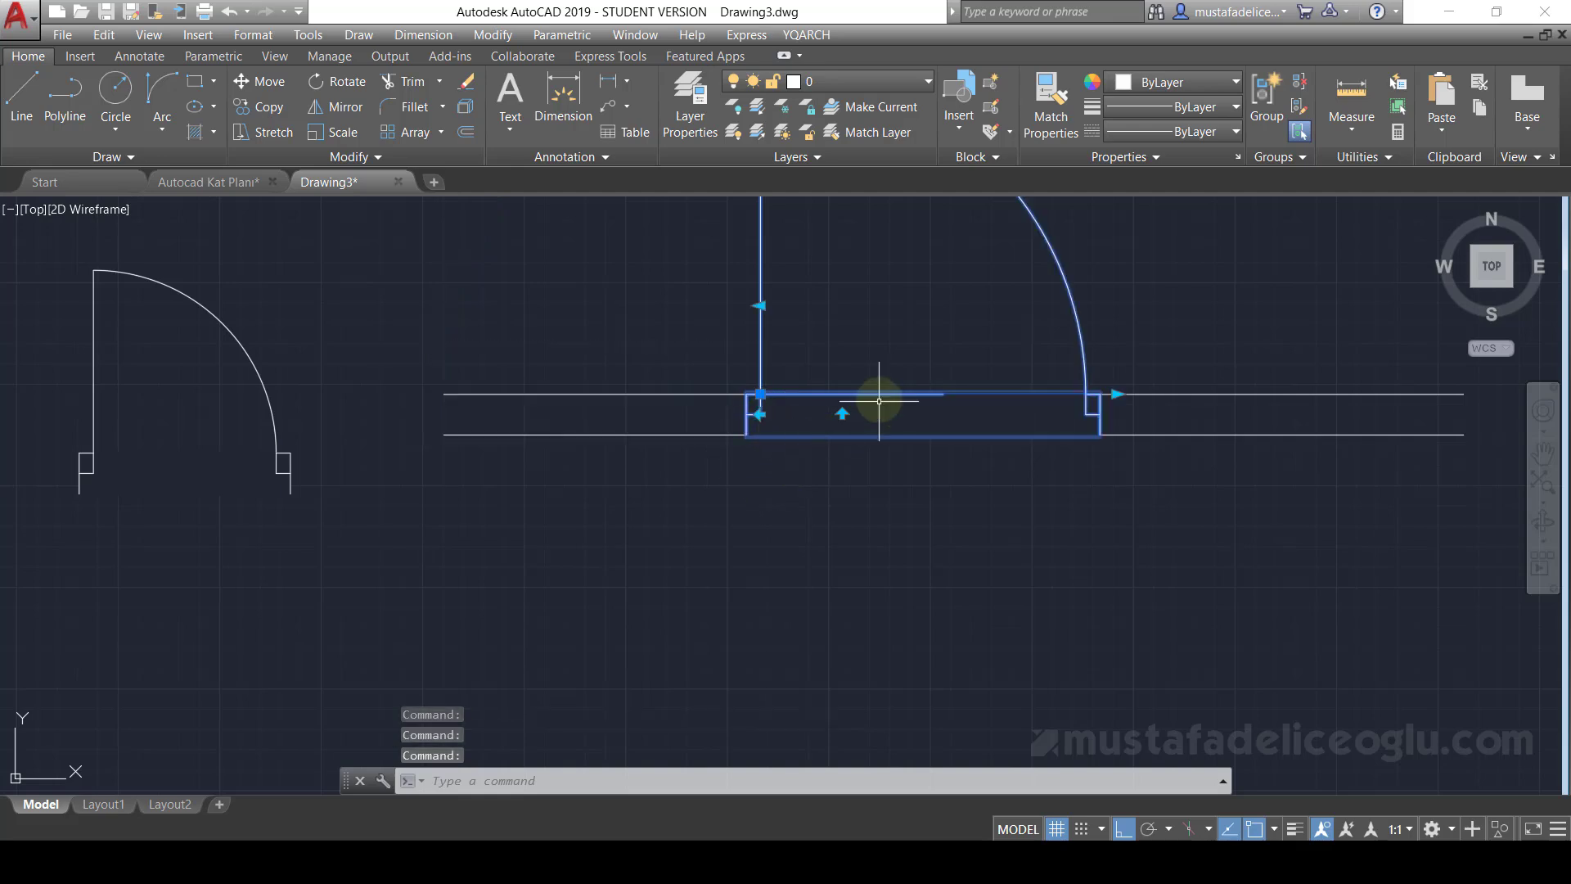
{"action": "left_click", "coordinate": [845, 409]}
{"action": "key", "text": "Escape"}
{"action": "key", "text": "Escape"}
- Pan the view left to leave empty room to the right of the door
{"action": "scroll", "coordinate": [846, 394], "scroll_direction": "down", "scroll_amount": 2}
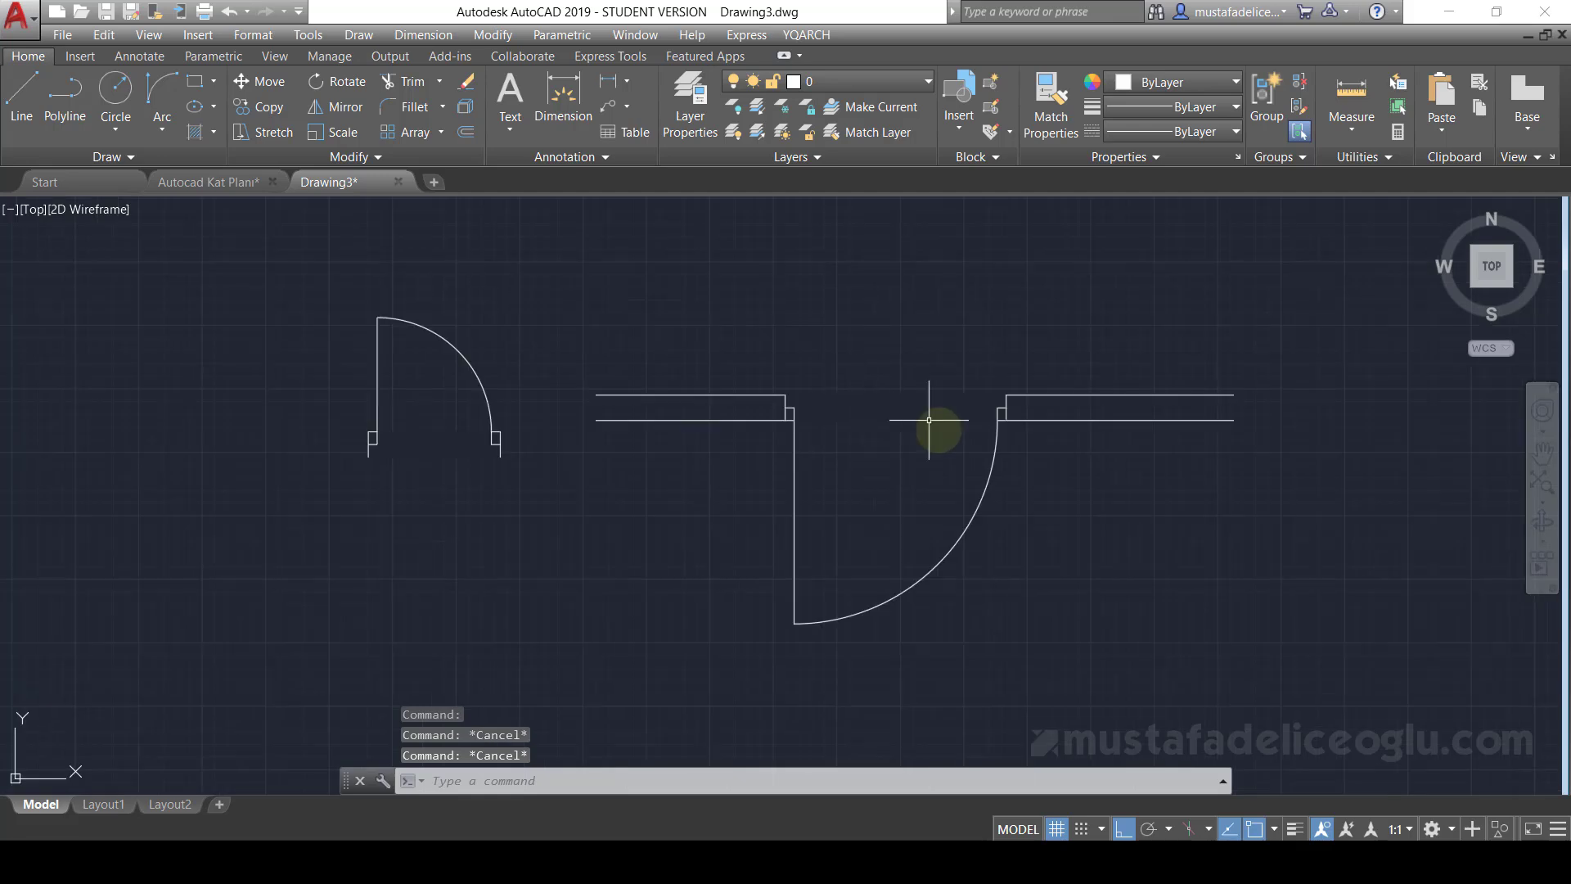
{"action": "middle_click_drag", "start_coordinate": [1020, 477], "coordinate": [752, 455]}
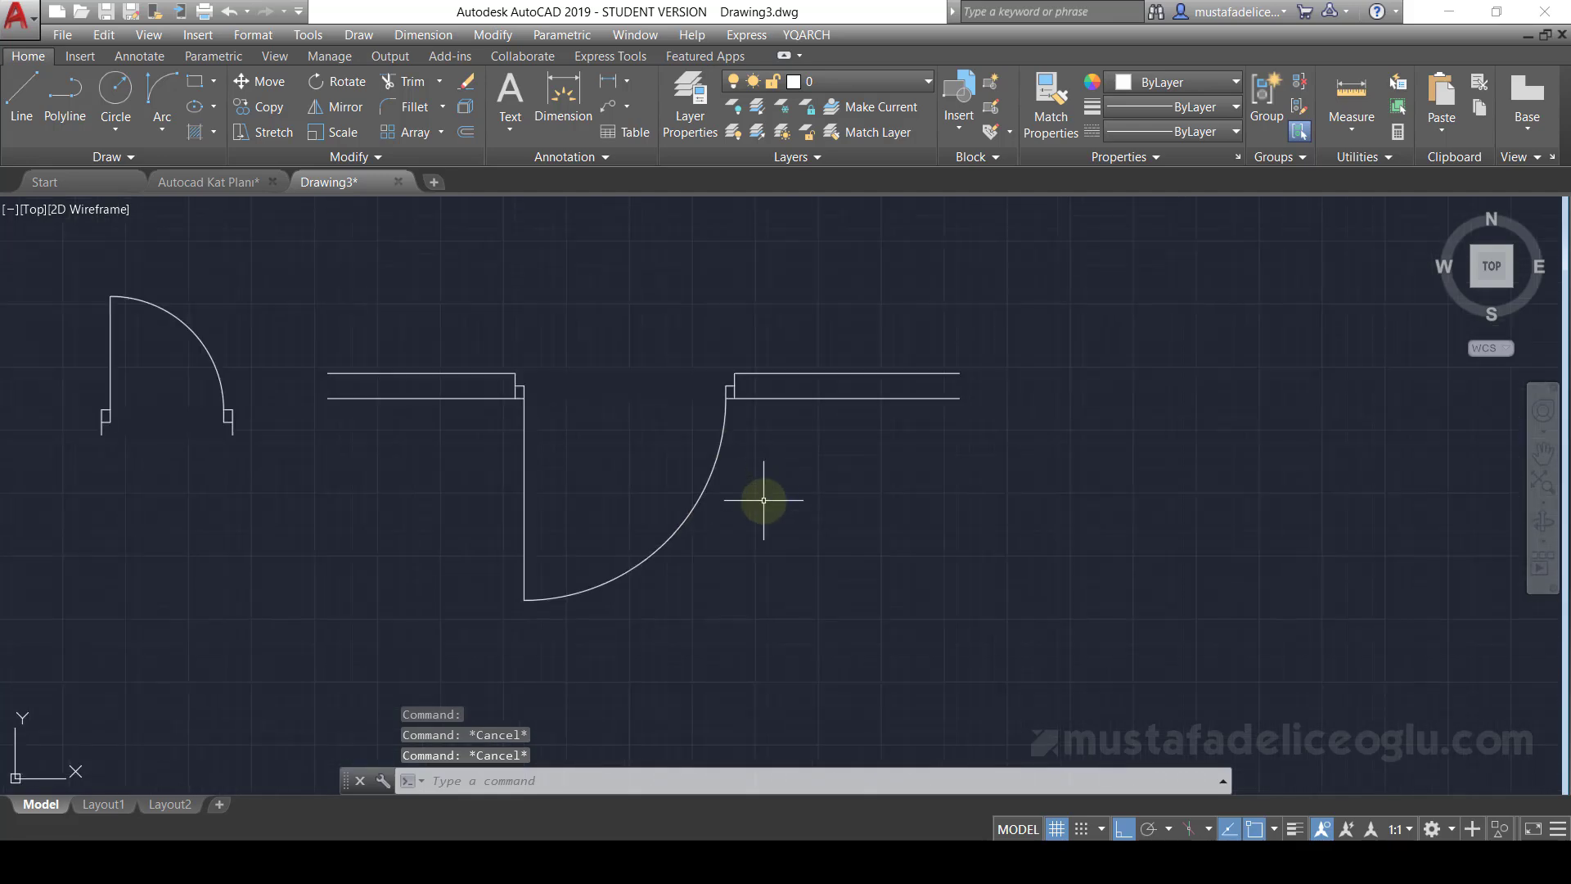
{"action": "scroll", "coordinate": [462, 422], "scroll_direction": "down", "scroll_amount": 2}
{"action": "middle_click_drag", "start_coordinate": [689, 403], "coordinate": [596, 427]}
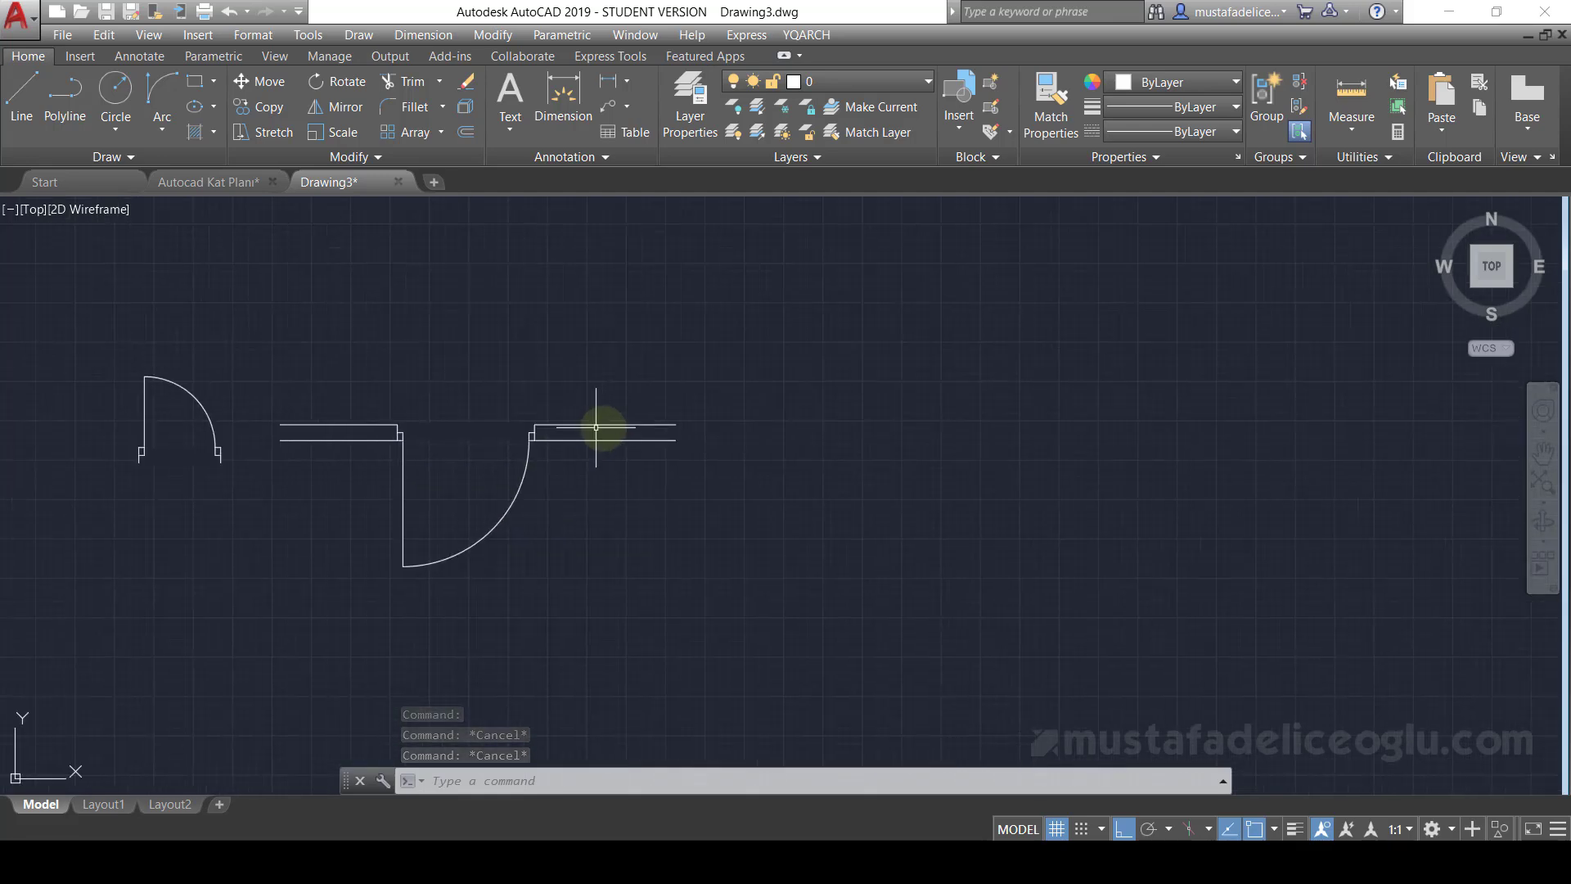
{"action": "middle_click_drag", "start_coordinate": [691, 421], "coordinate": [634, 426]}
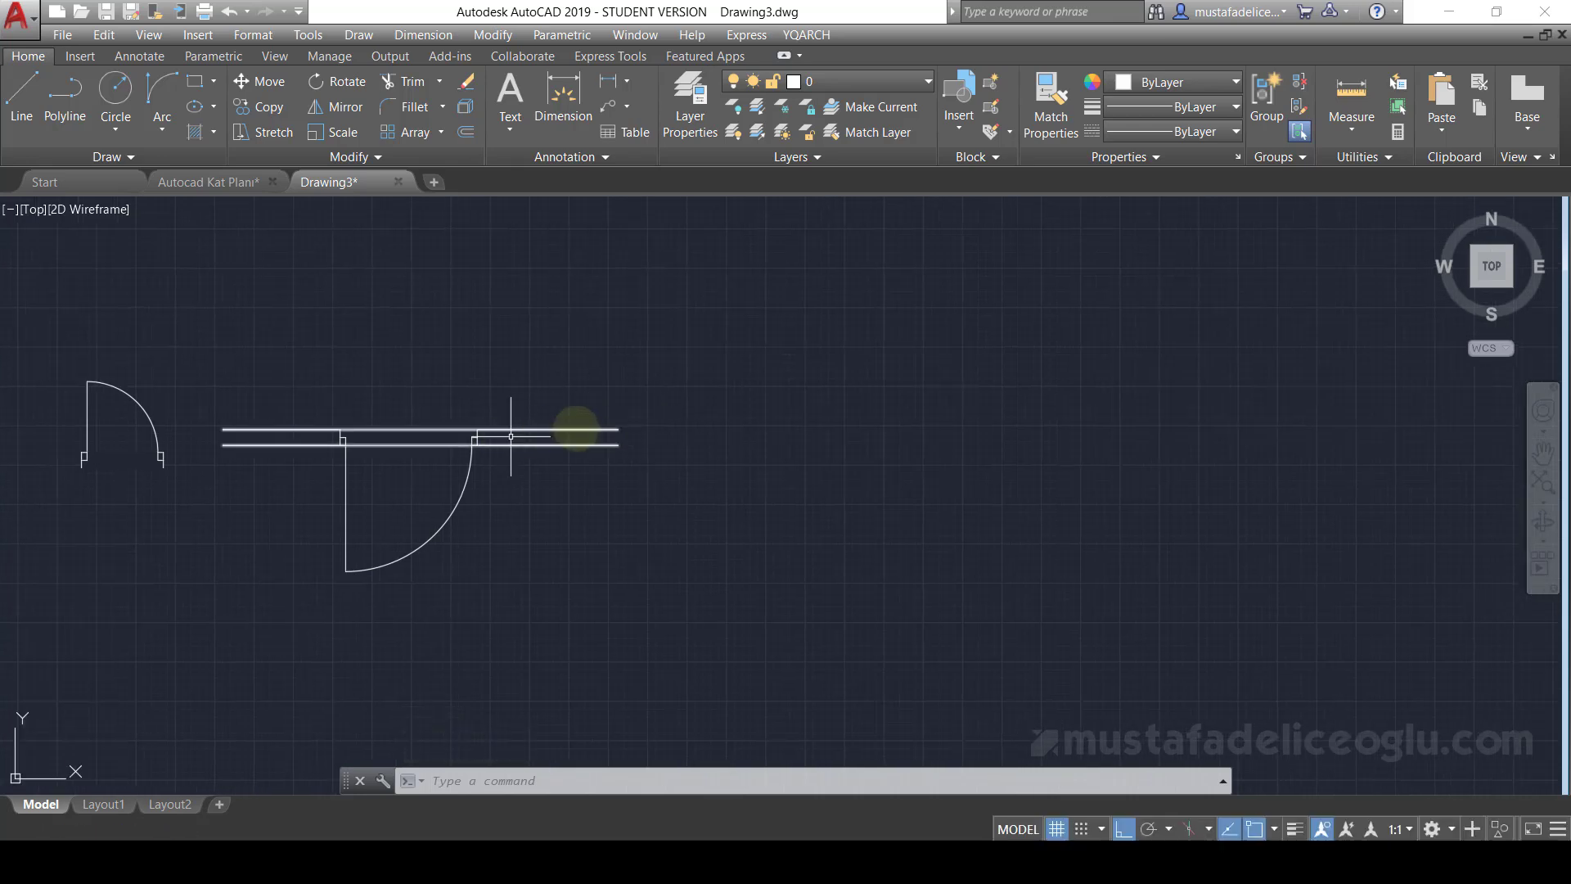
{"action": "middle_click_drag", "start_coordinate": [813, 428], "coordinate": [782, 412]}
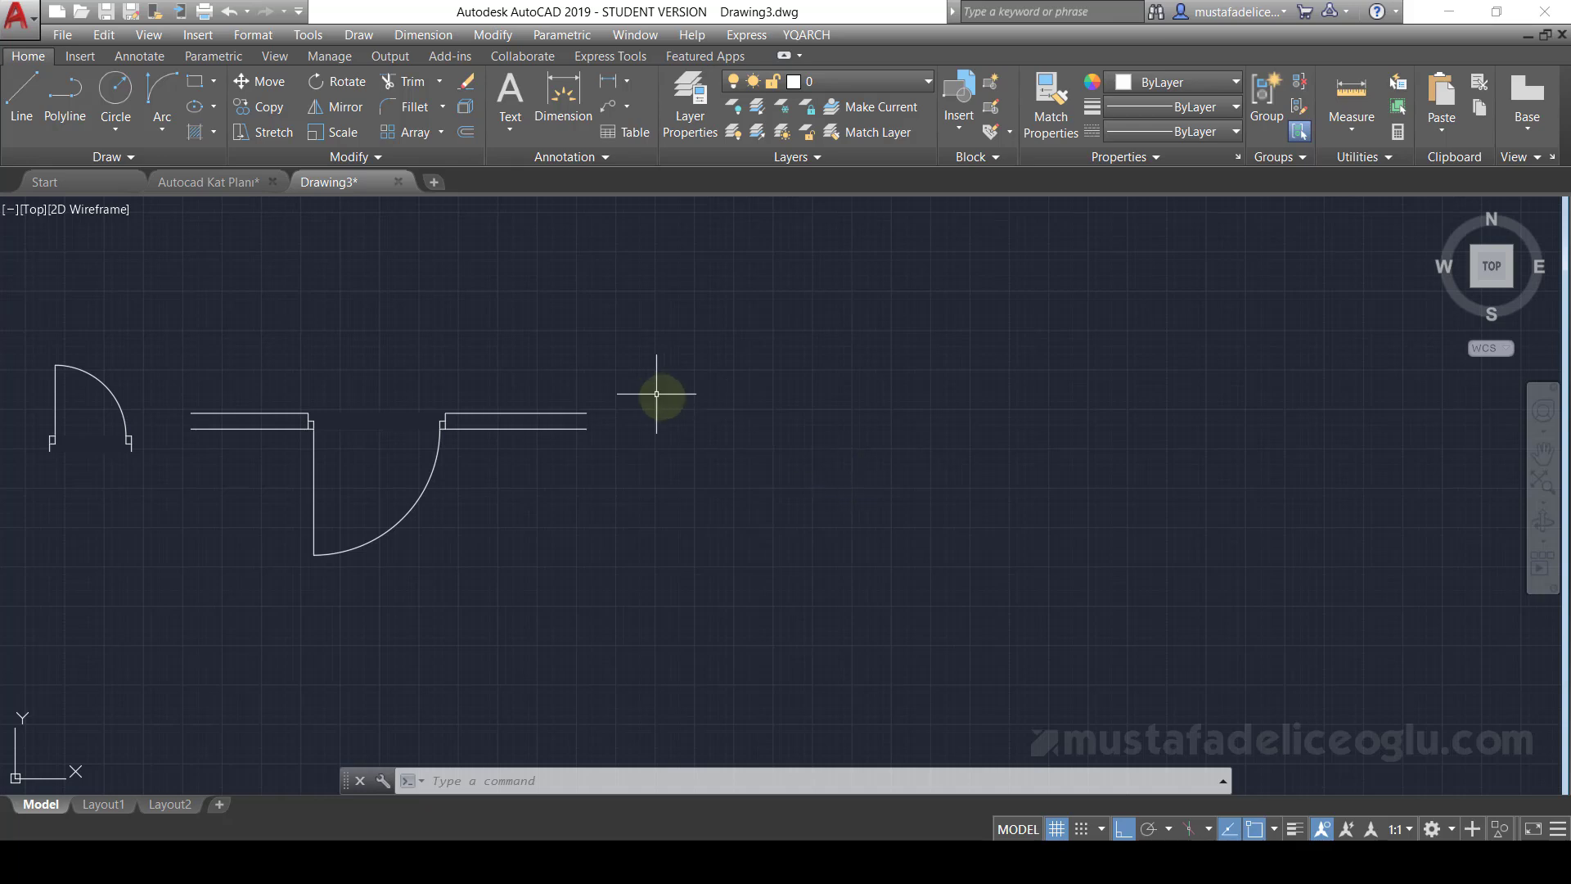
- Draw a scale-20 multiline wall at about 46°, diagonally up to the right, with Ortho off
{"action": "type", "text": "ml"}
{"action": "key", "text": "Return"}
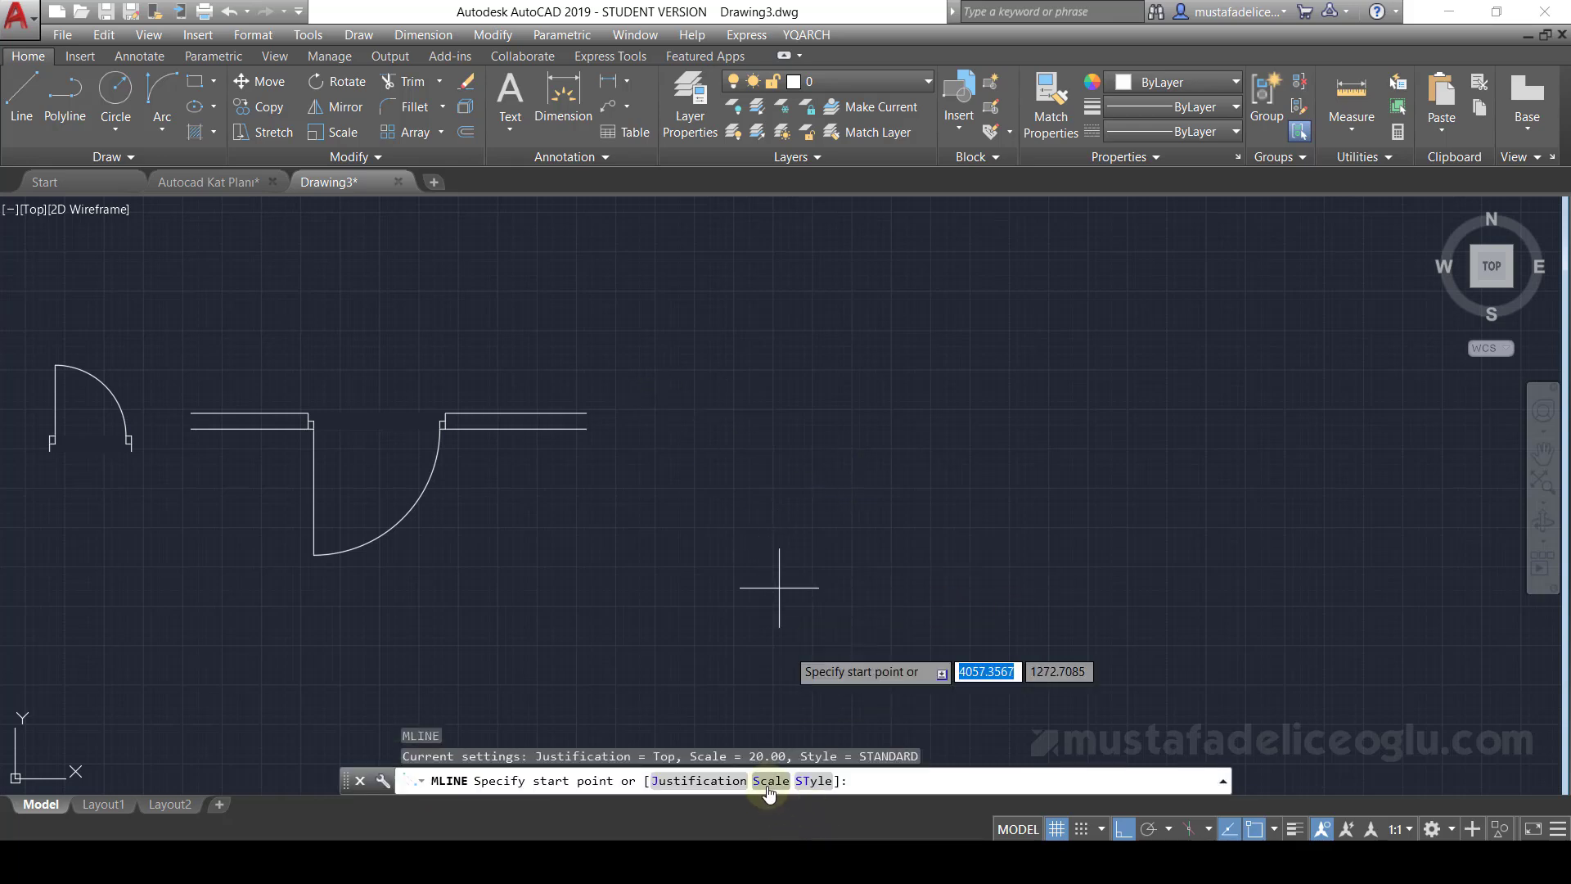
{"action": "left_click", "coordinate": [769, 782]}
{"action": "key", "text": "Return"}
{"action": "left_click", "coordinate": [812, 732]}
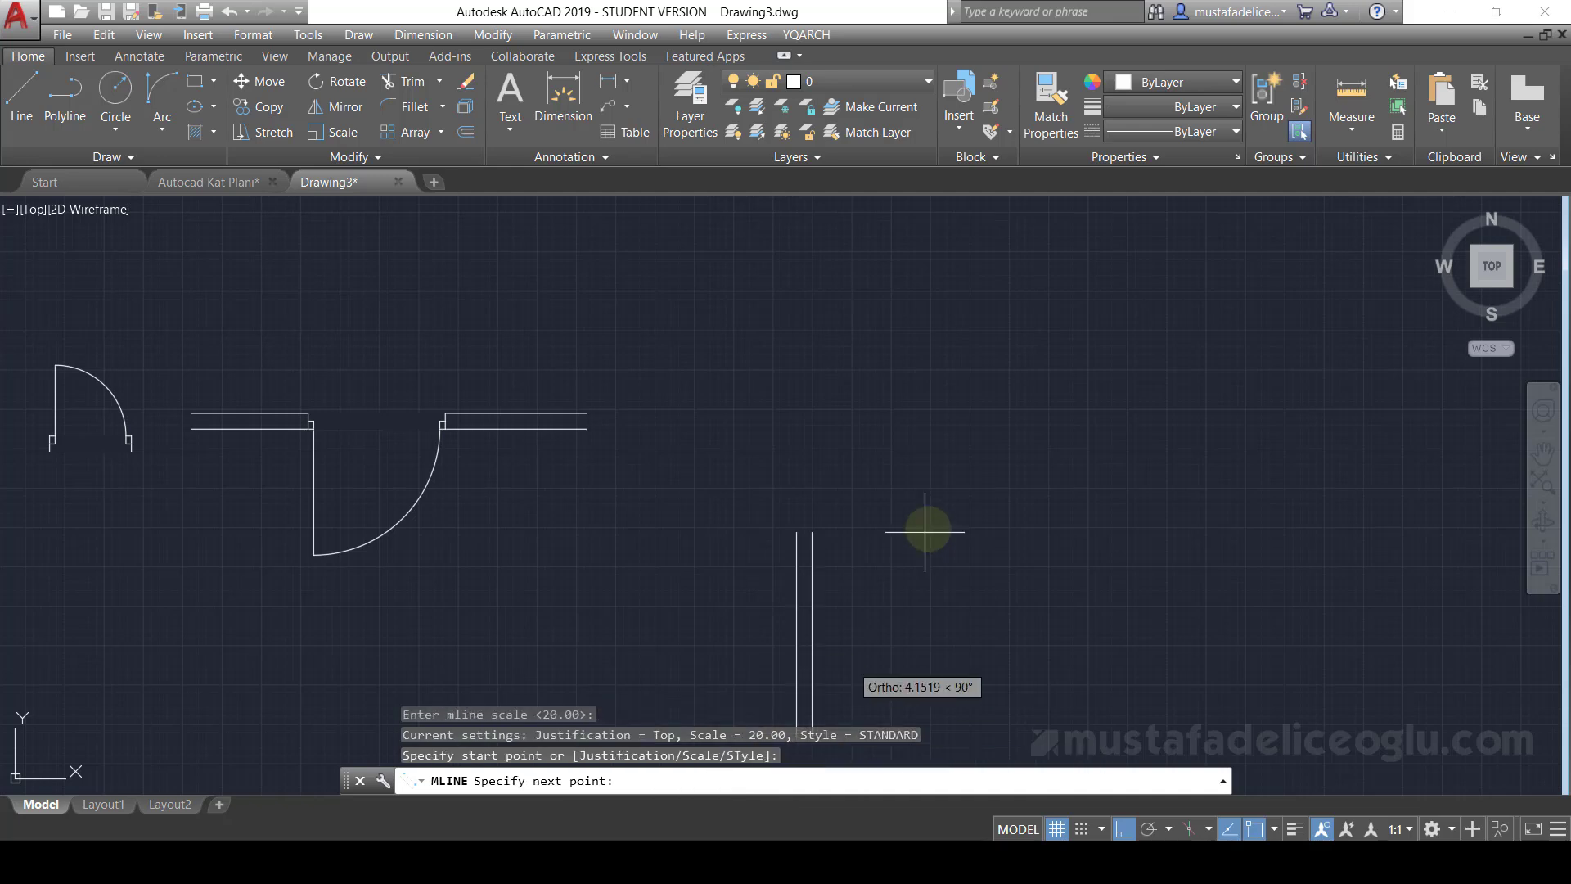
{"action": "key", "text": "Escape"}
{"action": "key", "text": "Return"}
{"action": "left_click", "coordinate": [867, 512]}
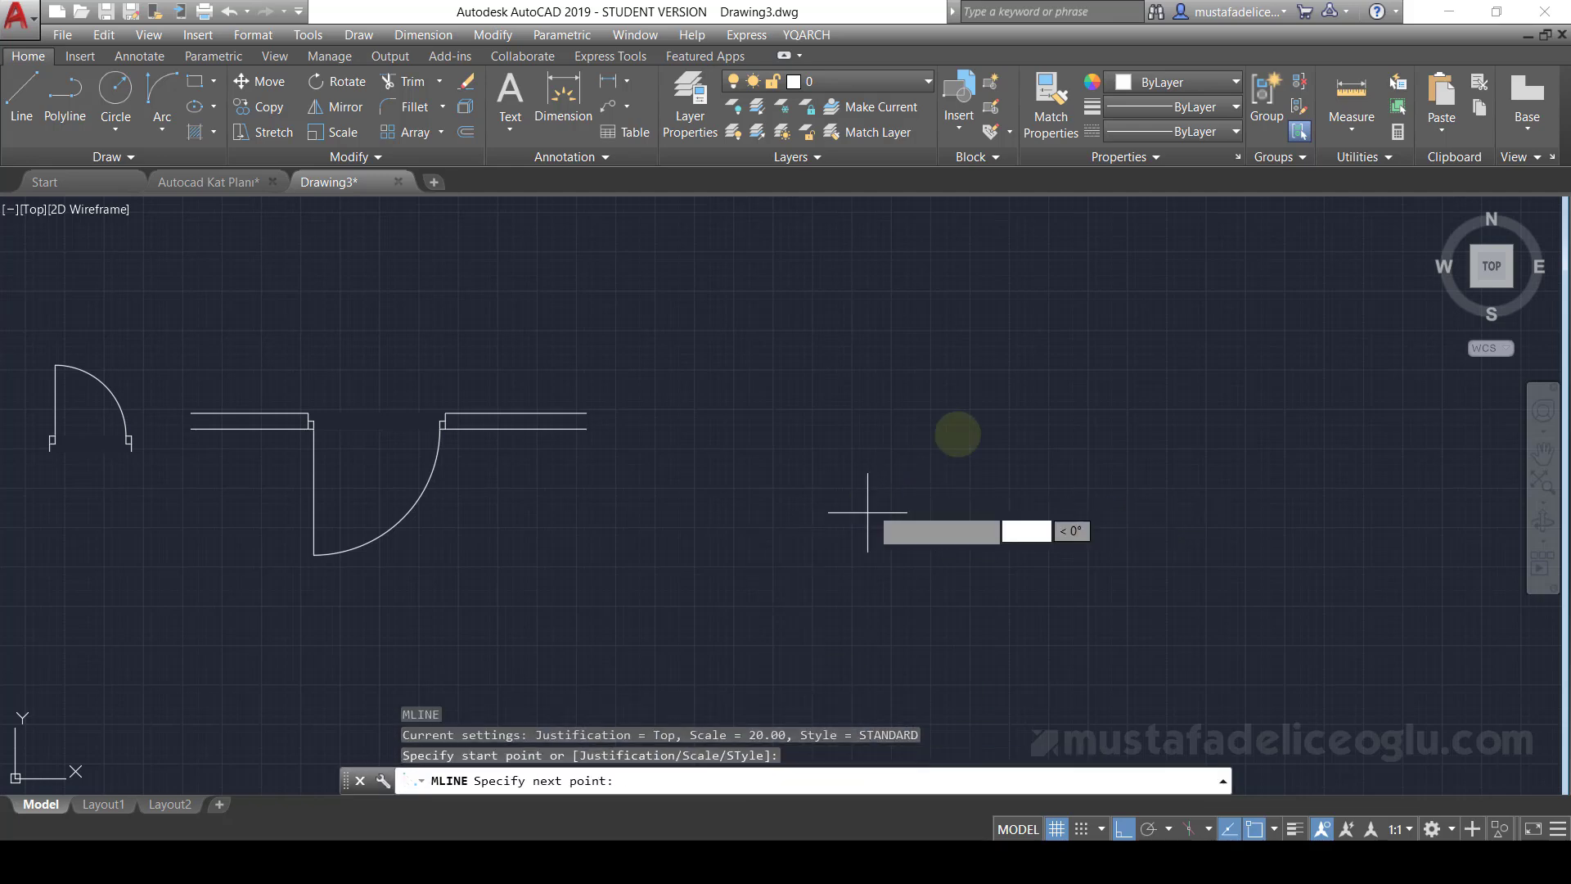
{"action": "key", "text": "F8"}
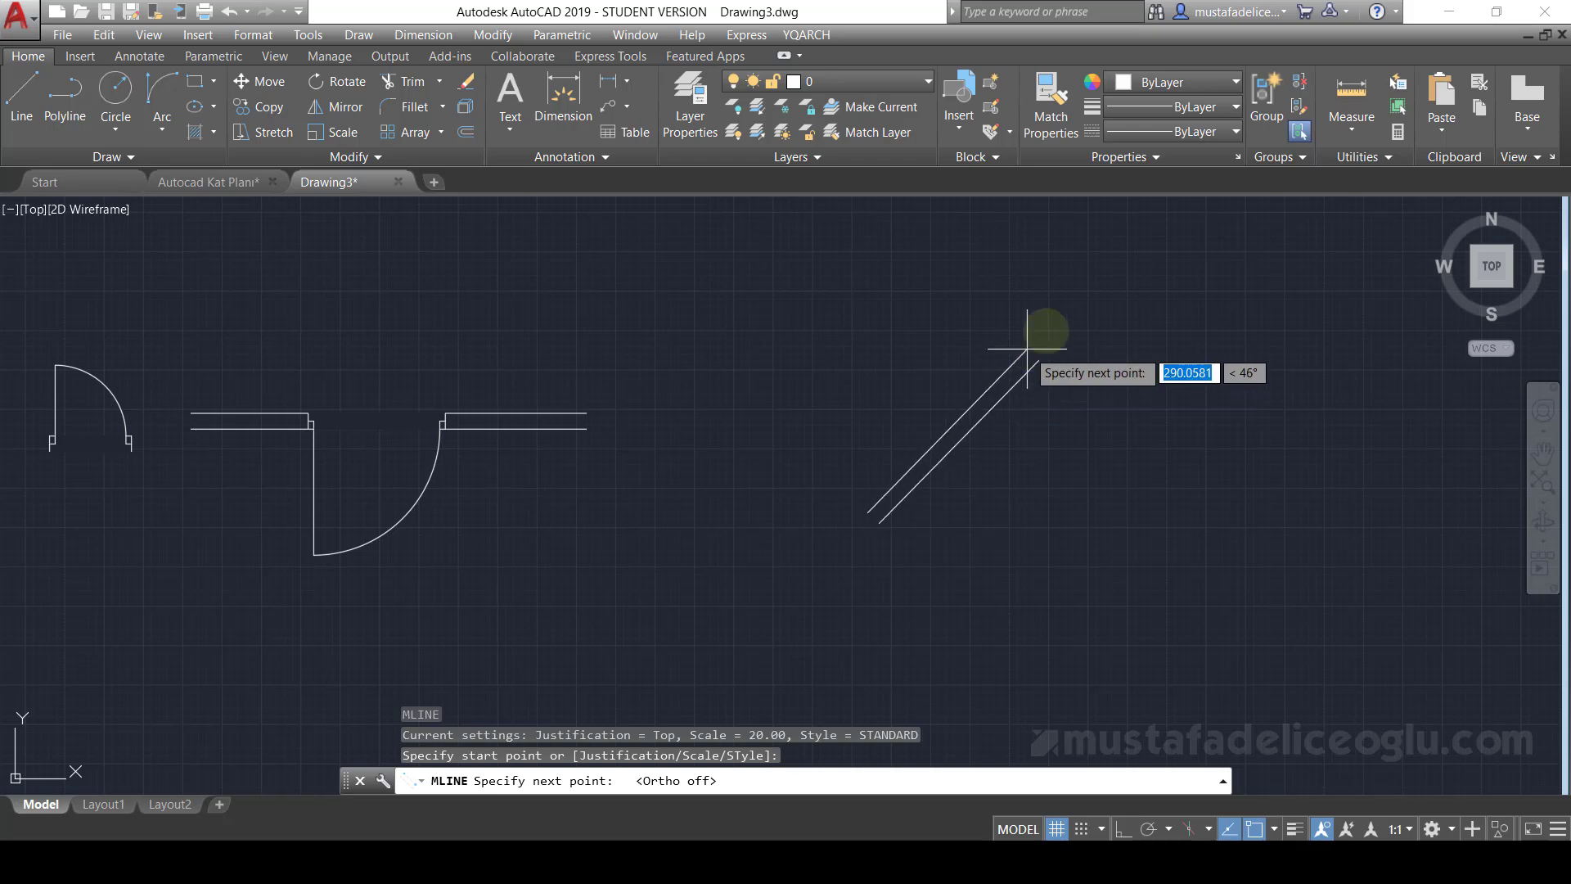
{"action": "left_click", "coordinate": [1154, 255]}
{"action": "key", "text": "Escape"}
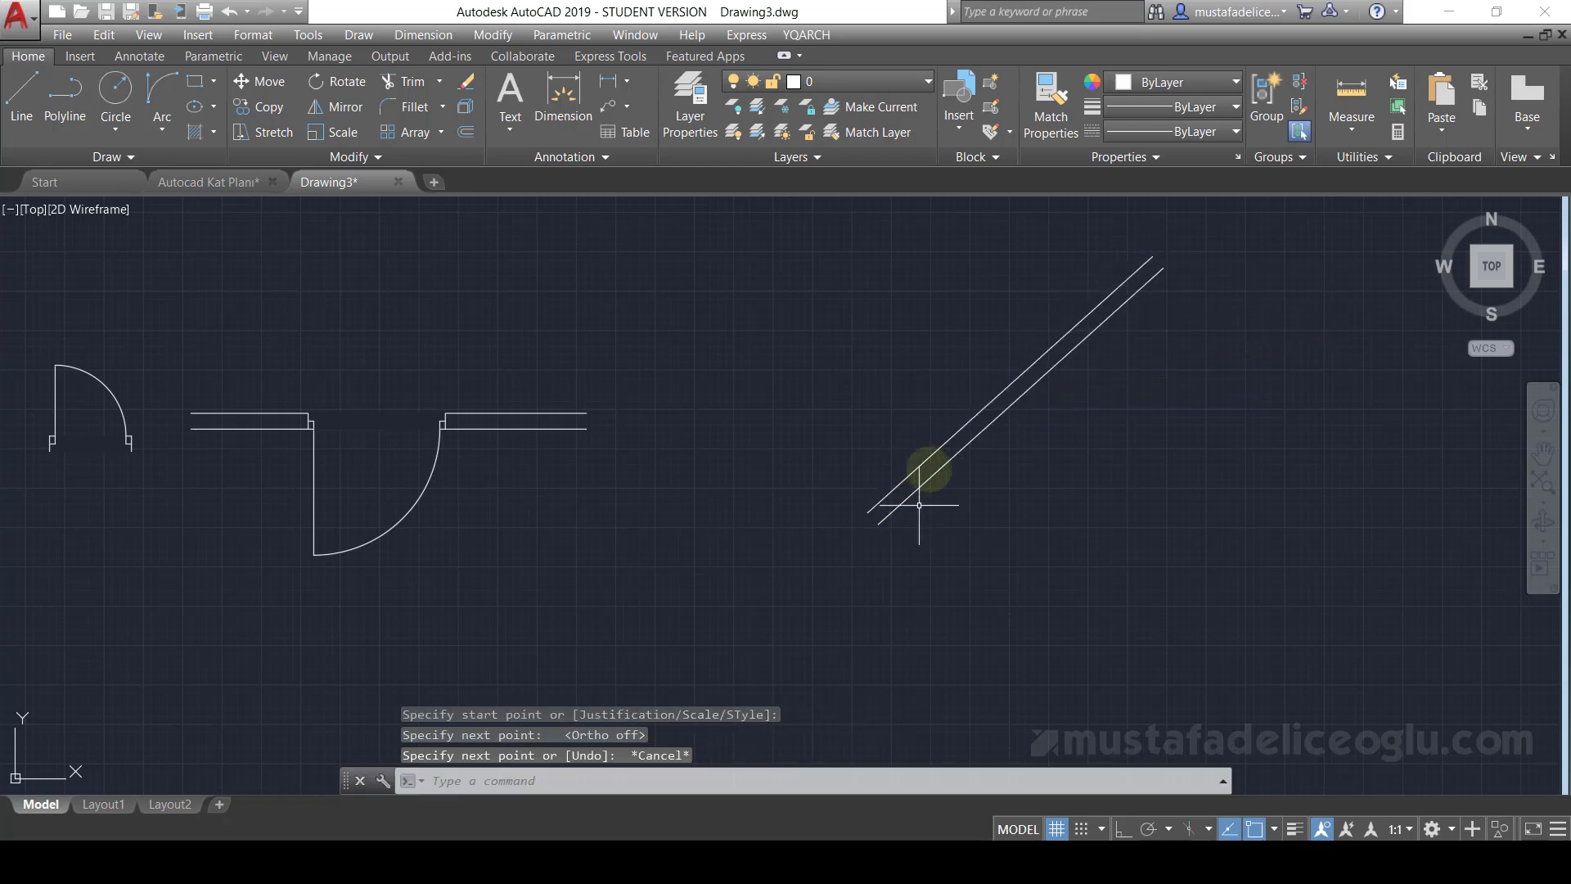
{"action": "middle_click_drag", "start_coordinate": [988, 452], "coordinate": [1006, 480]}
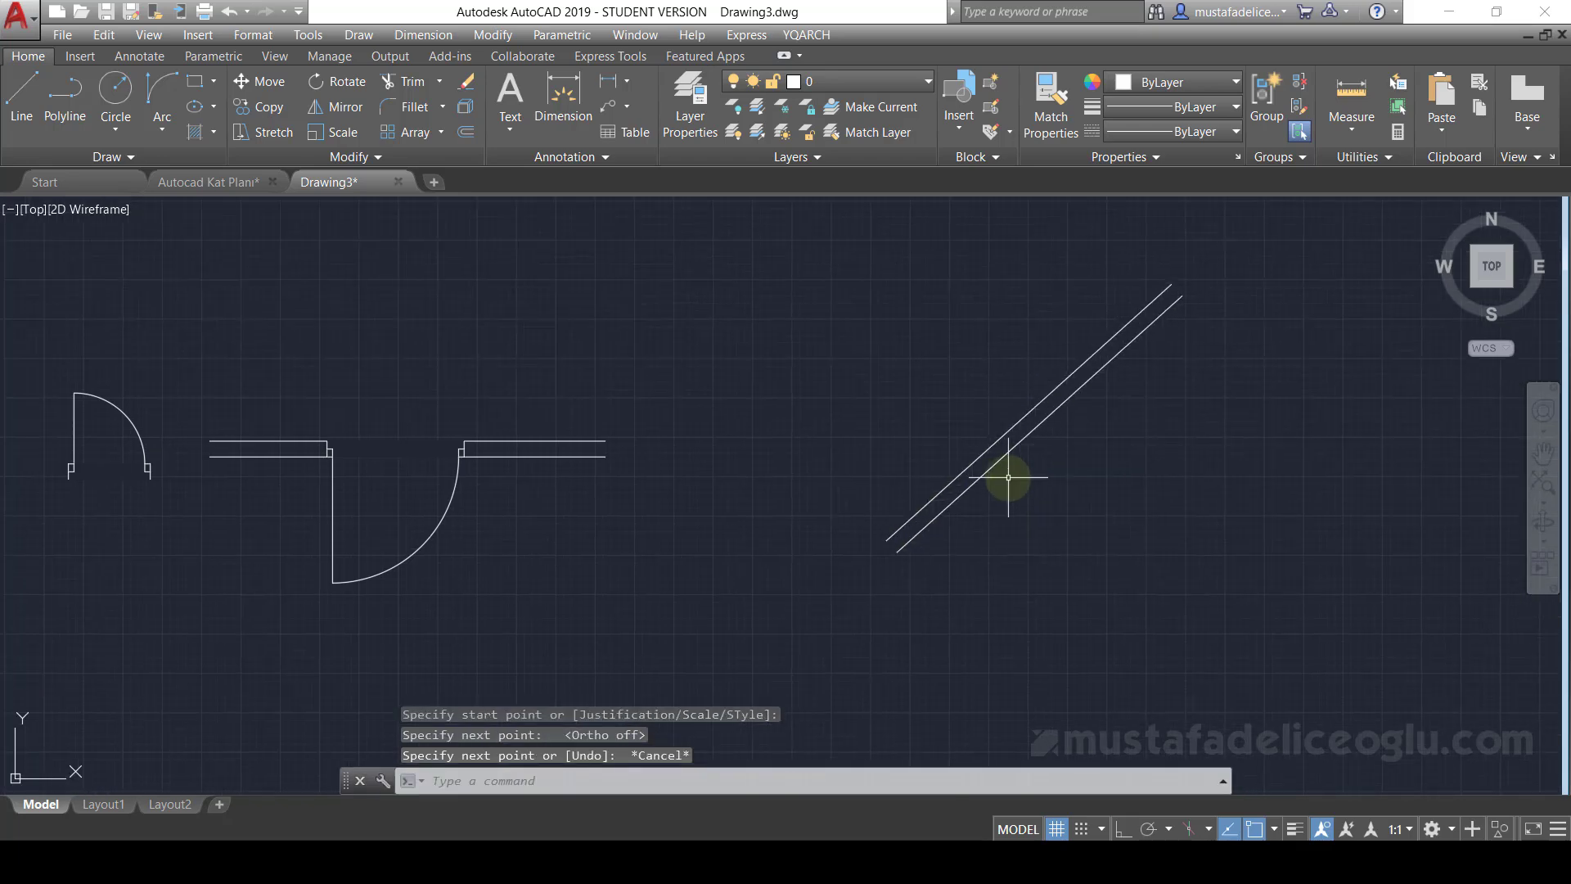
{"action": "left_click", "coordinate": [954, 127]}
{"action": "left_click", "coordinate": [999, 178]}
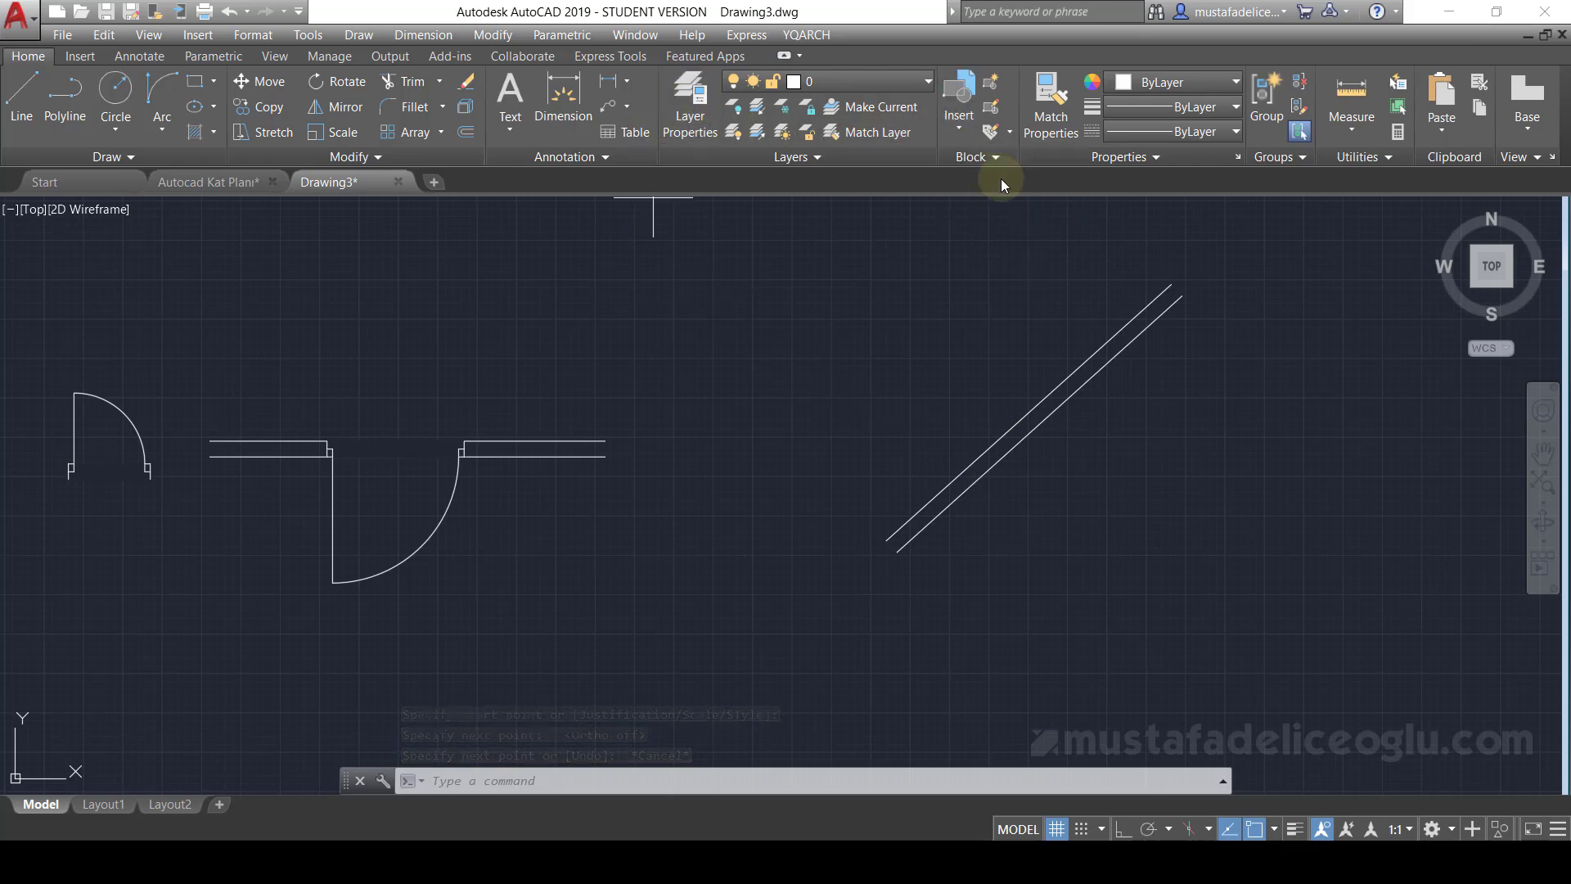
{"action": "left_click", "coordinate": [999, 442]}
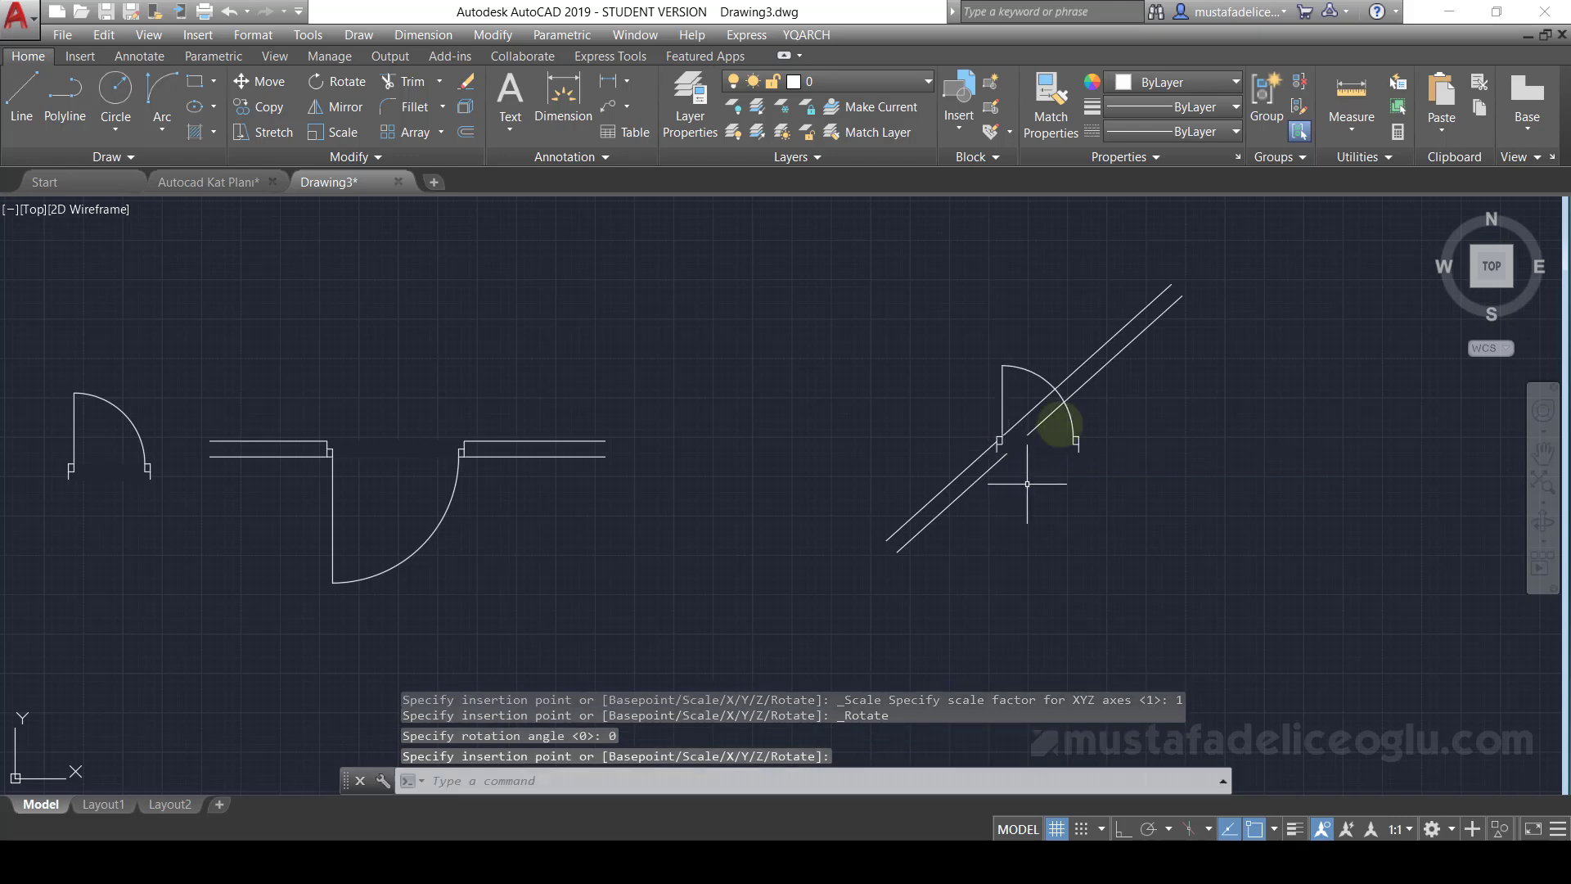
{"action": "scroll", "coordinate": [1060, 424], "scroll_direction": "up", "scroll_amount": 2}
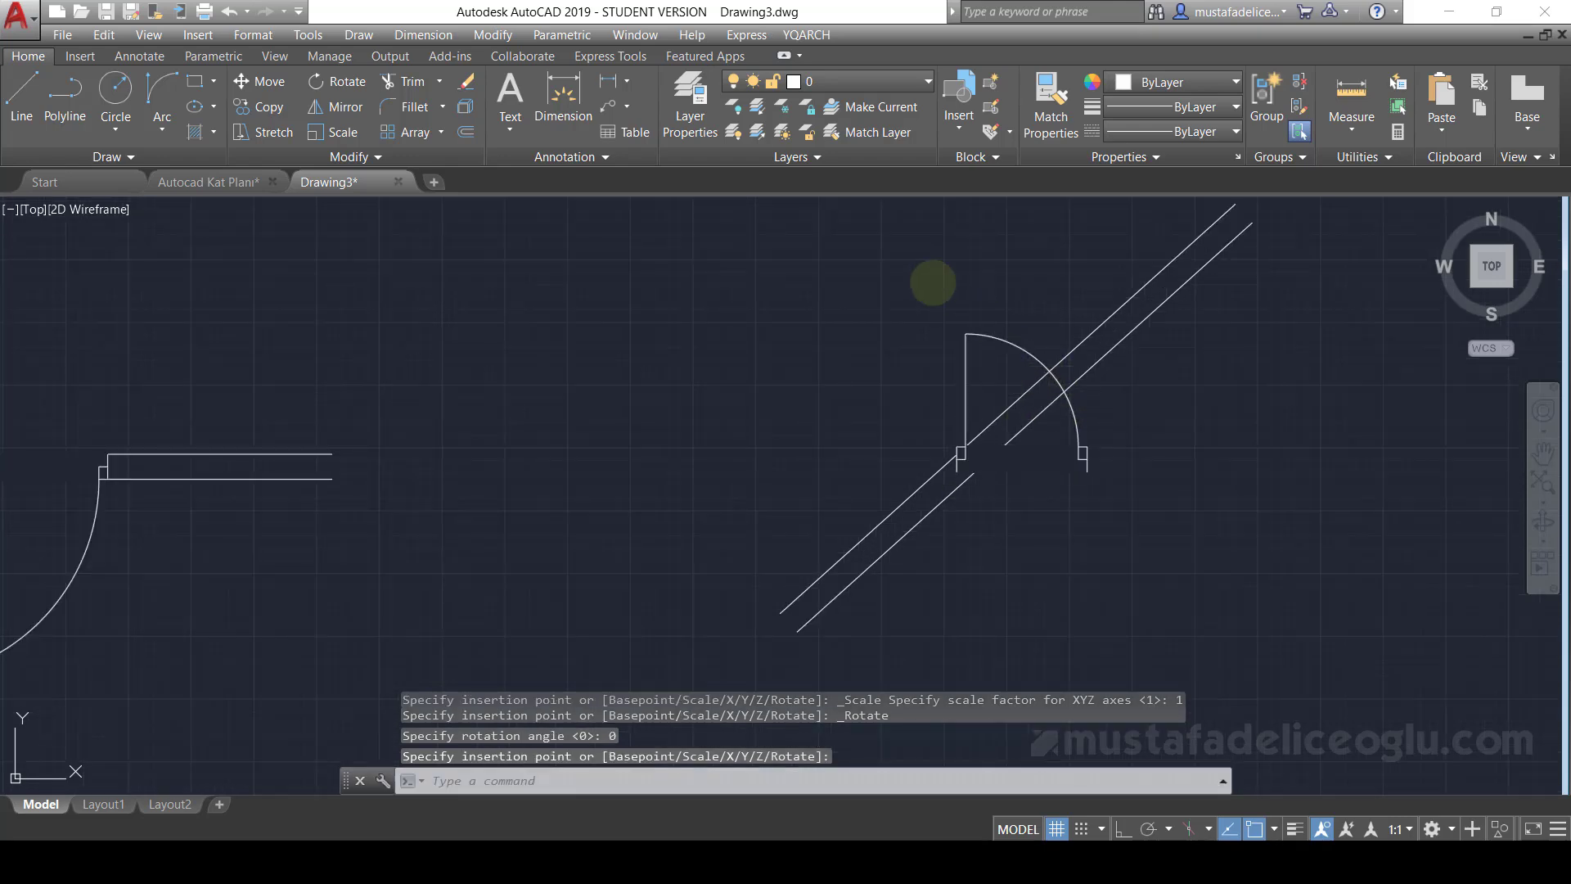
{"action": "key", "text": "ctrl+z"}
{"action": "key", "text": "ctrl+z"}
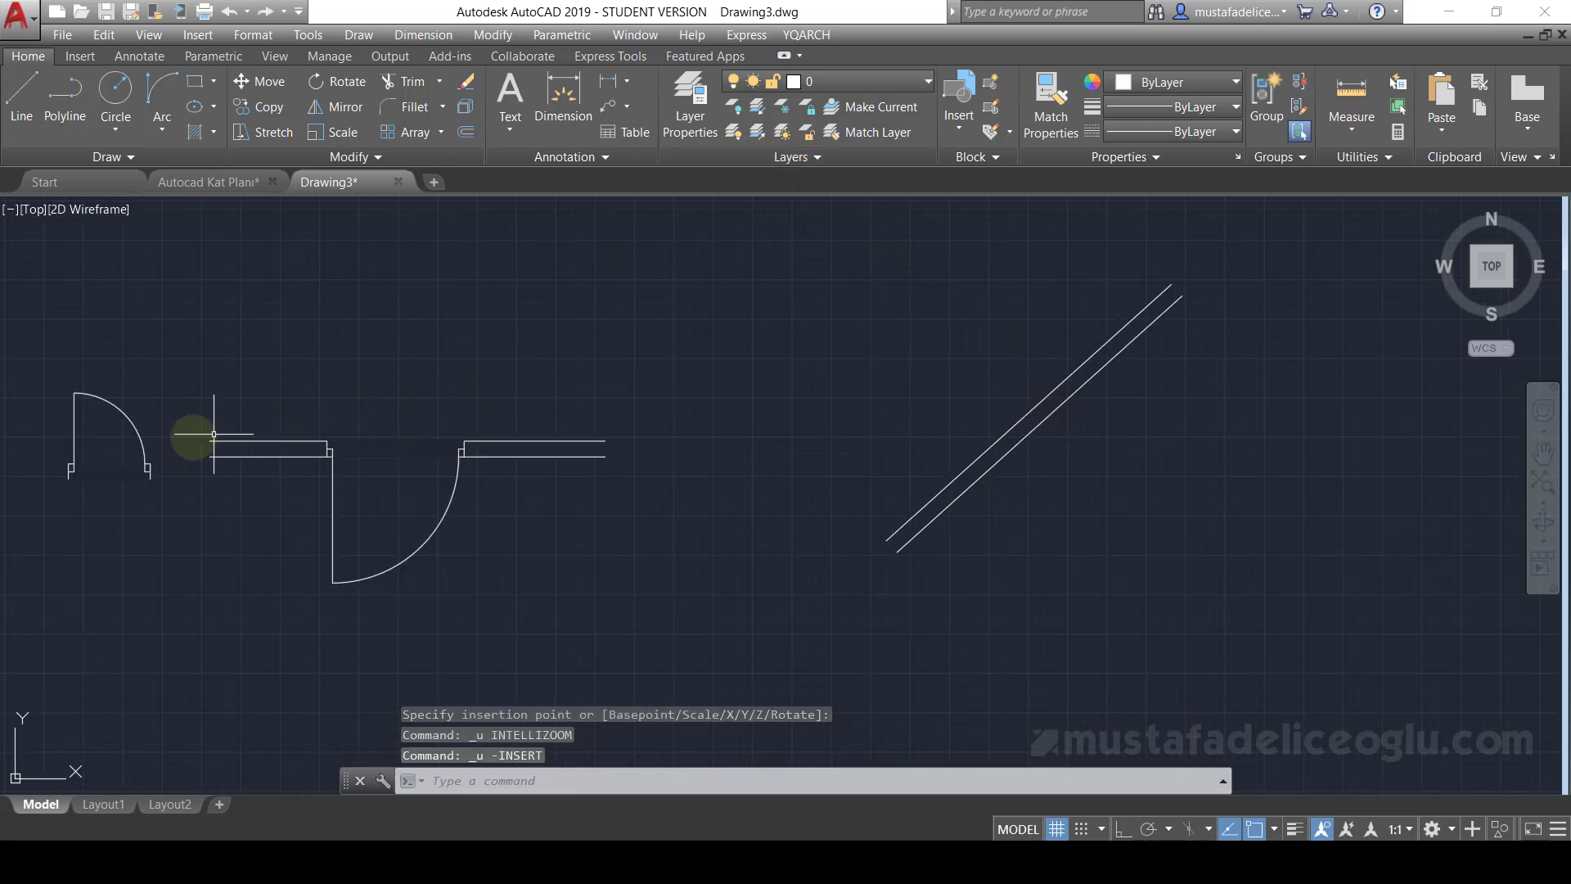
- Open the kapi door block in the Block Editor and show its Parameters palette
{"action": "double_click", "coordinate": [140, 443]}
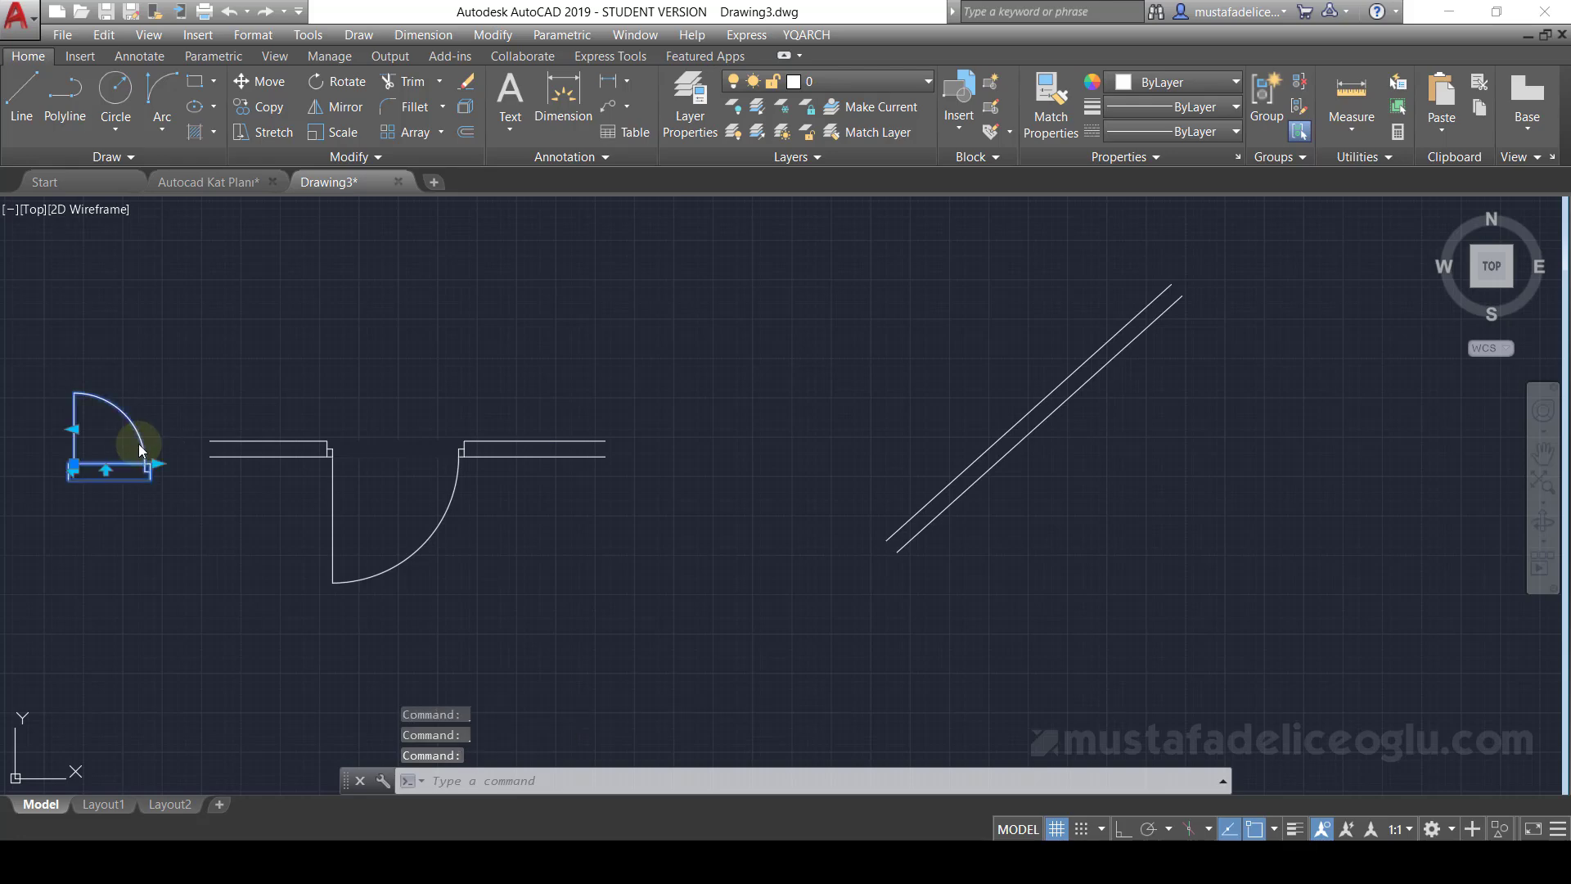
{"action": "double_click", "coordinate": [613, 363]}
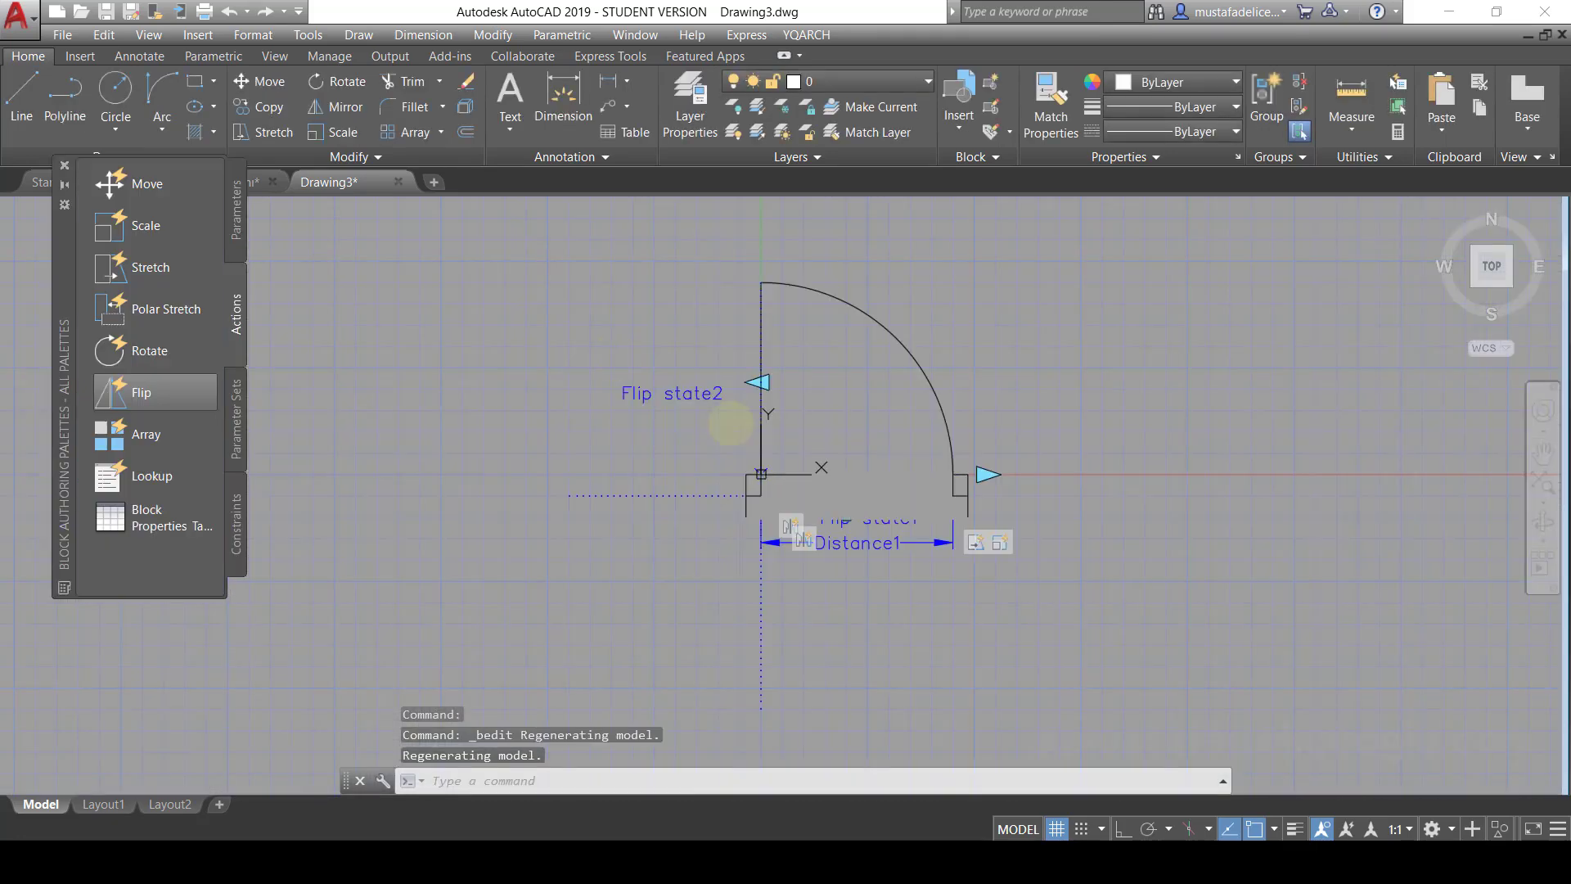
{"action": "scroll", "coordinate": [888, 473], "scroll_direction": "down", "scroll_amount": 2}
{"action": "scroll", "coordinate": [829, 461], "scroll_direction": "up", "scroll_amount": 2}
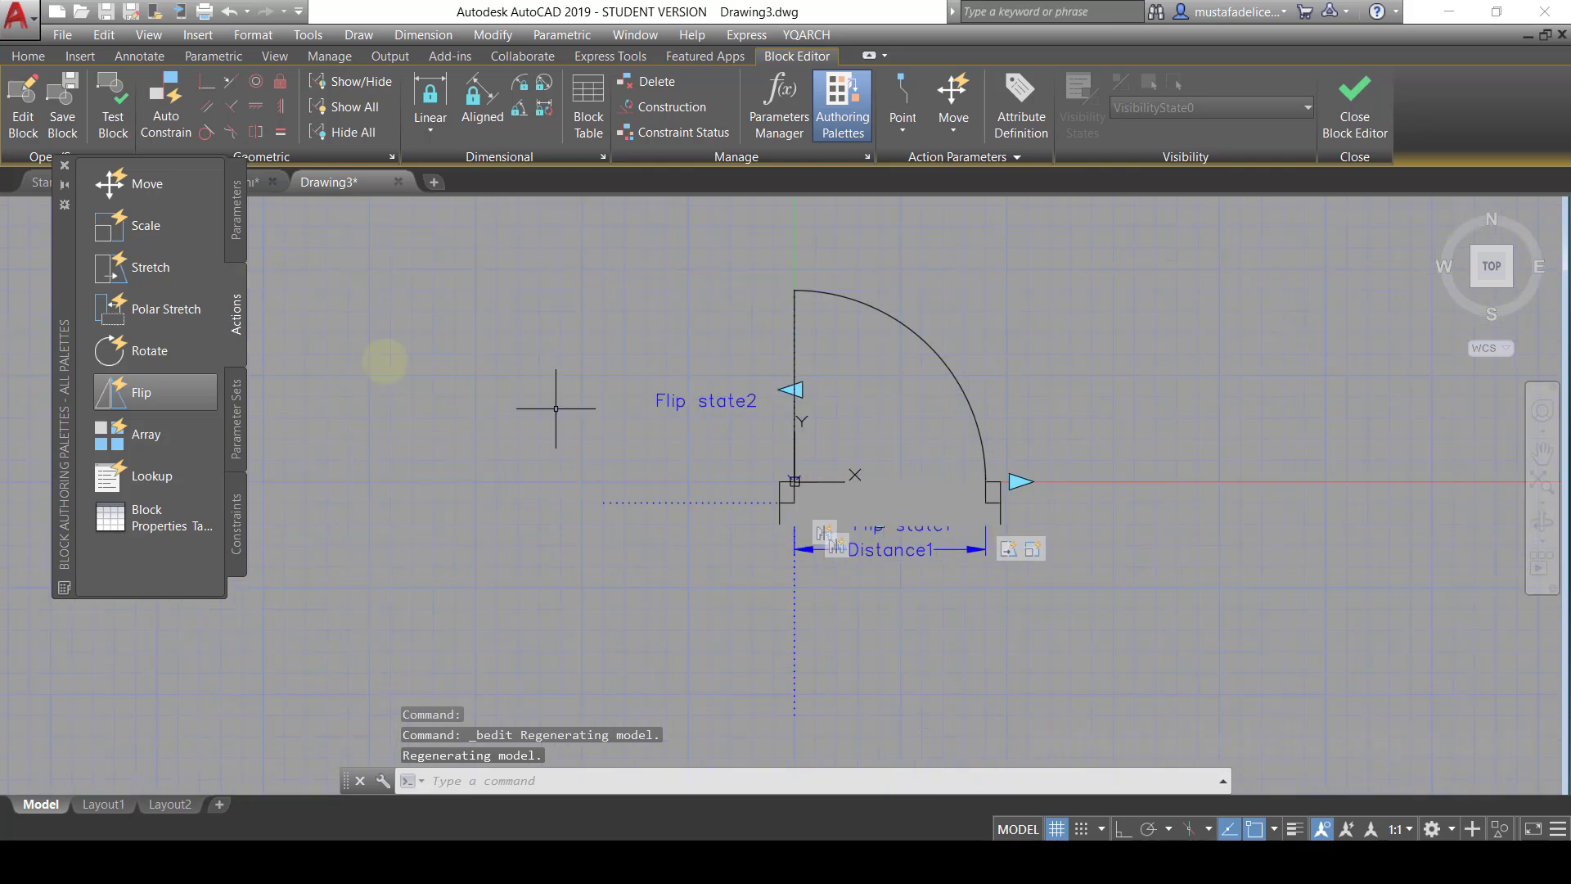
{"action": "left_click", "coordinate": [233, 224]}
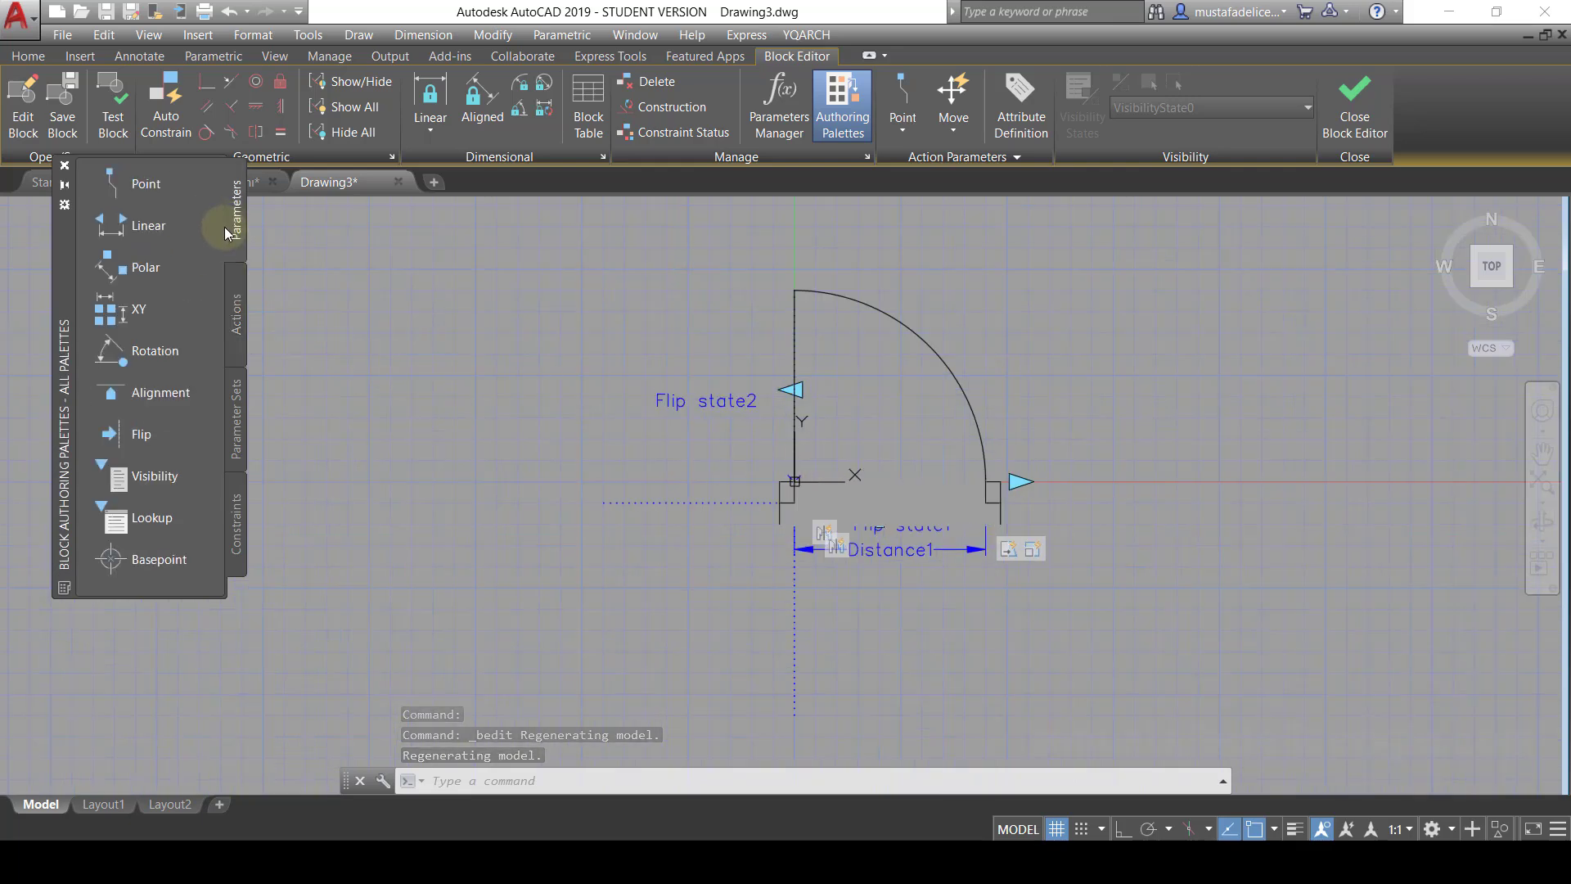
- Add an alignment parameter based at the hinge corner, pointing horizontally along the door's base
{"action": "left_click", "coordinate": [160, 391]}
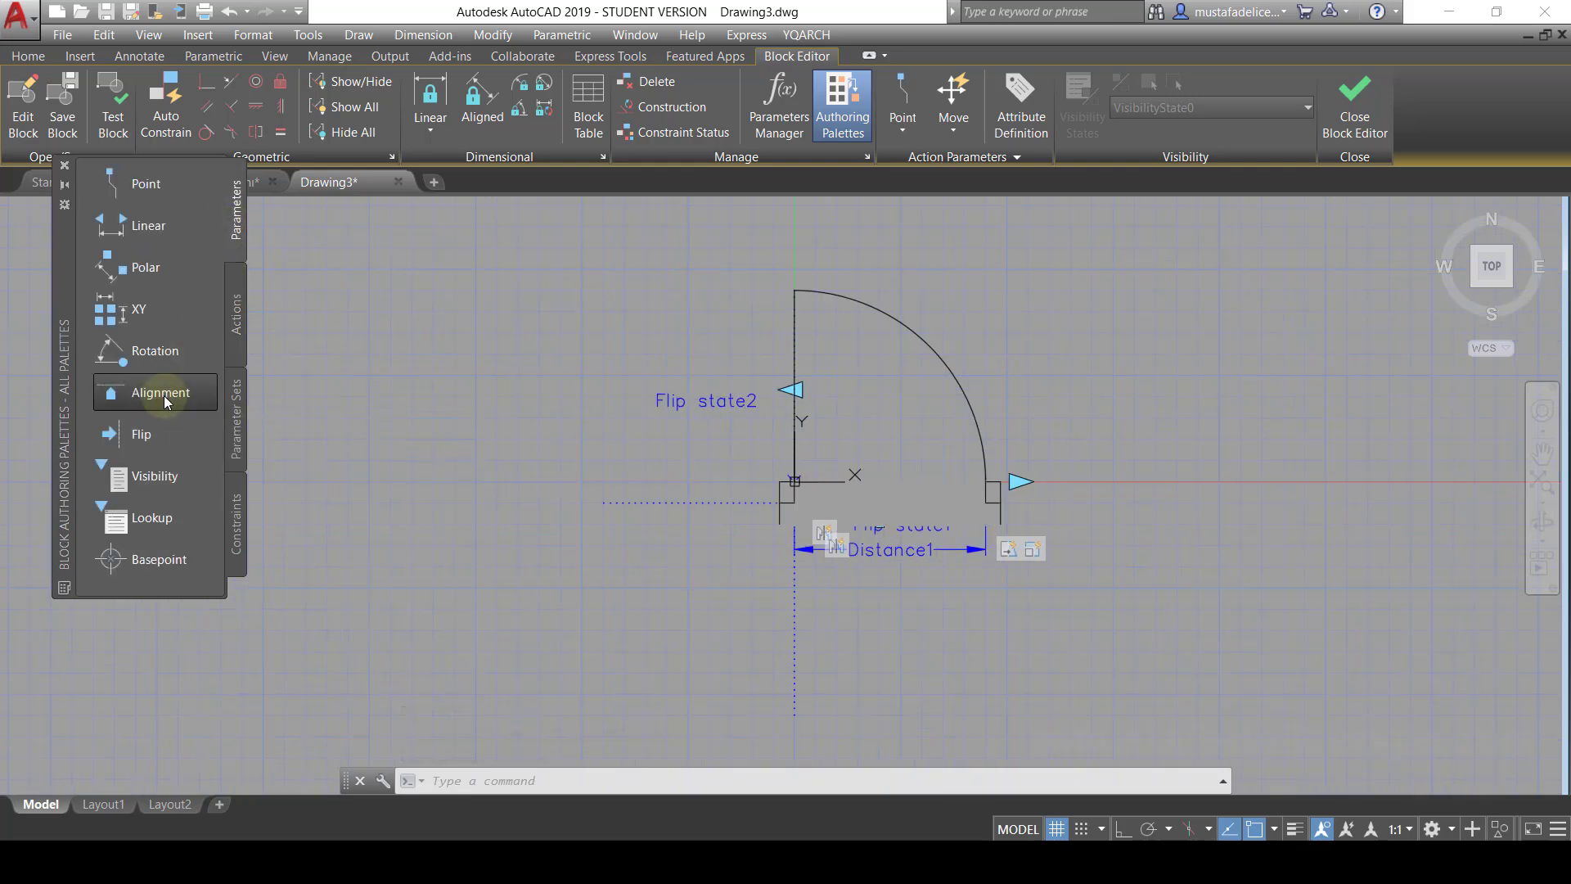
{"action": "scroll", "coordinate": [799, 491], "scroll_direction": "up", "scroll_amount": 2}
{"action": "scroll", "coordinate": [751, 477], "scroll_direction": "up", "scroll_amount": 2}
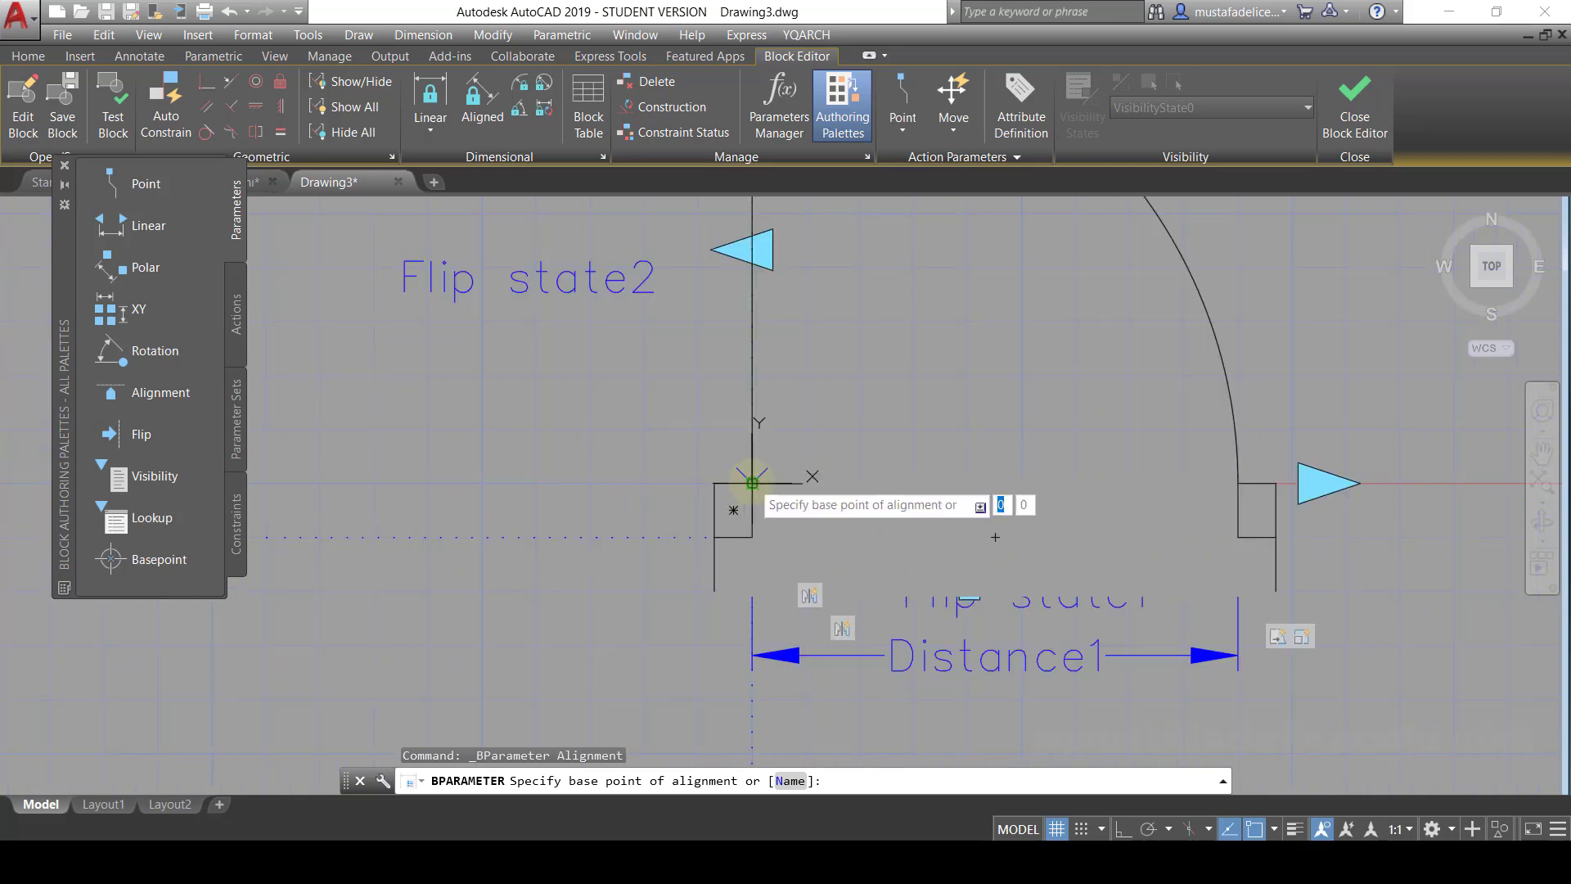
{"action": "left_click", "coordinate": [751, 482]}
{"action": "scroll", "coordinate": [751, 482], "scroll_direction": "down", "scroll_amount": 4}
{"action": "scroll", "coordinate": [751, 483], "scroll_direction": "down", "scroll_amount": 2}
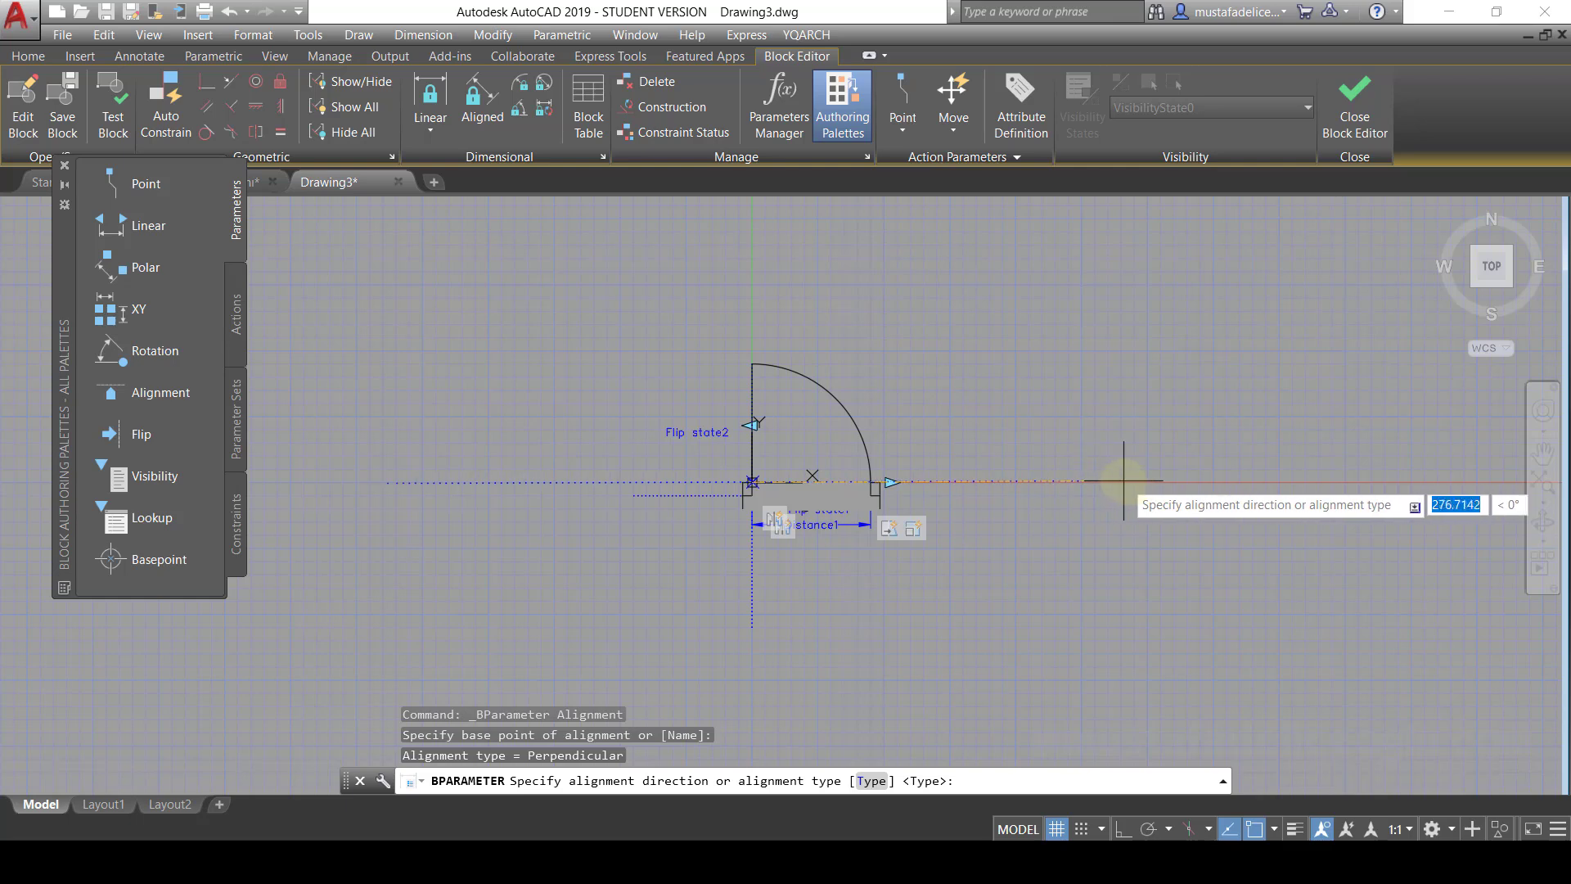
{"action": "key", "text": "F8"}
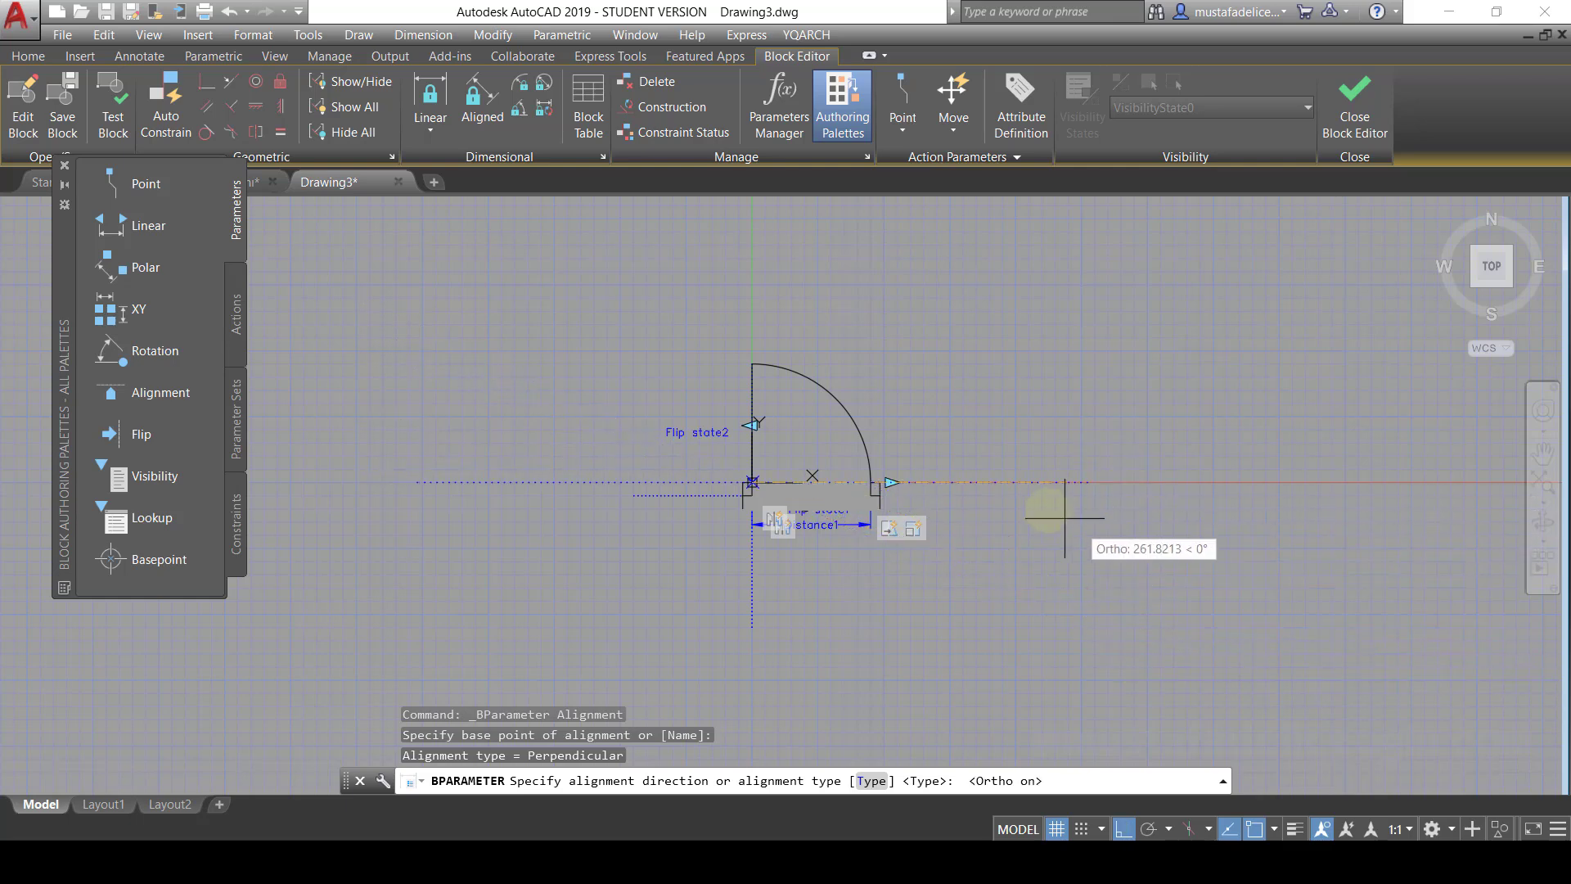
{"action": "left_click", "coordinate": [1032, 483]}
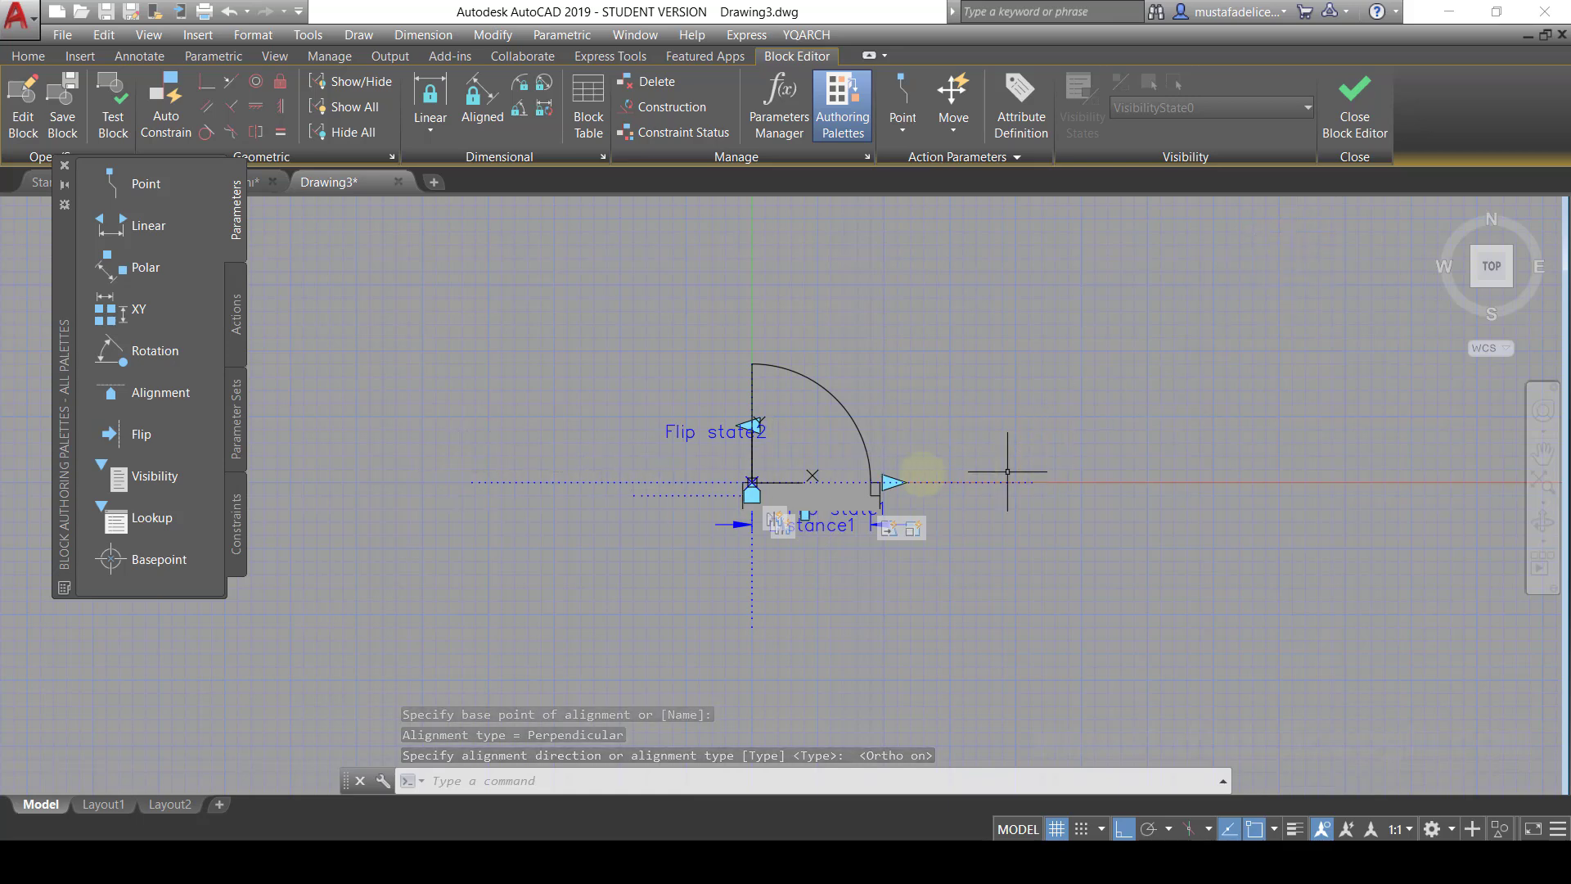
{"action": "left_click", "coordinate": [1357, 112]}
- Save the block and insert kapi at the diagonal wall's midpoint, aligned to the wall
{"action": "left_click", "coordinate": [876, 396]}
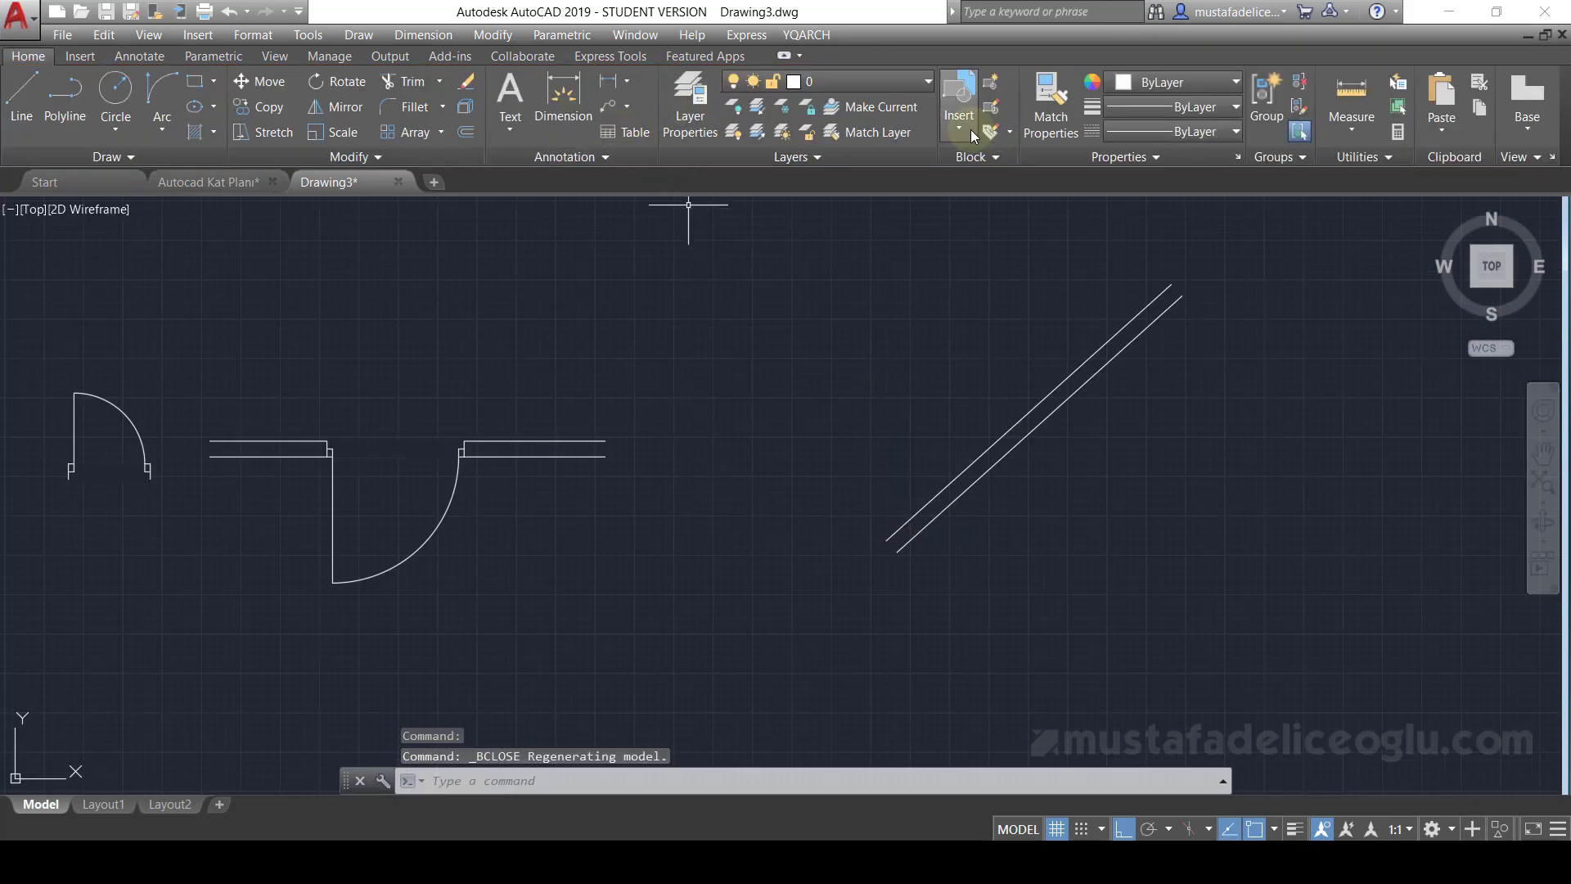
{"action": "left_click", "coordinate": [971, 129]}
{"action": "left_click", "coordinate": [1005, 159]}
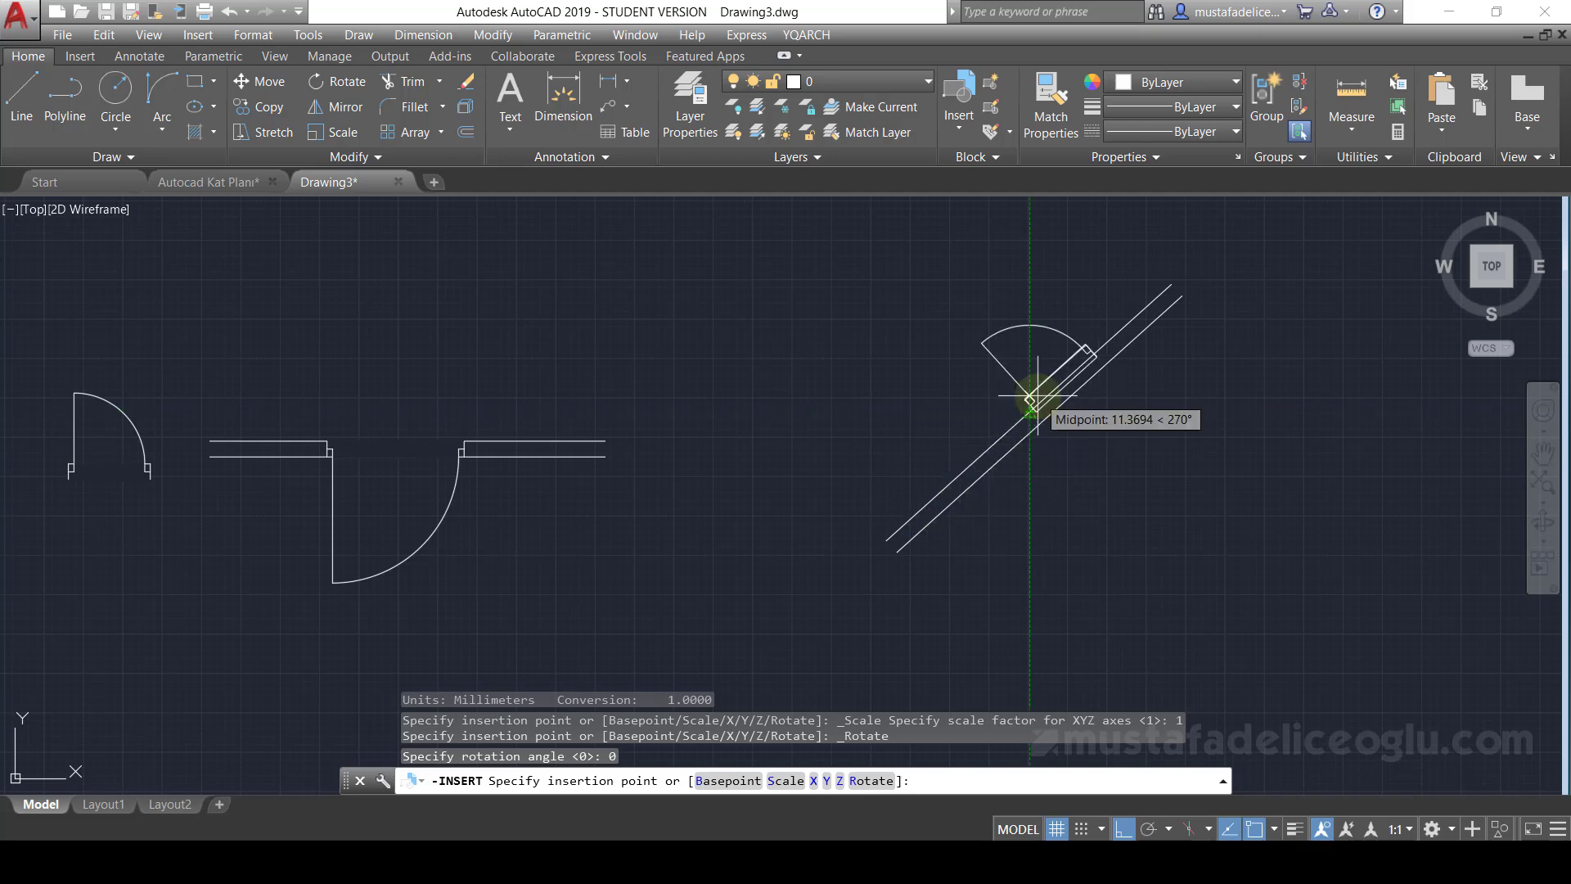
{"action": "left_click", "coordinate": [966, 472]}
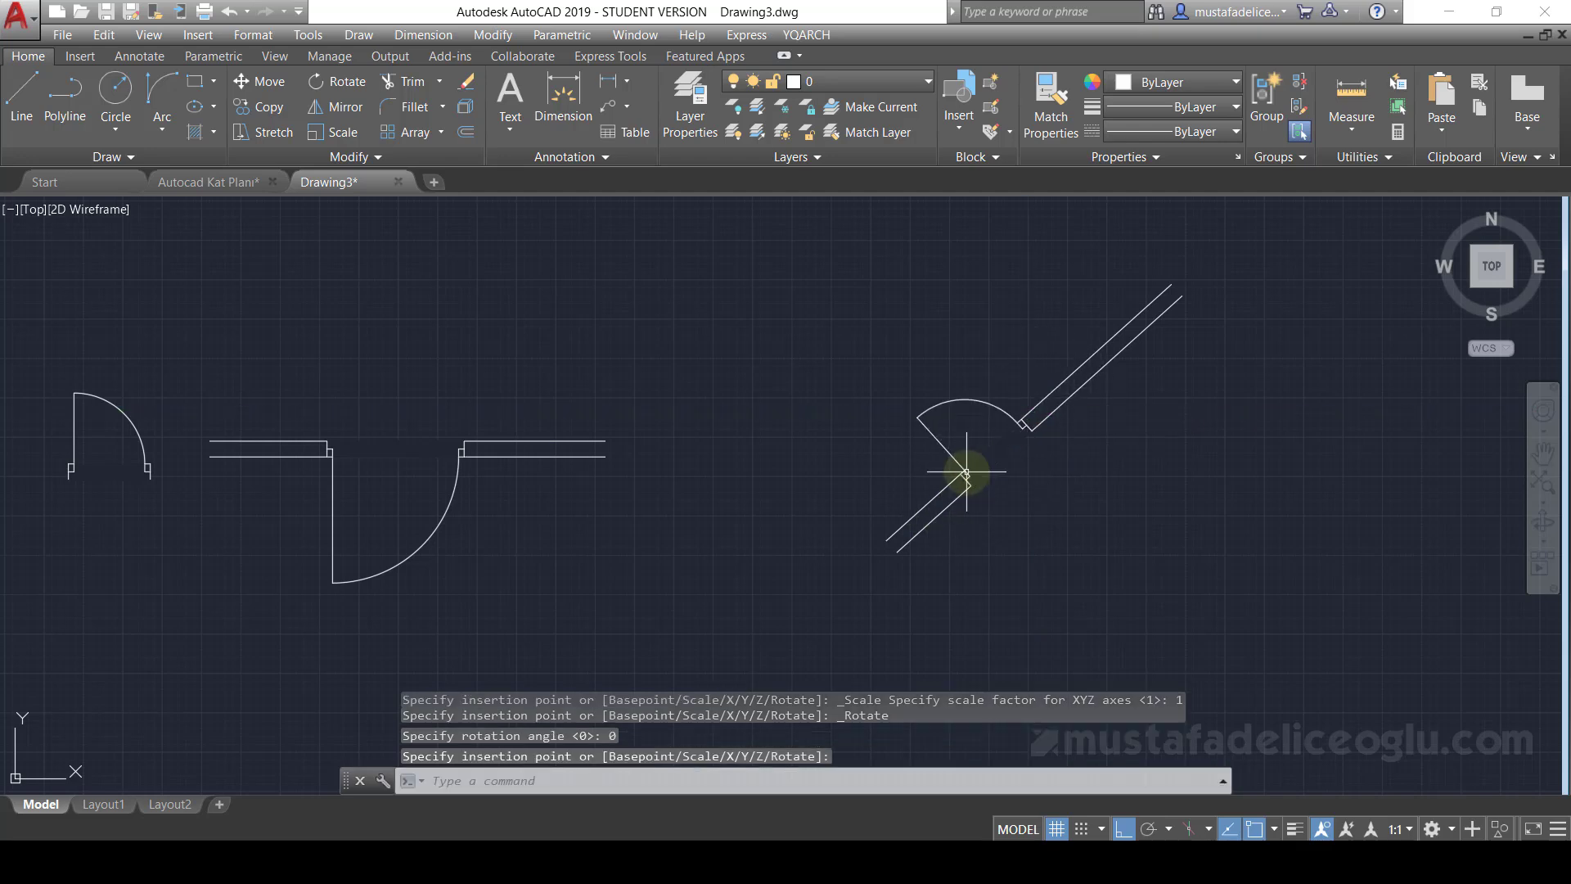
{"action": "scroll", "coordinate": [1017, 428], "scroll_direction": "up", "scroll_amount": 2}
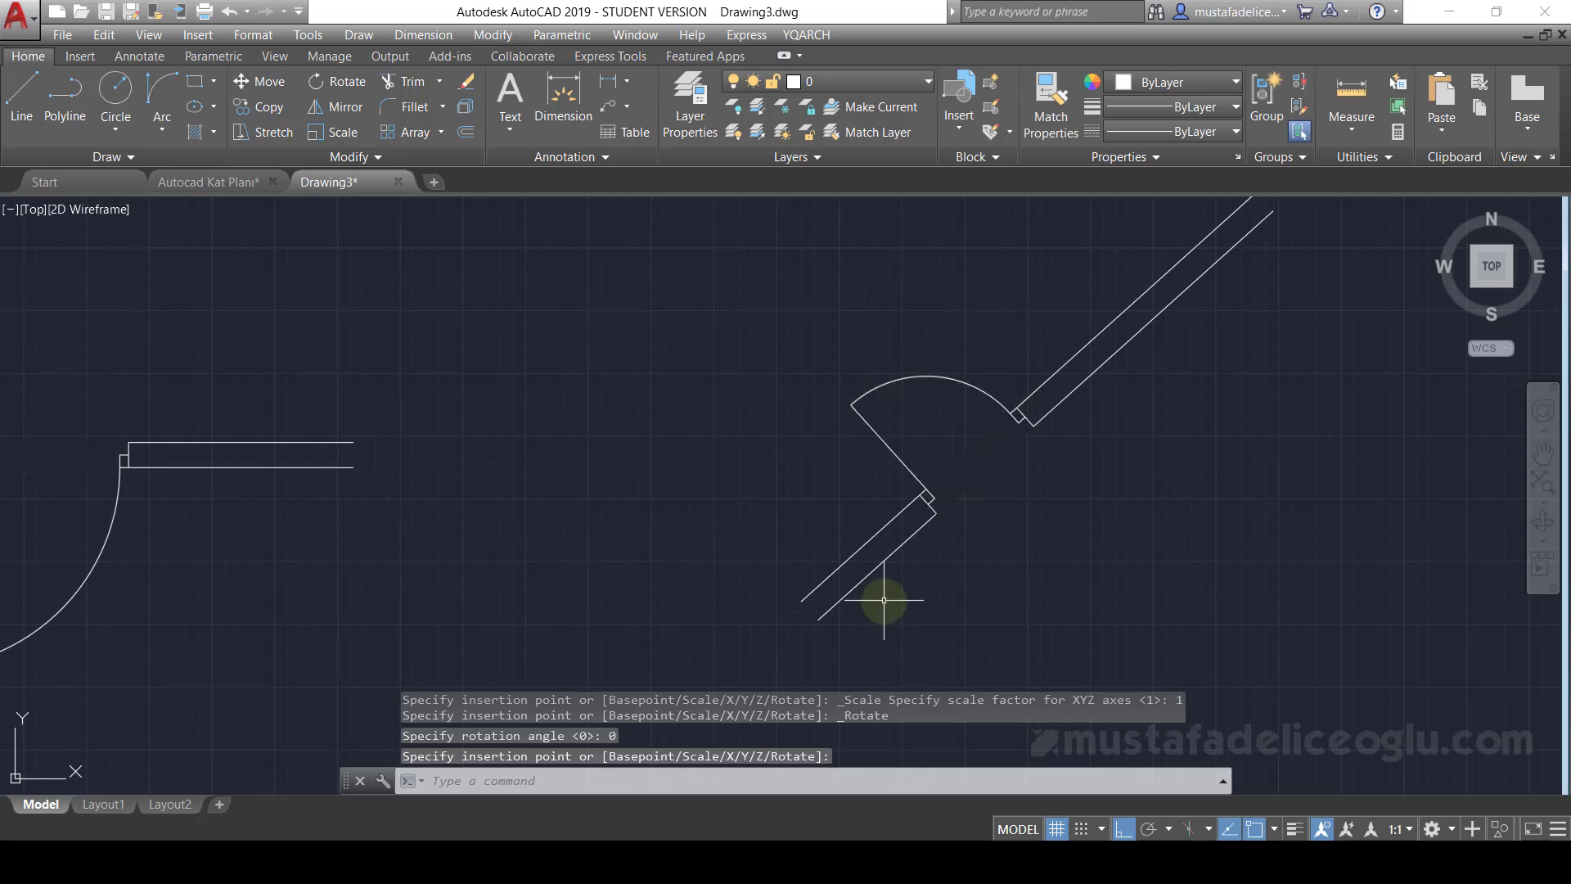
{"action": "middle_click_drag", "start_coordinate": [1047, 450], "coordinate": [989, 438]}
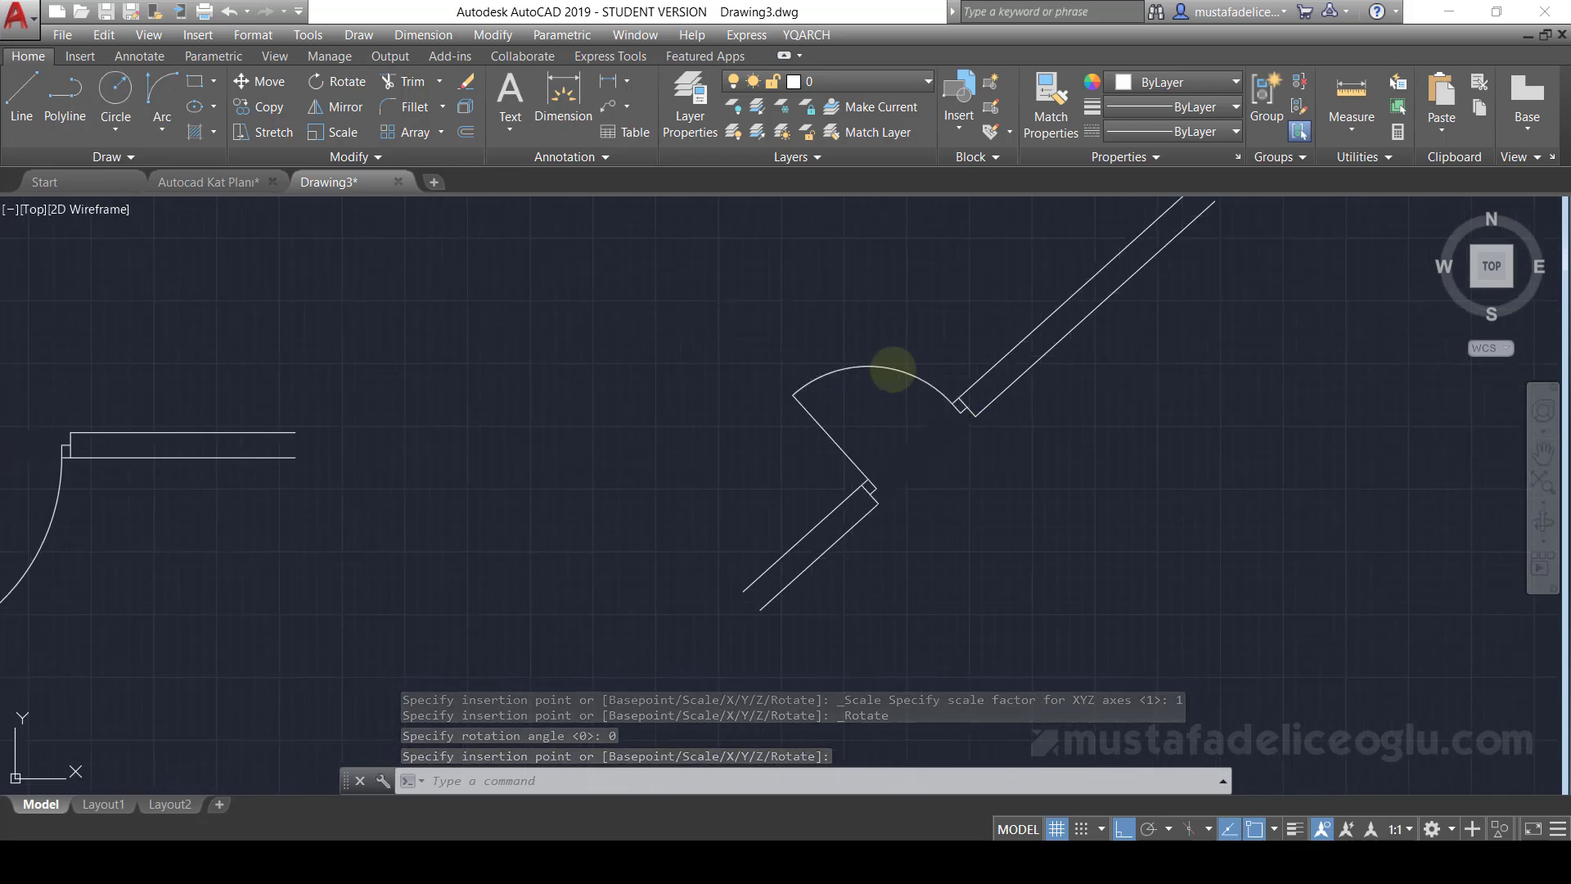
{"action": "left_click", "coordinate": [892, 368]}
{"action": "left_click", "coordinate": [863, 443]}
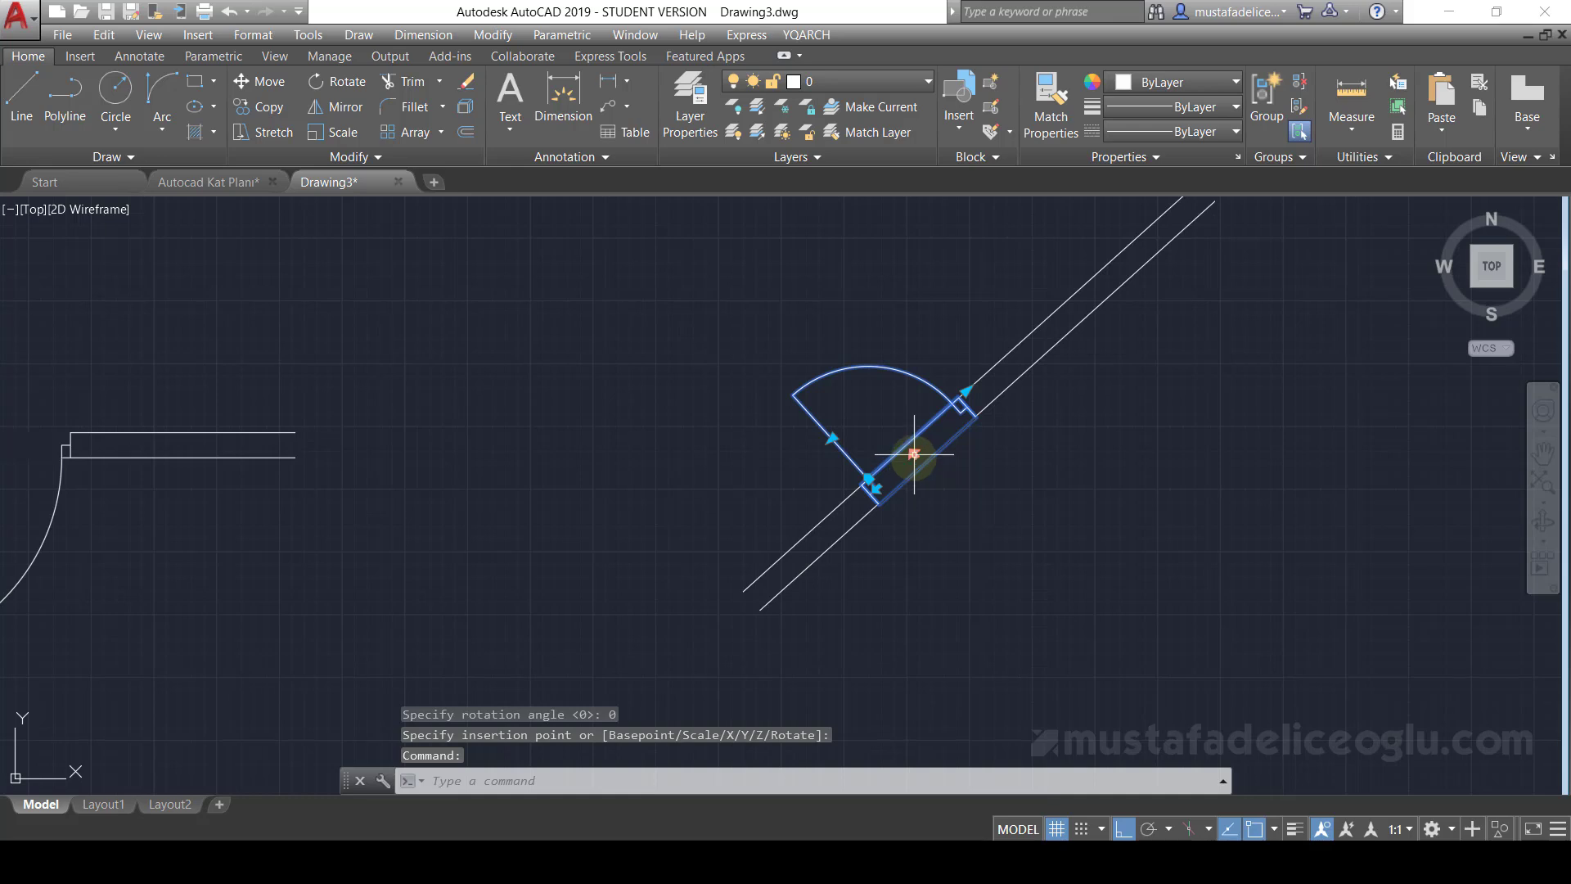
- Move the door further down the angled wall, flip its swing toward the upper left, and regenerate
{"action": "left_click", "coordinate": [914, 454]}
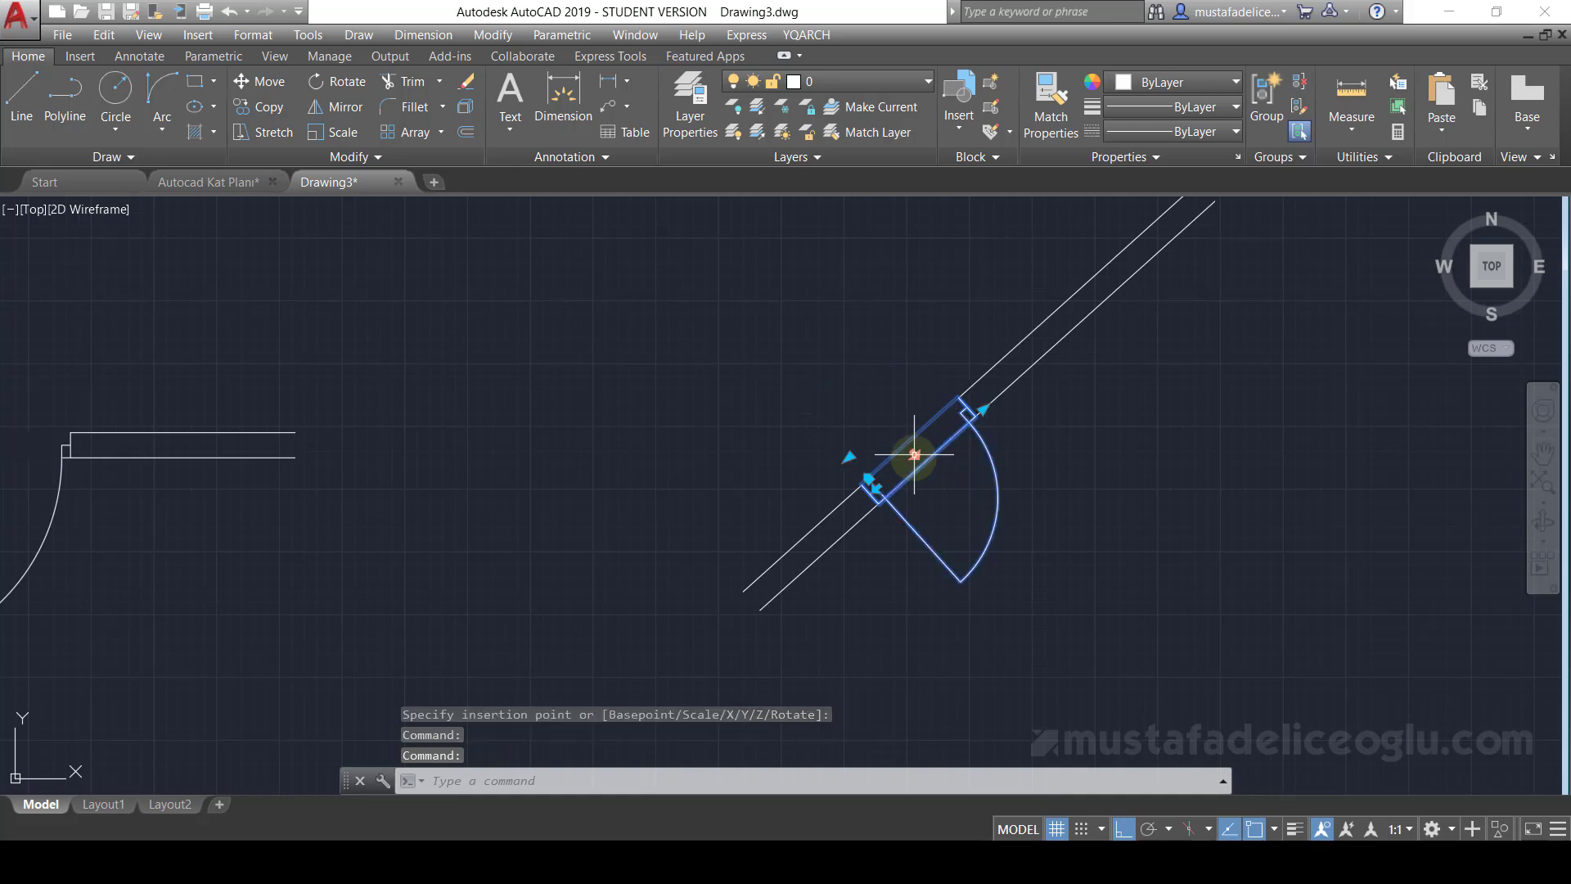
{"action": "left_click", "coordinate": [984, 407]}
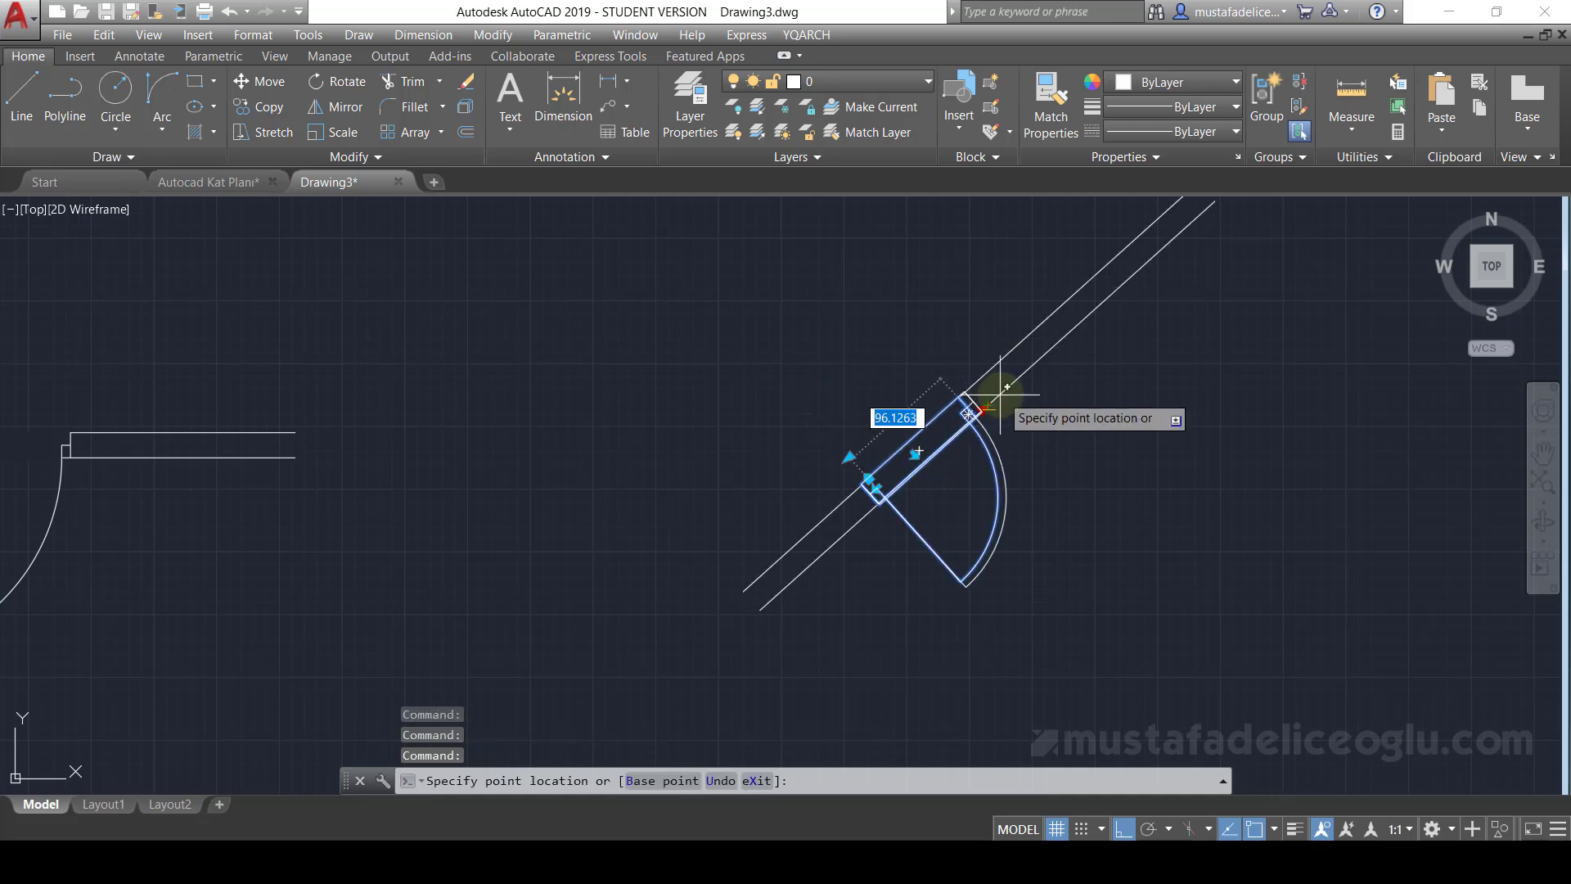
{"action": "left_click", "coordinate": [876, 489]}
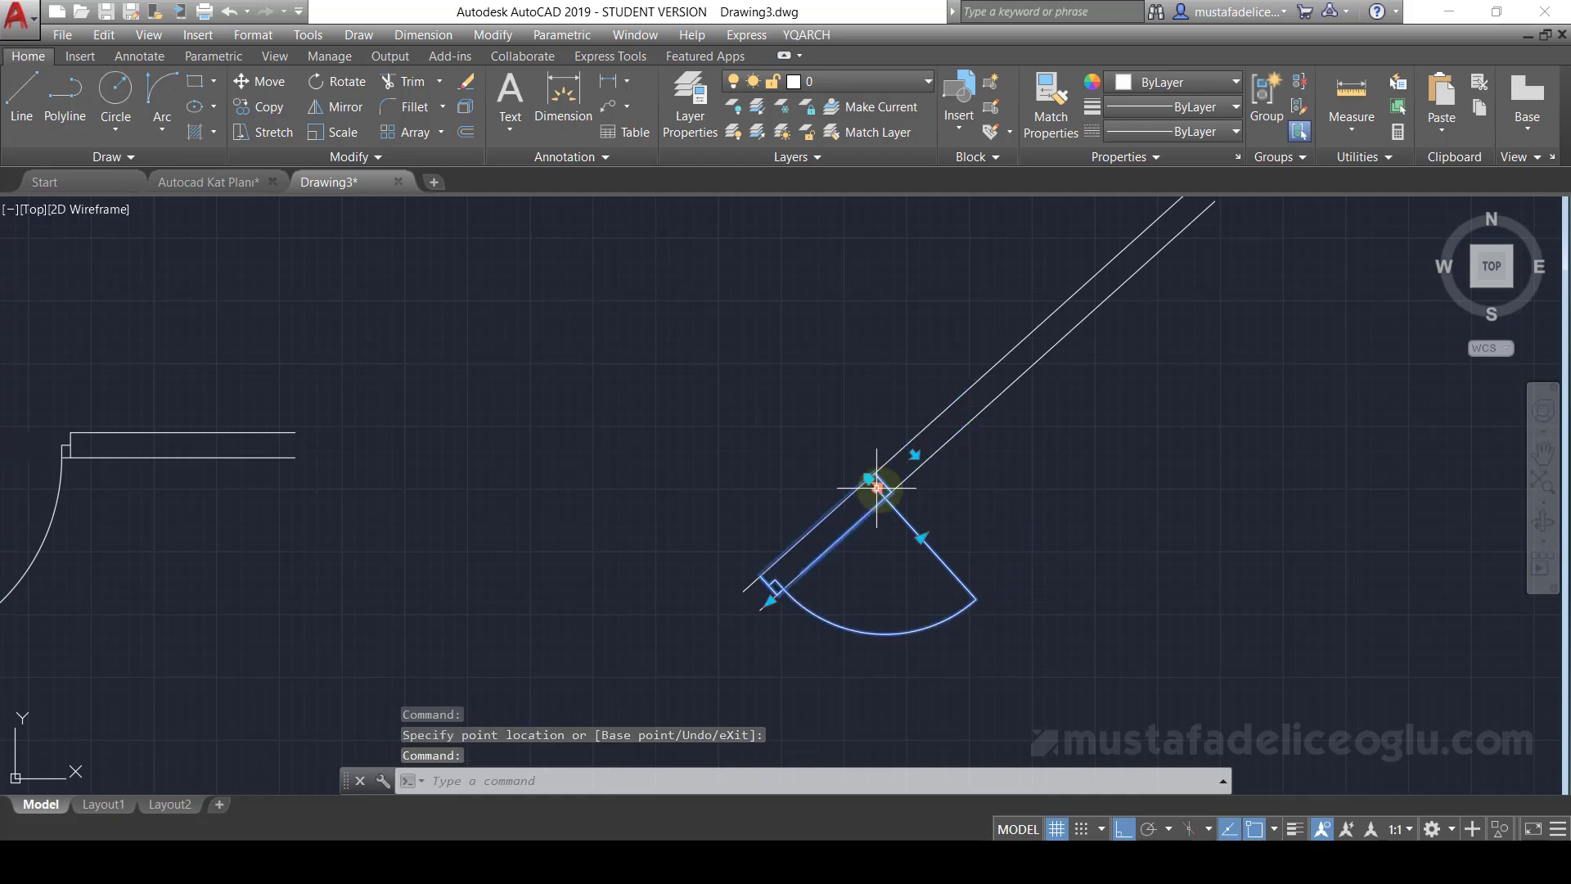
{"action": "left_click", "coordinate": [914, 454]}
{"action": "key", "text": "Escape"}
{"action": "key", "text": "Escape"}
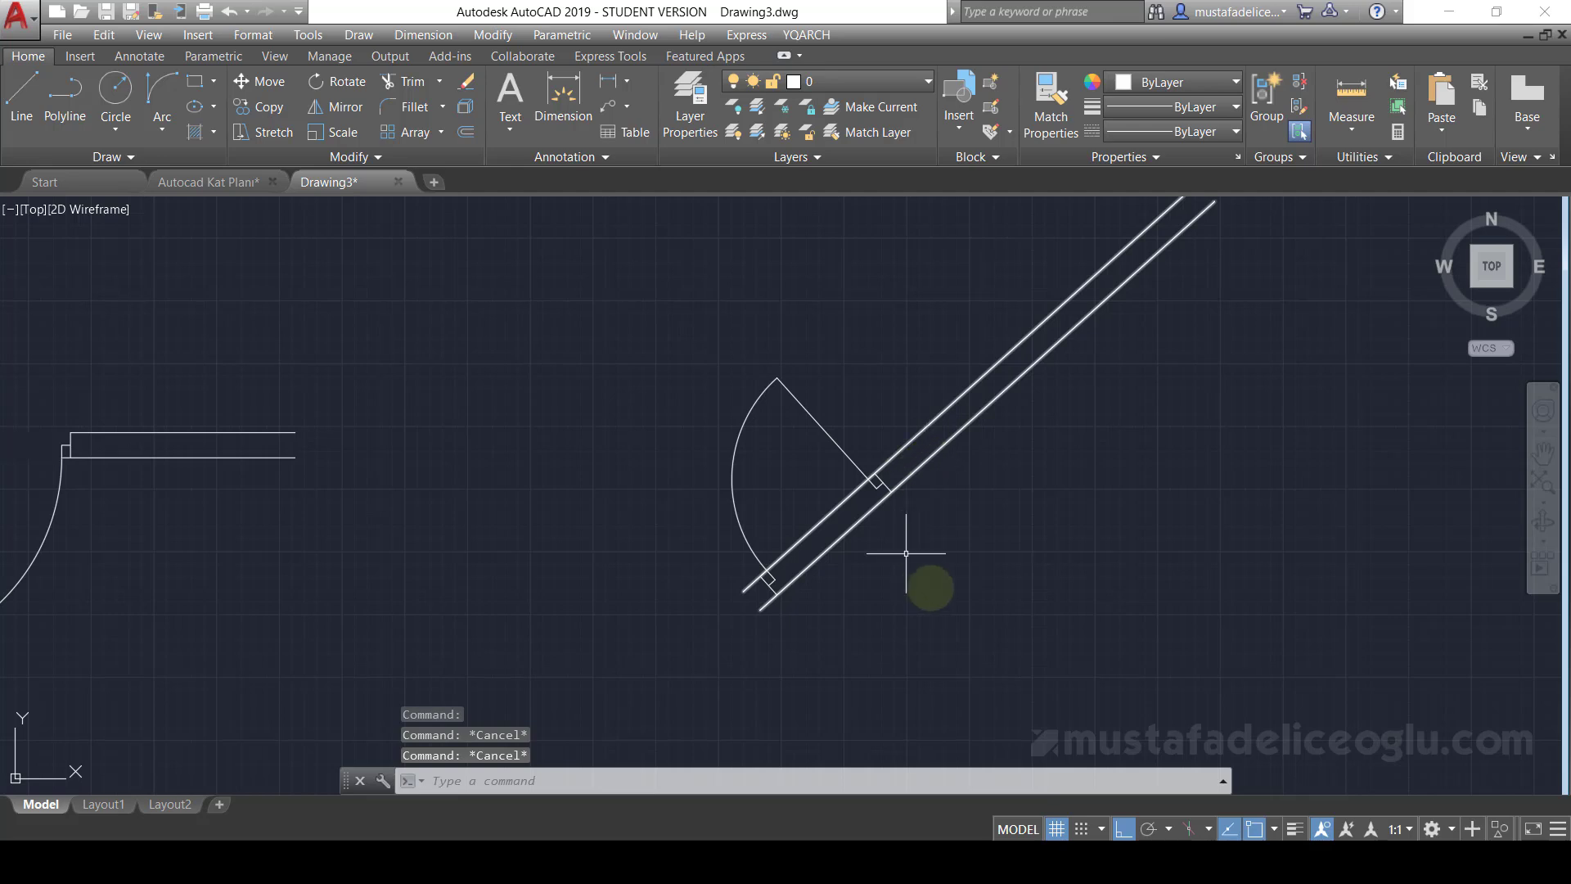
{"action": "scroll", "coordinate": [836, 524], "scroll_direction": "up", "scroll_amount": 2}
{"action": "type", "text": "re"}
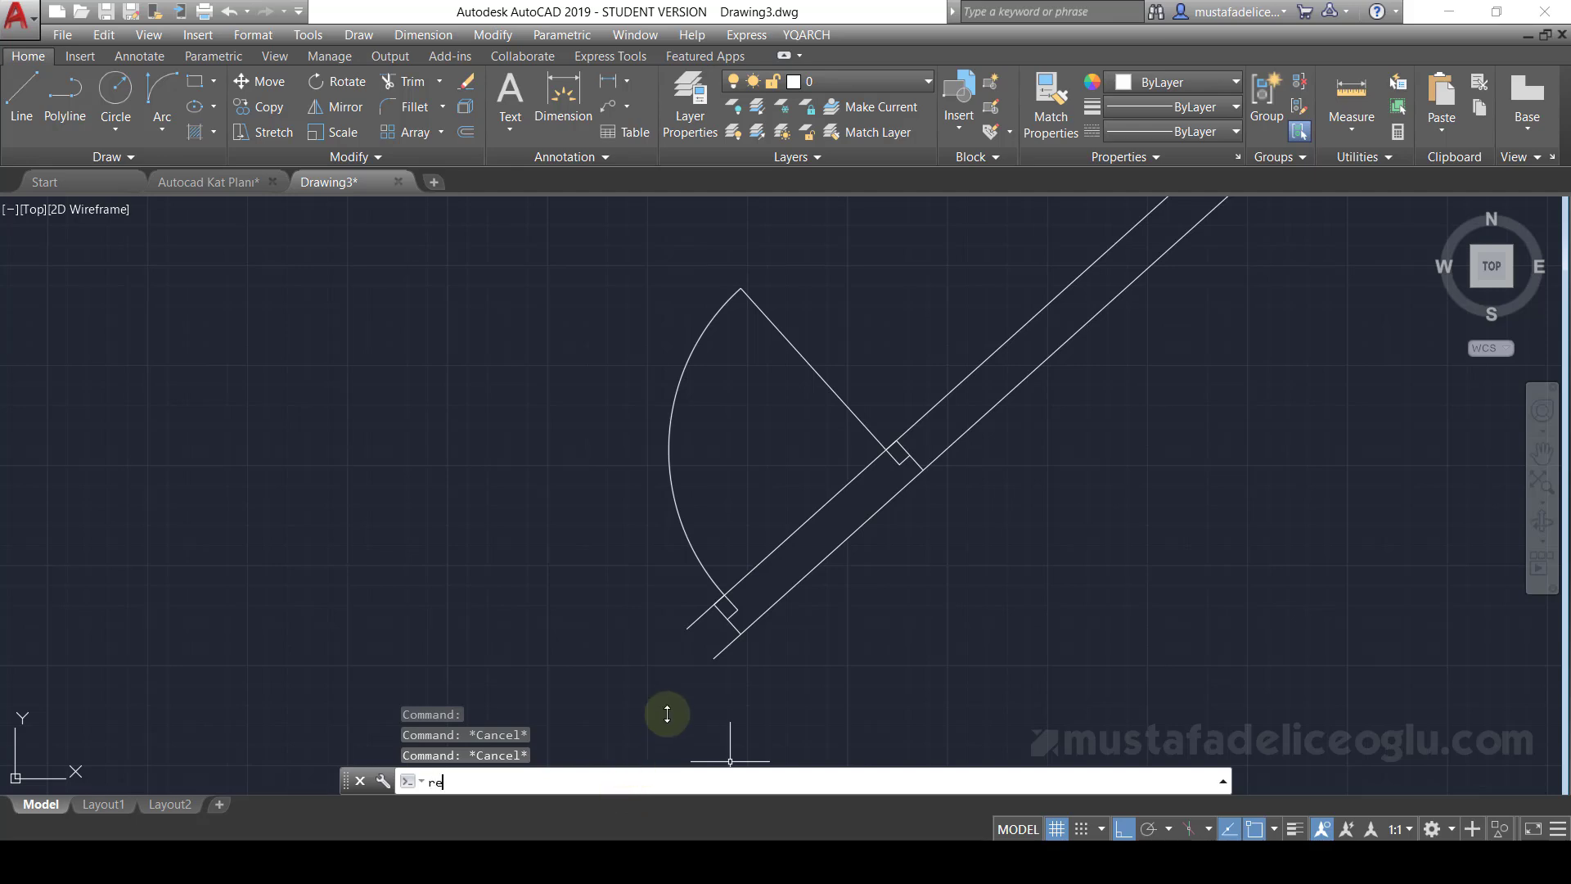
{"action": "key", "text": "Return"}
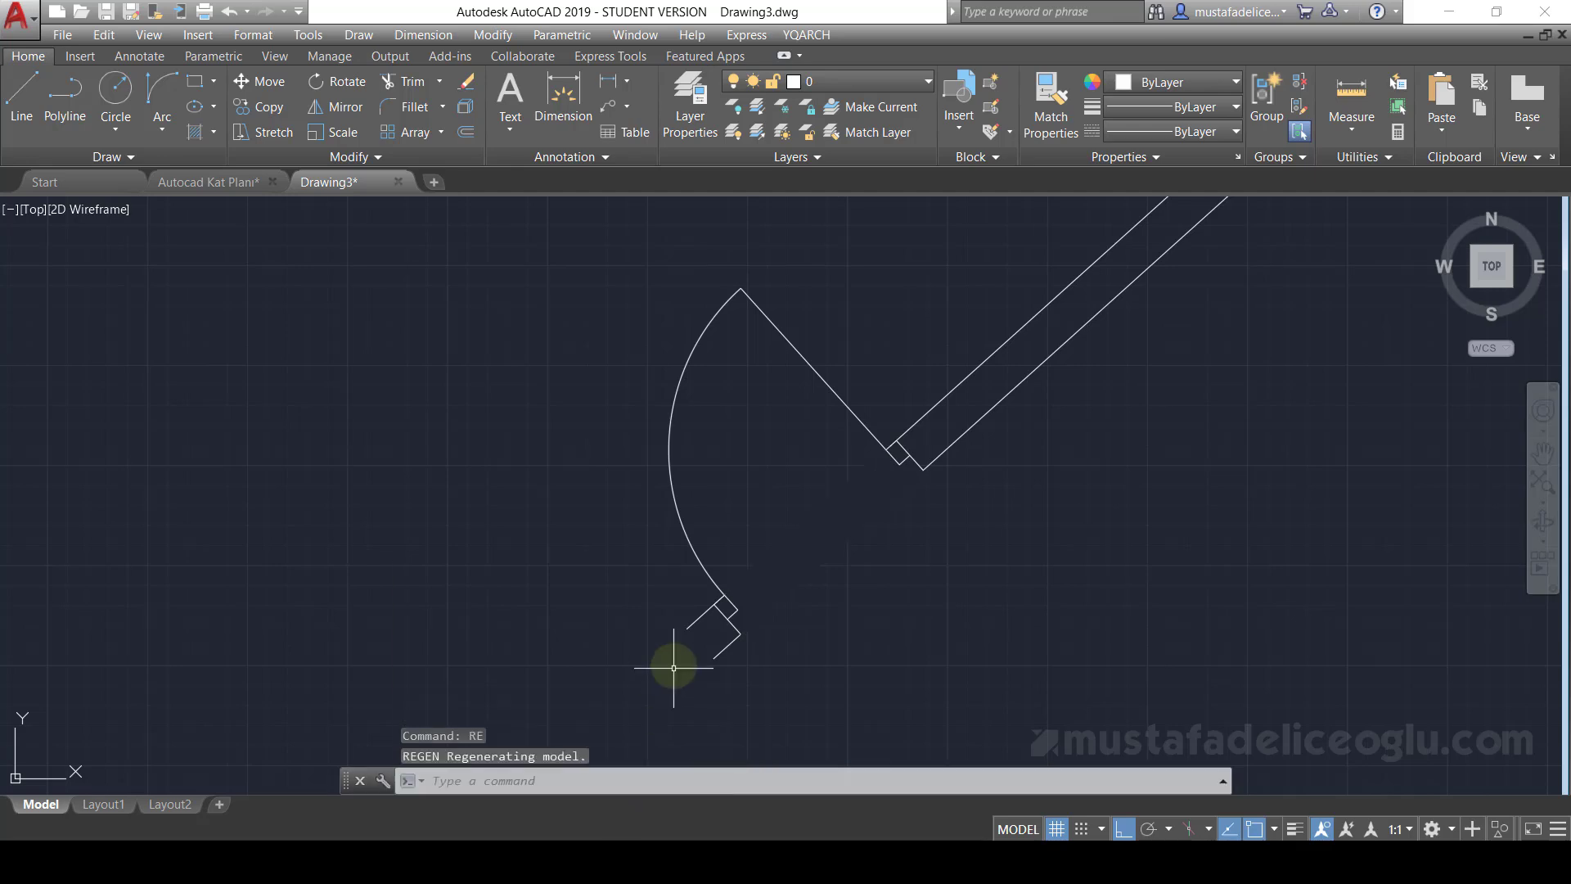
{"action": "scroll", "coordinate": [794, 547], "scroll_direction": "down", "scroll_amount": 4}
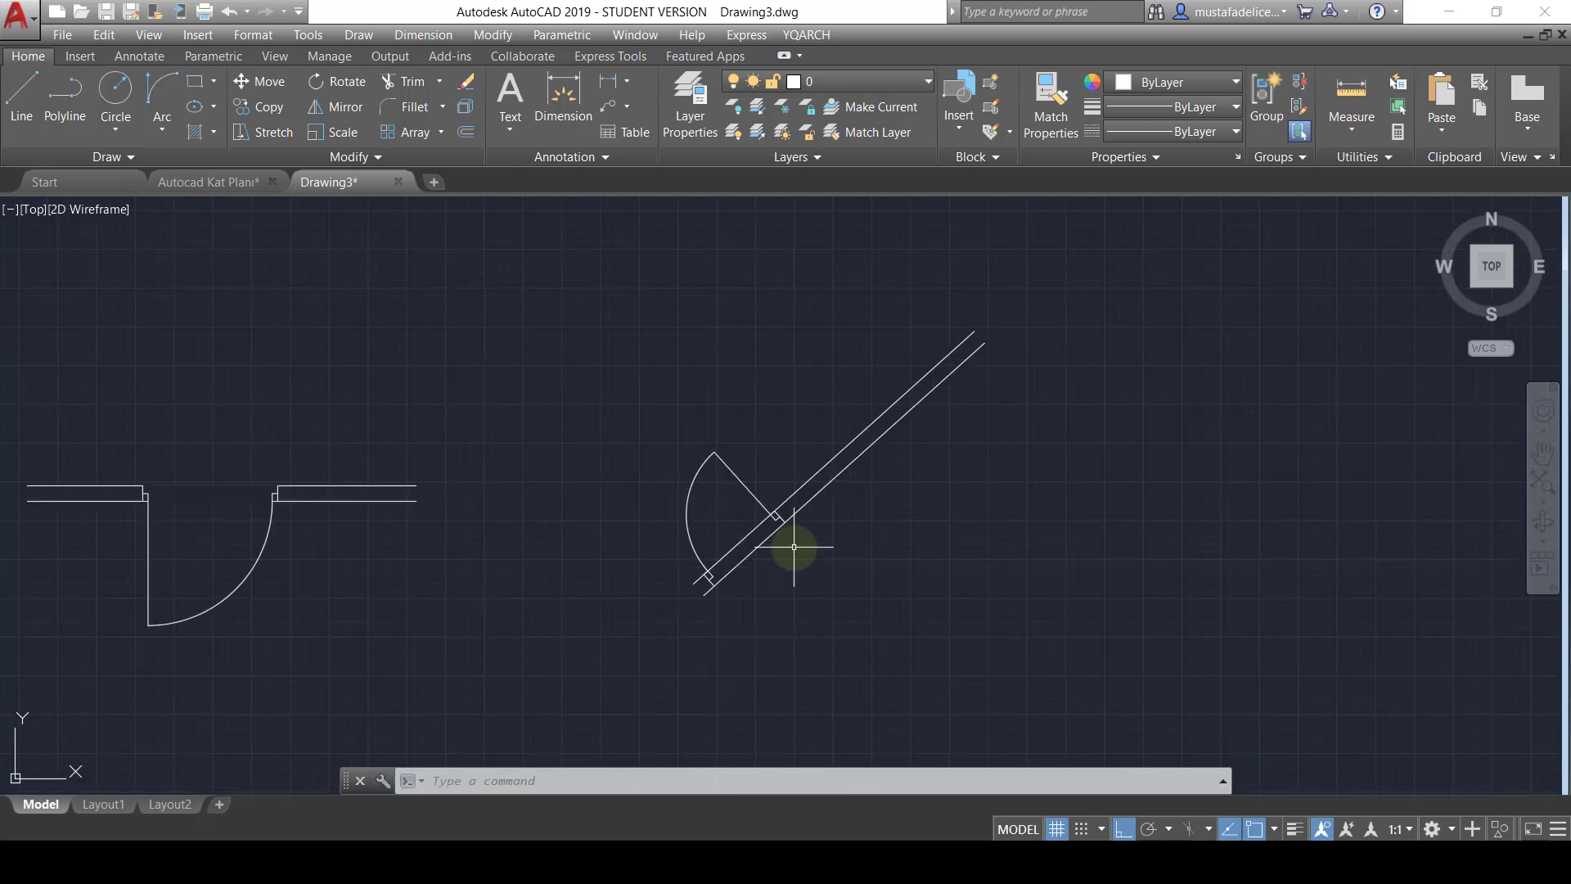